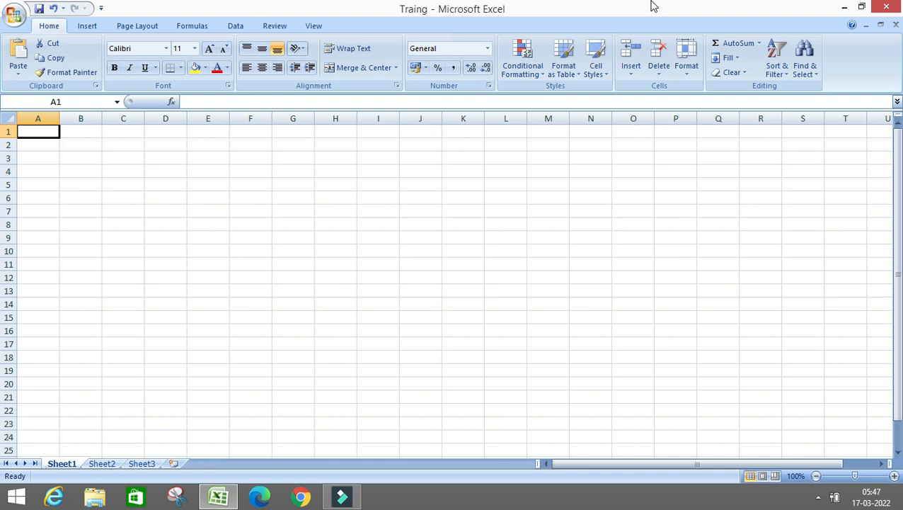
Step: Enter the date "17th March, 2022" in cell G1
{"action": "key", "text": "Right"}
{"action": "key", "text": "Right"}
{"action": "key", "text": "Right"}
{"action": "key", "text": "Right"}
{"action": "key", "text": "Right"}
{"action": "key", "text": "Right"}
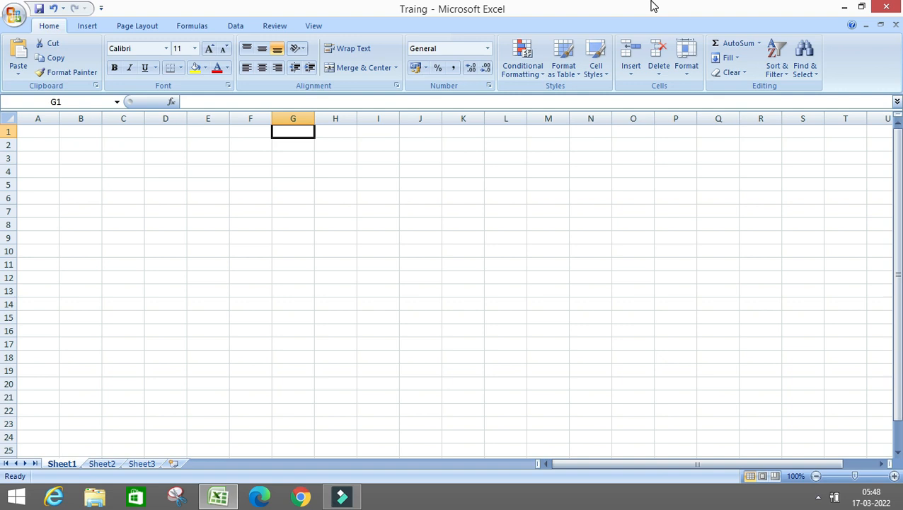
{"action": "type", "text": "17th"}
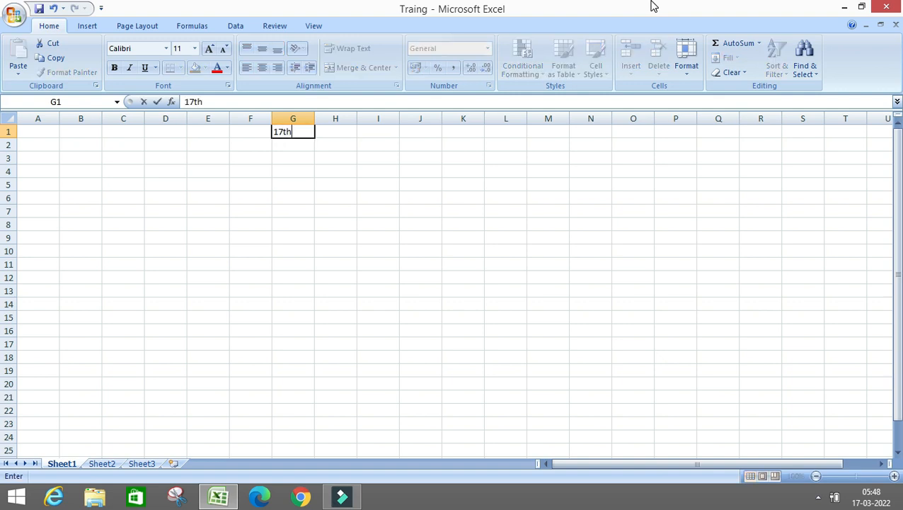
{"action": "type", "text": " March, 2022"}
{"action": "key", "text": "Return"}
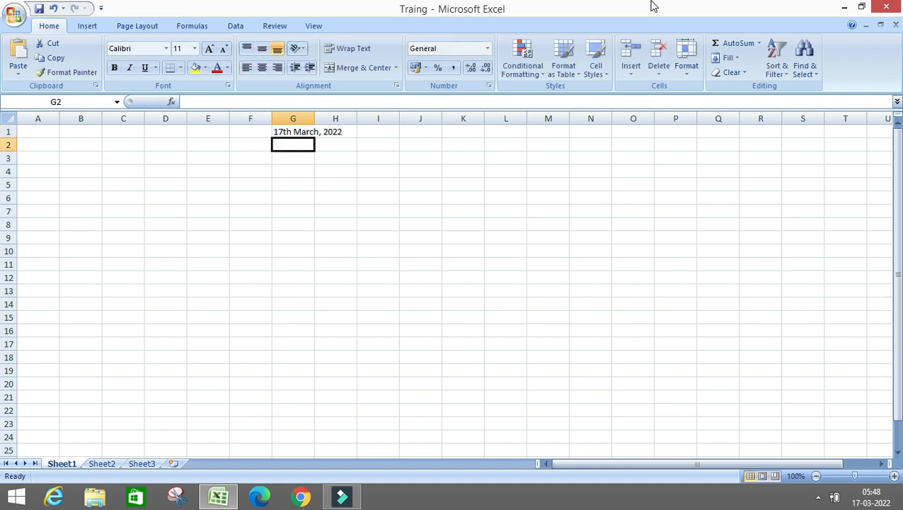
Step: Widen column G to fit its contents and make the date in G1 bold
{"action": "double_click", "coordinate": [314, 119]}
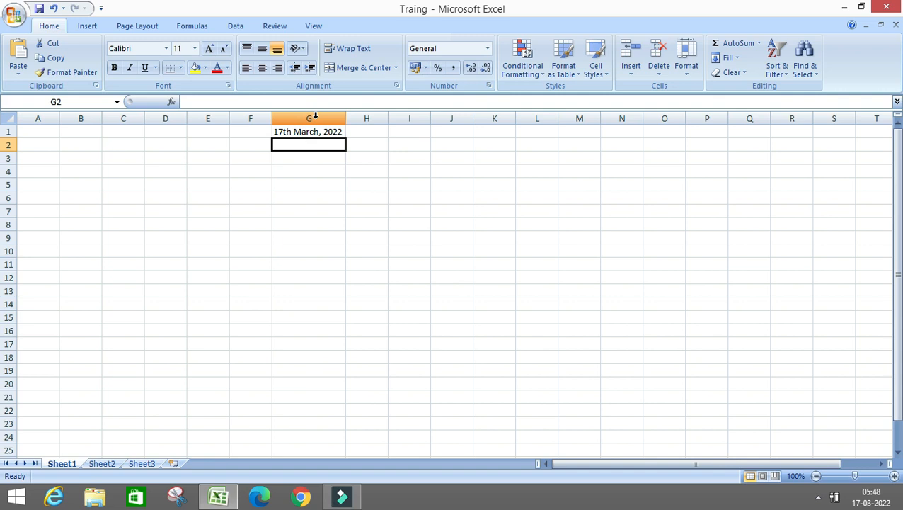
{"action": "key", "text": "Up"}
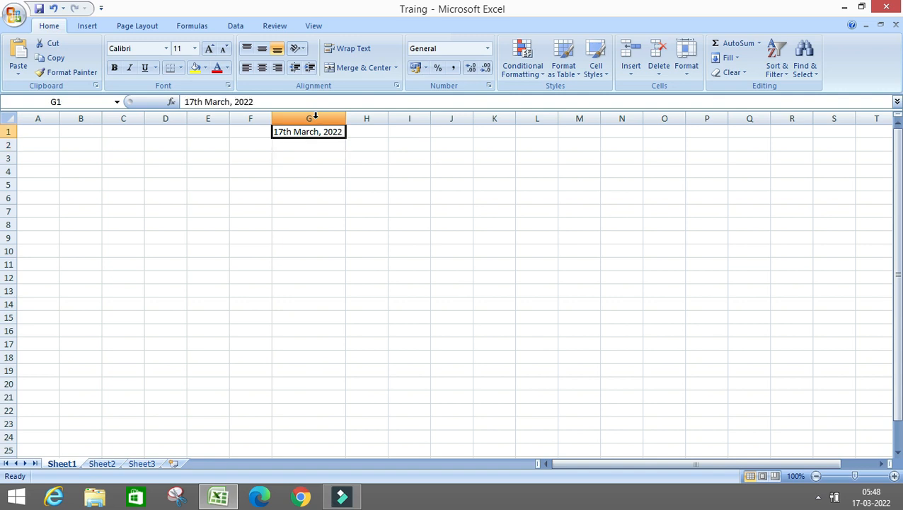
{"action": "left_click", "coordinate": [316, 116]}
{"action": "key", "text": "ctrl+b"}
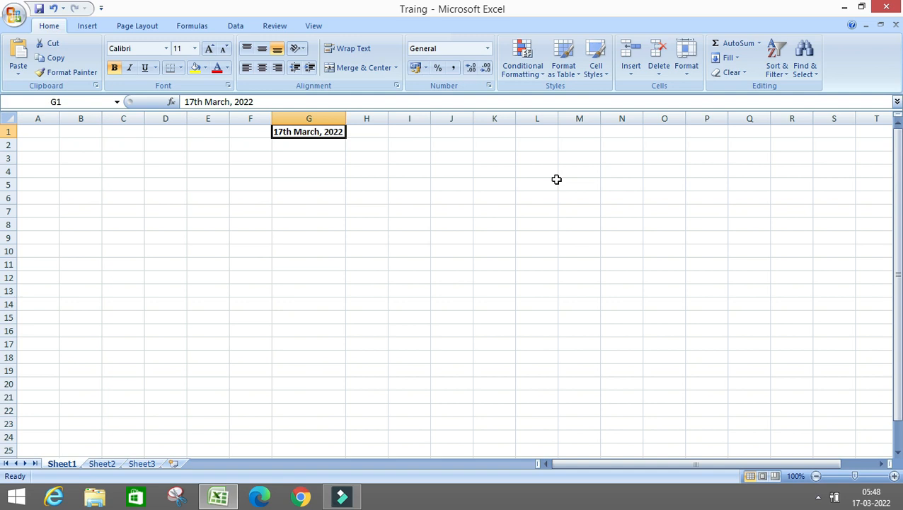
{"action": "key", "text": "Left"}
{"action": "key", "text": "Left"}
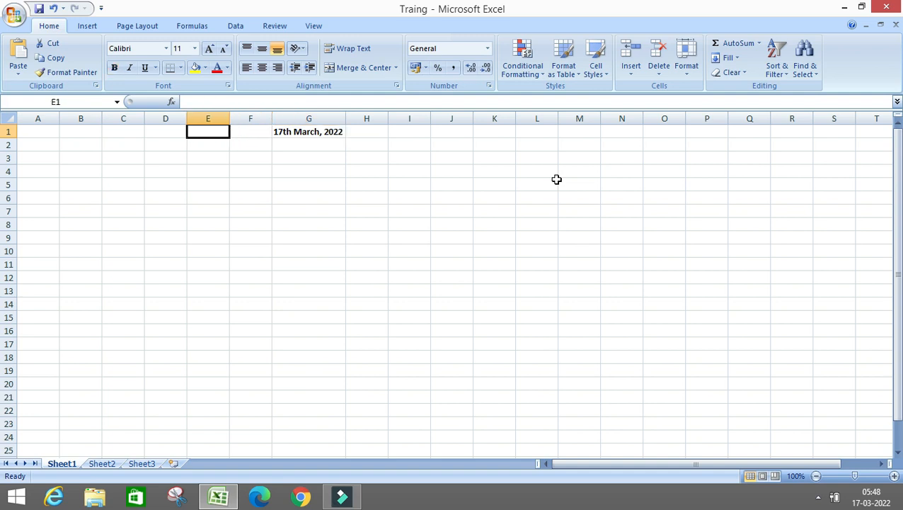
{"action": "key", "text": "Home"}
{"action": "key", "text": "Right"}
{"action": "key", "text": "Right"}
{"action": "key", "text": "Right"}
{"action": "key", "text": "Left"}
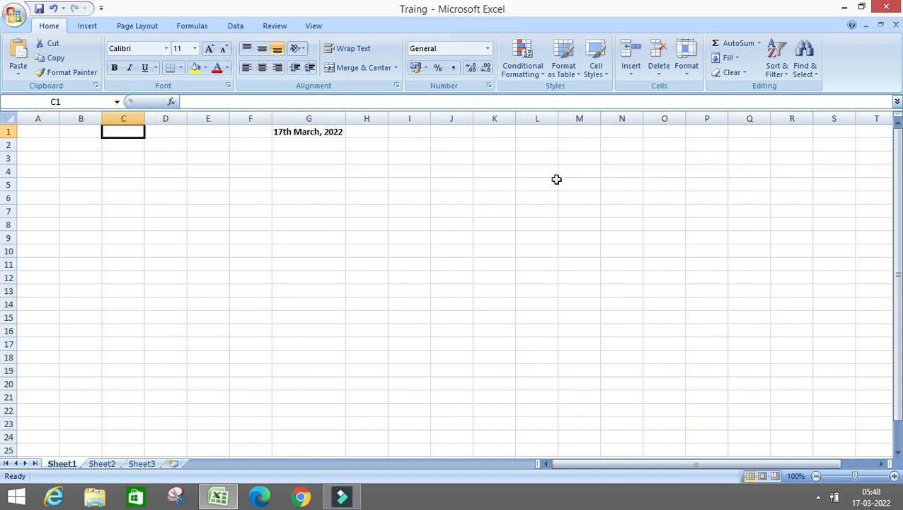
{"action": "key", "text": "Down"}
{"action": "key", "text": "Right"}
{"action": "key", "text": "Up"}
{"action": "key", "text": "Left"}
{"action": "key", "text": "Left"}
{"action": "key", "text": "Left"}
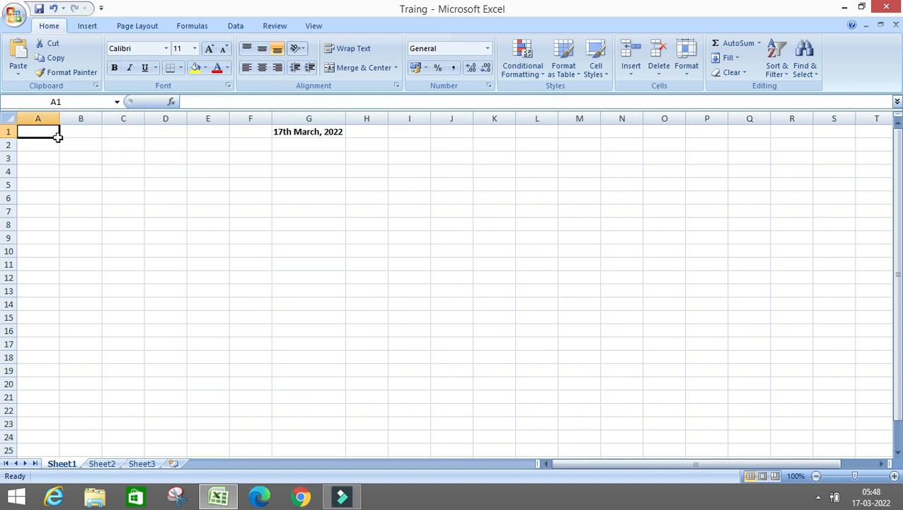
{"action": "left_click", "coordinate": [10, 132]}
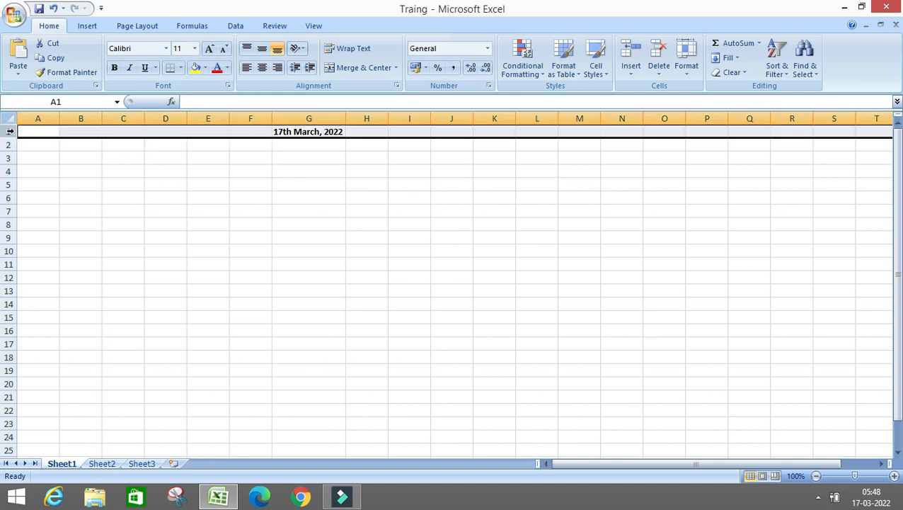
{"action": "left_click", "coordinate": [117, 142]}
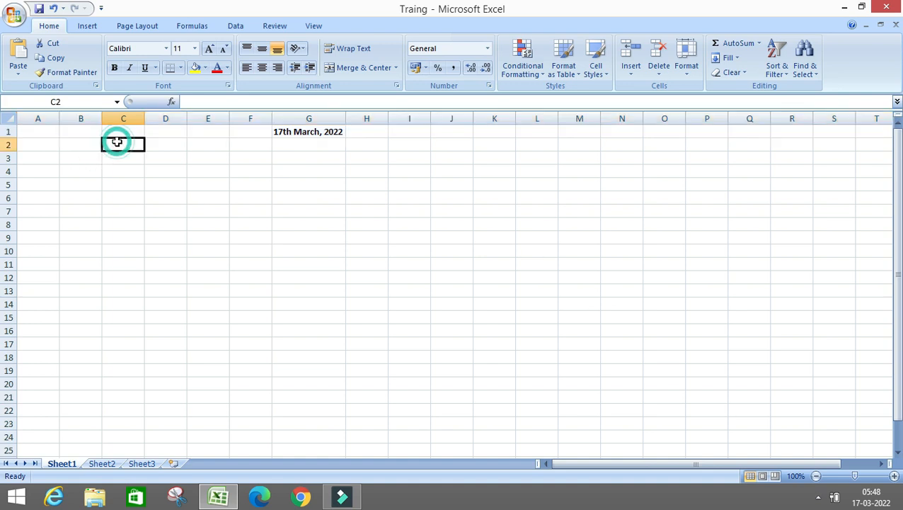
{"action": "left_click", "coordinate": [46, 118]}
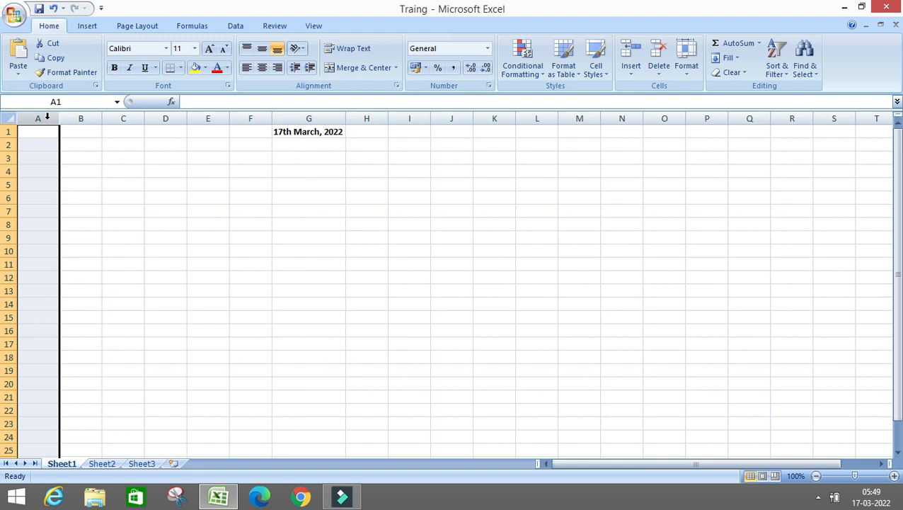
{"action": "left_click", "coordinate": [312, 133]}
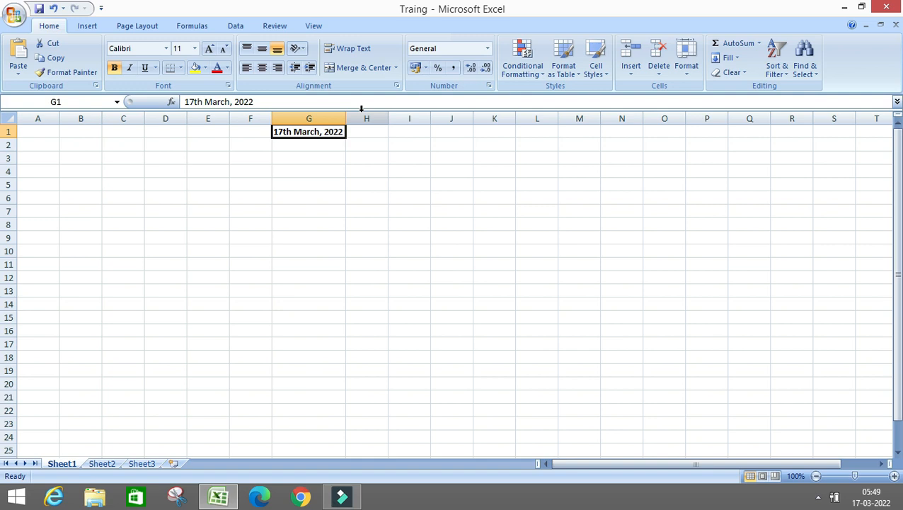
Step: Enter the company name "A2z Accounting School Private Limited" in cell A2
{"action": "key", "text": "Left"}
{"action": "key", "text": "Left"}
{"action": "key", "text": "Left"}
{"action": "key", "text": "Left"}
{"action": "key", "text": "Left"}
{"action": "key", "text": "Left"}
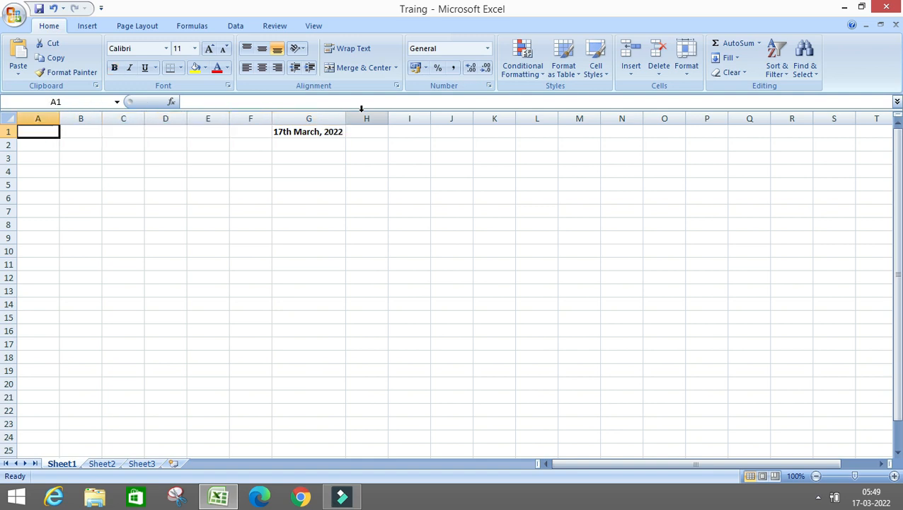
{"action": "key", "text": "Down"}
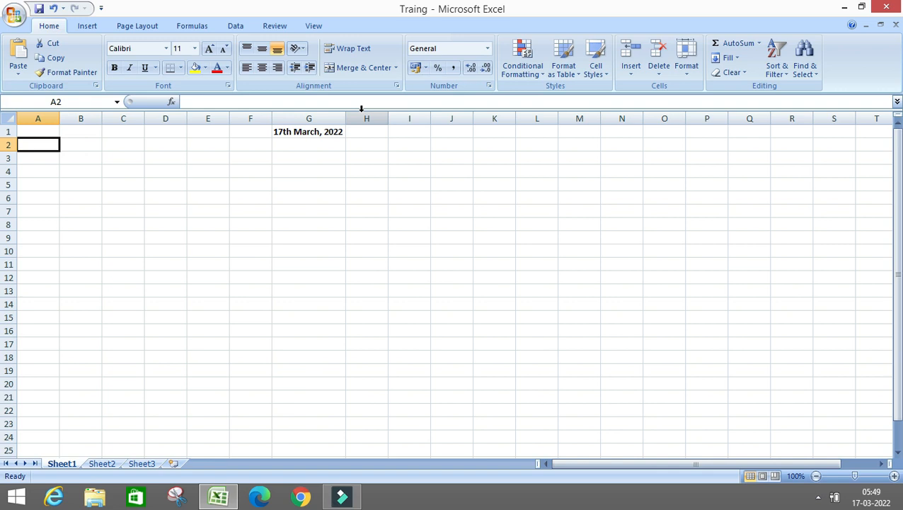
{"action": "type", "text": "A"}
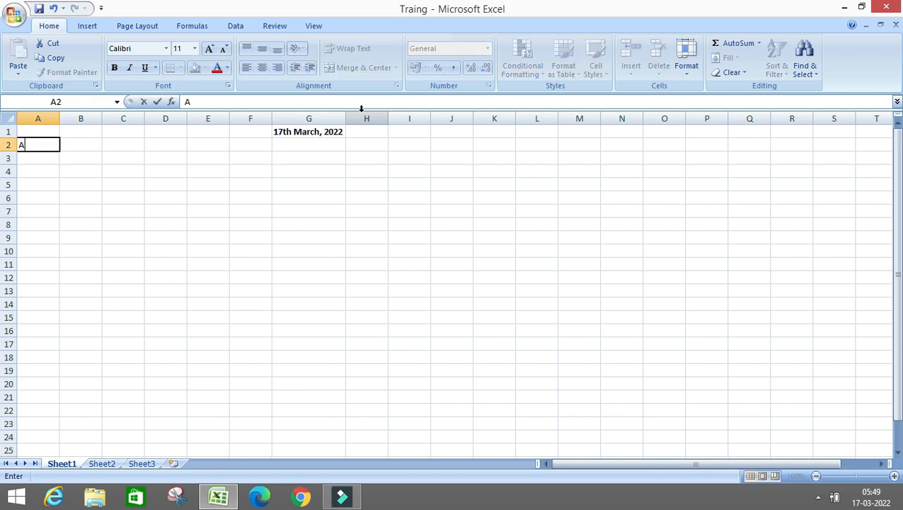
{"action": "type", "text": "2z Accounting "}
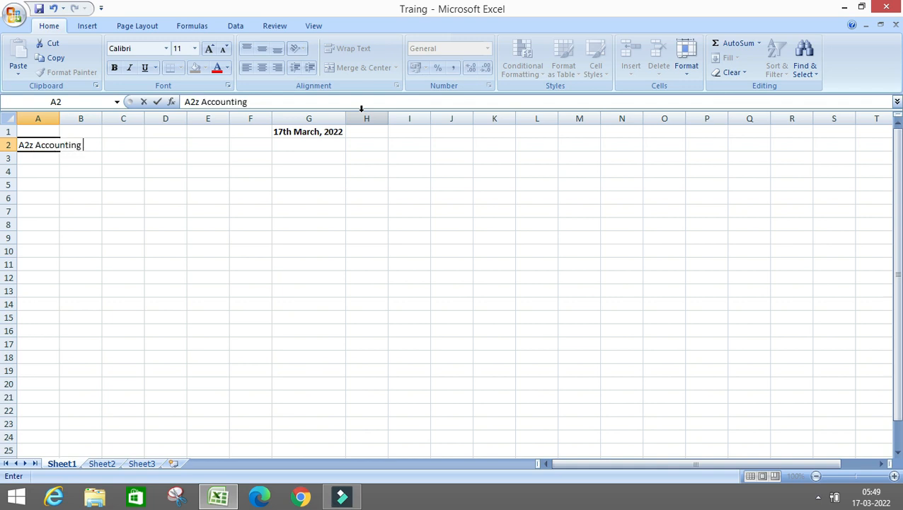
{"action": "type", "text": "School Priv"}
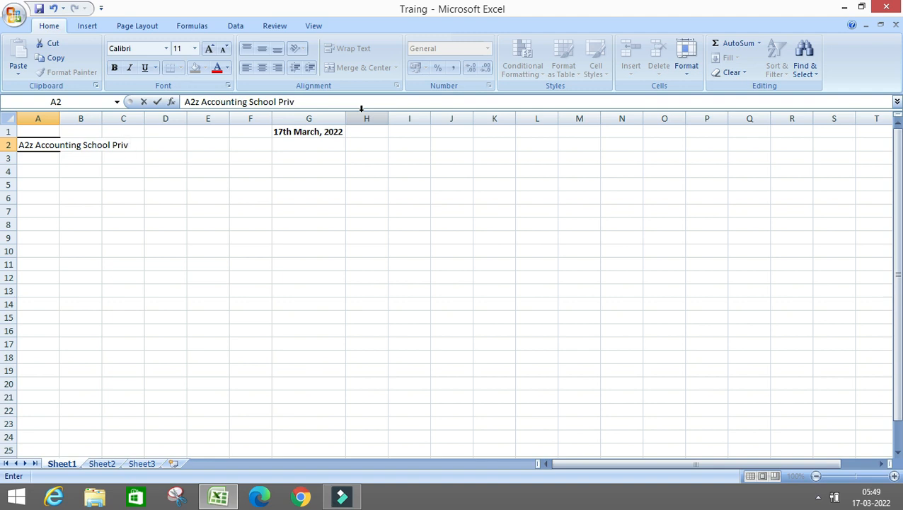
{"action": "type", "text": "ate Limited"}
{"action": "key", "text": "Return"}
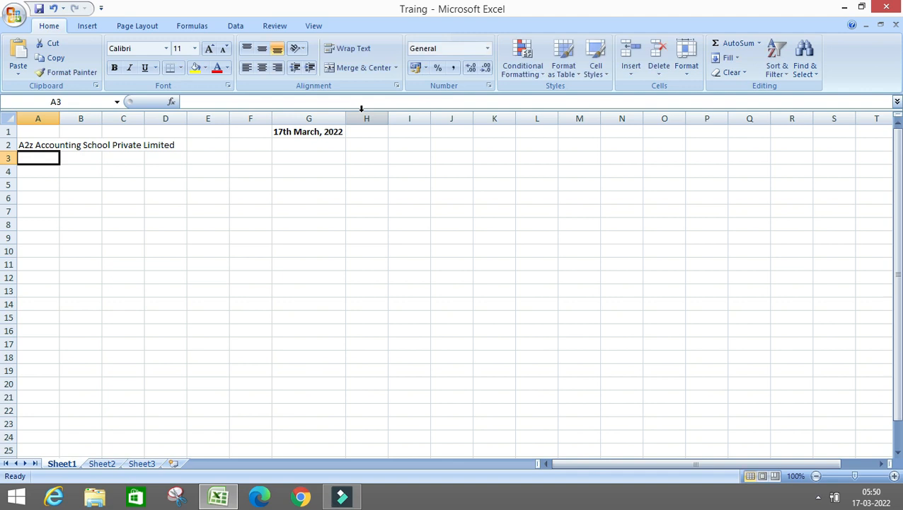
{"action": "key", "text": "Up"}
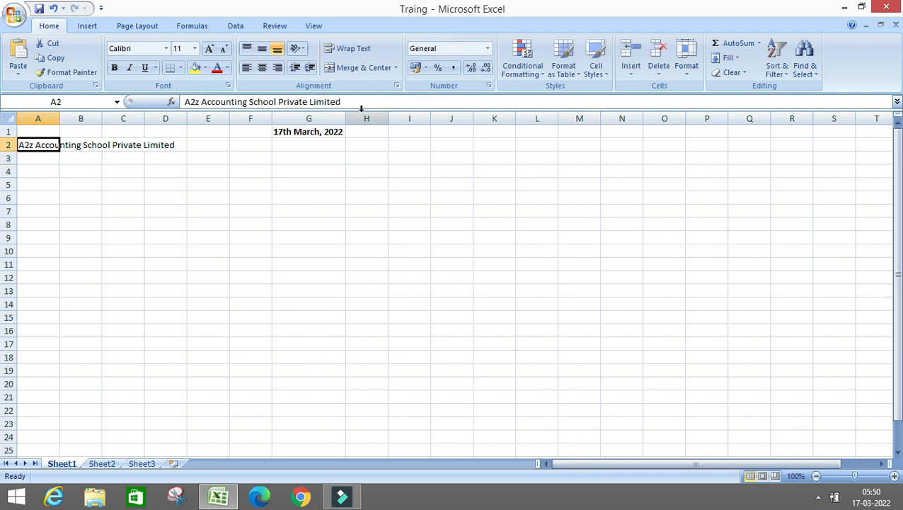
{"action": "key", "text": "Down"}
{"action": "key", "text": "Down"}
{"action": "key", "text": "Up"}
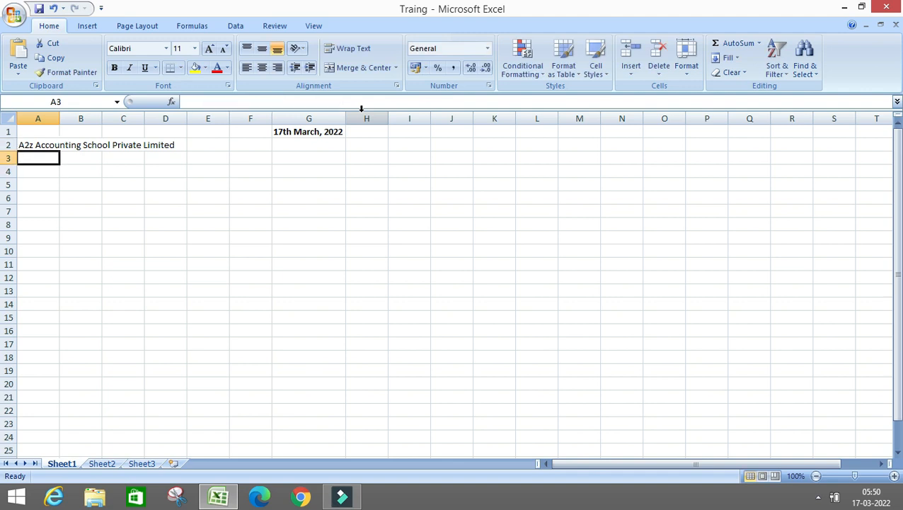
{"action": "key", "text": "Right"}
{"action": "key", "text": "Right"}
{"action": "key", "text": "Right"}
{"action": "key", "text": "Right"}
{"action": "key", "text": "Right"}
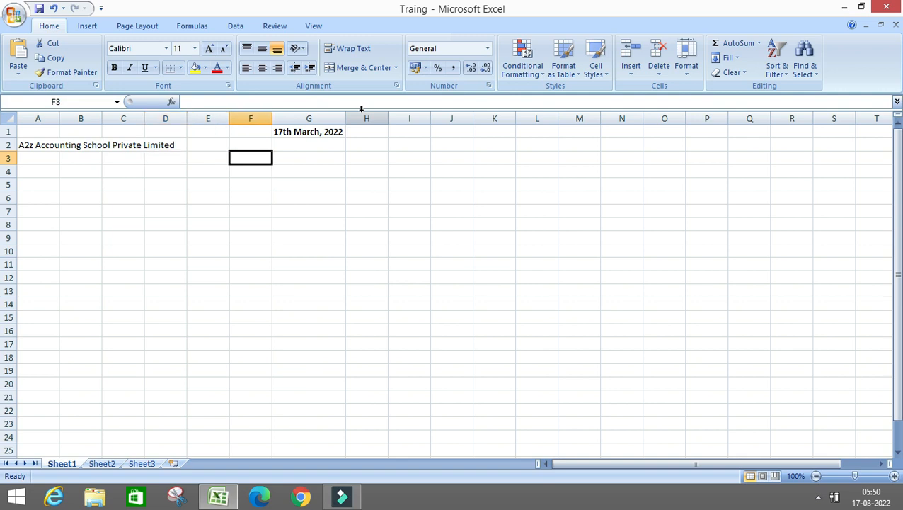
{"action": "type", "text": "adjofl"}
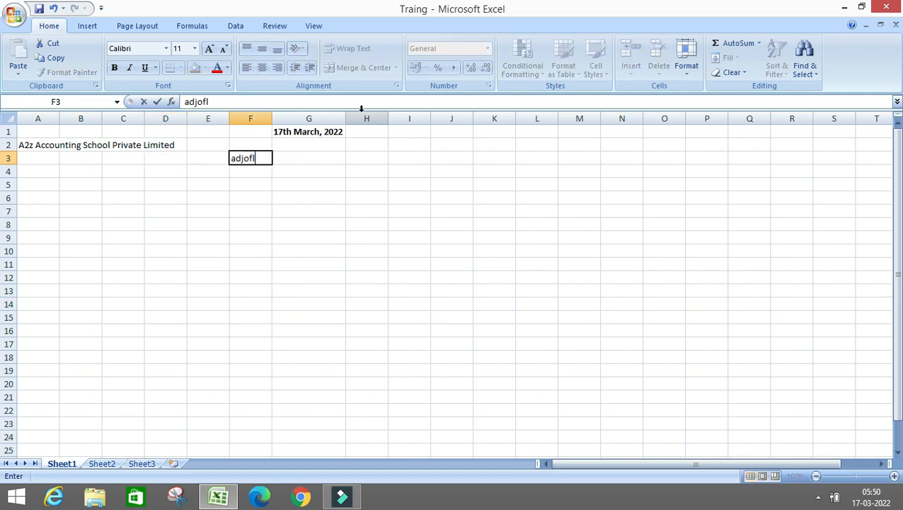
{"action": "key", "text": "Escape"}
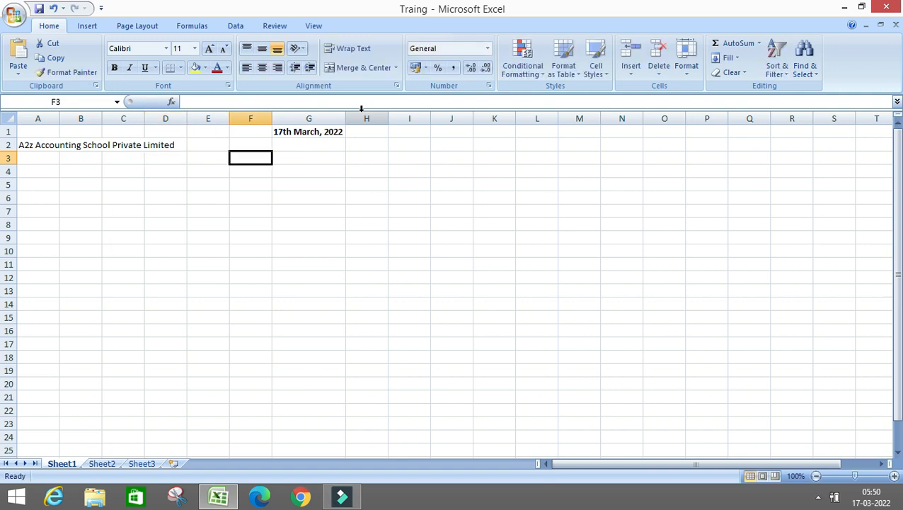
{"action": "key", "text": "Left"}
{"action": "key", "text": "Left"}
{"action": "key", "text": "Left"}
{"action": "key", "text": "Left"}
{"action": "key", "text": "Left"}
{"action": "key", "text": "Up"}
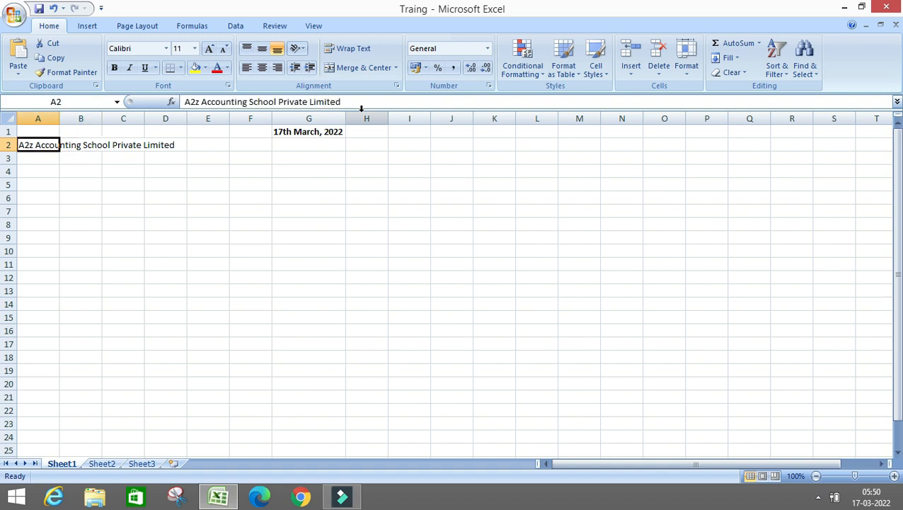
{"action": "key", "text": "Right"}
{"action": "key", "text": "Right"}
{"action": "key", "text": "Right"}
{"action": "key", "text": "Right"}
{"action": "key", "text": "Right"}
{"action": "key", "text": "Right"}
{"action": "key", "text": "Right"}
{"action": "key", "text": "Left"}
{"action": "key", "text": "Left"}
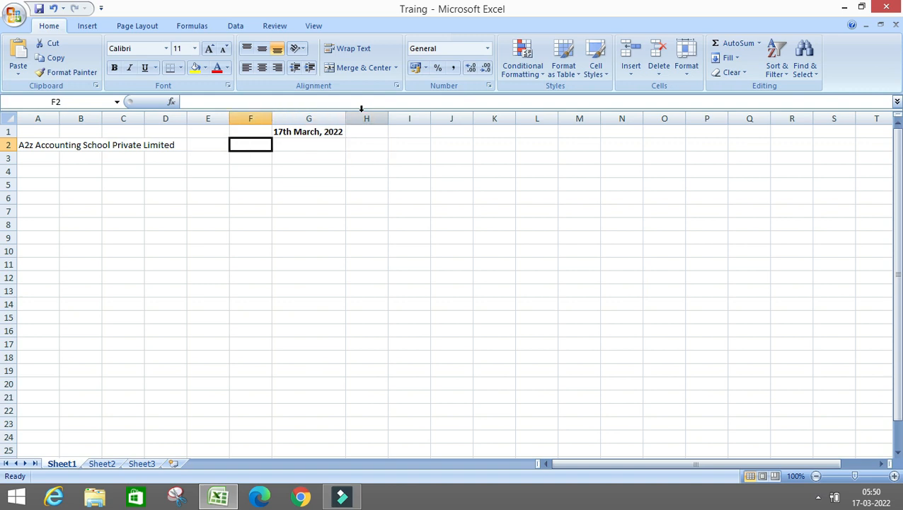
{"action": "key", "text": "Left"}
{"action": "key", "text": "Left"}
{"action": "key", "text": "Left"}
{"action": "key", "text": "Left"}
{"action": "key", "text": "Left"}
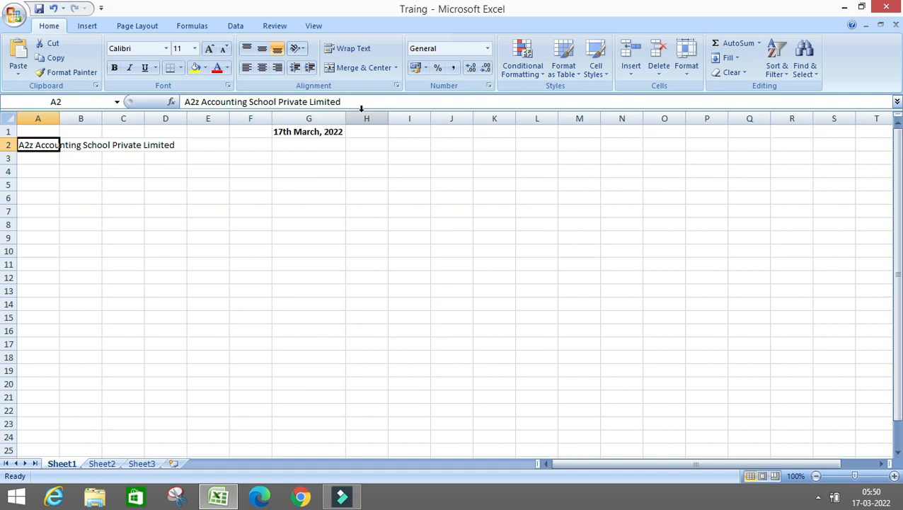
Step: Merge and center the company name across cells A2 to G2
{"action": "key", "text": "shift+Right"}
{"action": "key", "text": "shift+Right"}
{"action": "key", "text": "shift+Right"}
{"action": "key", "text": "shift+Right"}
{"action": "key", "text": "shift+Right"}
{"action": "key", "text": "shift+Right"}
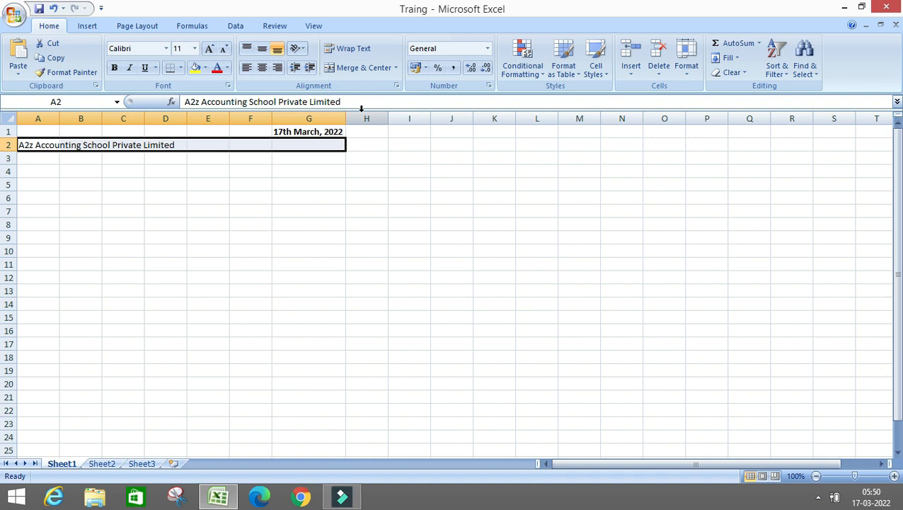
{"action": "left_click", "coordinate": [346, 77]}
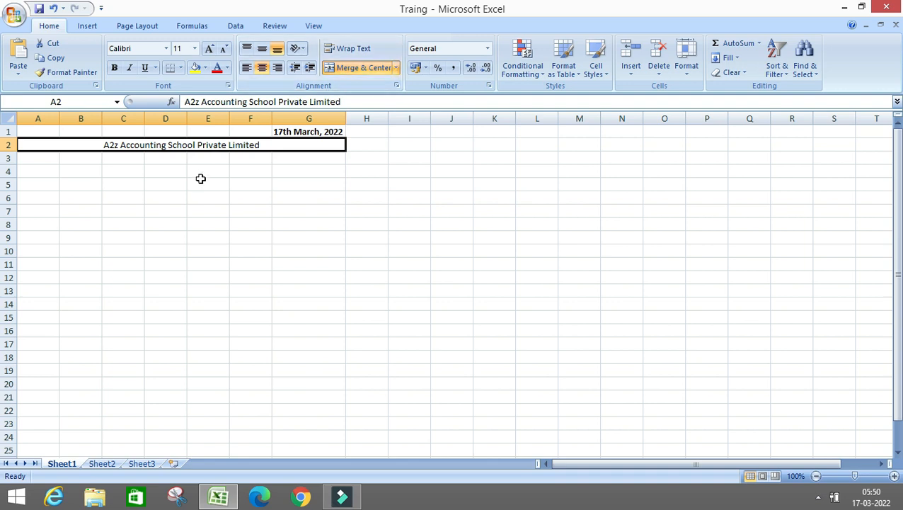
Step: Make the company name in the merged row 2 heading bold
{"action": "left_click", "coordinate": [201, 179]}
{"action": "key", "text": "Up"}
{"action": "key", "text": "Up"}
{"action": "key", "text": "Up"}
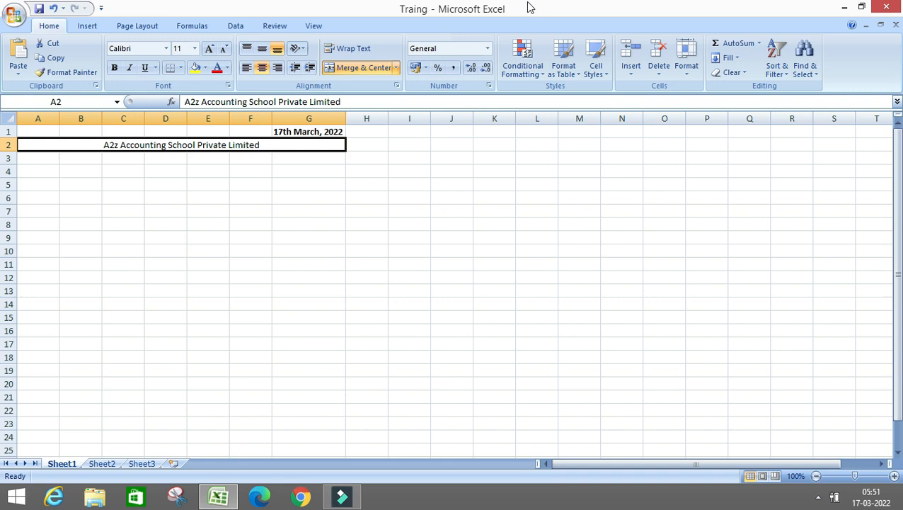
{"action": "left_click", "coordinate": [116, 75]}
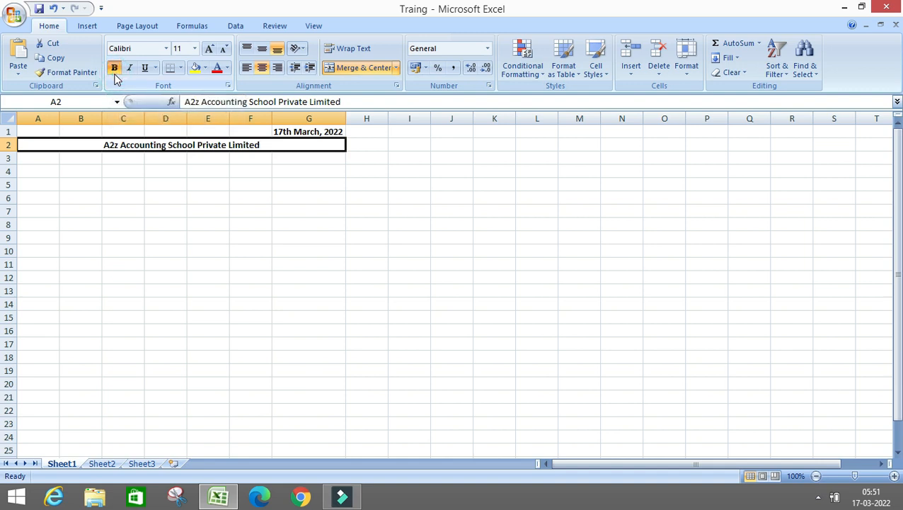
{"action": "left_click", "coordinate": [115, 69]}
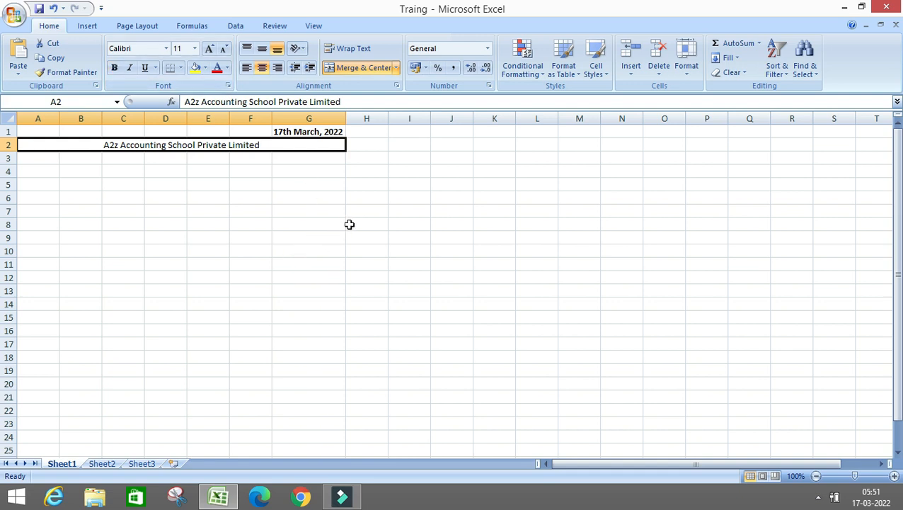
{"action": "key", "text": "ctrl+b"}
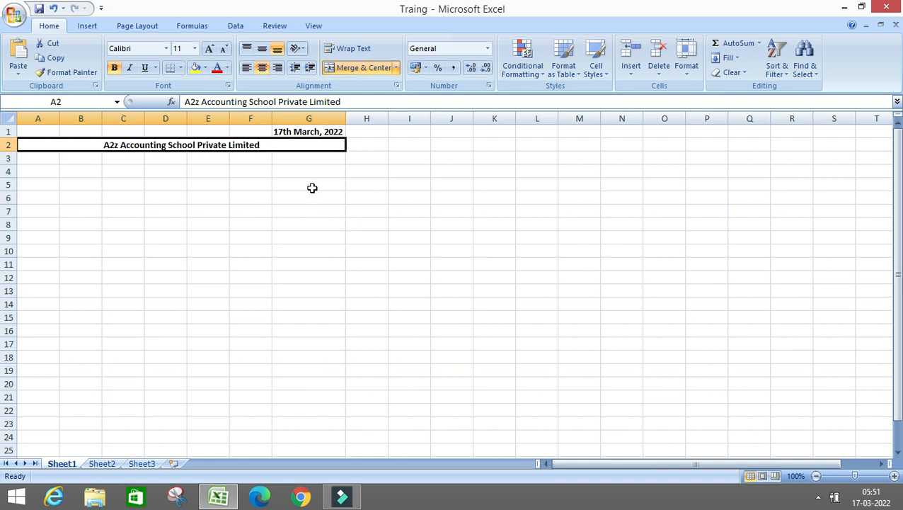
Step: Increase the font size of the company name heading to 18
{"action": "left_click", "coordinate": [211, 53]}
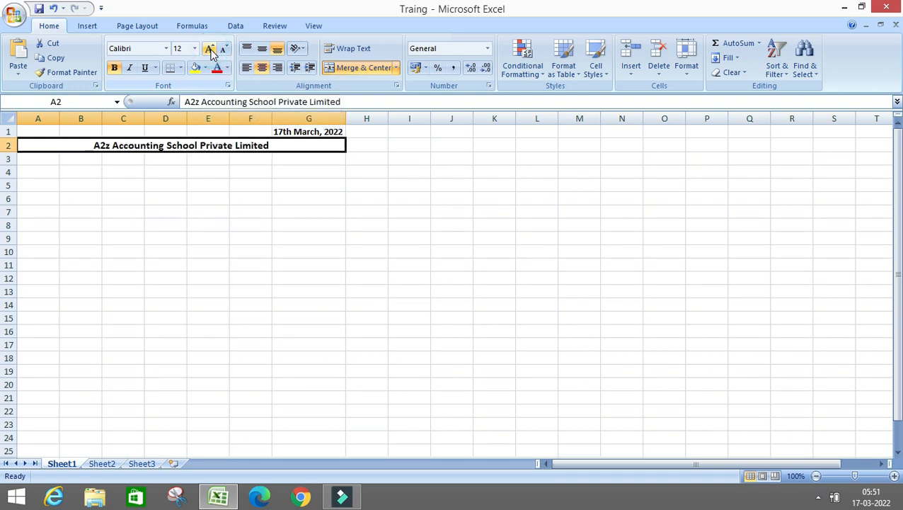
{"action": "left_click", "coordinate": [211, 53]}
{"action": "left_click", "coordinate": [211, 53]}
{"action": "left_click", "coordinate": [211, 54]}
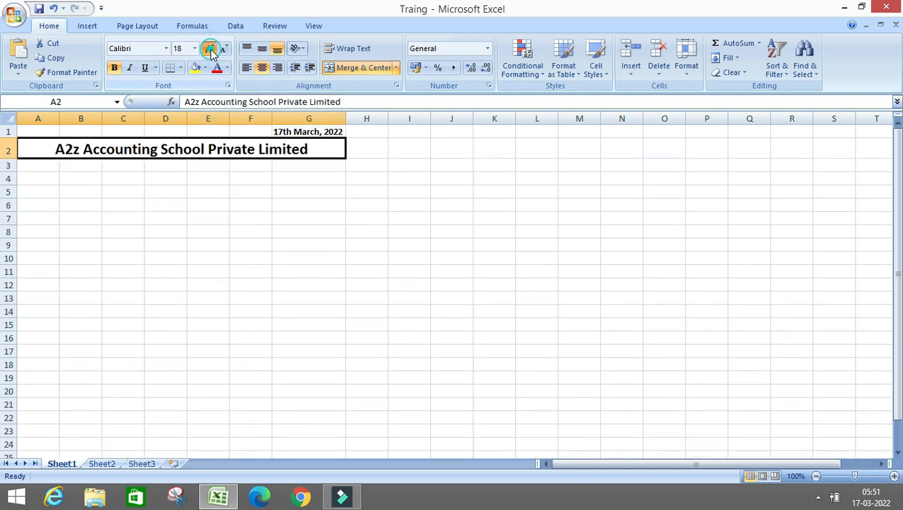
Step: Try the company heading at font sizes 20 and 16, and return it to 18
{"action": "left_click", "coordinate": [211, 53]}
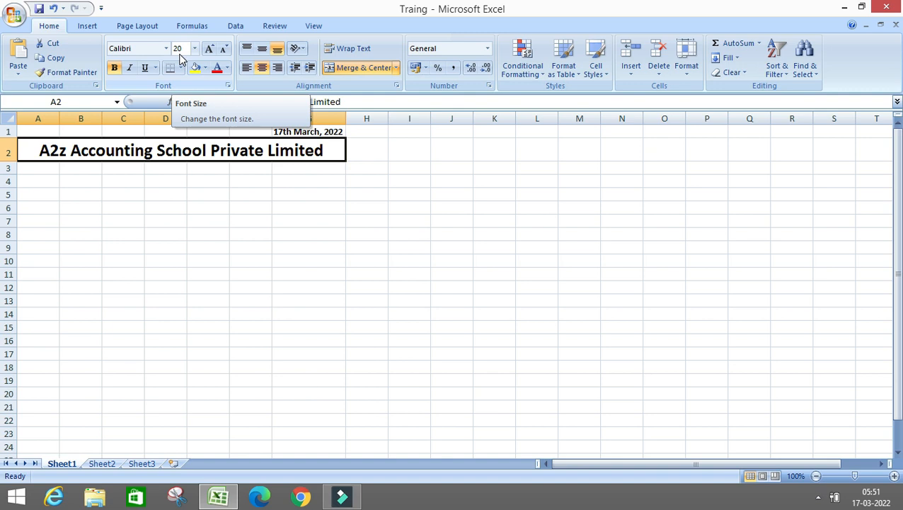
{"action": "left_click", "coordinate": [223, 56]}
{"action": "left_click", "coordinate": [224, 56]}
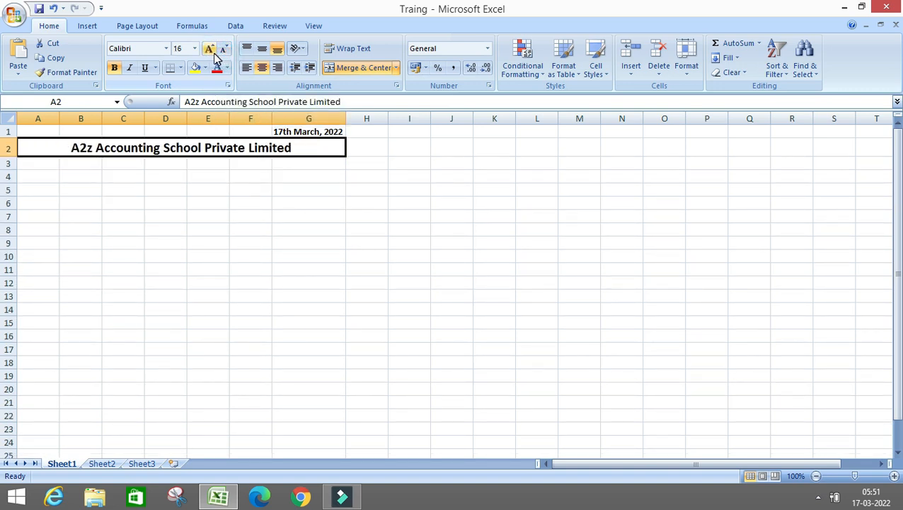
{"action": "left_click", "coordinate": [211, 55]}
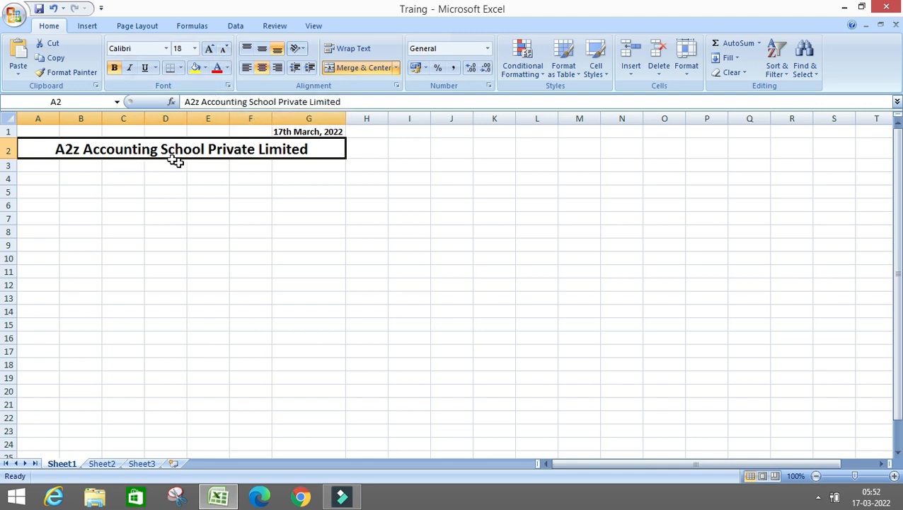
Step: Change the company heading's font to Arial Black and reduce its size to 16
{"action": "left_click", "coordinate": [166, 51]}
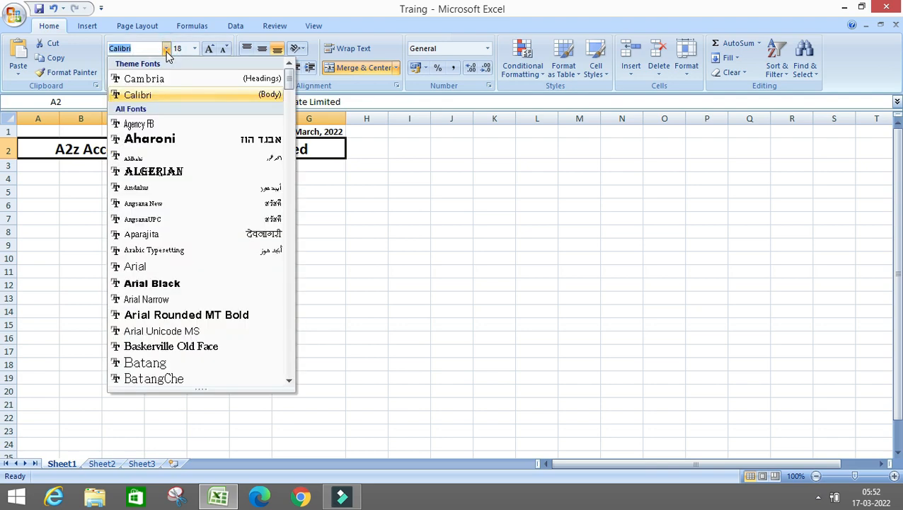
{"action": "left_click", "coordinate": [145, 283]}
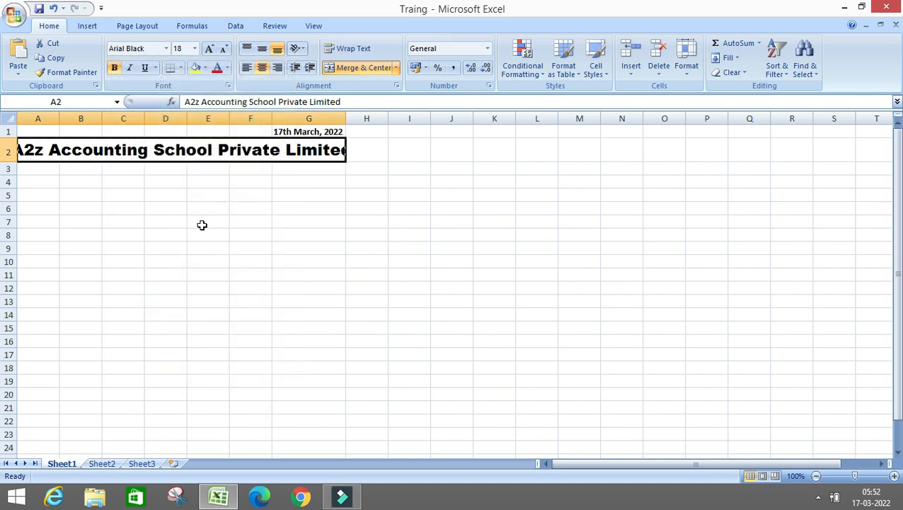
{"action": "left_click", "coordinate": [224, 50]}
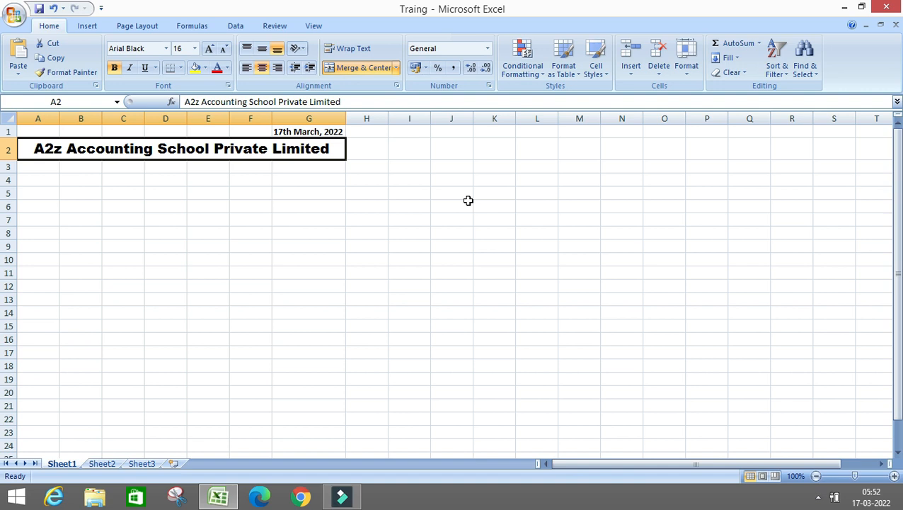
Step: Try underline and italic on the company heading, removing each format again
{"action": "left_click", "coordinate": [145, 69]}
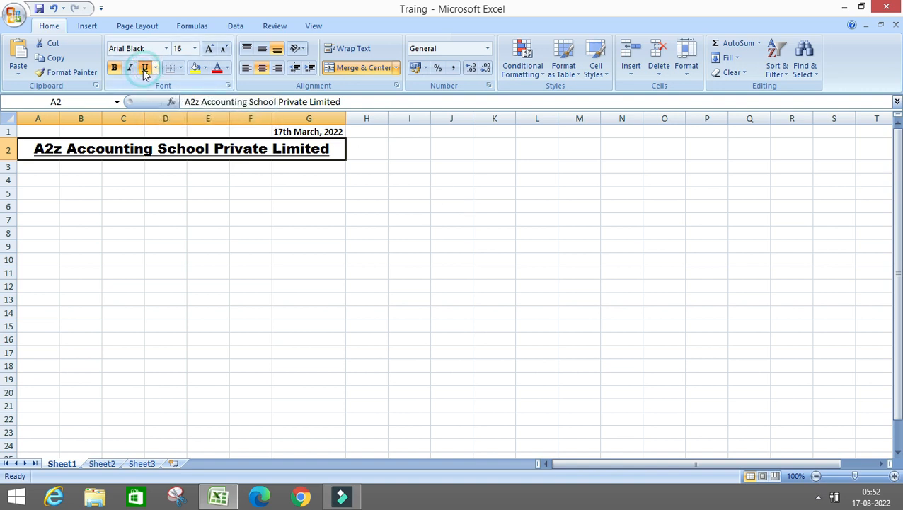
{"action": "left_click", "coordinate": [145, 68]}
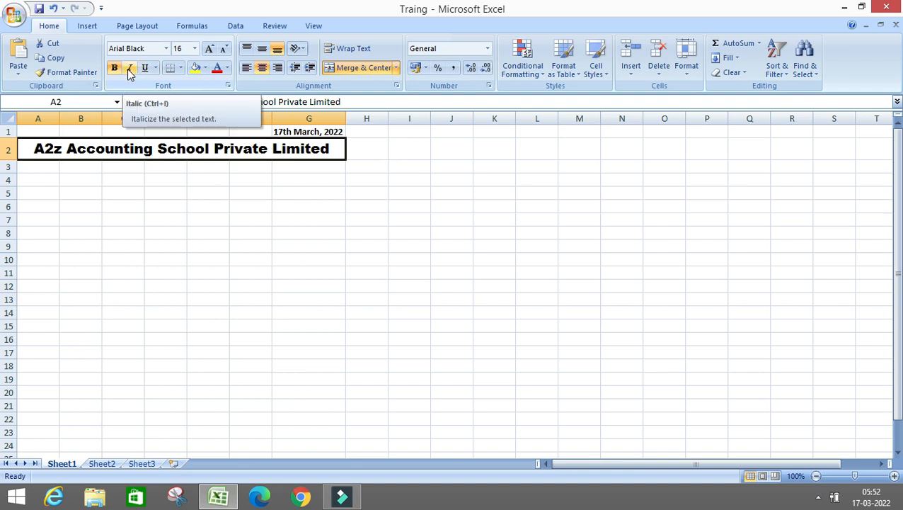
{"action": "left_click", "coordinate": [129, 71]}
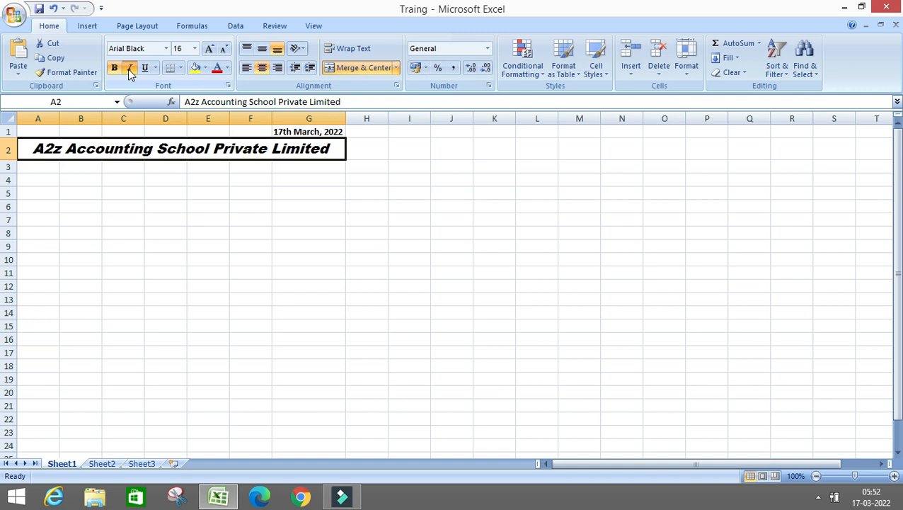
{"action": "left_click", "coordinate": [128, 70]}
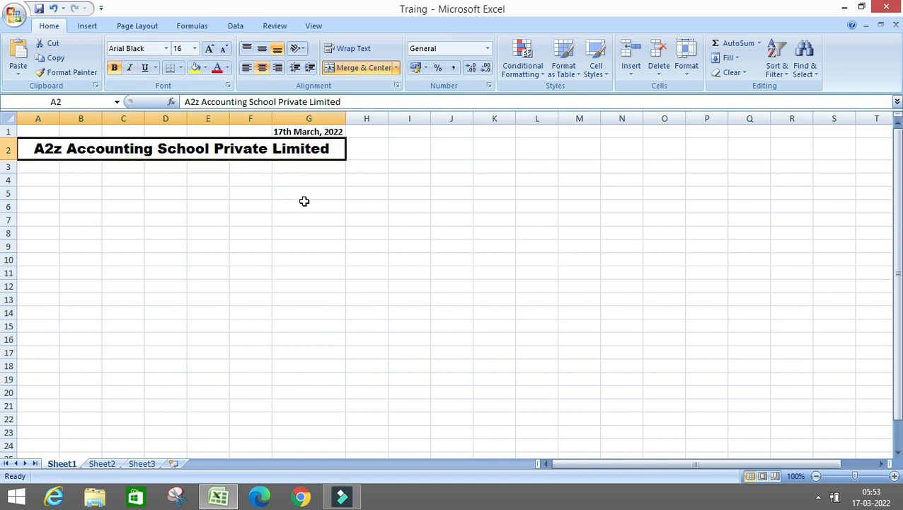
Step: Fill the merged company heading in row 2 with a light orange theme color
{"action": "left_click", "coordinate": [208, 203]}
{"action": "key", "text": "Up"}
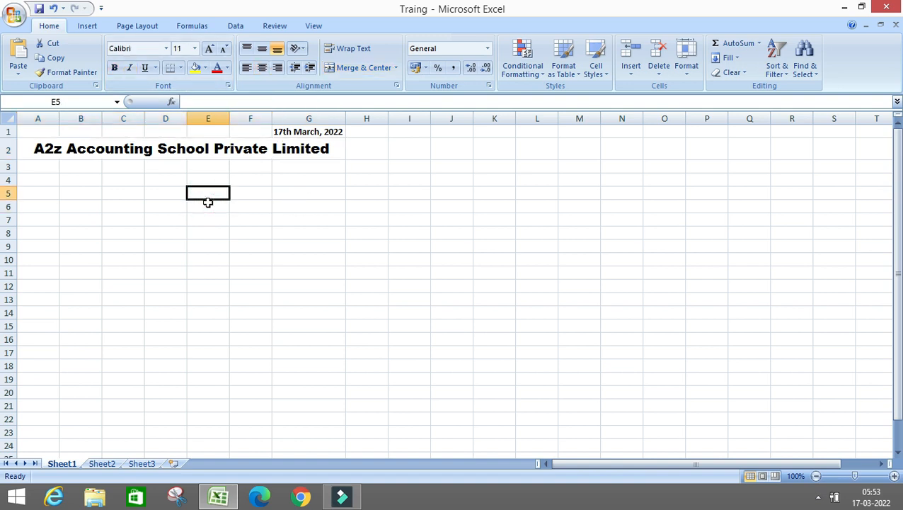
{"action": "key", "text": "Up"}
{"action": "key", "text": "Up"}
{"action": "key", "text": "Up"}
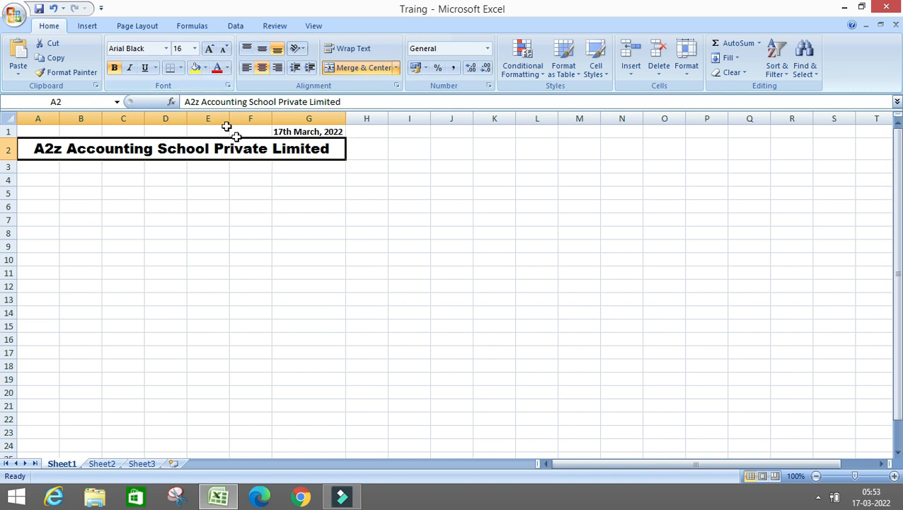
{"action": "left_click", "coordinate": [204, 70]}
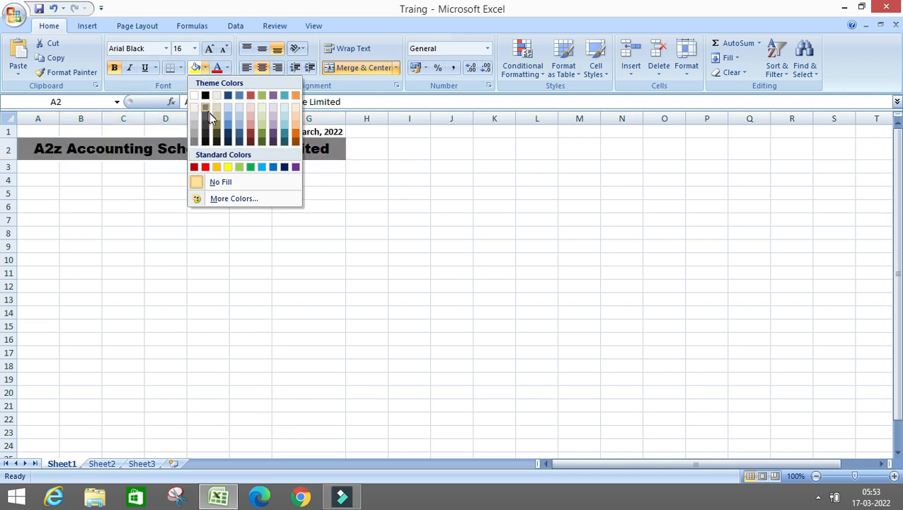
{"action": "left_click", "coordinate": [294, 115]}
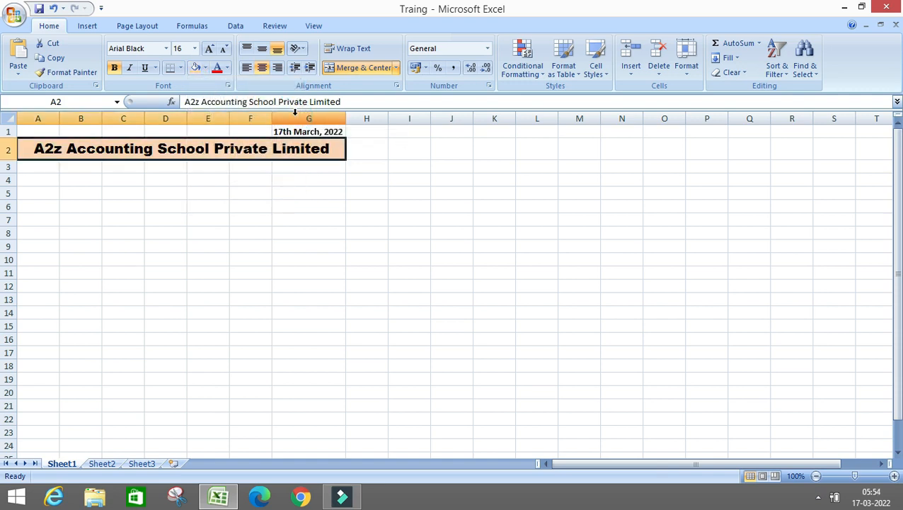
{"action": "left_click", "coordinate": [206, 69]}
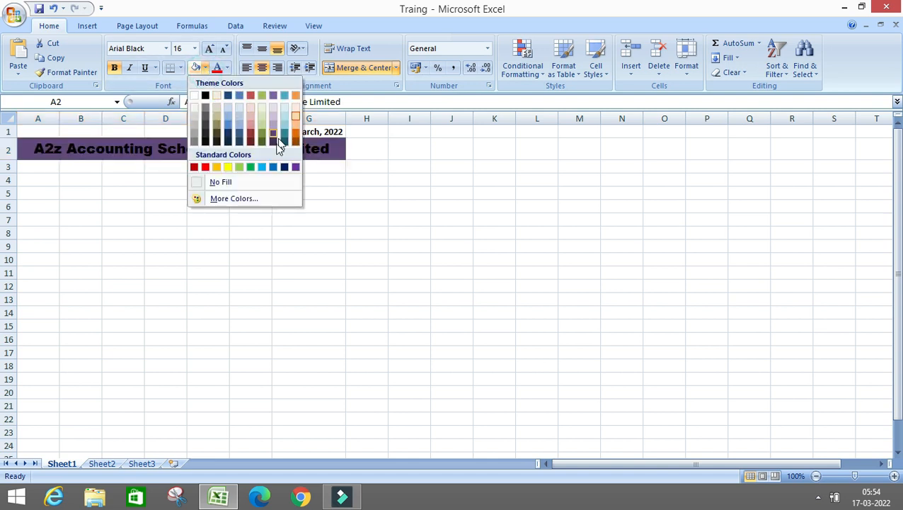
{"action": "left_click", "coordinate": [220, 201]}
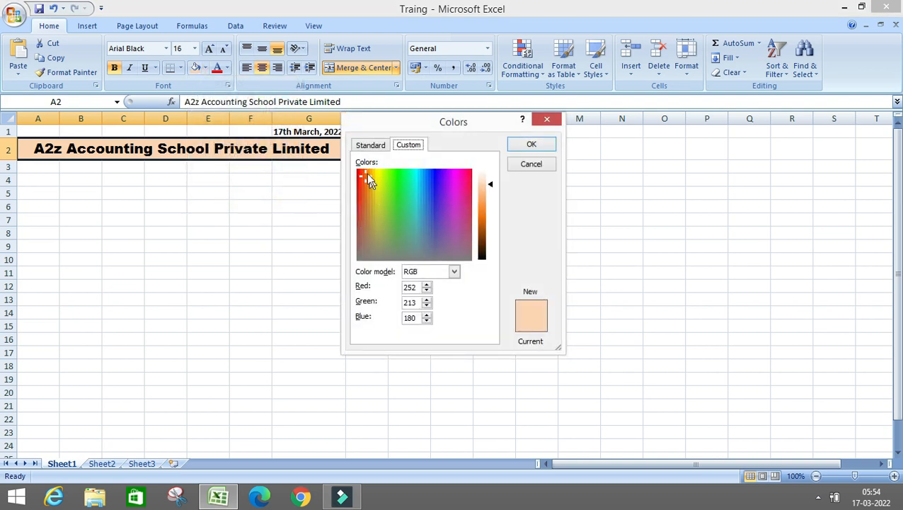
{"action": "left_click", "coordinate": [361, 145]}
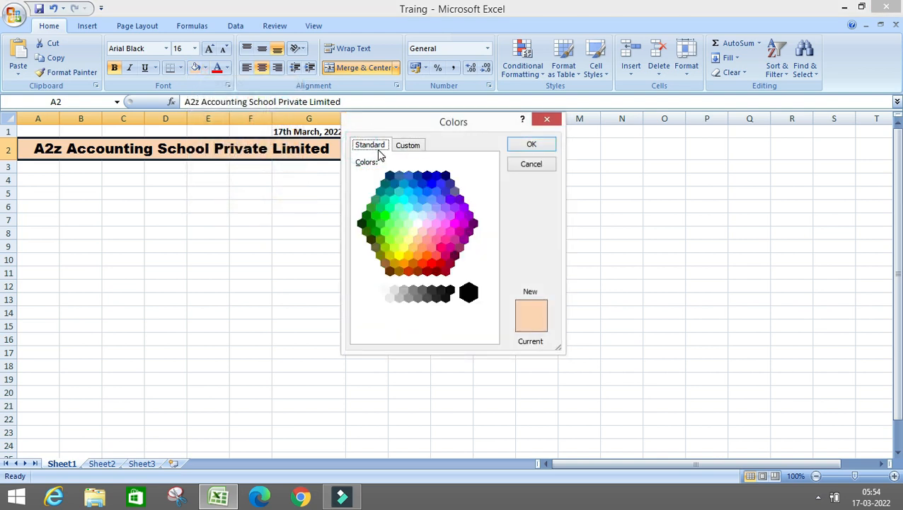
{"action": "left_click", "coordinate": [376, 216]}
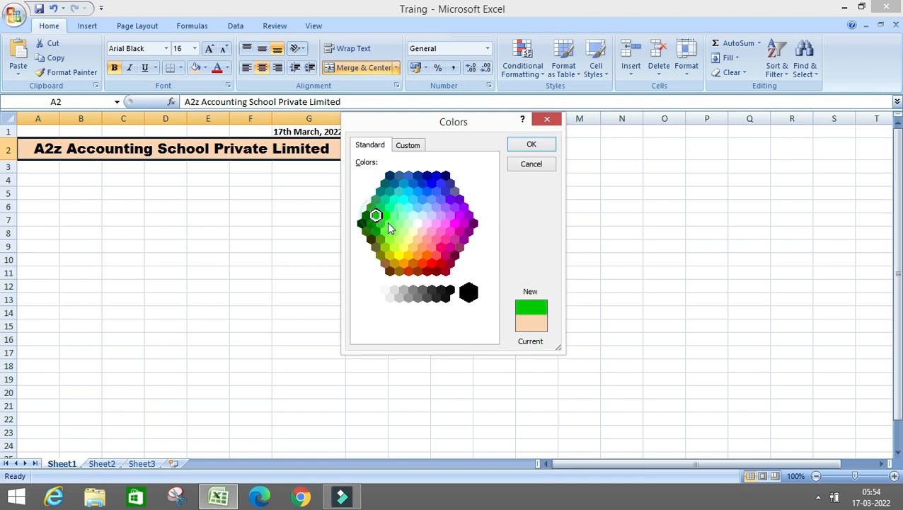
{"action": "left_click", "coordinate": [422, 246]}
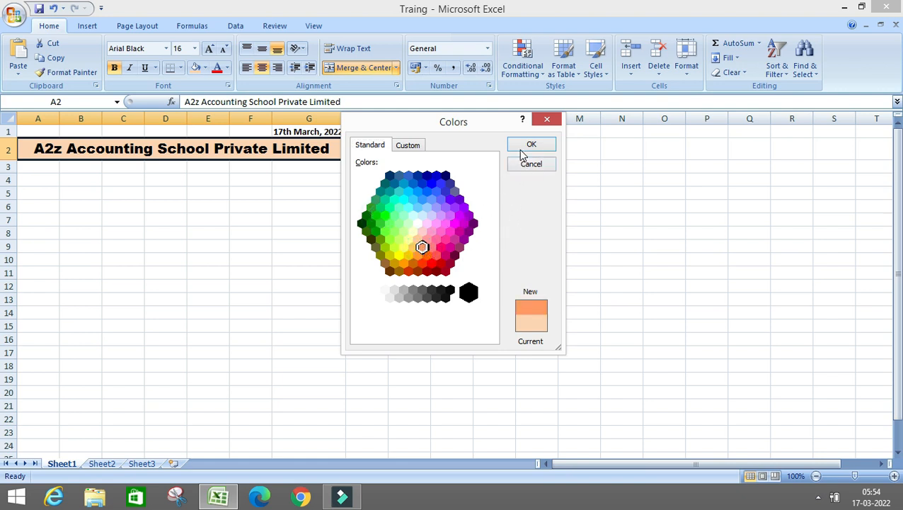
{"action": "left_click", "coordinate": [415, 146]}
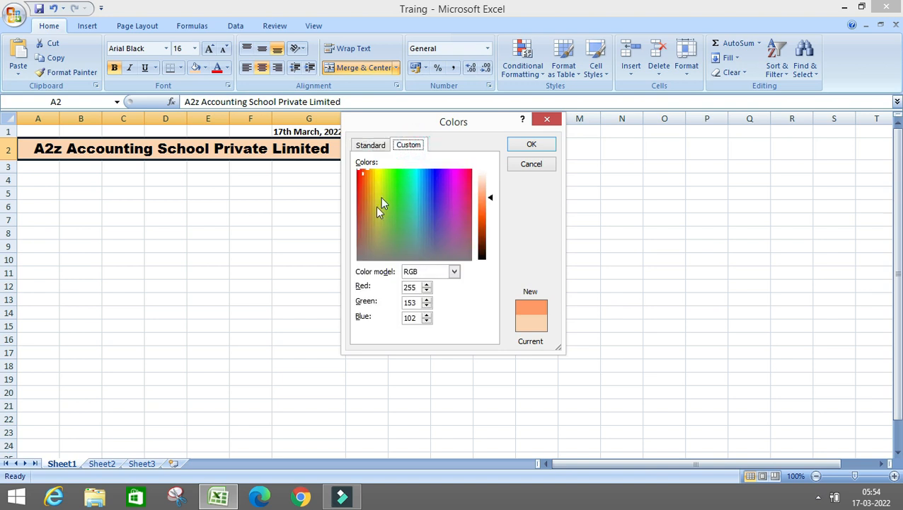
{"action": "left_click", "coordinate": [528, 168]}
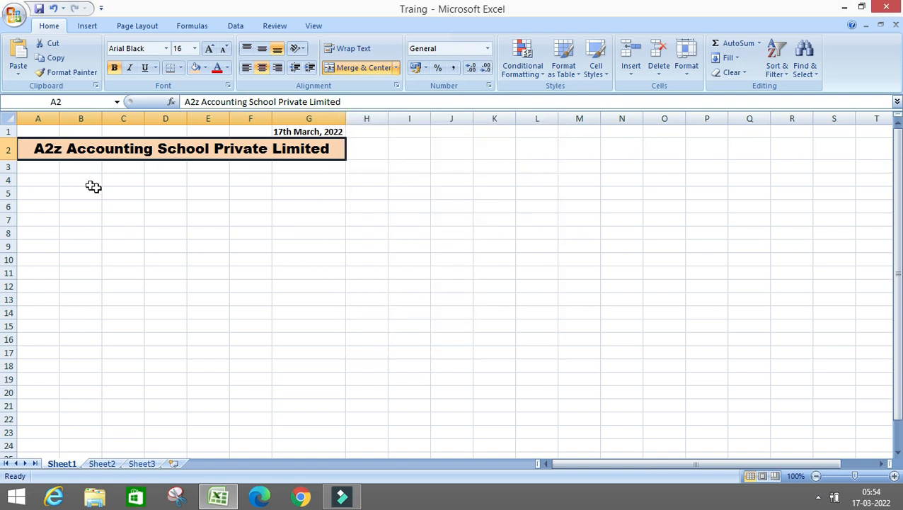
Step: Set the font color of the company heading to Automatic
{"action": "left_click", "coordinate": [149, 188]}
{"action": "left_click", "coordinate": [99, 159]}
{"action": "left_click", "coordinate": [226, 68]}
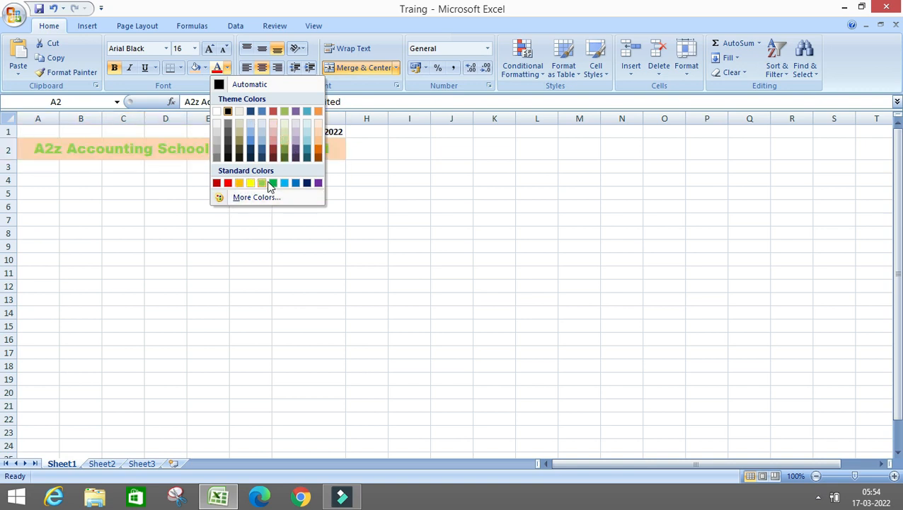
{"action": "left_click", "coordinate": [236, 89]}
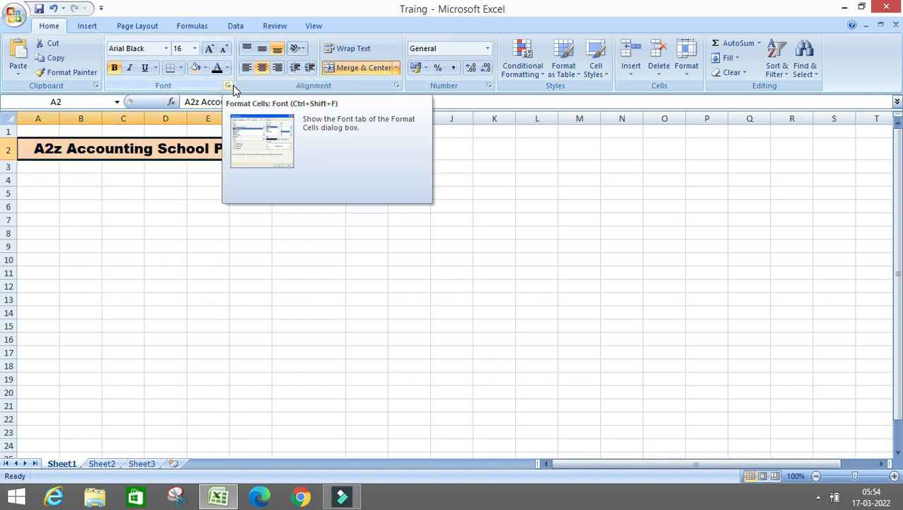
{"action": "left_click", "coordinate": [92, 182]}
{"action": "key", "text": "Up"}
{"action": "key", "text": "Up"}
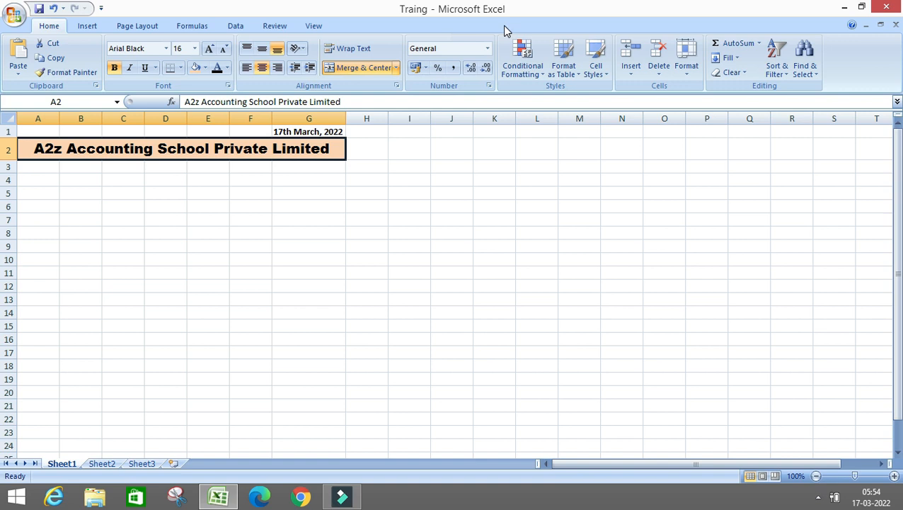
Step: Enter "Sale Data" in cell A3 below the company heading
{"action": "key", "text": "Down"}
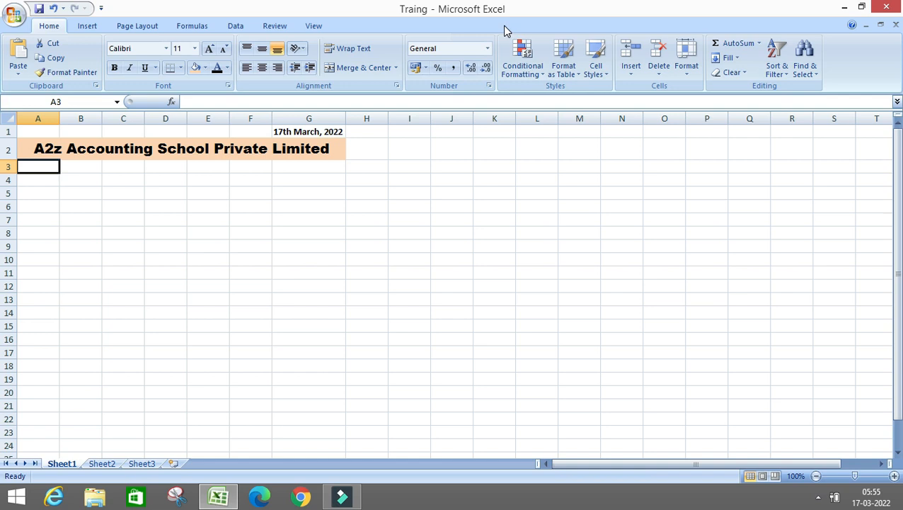
{"action": "type", "text": "Sale Data"}
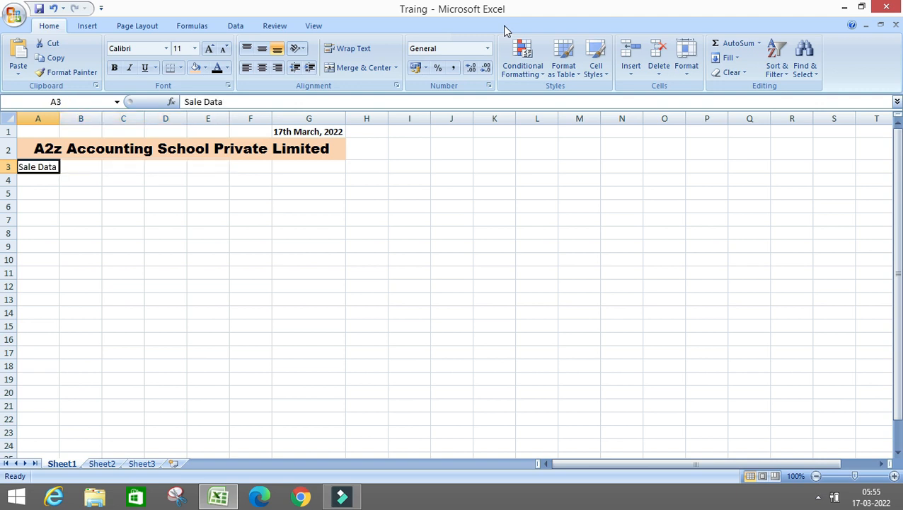
{"action": "key", "text": "Delete"}
{"action": "type", "text": "S"}
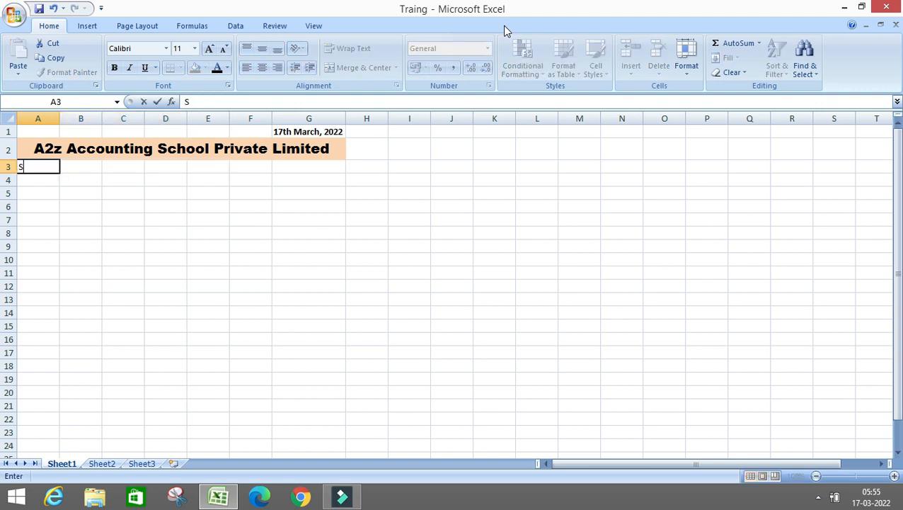
{"action": "key", "text": "Escape"}
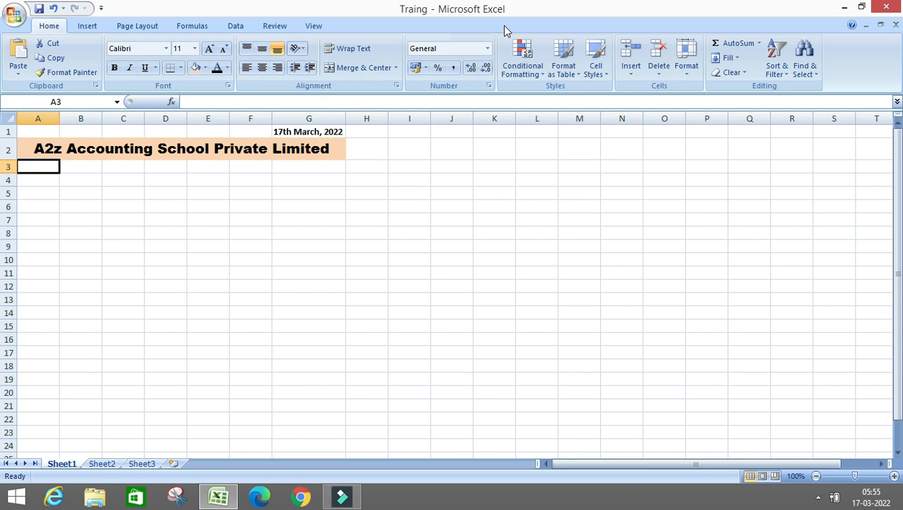
{"action": "type", "text": "Sq"}
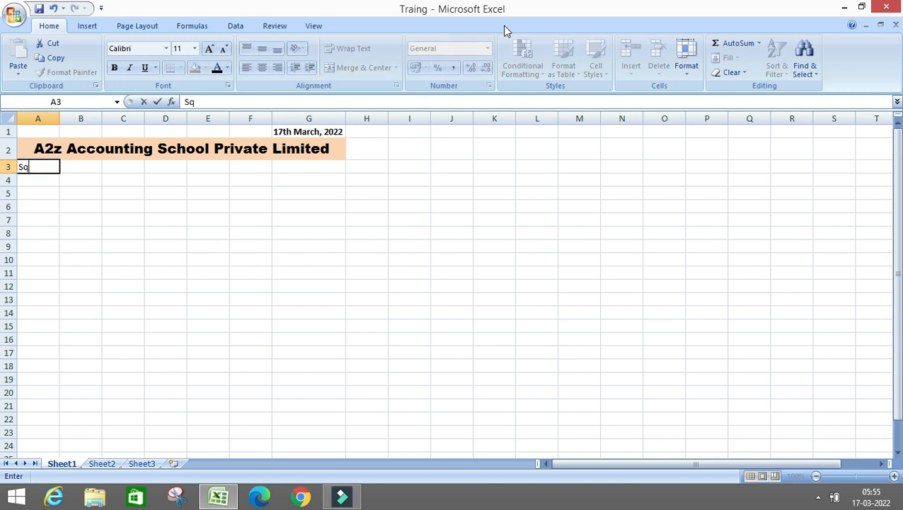
{"action": "key", "text": "BackSpace"}
{"action": "type", "text": "ale Data"}
{"action": "key", "text": "Return"}
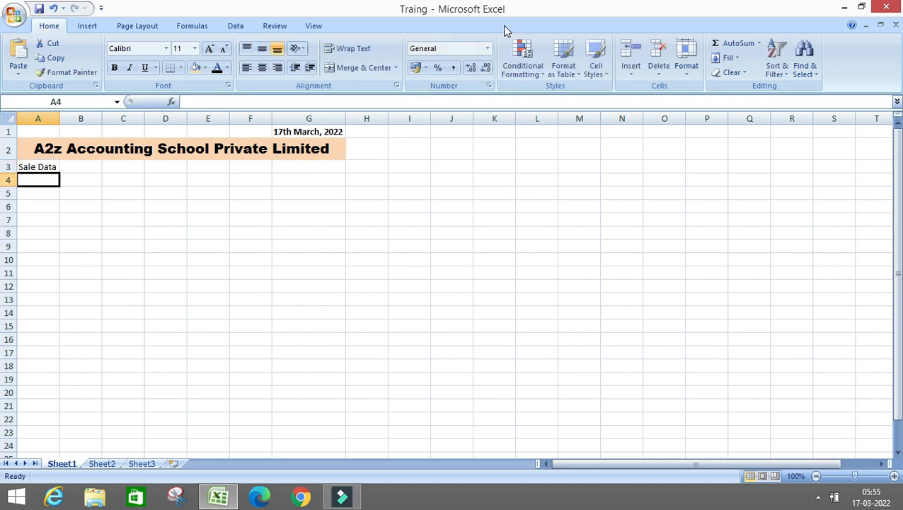
Step: Replace the text in cell A3 with "Sales Data for the period 01st April, 2021 to 31st March, 2022"
{"action": "key", "text": "Up"}
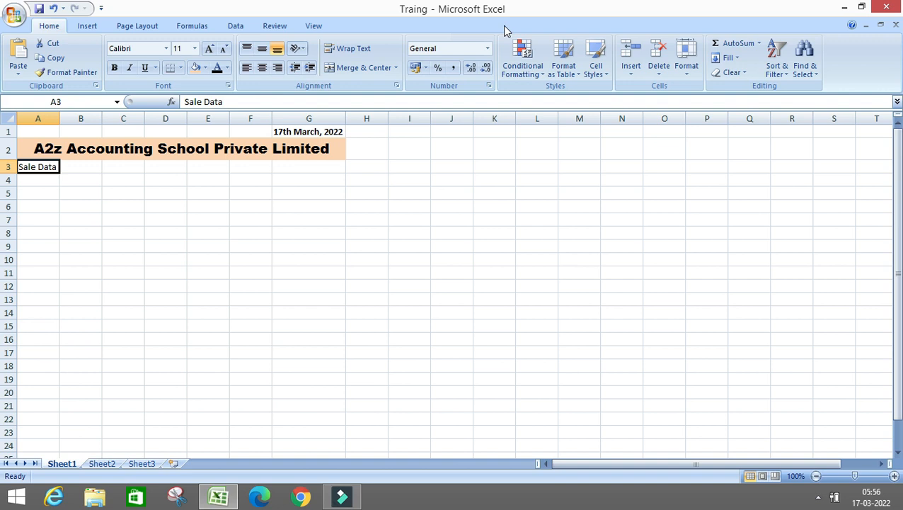
{"action": "type", "text": "Sales"}
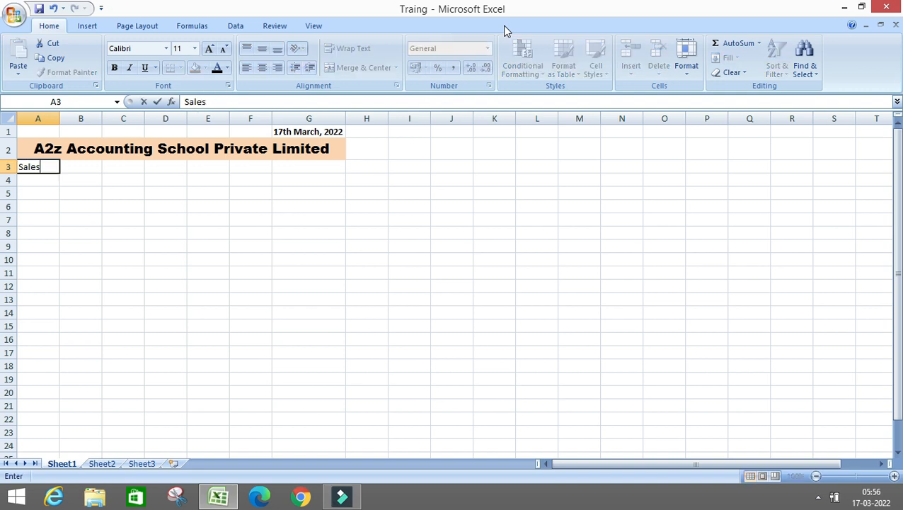
{"action": "type", "text": " Data for the "}
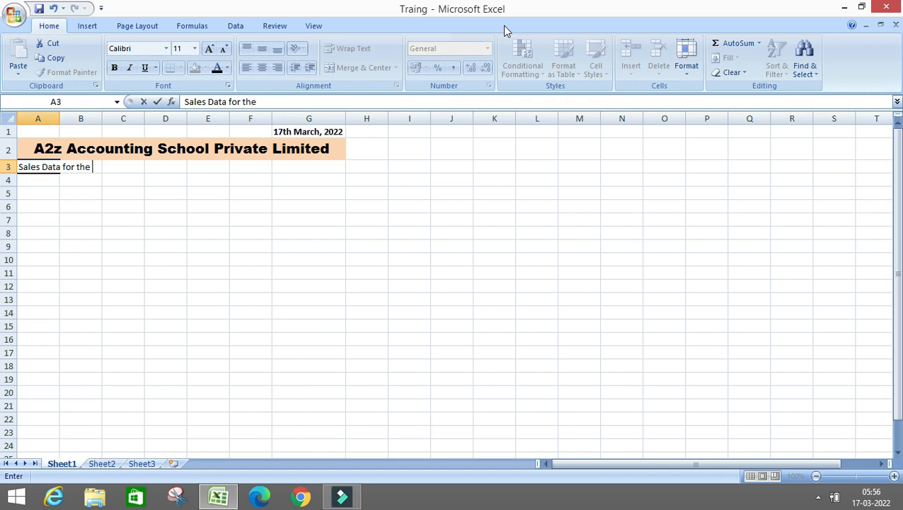
{"action": "type", "text": "period 0"}
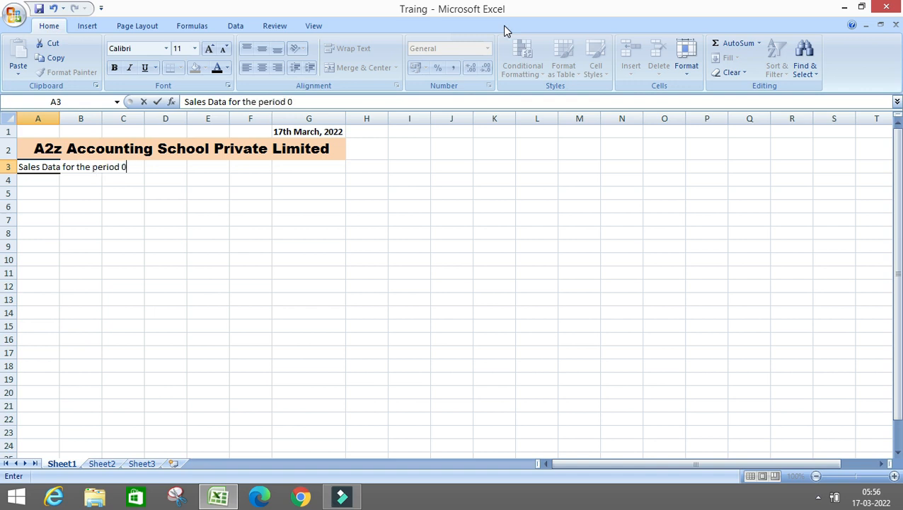
{"action": "type", "text": "1st April, "}
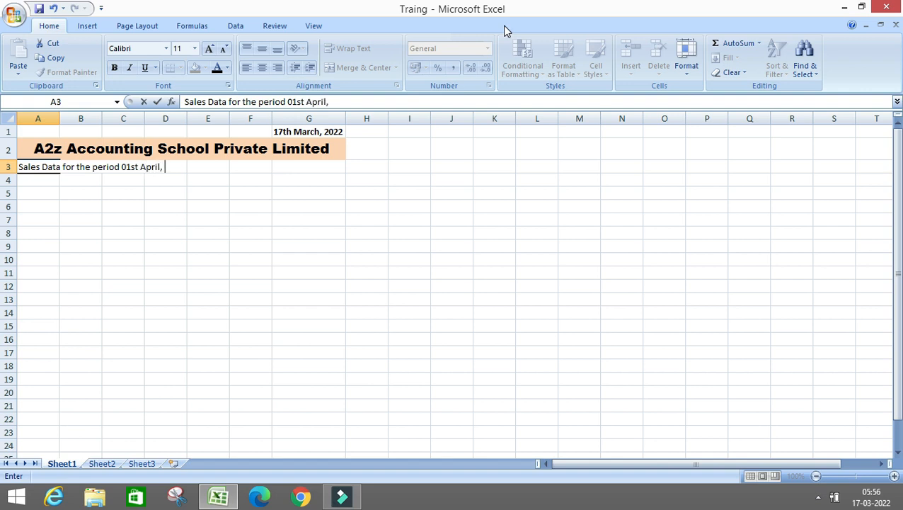
{"action": "type", "text": "2021 to 31st Marc"}
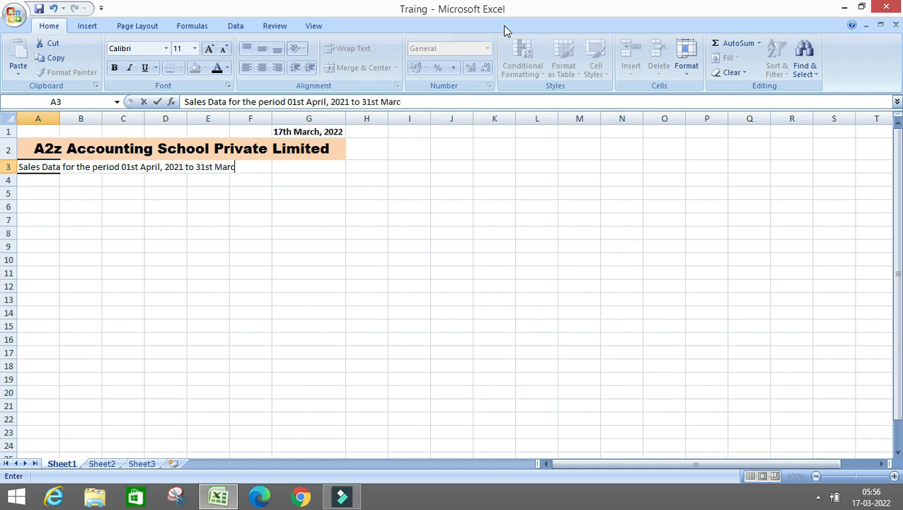
{"action": "type", "text": "h, 2022"}
{"action": "key", "text": "Return"}
{"action": "key", "text": "Up"}
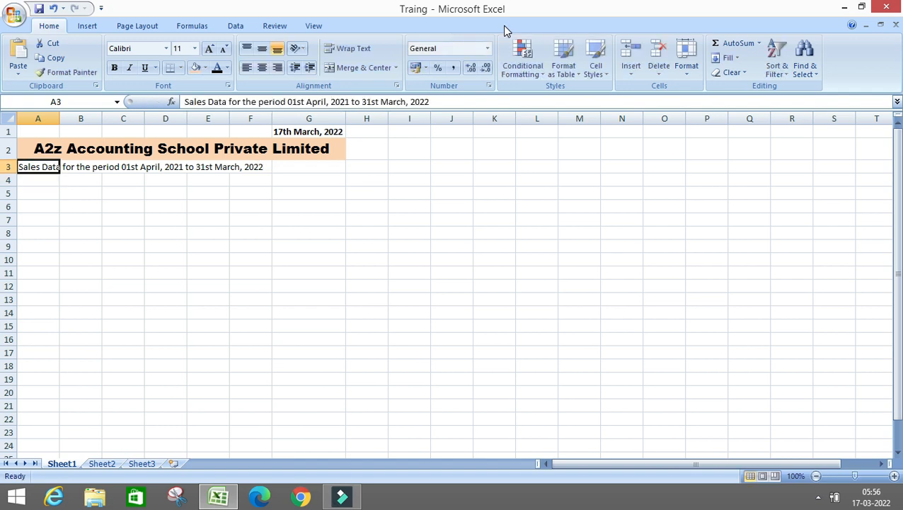
{"action": "key", "text": "Right"}
{"action": "key", "text": "Right"}
{"action": "key", "text": "Right"}
{"action": "key", "text": "Right"}
{"action": "key", "text": "Right"}
{"action": "key", "text": "Right"}
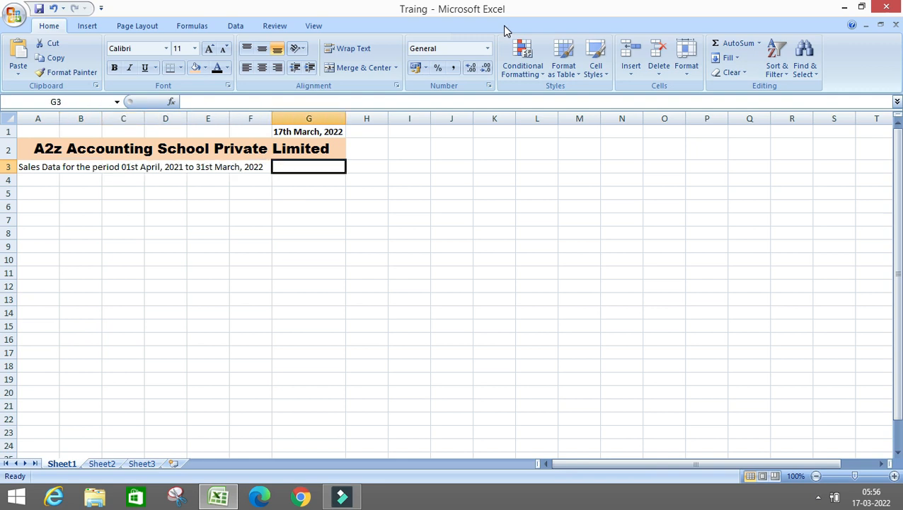
{"action": "key", "text": "Left"}
{"action": "key", "text": "Home"}
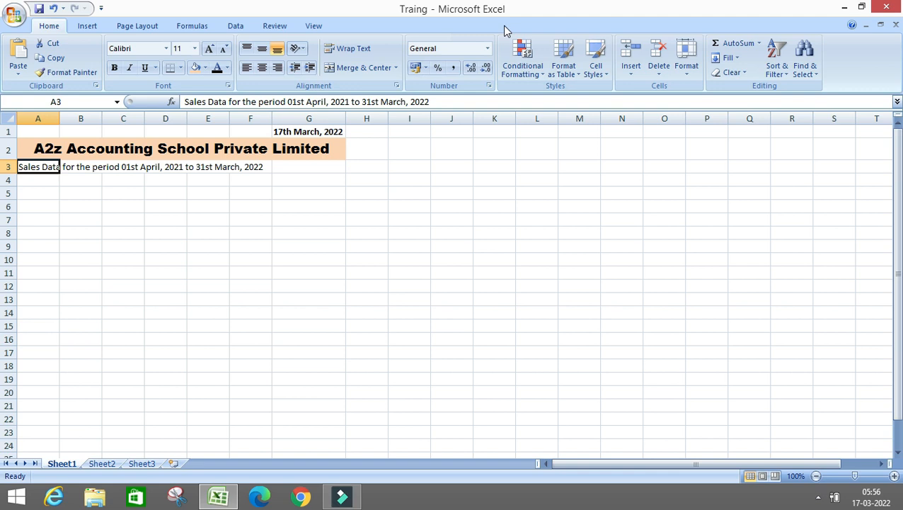
{"action": "key", "text": "shift+Right"}
{"action": "key", "text": "shift+Right"}
{"action": "key", "text": "shift+Right"}
{"action": "key", "text": "shift+Right"}
{"action": "key", "text": "shift+Right"}
{"action": "key", "text": "shift+Right"}
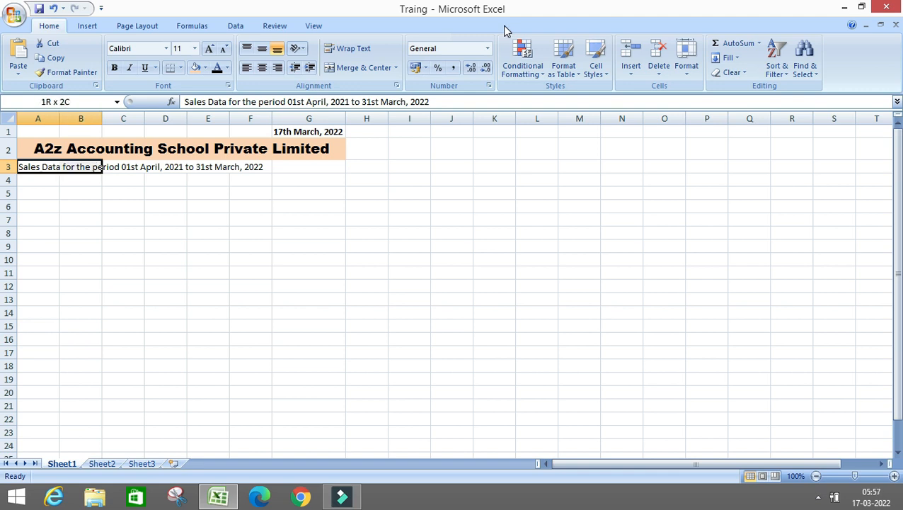
{"action": "key", "text": "Left"}
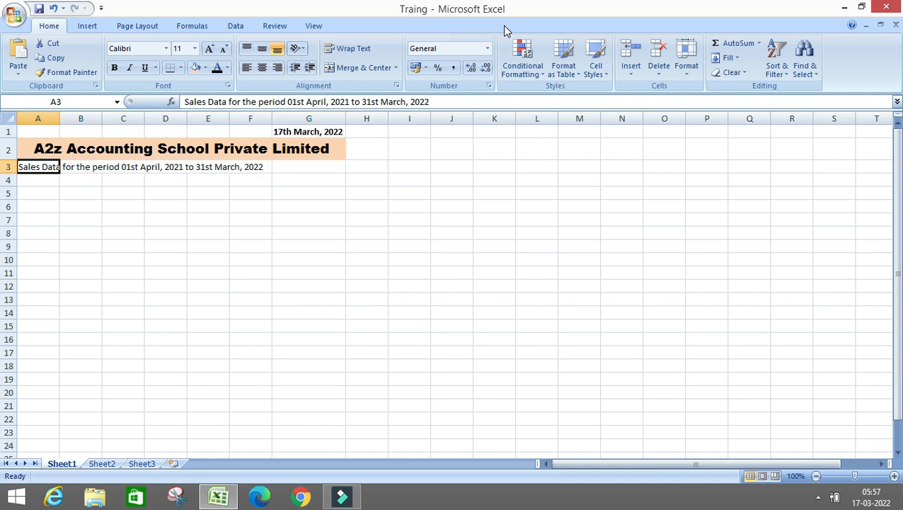
{"action": "key", "text": "shift+Right"}
{"action": "key", "text": "shift+Right"}
{"action": "key", "text": "shift+Right"}
{"action": "key", "text": "shift+Right"}
{"action": "key", "text": "shift+Right"}
{"action": "key", "text": "shift+Right"}
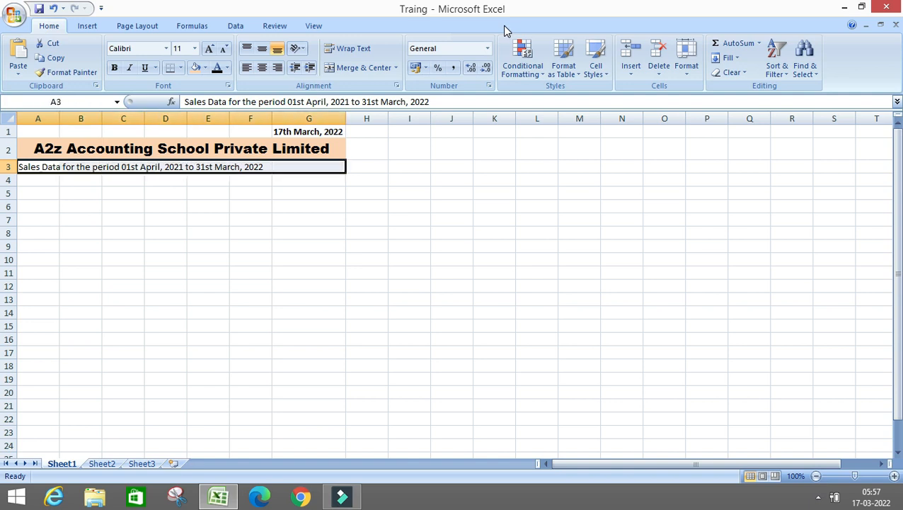
{"action": "key", "text": "Left"}
Step: Make the period subtitle in row 3 bold and merge and center it across A3:G3
{"action": "key", "text": "shift+Right"}
{"action": "key", "text": "shift+Right"}
{"action": "key", "text": "shift+Right"}
{"action": "key", "text": "shift+Right"}
{"action": "key", "text": "shift+Right"}
{"action": "key", "text": "shift+Right"}
{"action": "key", "text": "ctrl+b"}
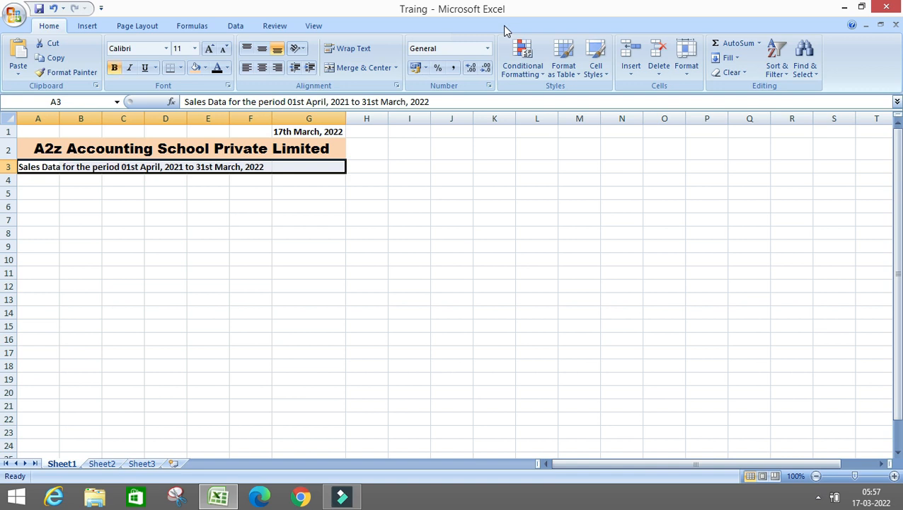
{"action": "left_click", "coordinate": [342, 71]}
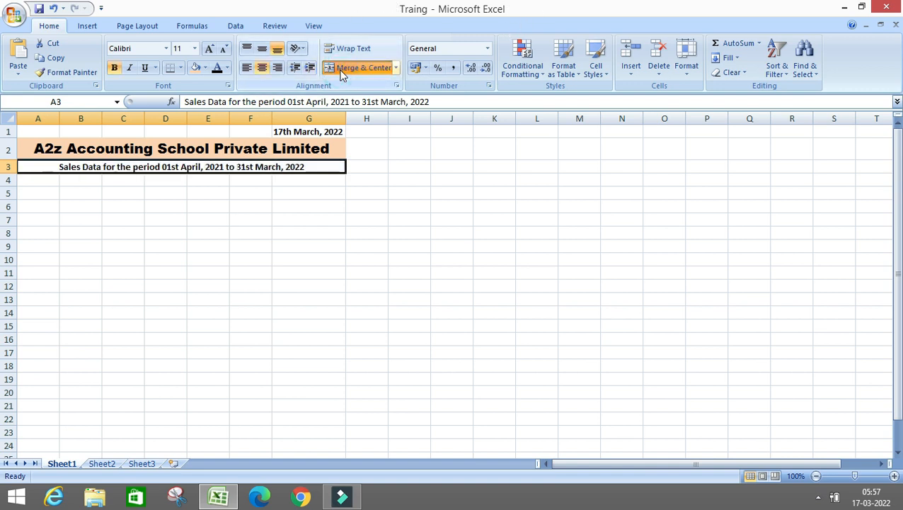
Step: Left-align the period subtitle in row 3 and increase its font size to 14
{"action": "left_click", "coordinate": [248, 69]}
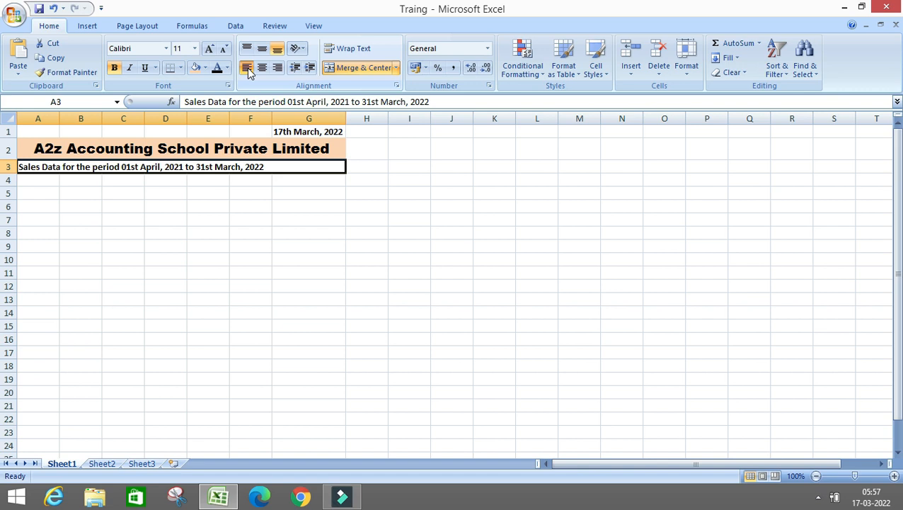
{"action": "left_click", "coordinate": [210, 51]}
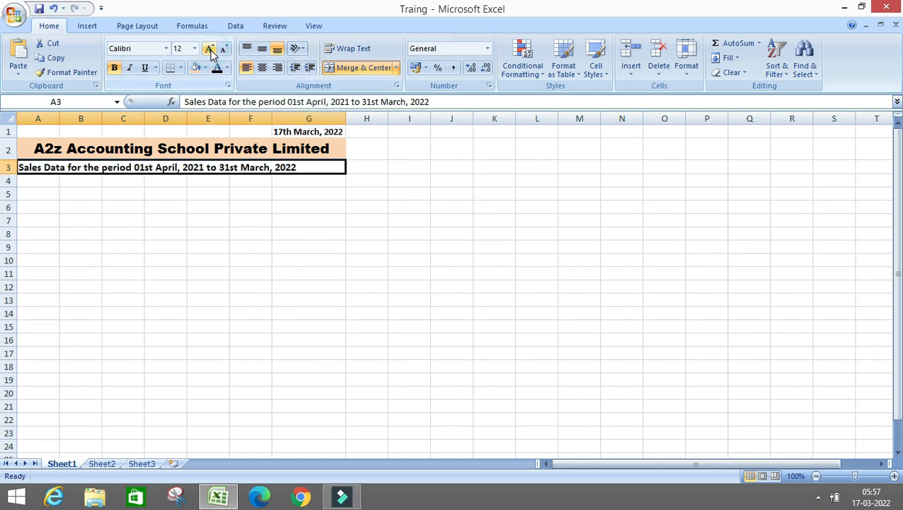
{"action": "left_click", "coordinate": [210, 51]}
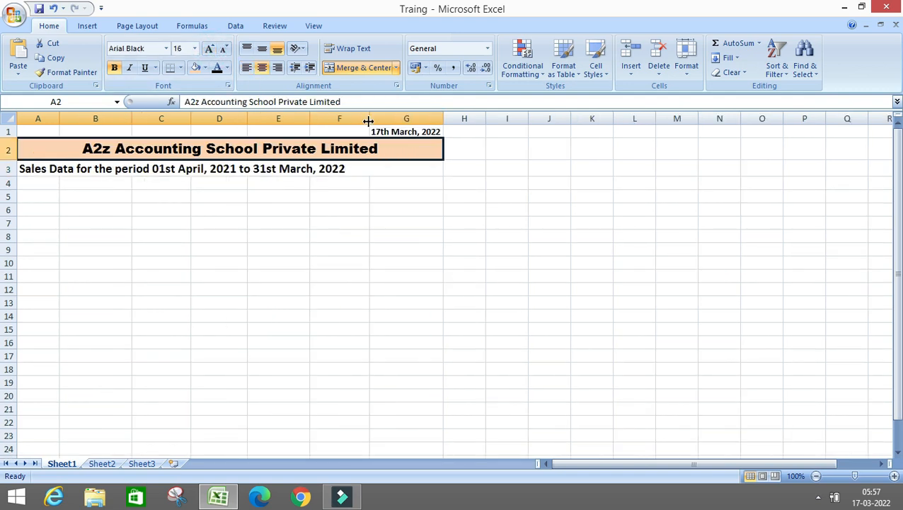
Step: Fill the merged period subtitle in row 3 with a light green theme color
{"action": "key", "text": "Down"}
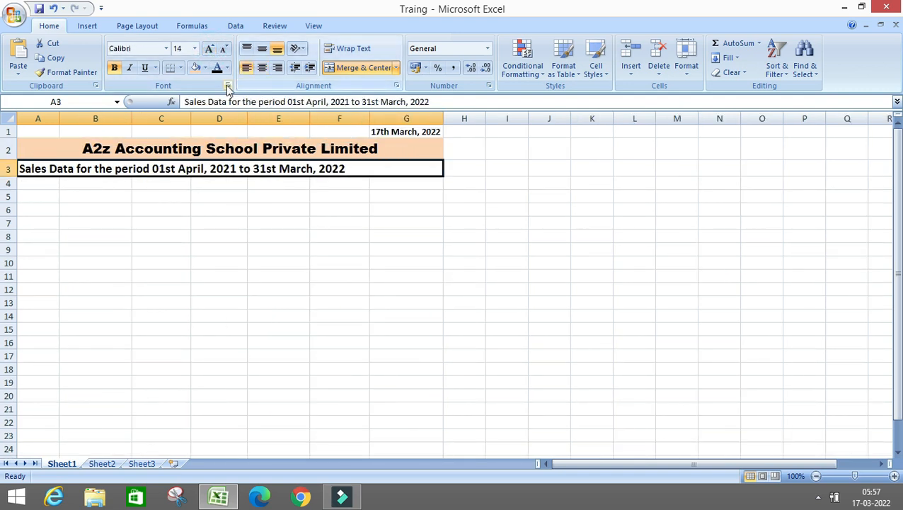
{"action": "left_click", "coordinate": [205, 67]}
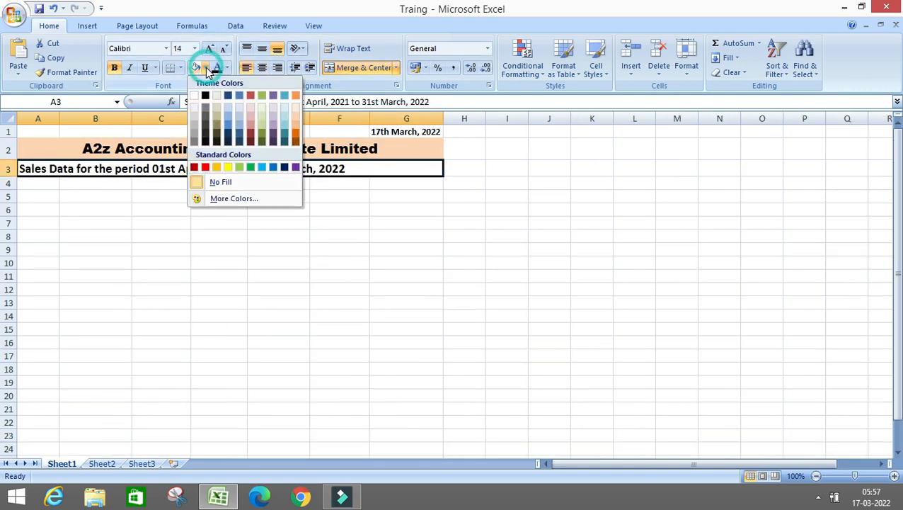
{"action": "left_click", "coordinate": [261, 118]}
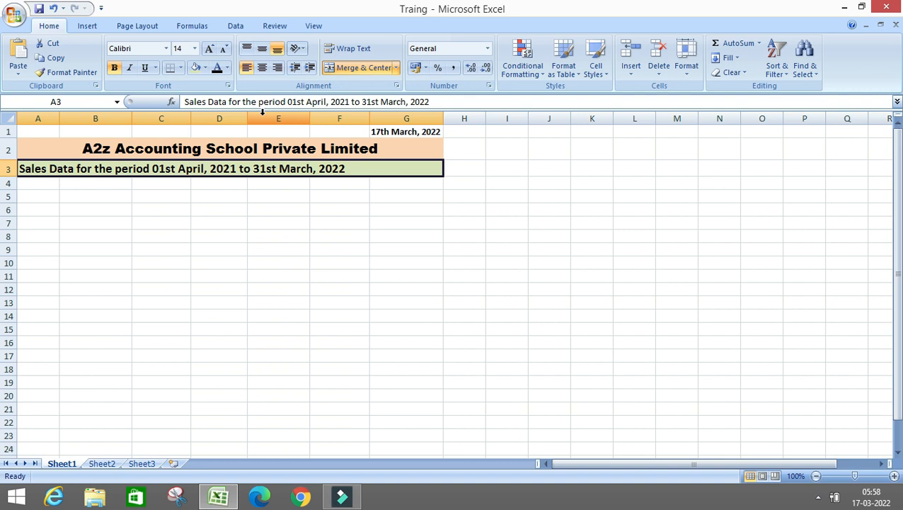
Step: Enter the note "(Amount in Rs.)" in cell G4 below the period subtitle
{"action": "key", "text": "Down"}
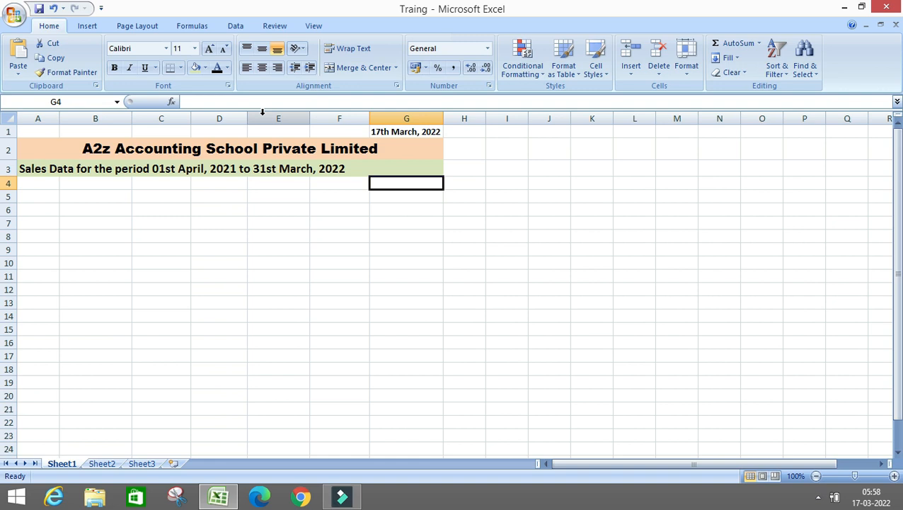
{"action": "type", "text": "(A"}
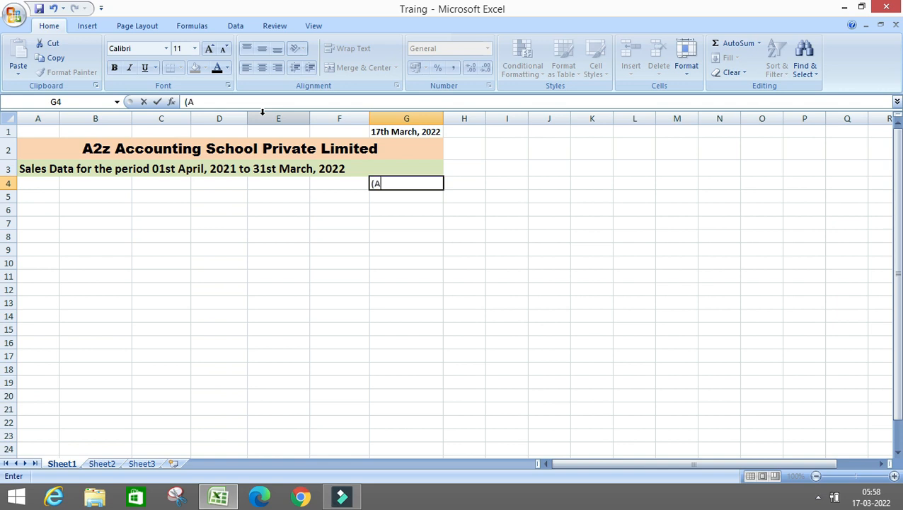
{"action": "type", "text": "mount in"}
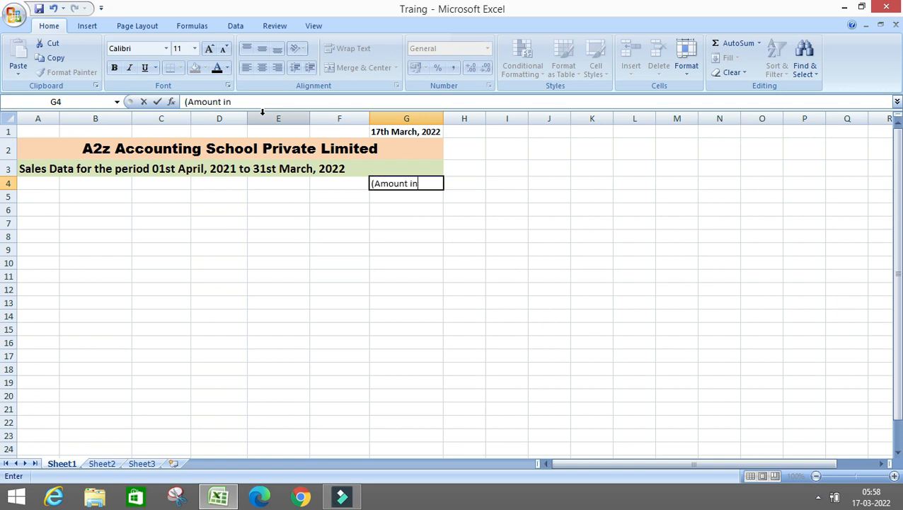
{"action": "type", "text": " Rs.)"}
{"action": "key", "text": "ctrl+Return"}
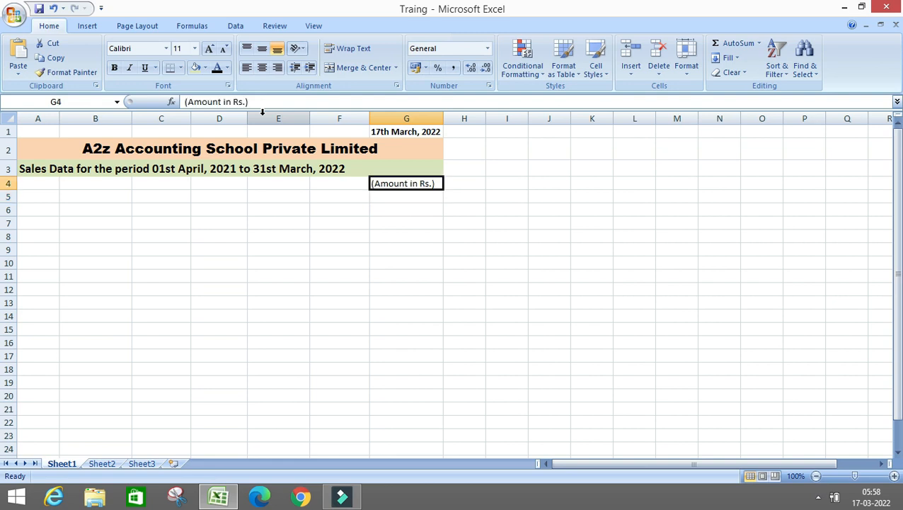
Step: Merge cells A4:G4 and make the amount note in them bold and right-aligned
{"action": "key", "text": "shift+Left"}
{"action": "key", "text": "shift+Left"}
{"action": "key", "text": "shift+Left"}
{"action": "key", "text": "shift+Left"}
{"action": "key", "text": "shift+Left"}
{"action": "key", "text": "shift+Left"}
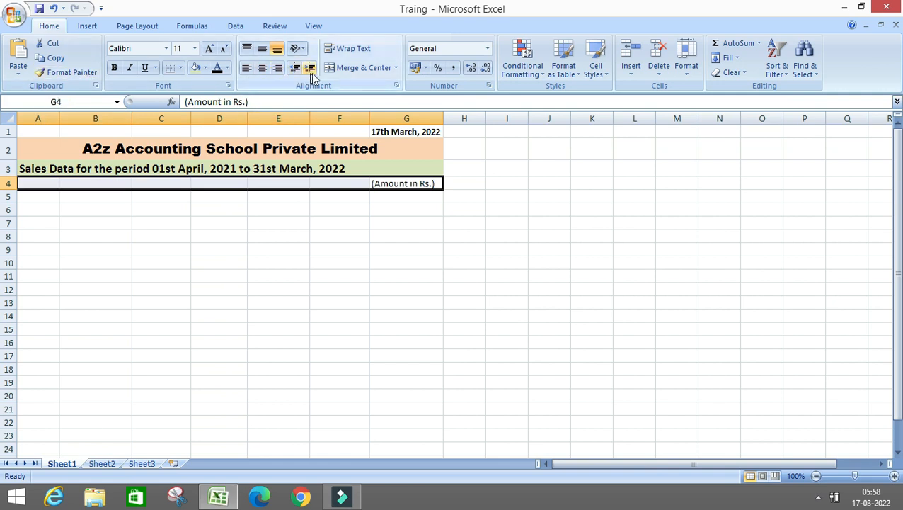
{"action": "left_click", "coordinate": [332, 65]}
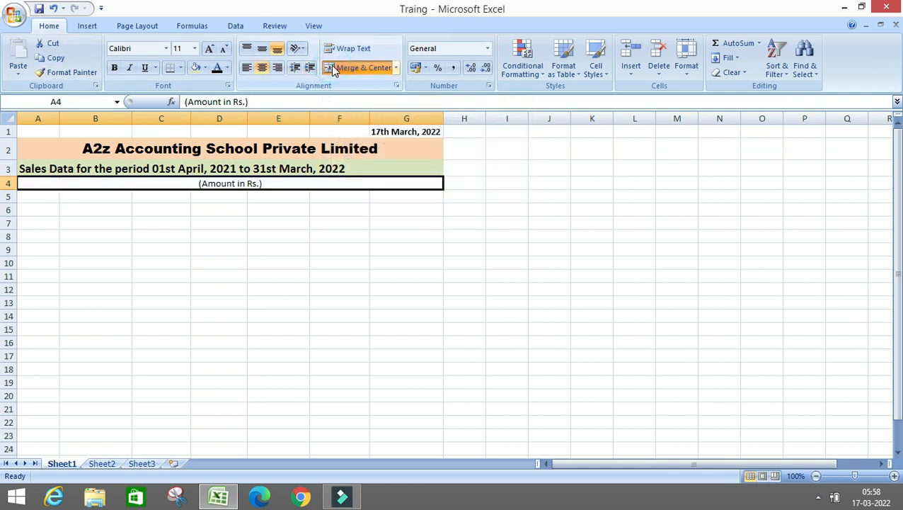
{"action": "key", "text": "ctrl+b"}
{"action": "left_click", "coordinate": [278, 68]}
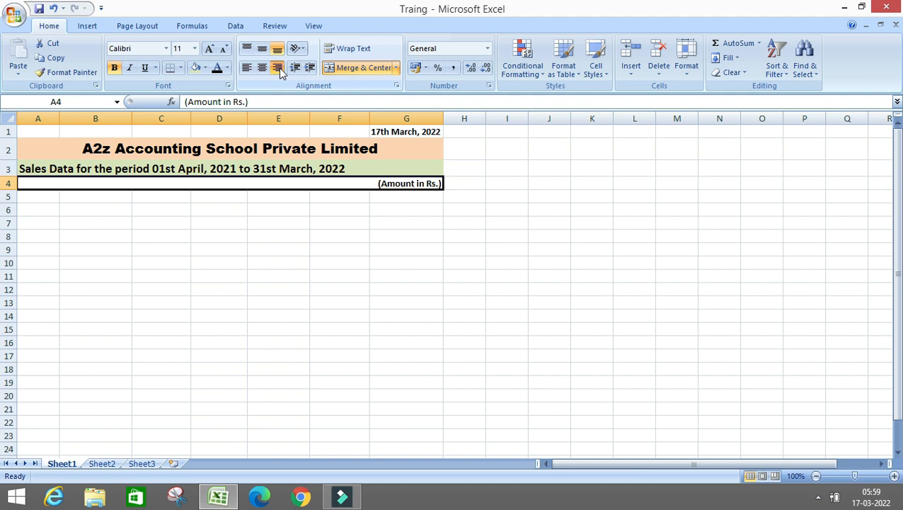
Step: Enter "Date" as a column header in cell A5
{"action": "key", "text": "Down"}
{"action": "key", "text": "Left"}
{"action": "key", "text": "Left"}
{"action": "key", "text": "Left"}
{"action": "key", "text": "Left"}
{"action": "key", "text": "Left"}
{"action": "key", "text": "Left"}
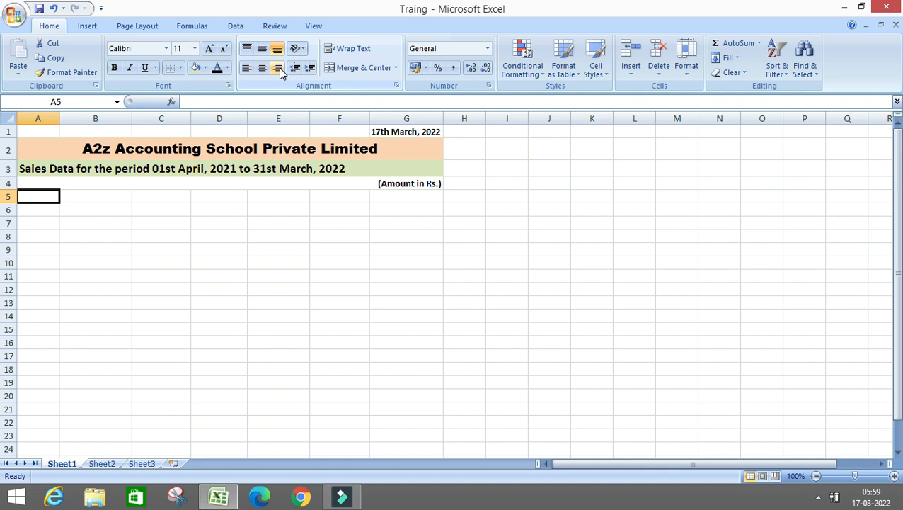
{"action": "type", "text": "Date"}
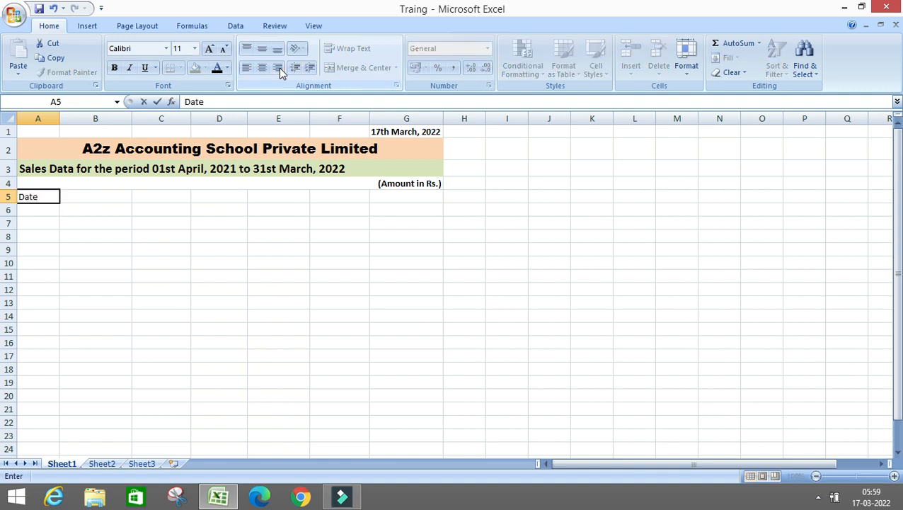
{"action": "key", "text": "Return"}
Step: Replace the first column header in cell A5 with "Sr. No."
{"action": "key", "text": "Up"}
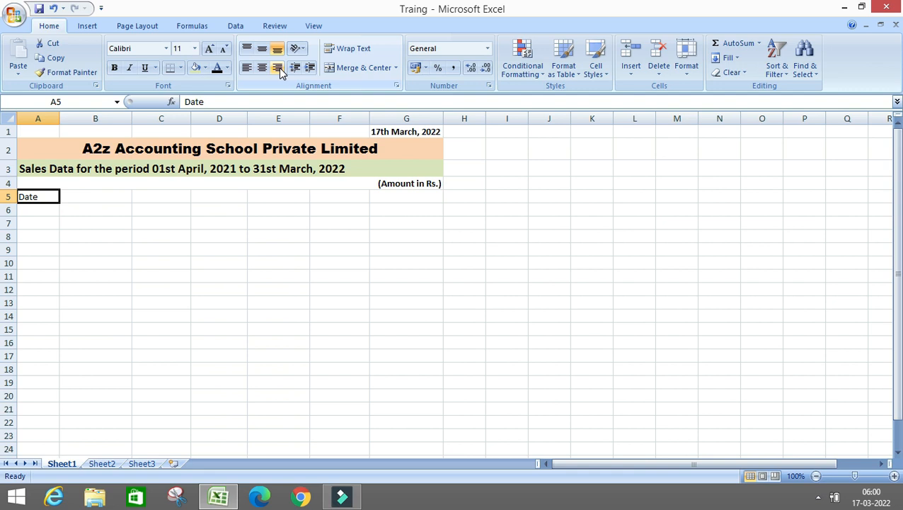
{"action": "type", "text": "Sr"}
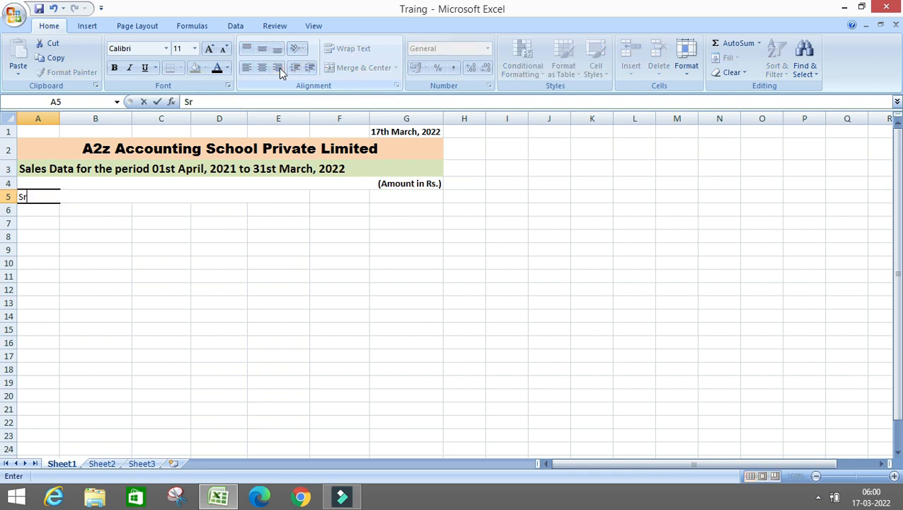
{"action": "type", "text": ". mp"}
{"action": "key", "text": "BackSpace"}
{"action": "key", "text": "BackSpace"}
{"action": "type", "text": "no"}
{"action": "type", "text": "."}
{"action": "key", "text": "Tab"}
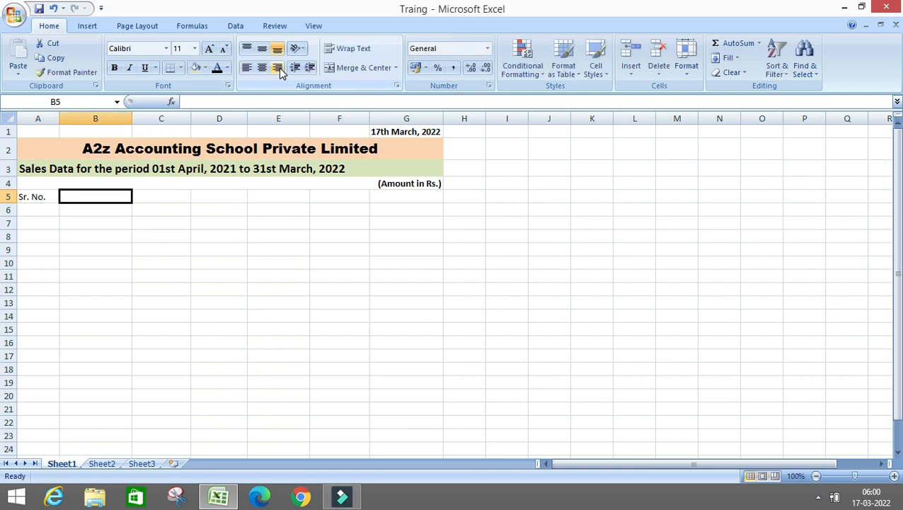
Step: Enter the column headers "Invoice no." in cell B5 and "Invoice date" in cell C5
{"action": "type", "text": "Invoice no."}
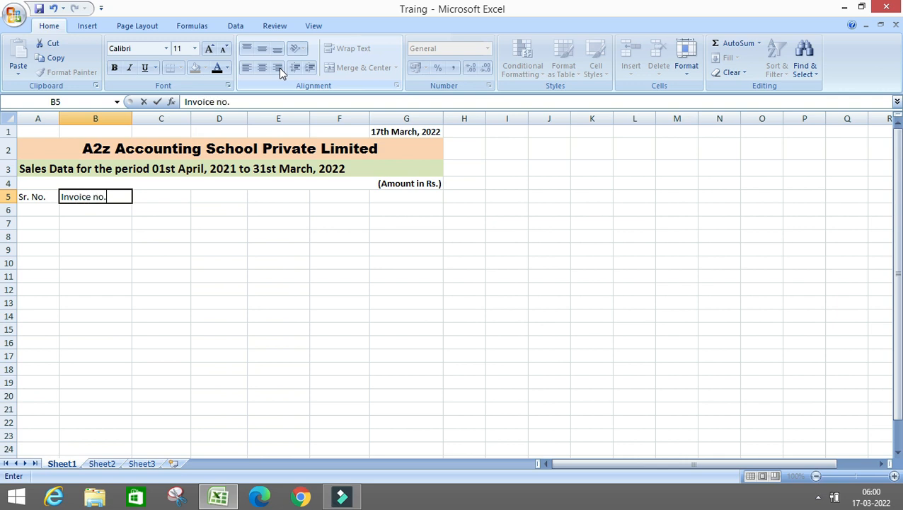
{"action": "key", "text": "Tab"}
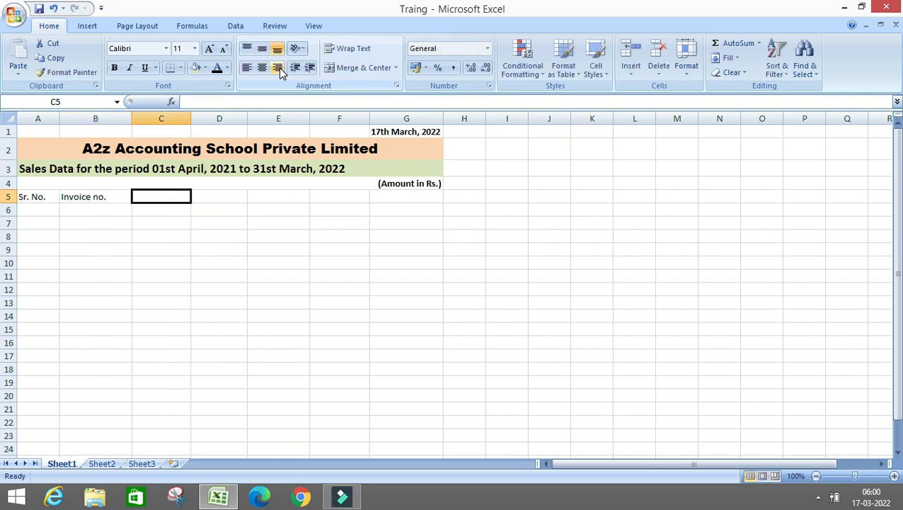
{"action": "type", "text": "Inv"}
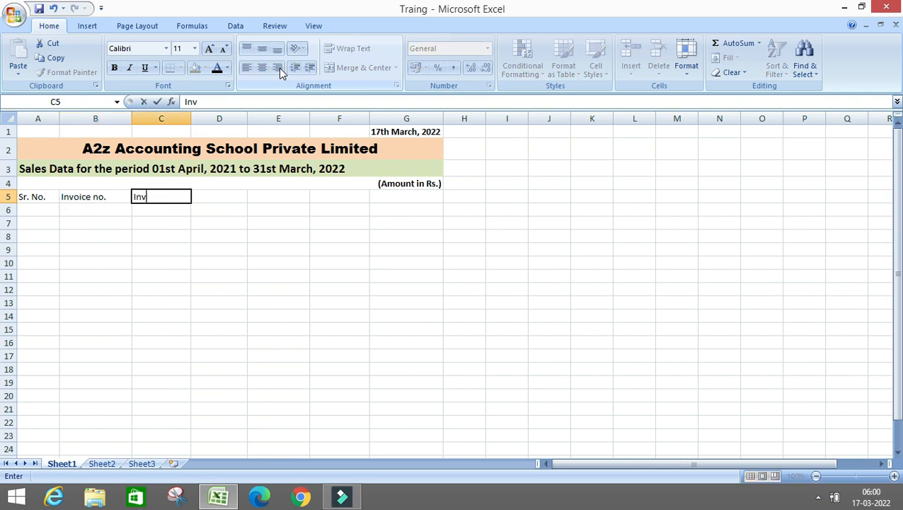
{"action": "type", "text": "oice date"}
{"action": "key", "text": "Tab"}
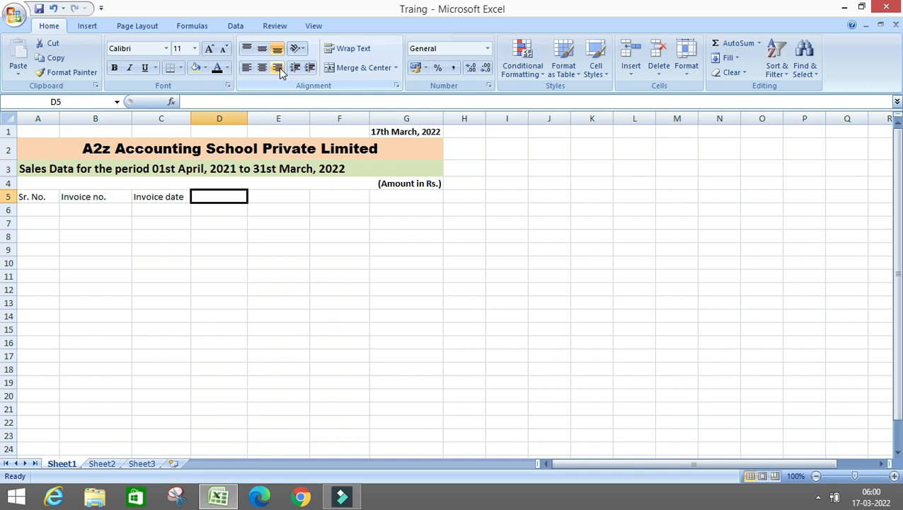
Step: Enter the column headers "Basic Amount" in cell D5 and "GST Amount" in cell E5
{"action": "type", "text": "Ba"}
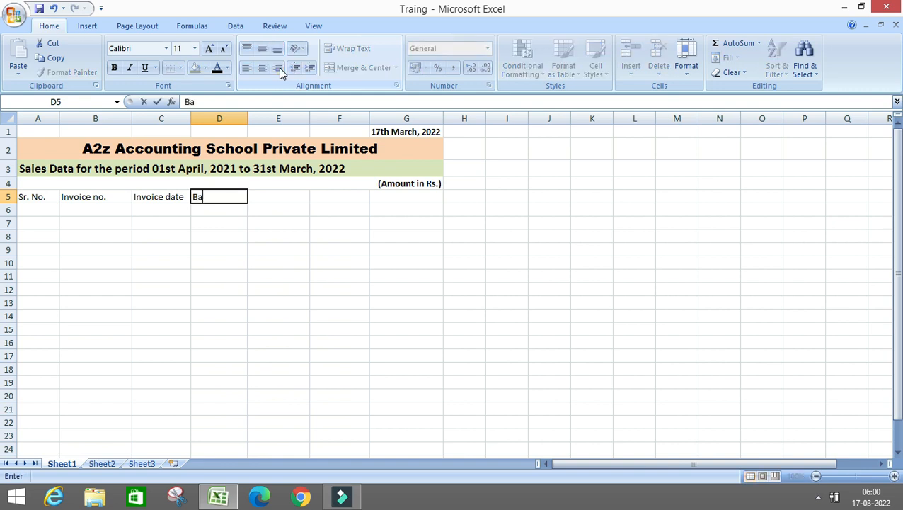
{"action": "type", "text": "sic Amount"}
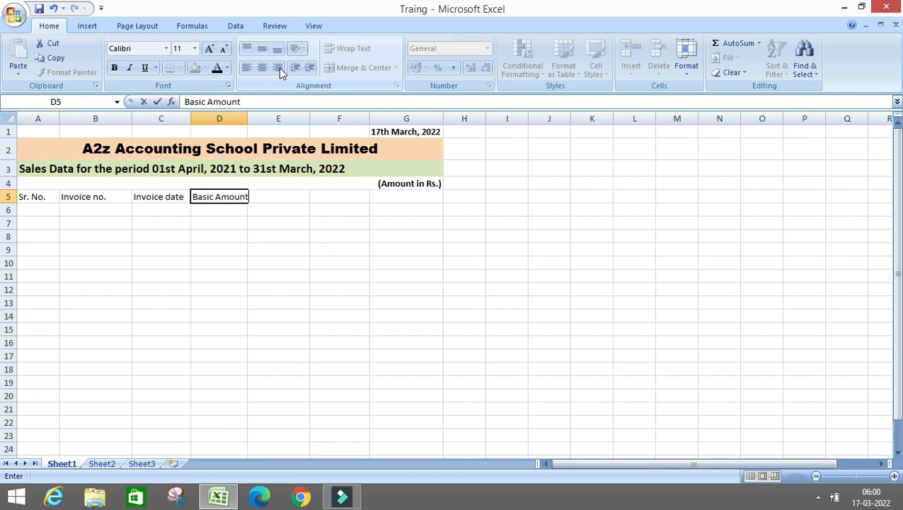
{"action": "key", "text": "Tab"}
{"action": "type", "text": "GST"}
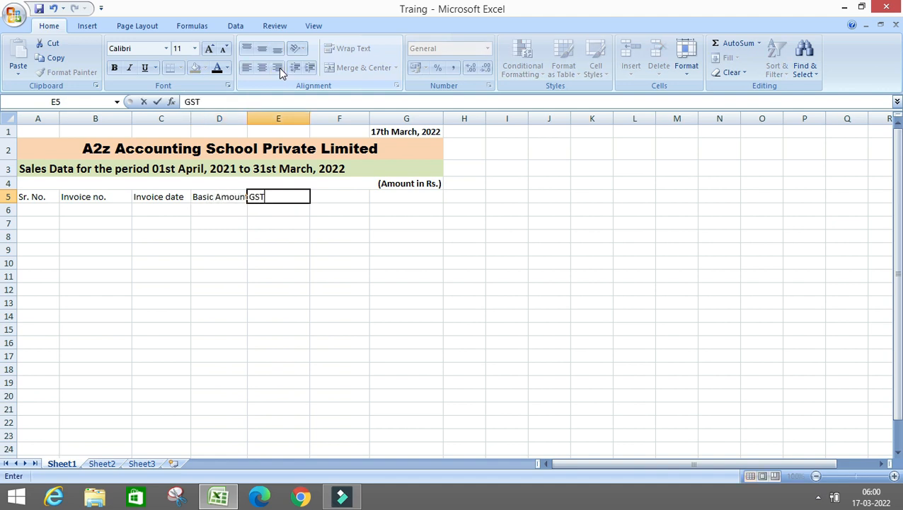
{"action": "type", "text": " Amount"}
{"action": "key", "text": "Tab"}
Step: Enter the column headers "Total amount" in cell F5 and "Remarks" in cell G5
{"action": "type", "text": "To"}
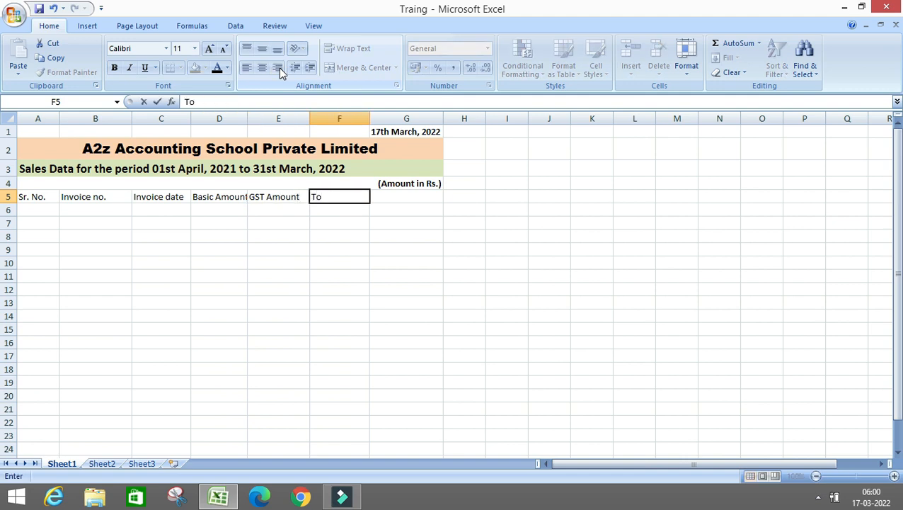
{"action": "type", "text": "tal amount"}
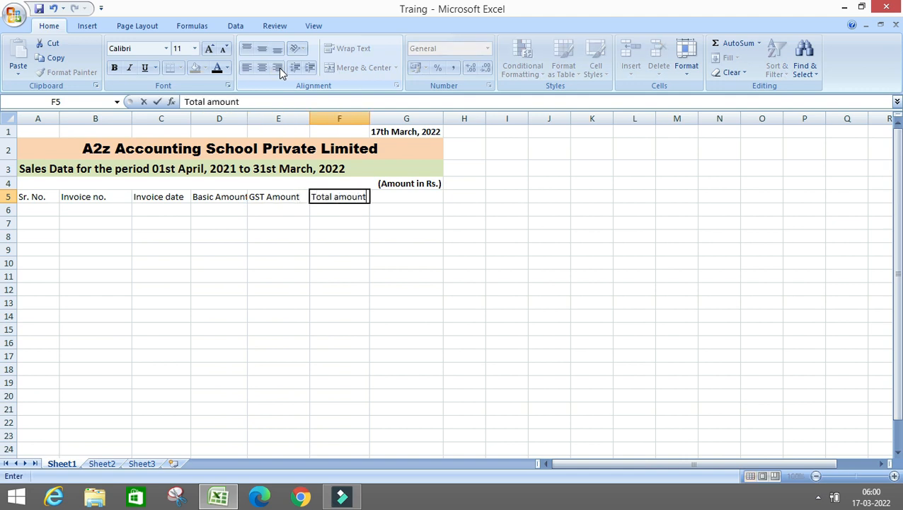
{"action": "key", "text": "Tab"}
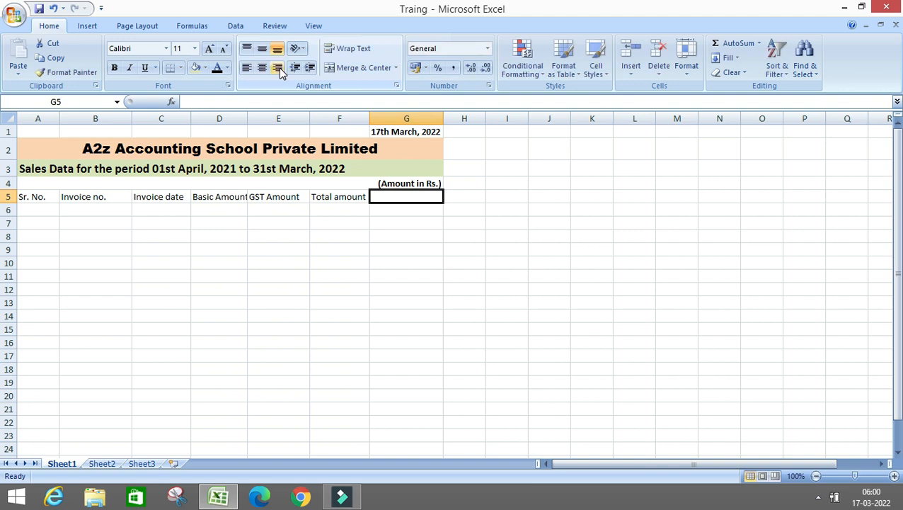
{"action": "type", "text": "Remaa"}
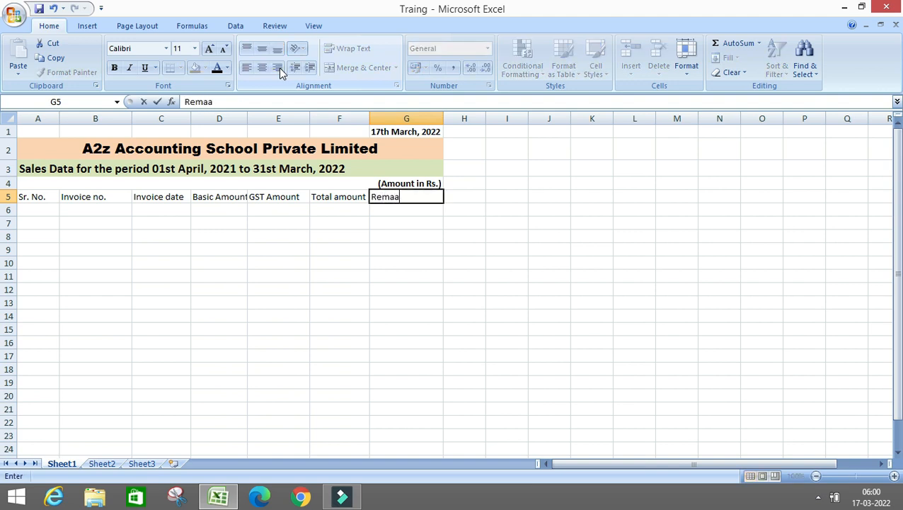
{"action": "key", "text": "BackSpace"}
{"action": "type", "text": "rks"}
{"action": "key", "text": "Return"}
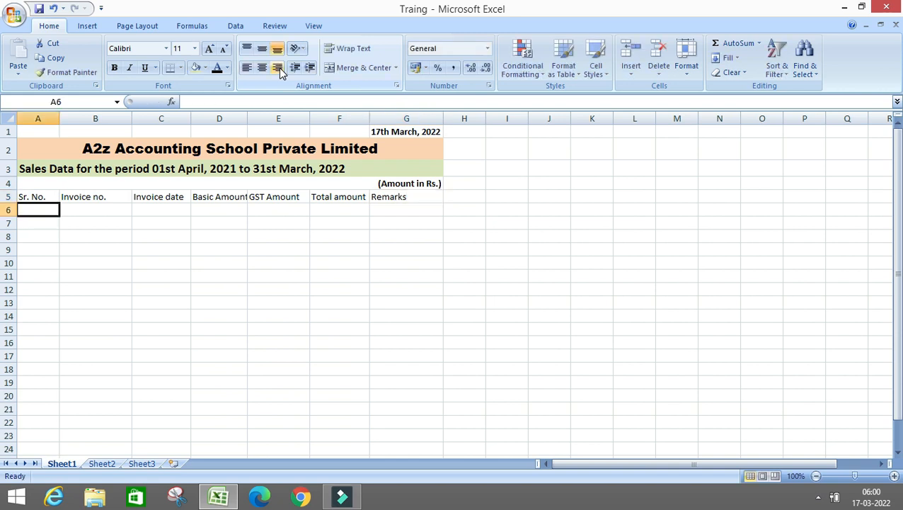
Step: Format the column headers in A5:G5 as bold, horizontally centred text with font size 12
{"action": "key", "text": "Up"}
{"action": "key", "text": "shift+Right"}
{"action": "key", "text": "shift+Right"}
{"action": "key", "text": "shift+Right"}
{"action": "key", "text": "shift+Right"}
{"action": "key", "text": "shift+Right"}
{"action": "key", "text": "shift+Right"}
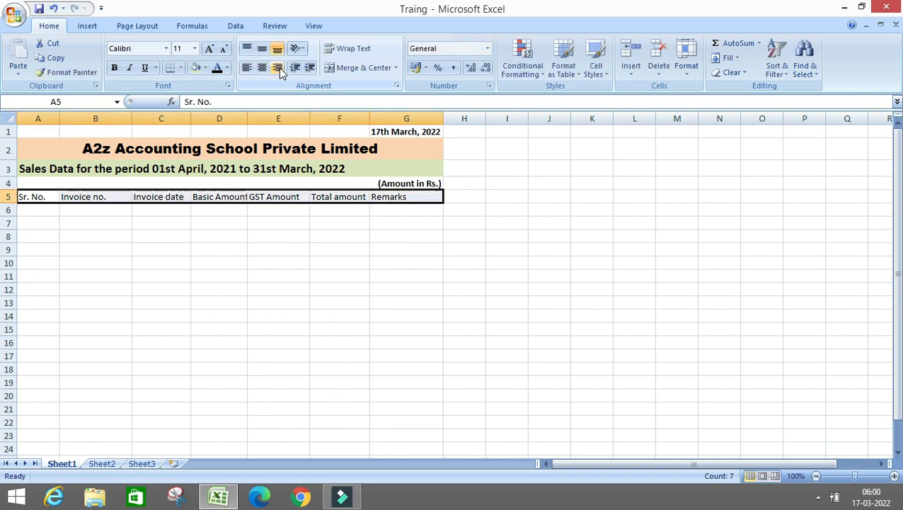
{"action": "key", "text": "Left"}
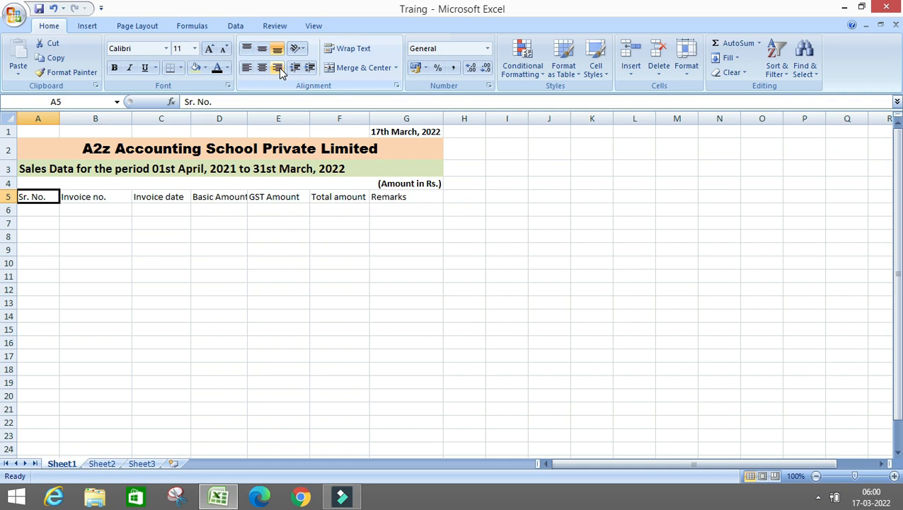
{"action": "key", "text": "shift+Right"}
{"action": "key", "text": "shift+Right"}
{"action": "key", "text": "shift+Right"}
{"action": "key", "text": "shift+Right"}
{"action": "key", "text": "shift+Right"}
{"action": "key", "text": "shift+Right"}
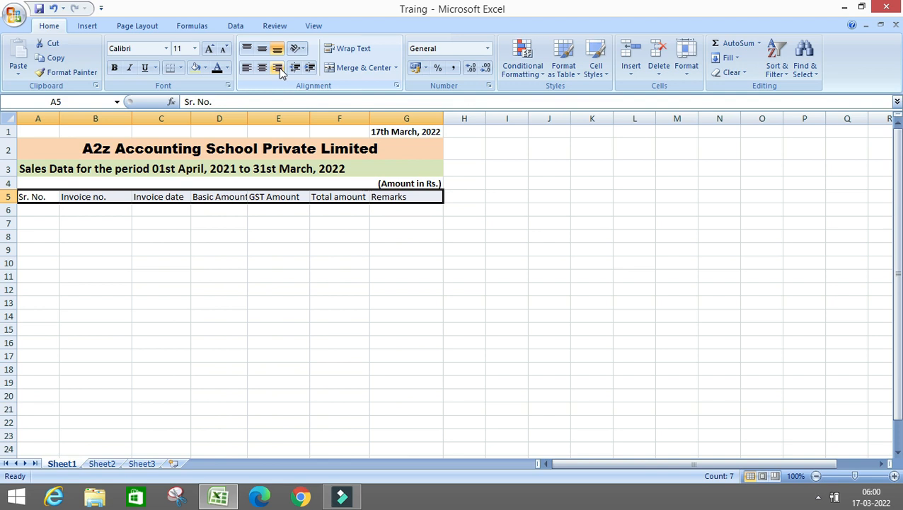
{"action": "key", "text": "ctrl+b"}
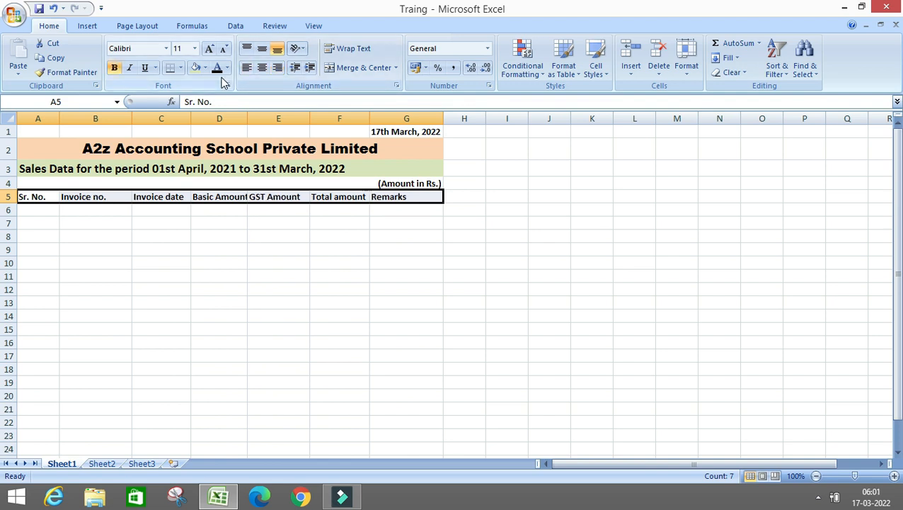
{"action": "left_click", "coordinate": [262, 68]}
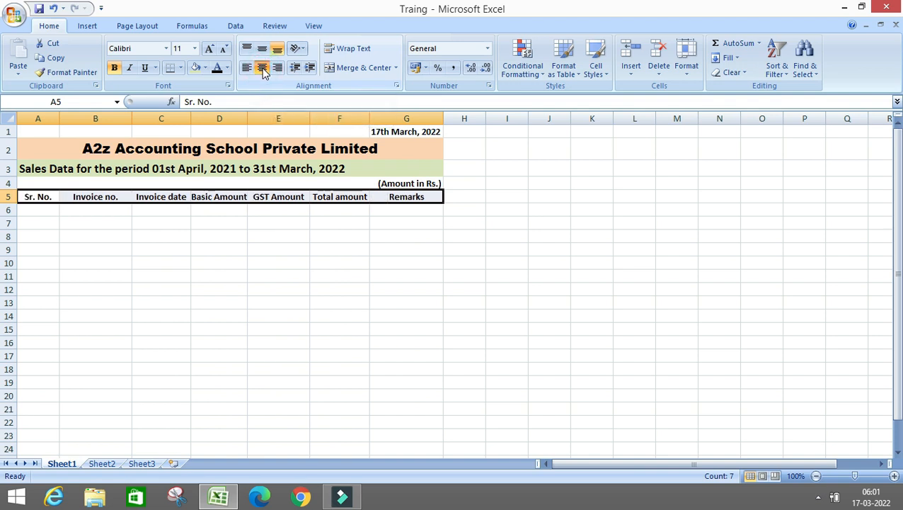
{"action": "left_click", "coordinate": [211, 53]}
Step: Wrap the text of the "Basic Amount" header in D5 and middle-align all of row 5 vertically
{"action": "left_click", "coordinate": [202, 201]}
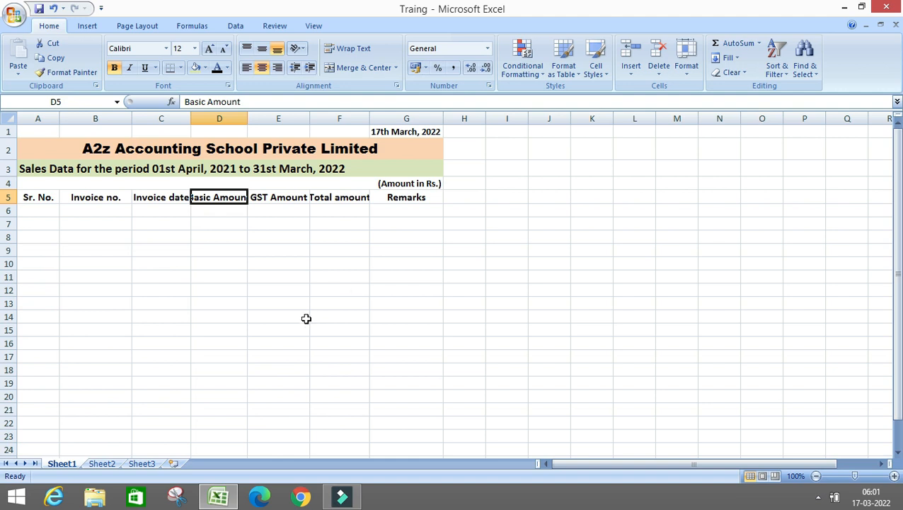
{"action": "key", "text": "Down"}
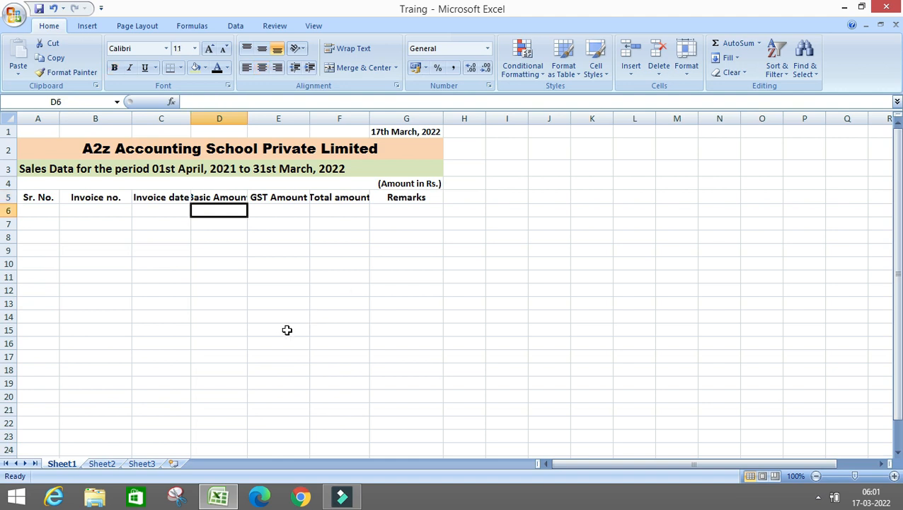
{"action": "key", "text": "Up"}
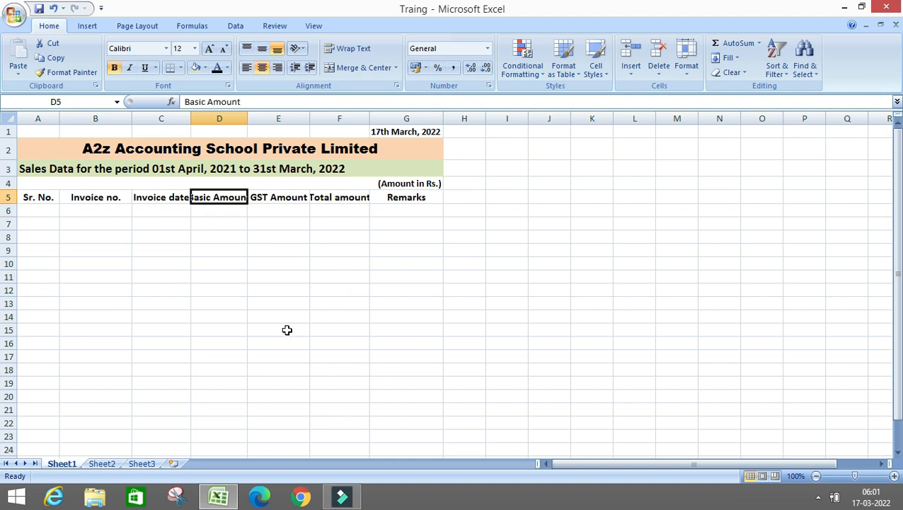
{"action": "left_click", "coordinate": [336, 51]}
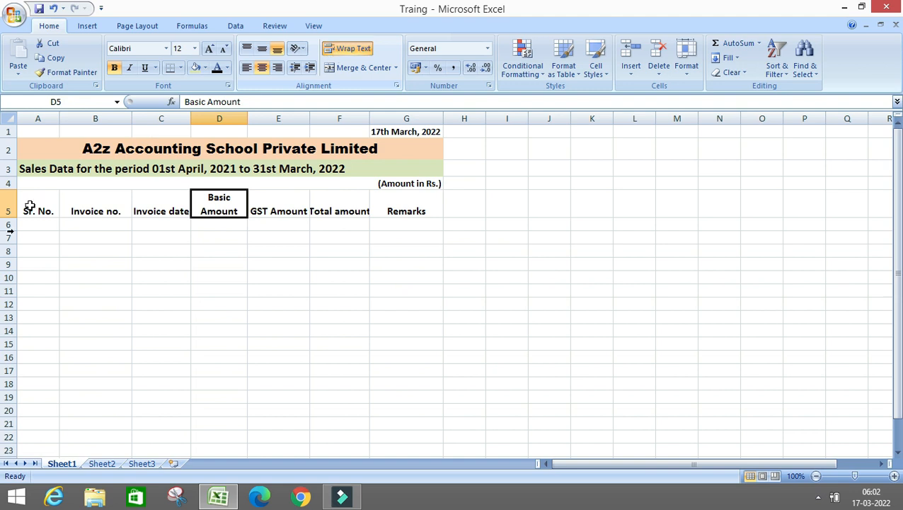
{"action": "left_click", "coordinate": [9, 205]}
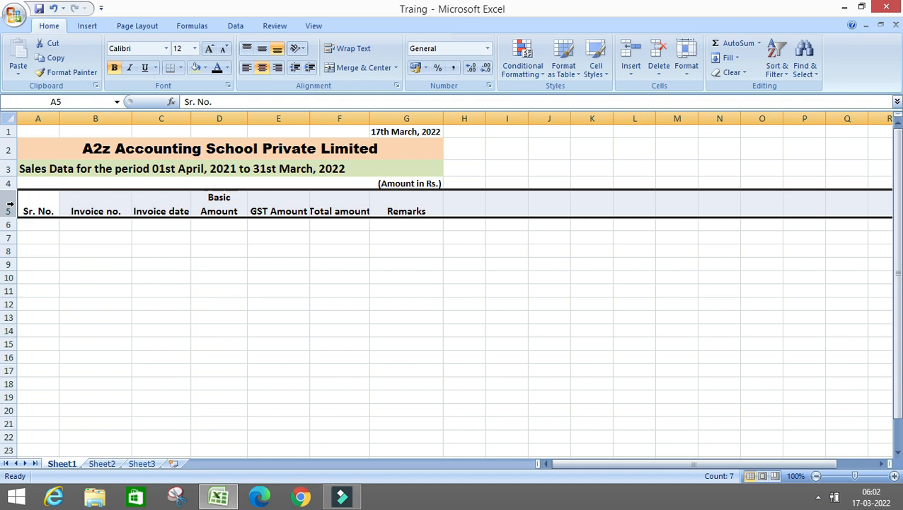
{"action": "left_click", "coordinate": [262, 51]}
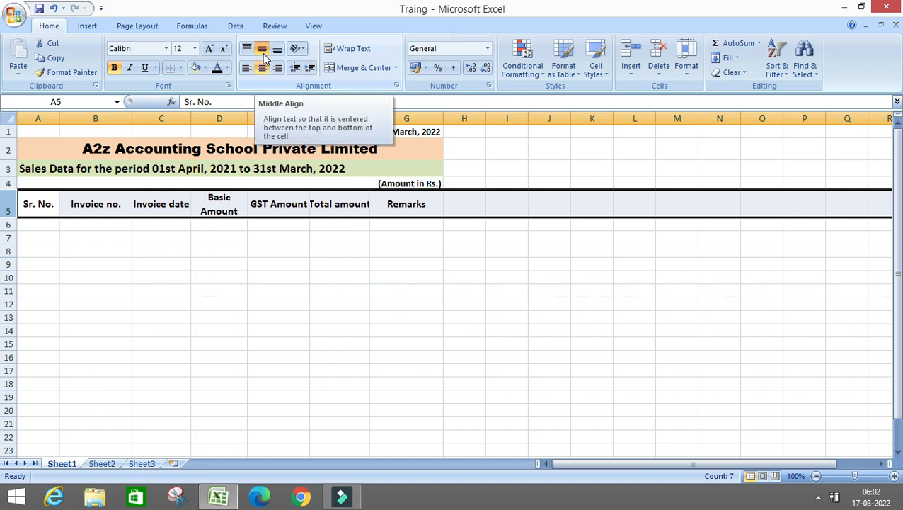
Step: Wrap the text of the "Total amount" header in cell F5
{"action": "left_click", "coordinate": [67, 242]}
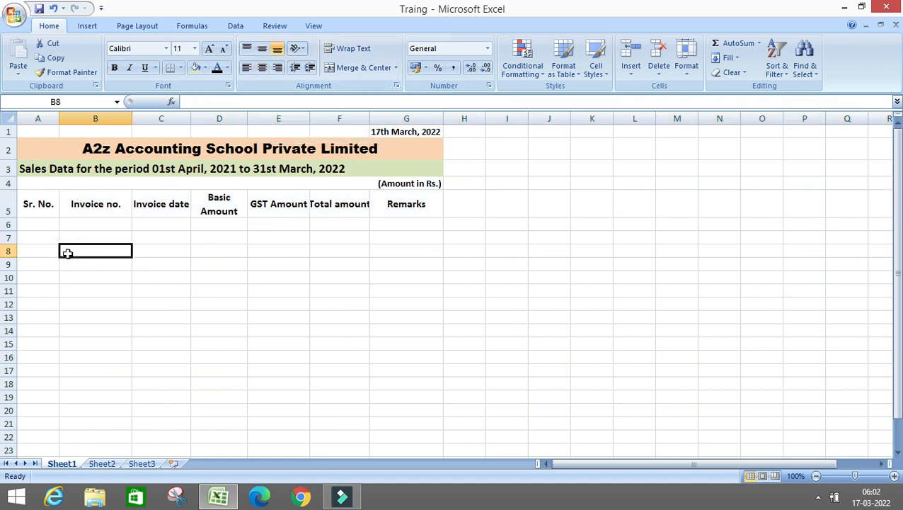
{"action": "key", "text": "Up"}
{"action": "key", "text": "Up"}
{"action": "key", "text": "Up"}
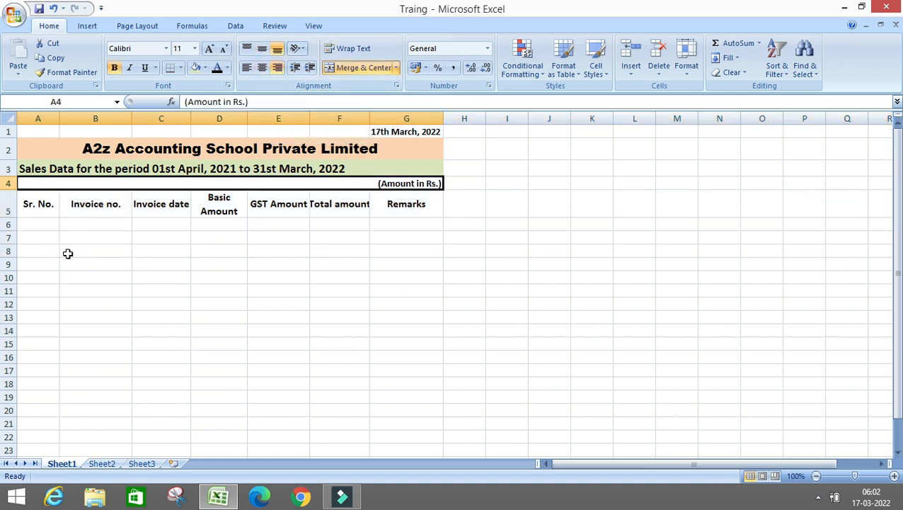
{"action": "key", "text": "Down"}
{"action": "key", "text": "Right"}
{"action": "key", "text": "Right"}
{"action": "key", "text": "Right"}
{"action": "key", "text": "Right"}
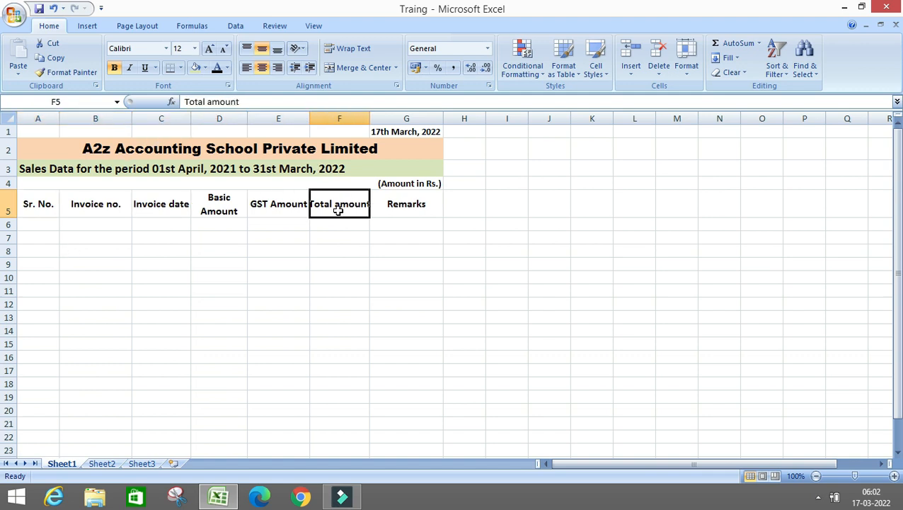
{"action": "left_click", "coordinate": [344, 54]}
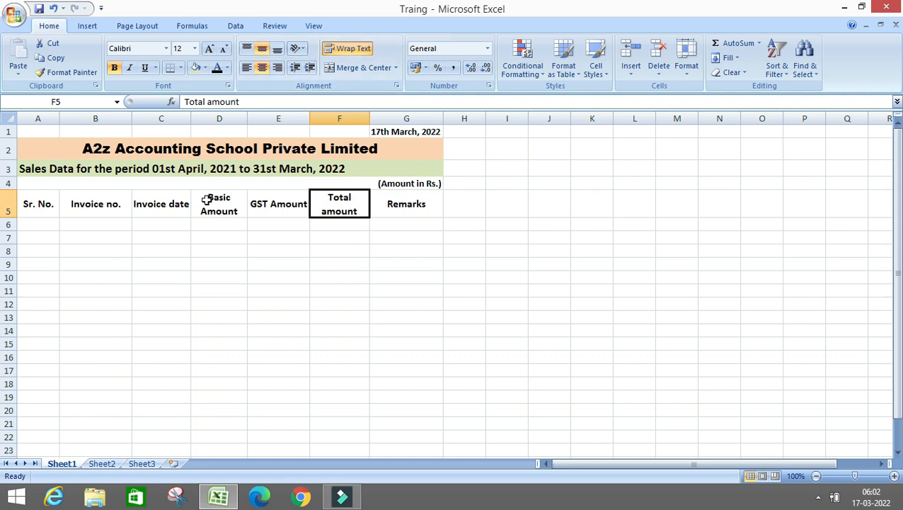
Step: Fill the header cells A5:G5 with the lighter Orange, Accent 6 shade used behind the company heading
{"action": "key", "text": "Left"}
{"action": "key", "text": "Left"}
{"action": "key", "text": "Left"}
{"action": "key", "text": "Left"}
{"action": "key", "text": "Left"}
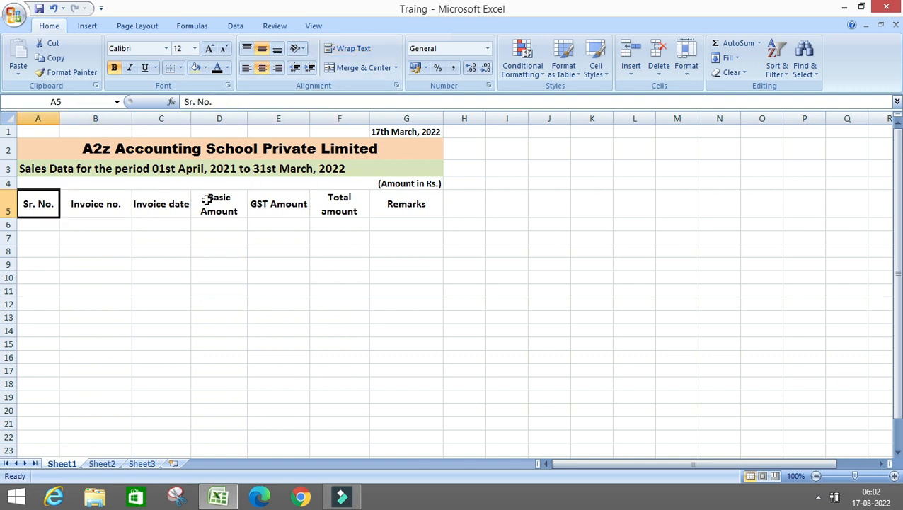
{"action": "key", "text": "shift+Right"}
{"action": "key", "text": "shift+Right"}
{"action": "key", "text": "shift+Right"}
{"action": "key", "text": "shift+Right"}
{"action": "key", "text": "shift+Right"}
{"action": "key", "text": "shift+Right"}
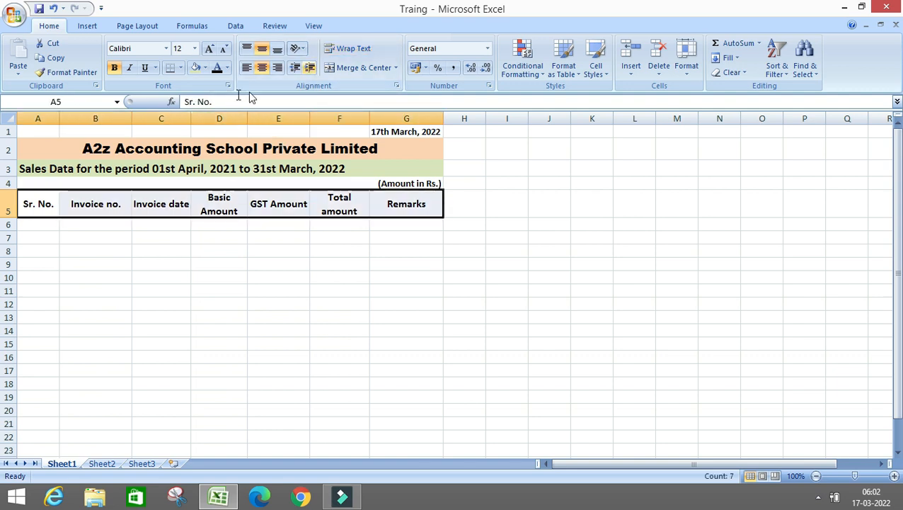
{"action": "left_click", "coordinate": [205, 68]}
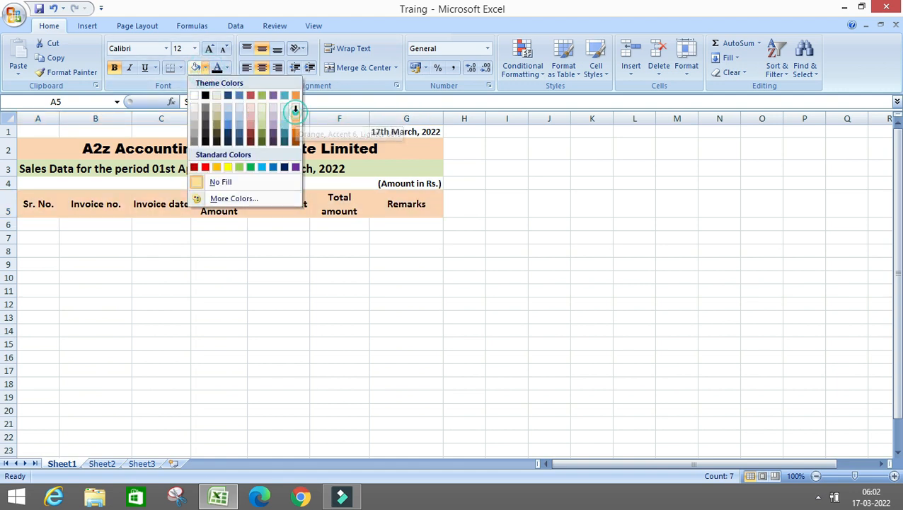
{"action": "left_click", "coordinate": [295, 114]}
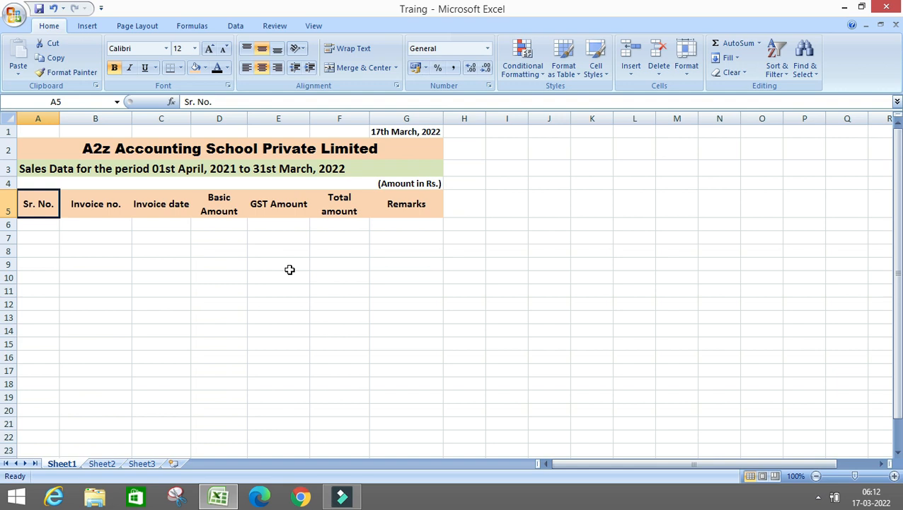
Step: Fill A6:C6 with serial number 1, invoice number 1 and invoice date 01/04/2021
{"action": "key", "text": "Down"}
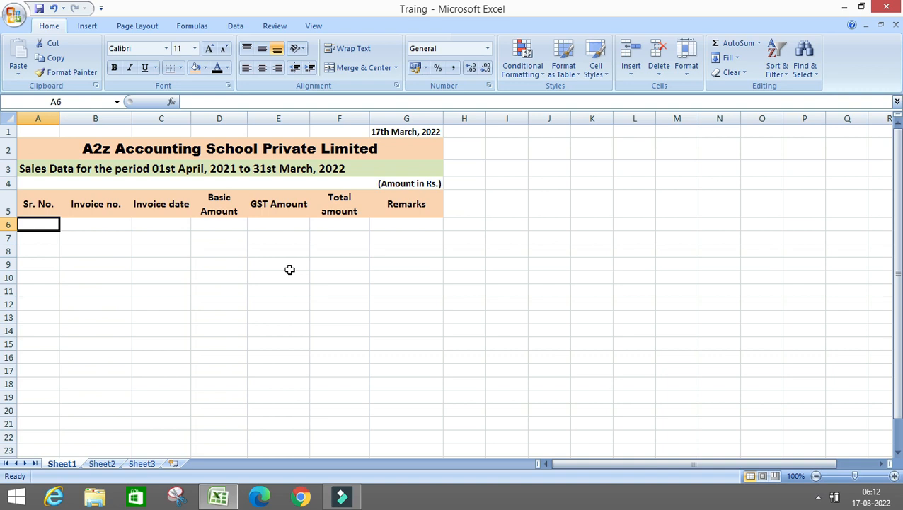
{"action": "type", "text": "1"}
{"action": "key", "text": "Tab"}
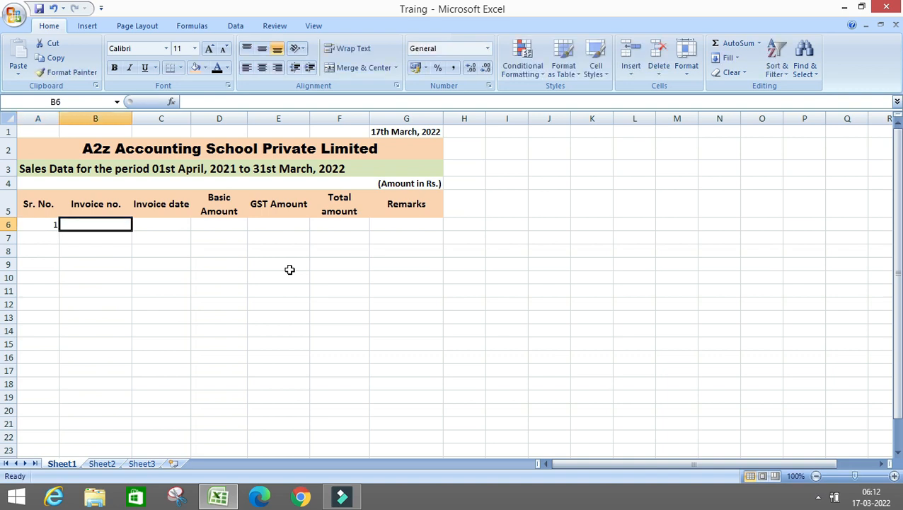
{"action": "type", "text": "1"}
{"action": "key", "text": "Tab"}
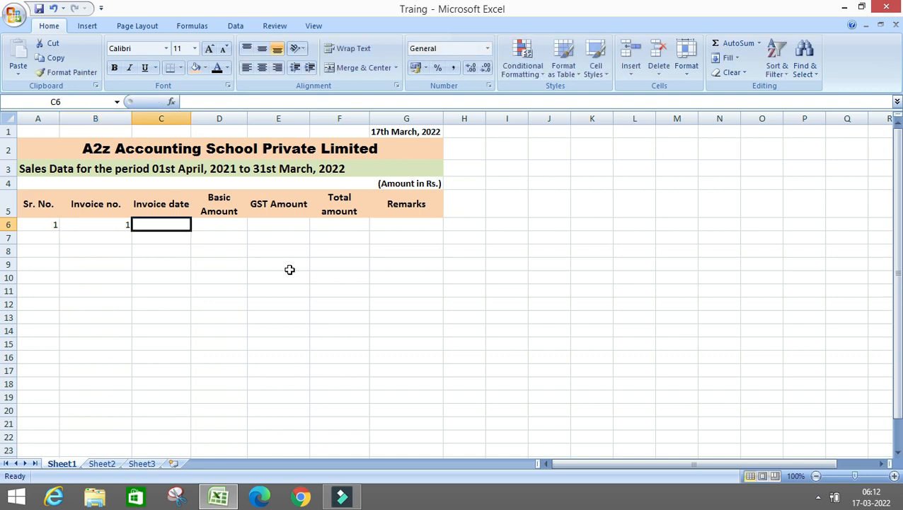
{"action": "type", "text": "01/"}
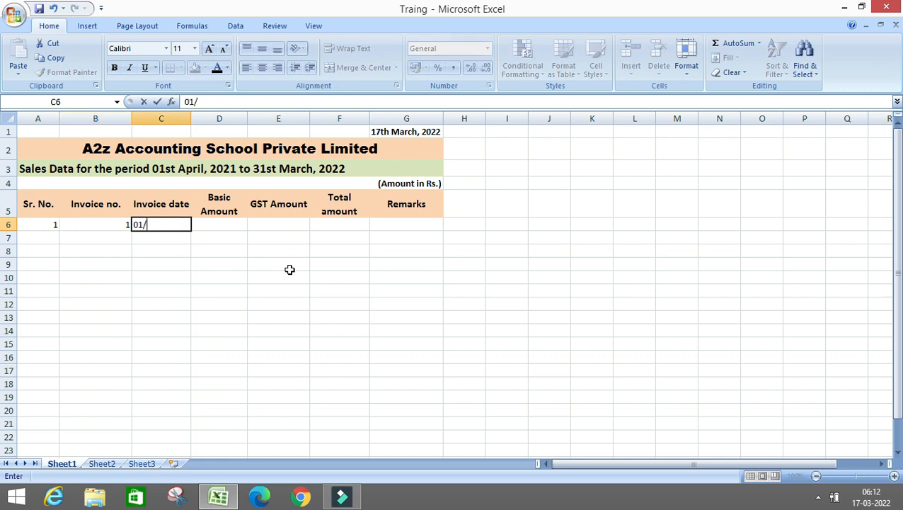
{"action": "type", "text": "04/2021"}
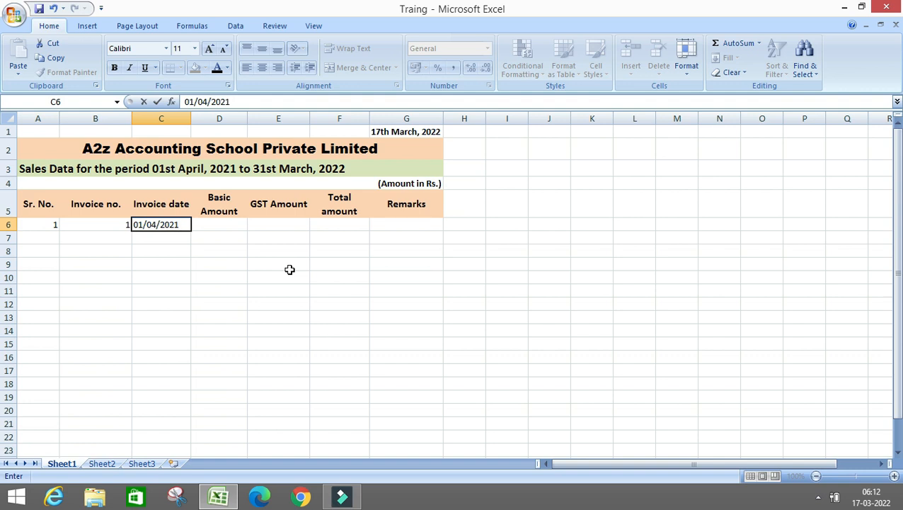
{"action": "key", "text": "Return"}
{"action": "key", "text": "Up"}
{"action": "key", "text": "Right"}
{"action": "key", "text": "Right"}
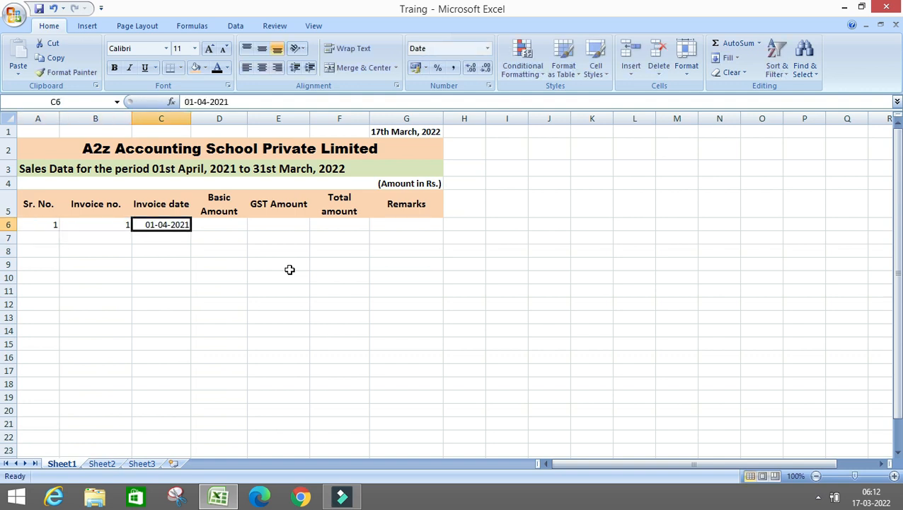
Step: Format the invoice date in C6 with the 14-03-01 date type
{"action": "right_click", "coordinate": [163, 225]}
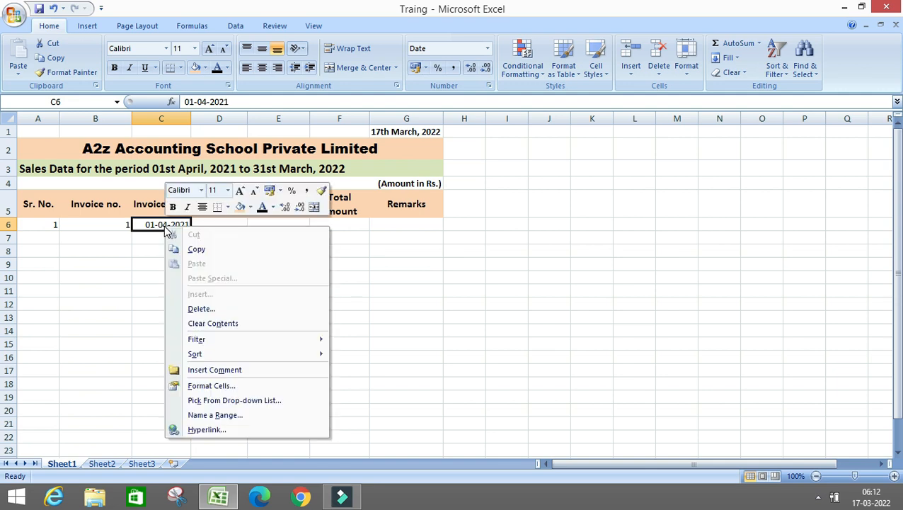
{"action": "left_click", "coordinate": [211, 386]}
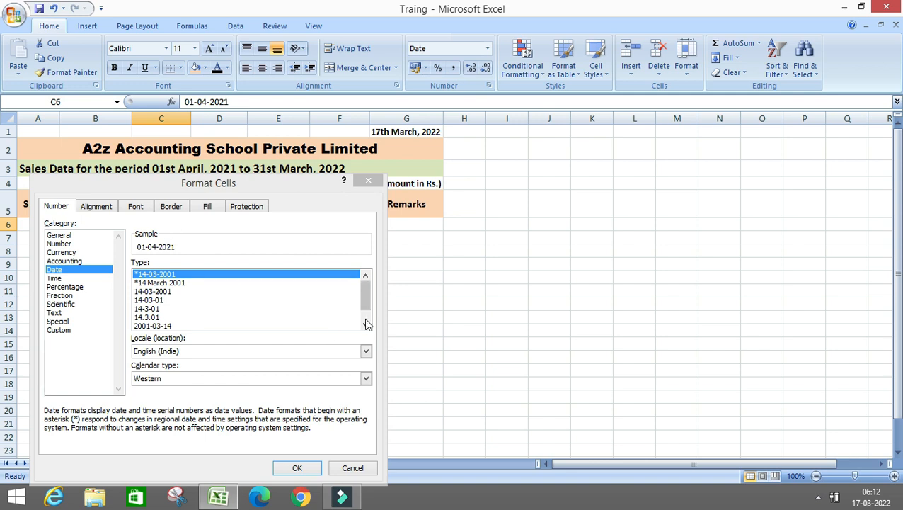
{"action": "left_click", "coordinate": [169, 284]}
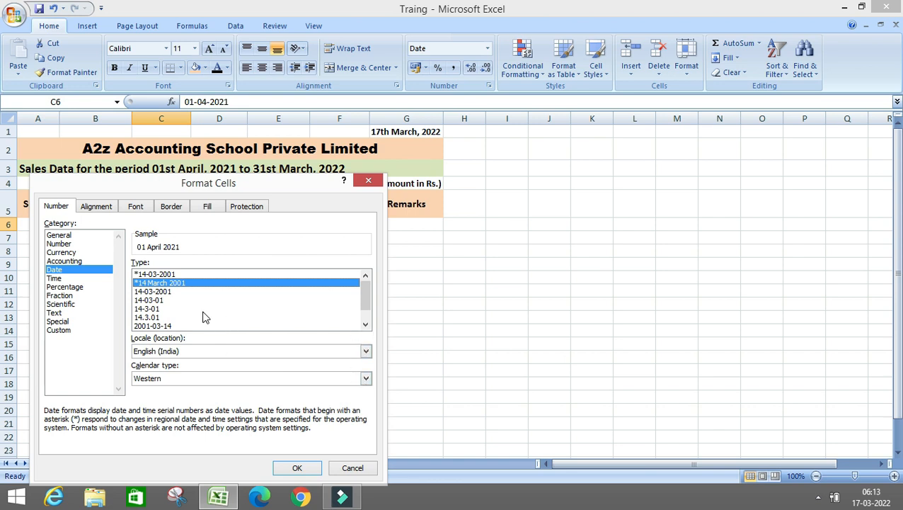
{"action": "left_click", "coordinate": [148, 300]}
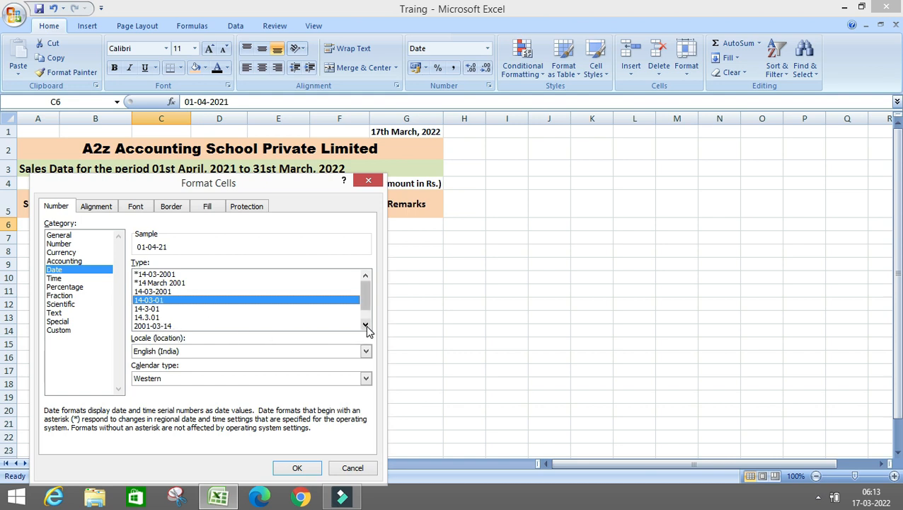
{"action": "left_click", "coordinate": [298, 468]}
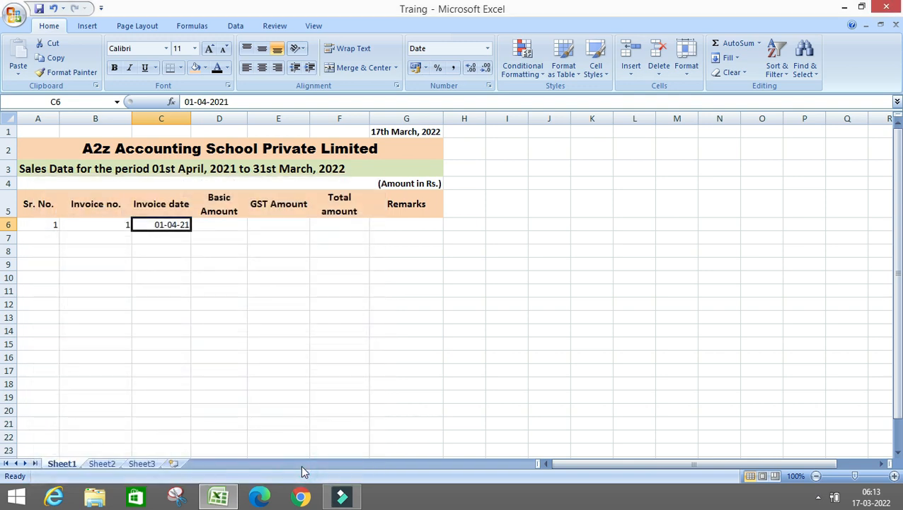
Step: Enter 10000 as the basic amount of the first invoice in D6
{"action": "key", "text": "Right"}
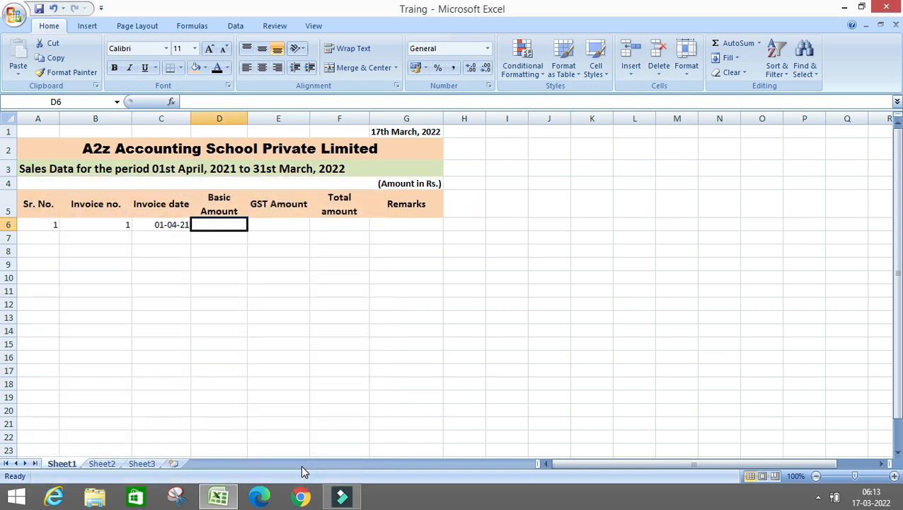
{"action": "type", "text": "10000"}
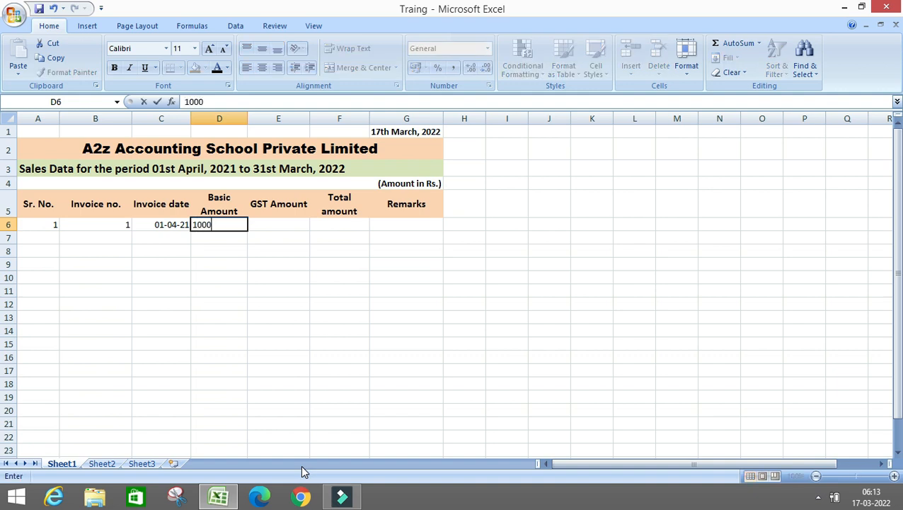
{"action": "key", "text": "Return"}
{"action": "key", "text": "Up"}
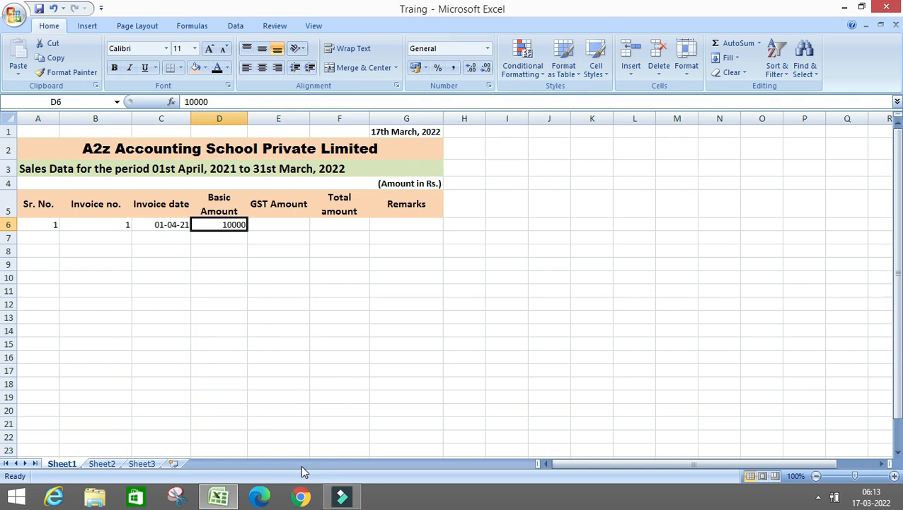
{"action": "key", "text": "Down"}
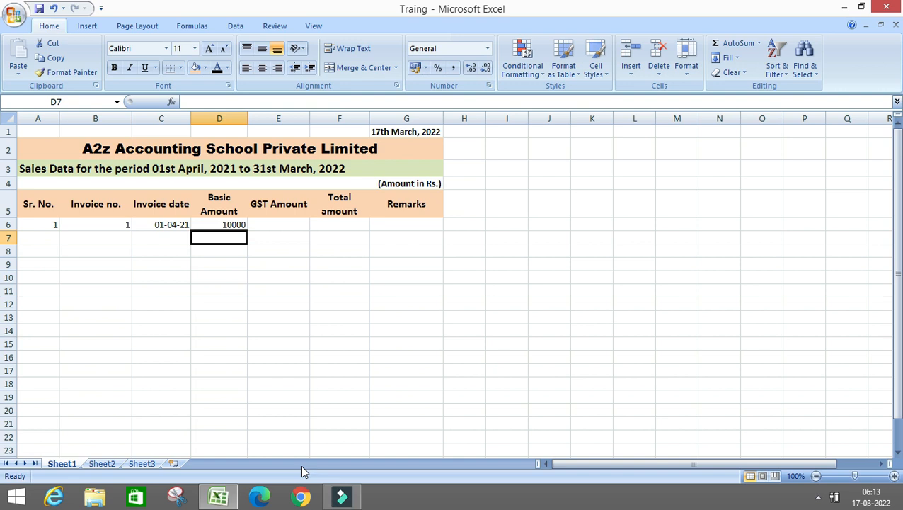
{"action": "key", "text": "Up"}
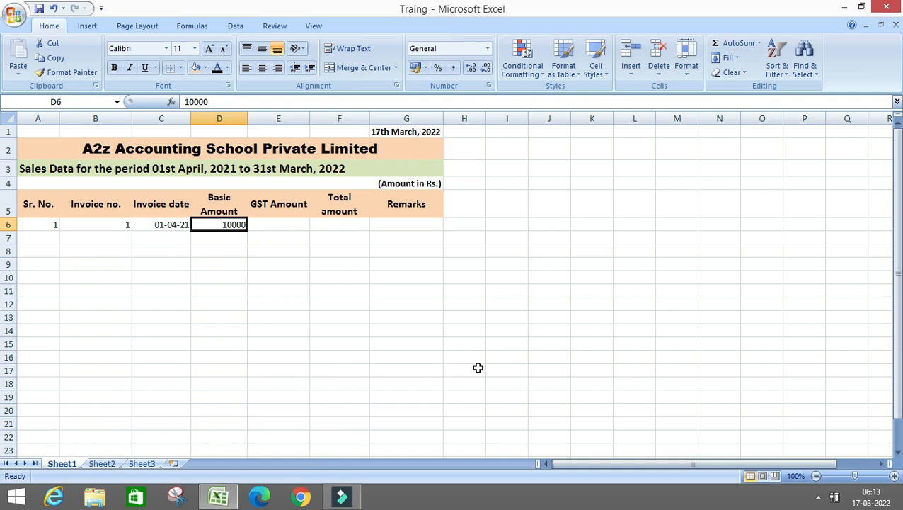
Step: Apply the comma number style to the basic amount in D6 and reduce it to no decimal places
{"action": "left_click", "coordinate": [453, 68]}
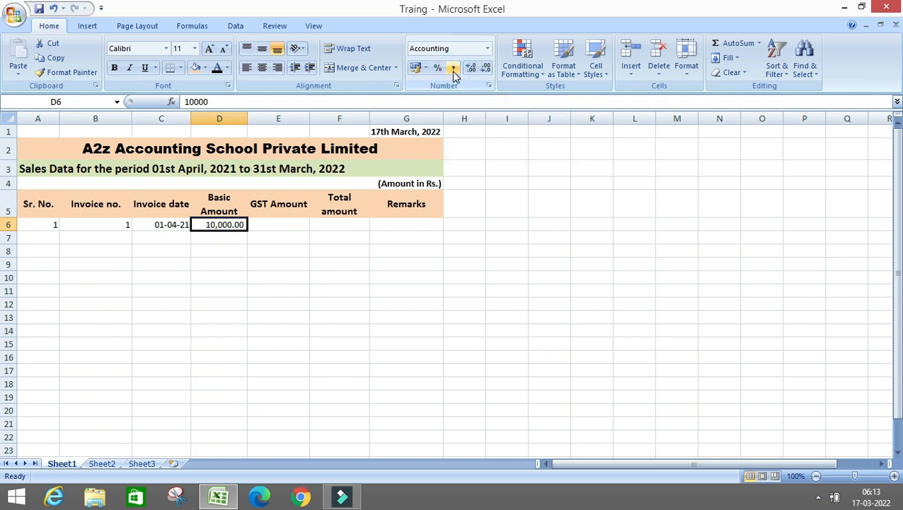
{"action": "left_click", "coordinate": [209, 278]}
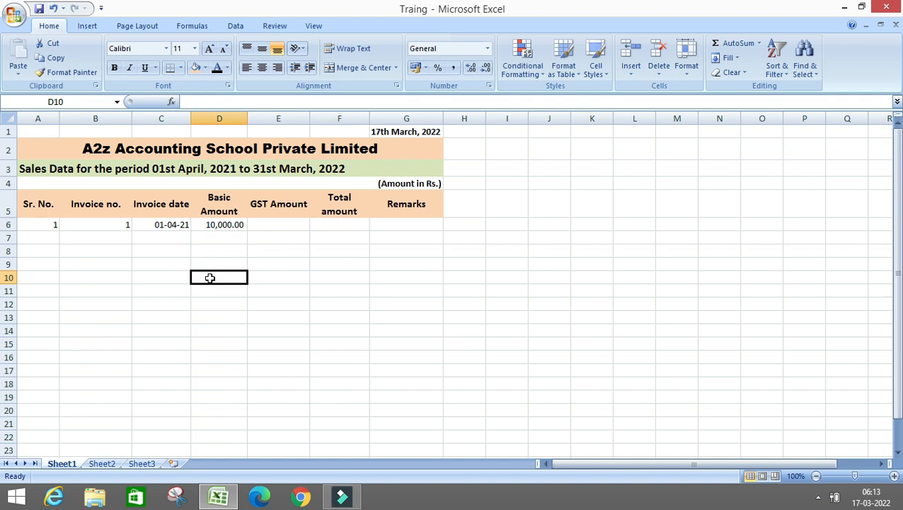
{"action": "key", "text": "Up"}
{"action": "key", "text": "Up"}
{"action": "key", "text": "Up"}
{"action": "key", "text": "Up"}
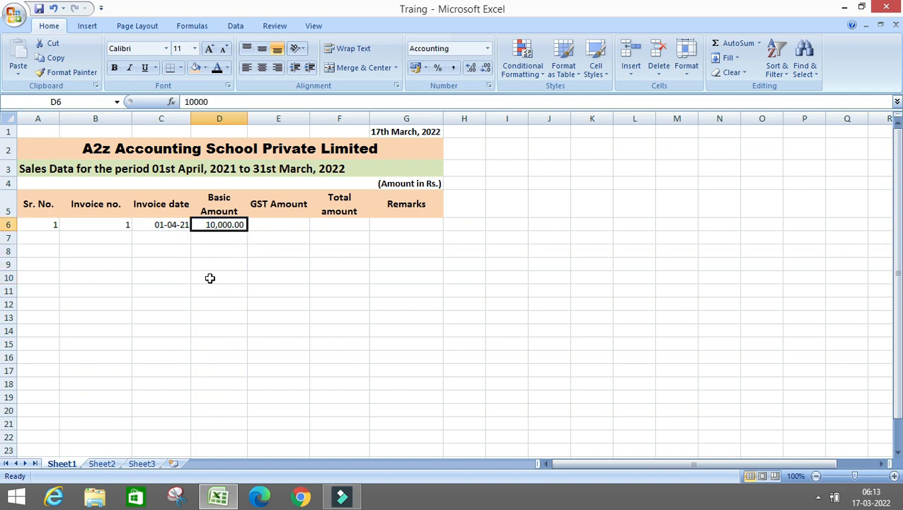
{"action": "left_click", "coordinate": [487, 71]}
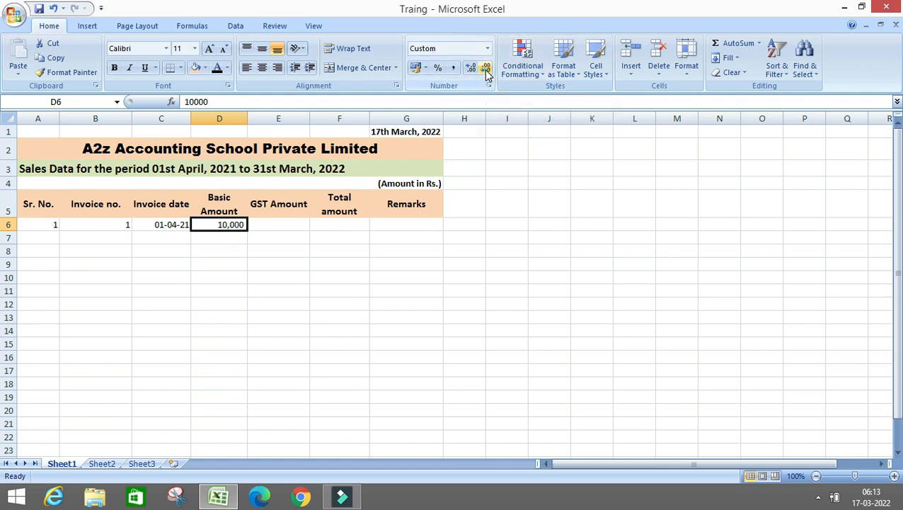
{"action": "left_click", "coordinate": [487, 71]}
Step: Calculate the first invoice's GST amount in E6 with the formula =D6*18%
{"action": "key", "text": "Right"}
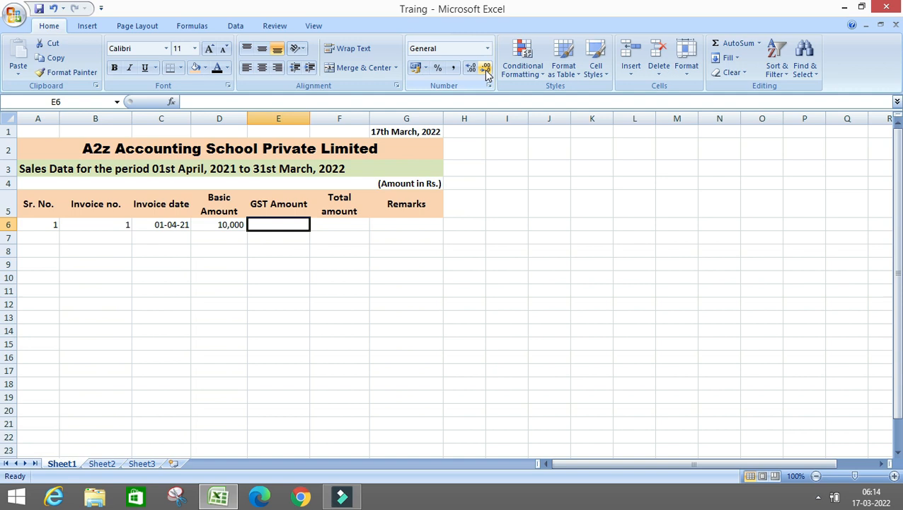
{"action": "type", "text": "="}
{"action": "key", "text": "Left"}
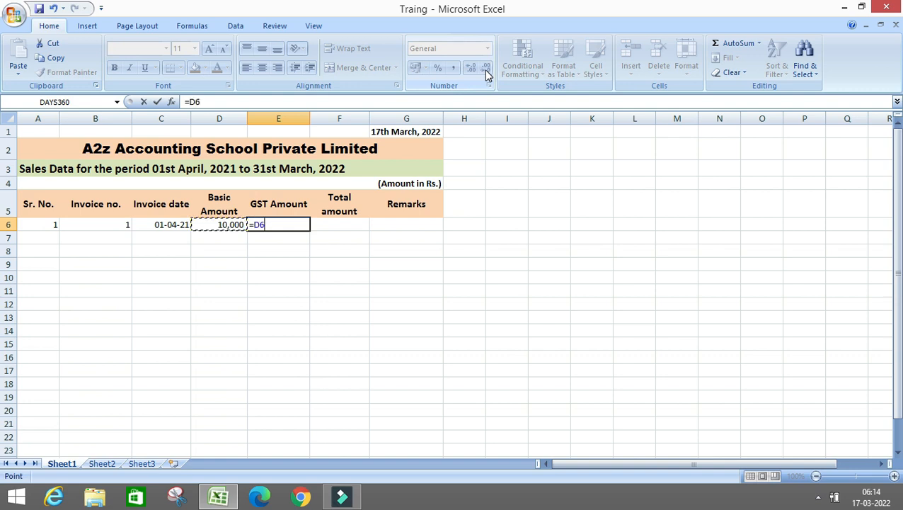
{"action": "type", "text": "*"}
{"action": "type", "text": "18%"}
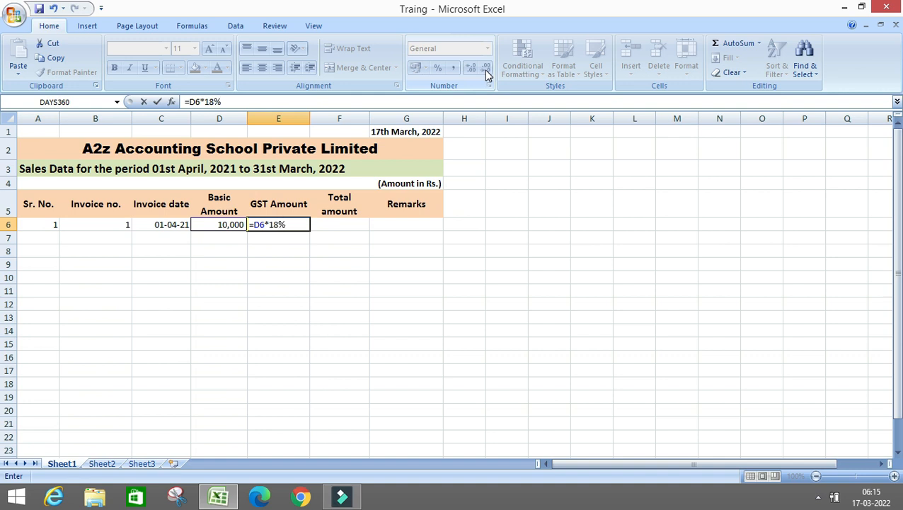
{"action": "key", "text": "Return"}
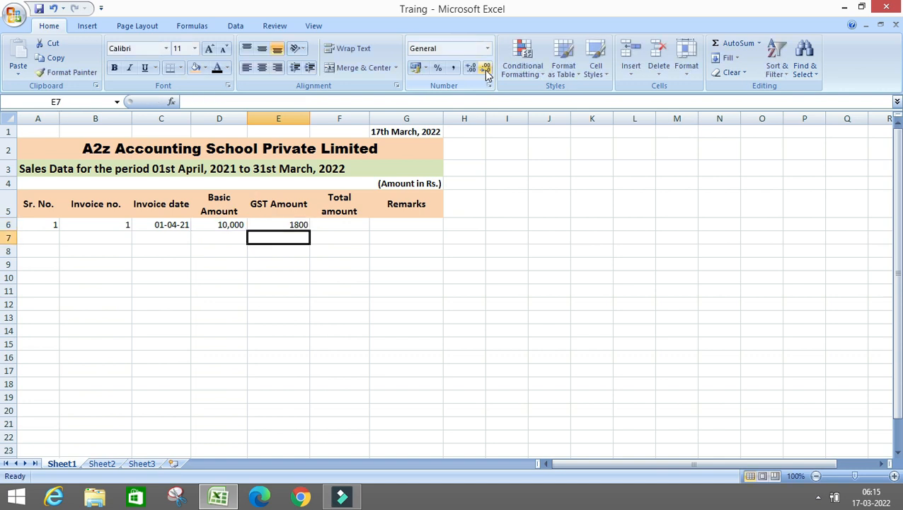
Step: Replace the entry in the GST Amount cell E6 by entering the formula =D6*18% afresh
{"action": "key", "text": "Up"}
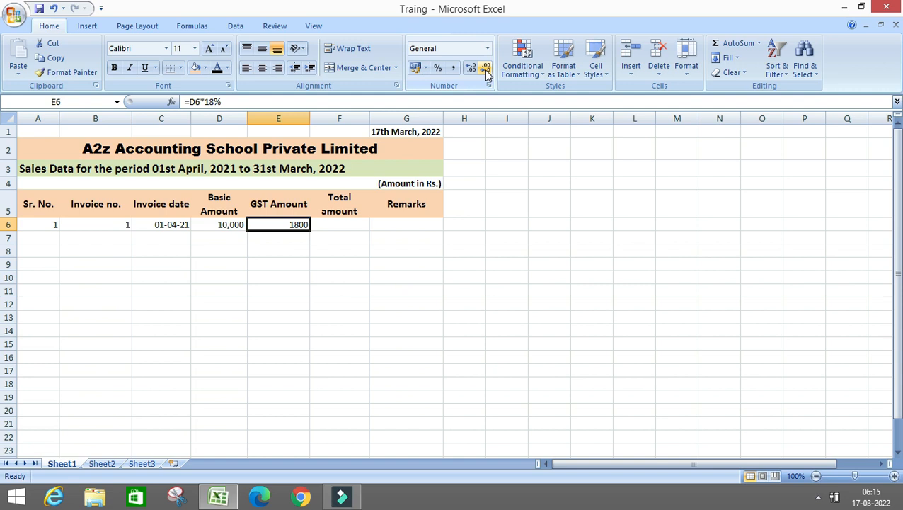
{"action": "type", "text": "="}
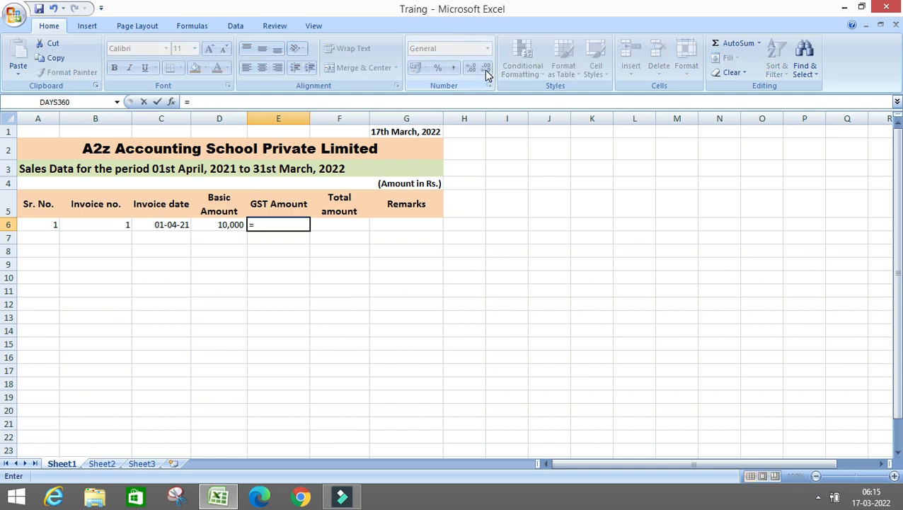
{"action": "key", "text": "Left"}
{"action": "type", "text": "*"}
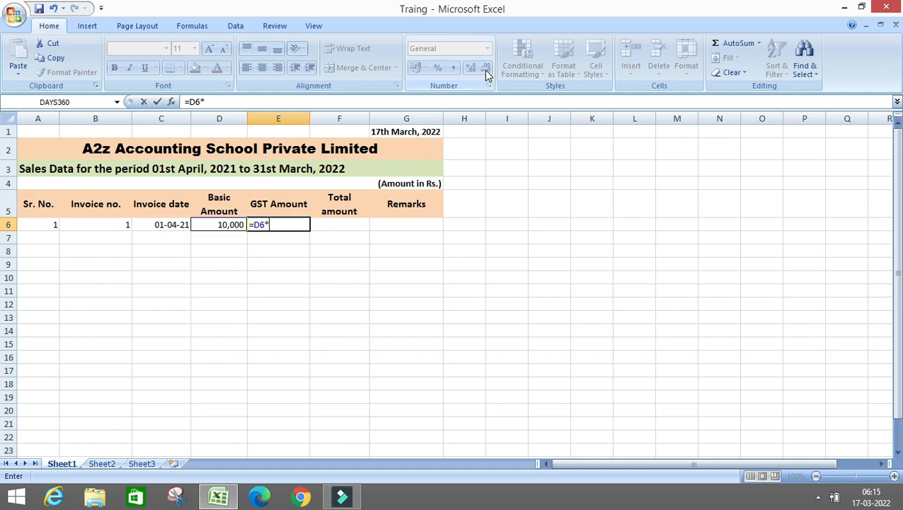
{"action": "type", "text": "18%"}
{"action": "key", "text": "Return"}
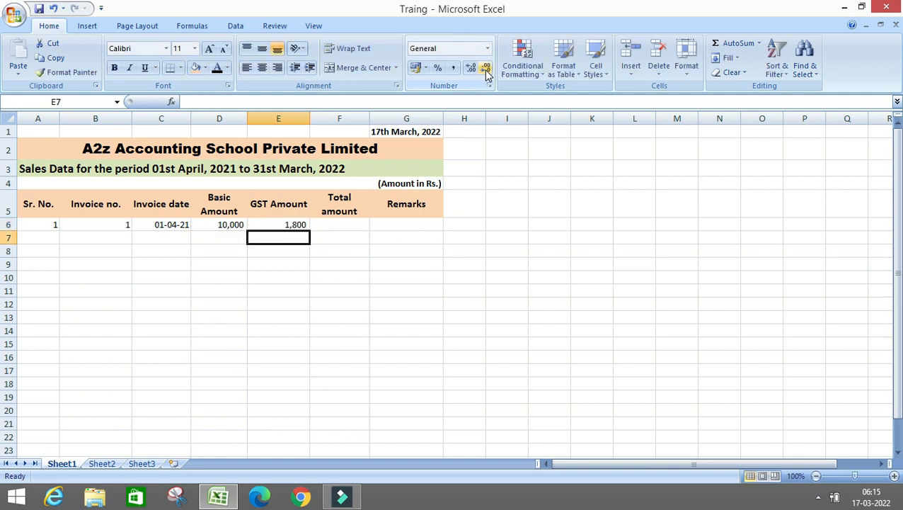
Step: Calculate the first invoice's total amount in F6 with the formula =D6+E6
{"action": "key", "text": "Up"}
{"action": "key", "text": "Right"}
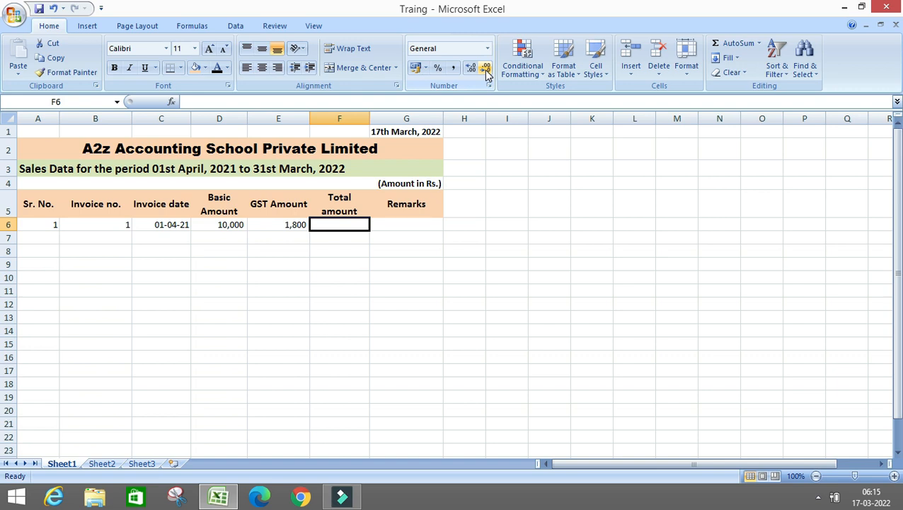
{"action": "type", "text": "+"}
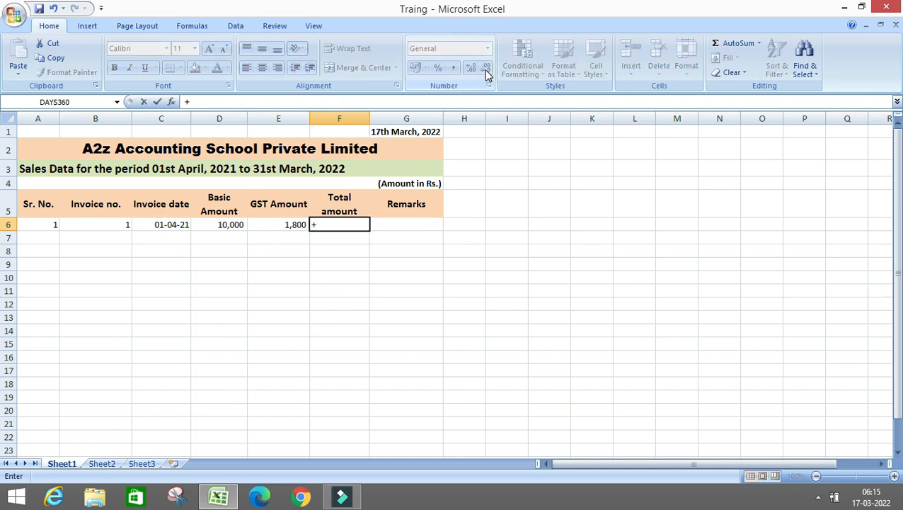
{"action": "key", "text": "Escape"}
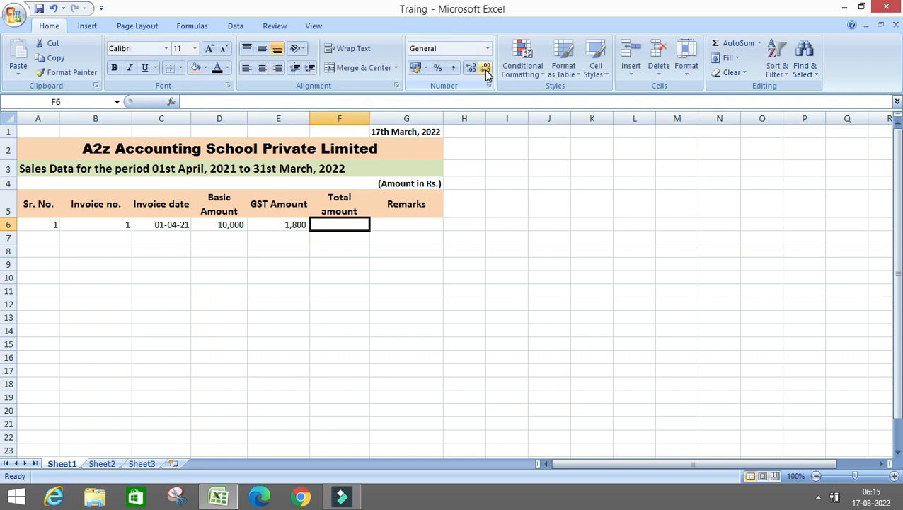
{"action": "type", "text": "="}
{"action": "key", "text": "Left"}
{"action": "key", "text": "Left"}
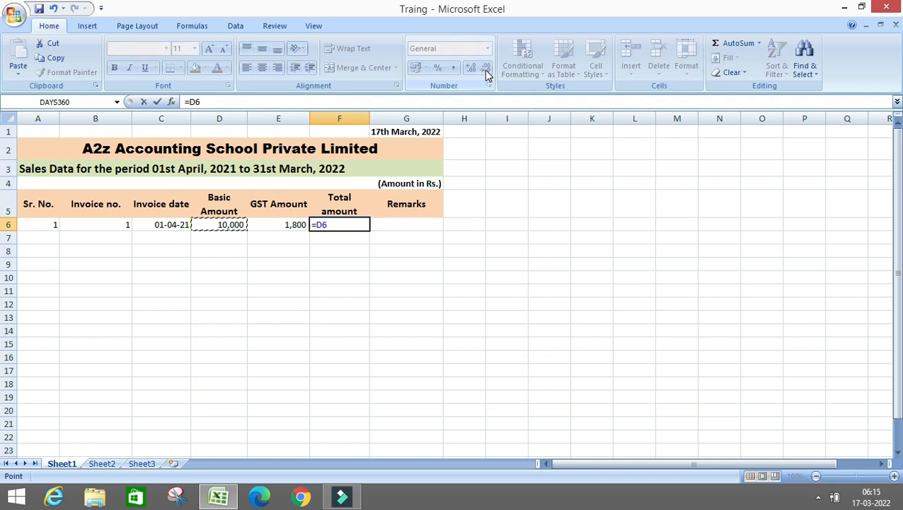
{"action": "type", "text": "+"}
{"action": "key", "text": "Left"}
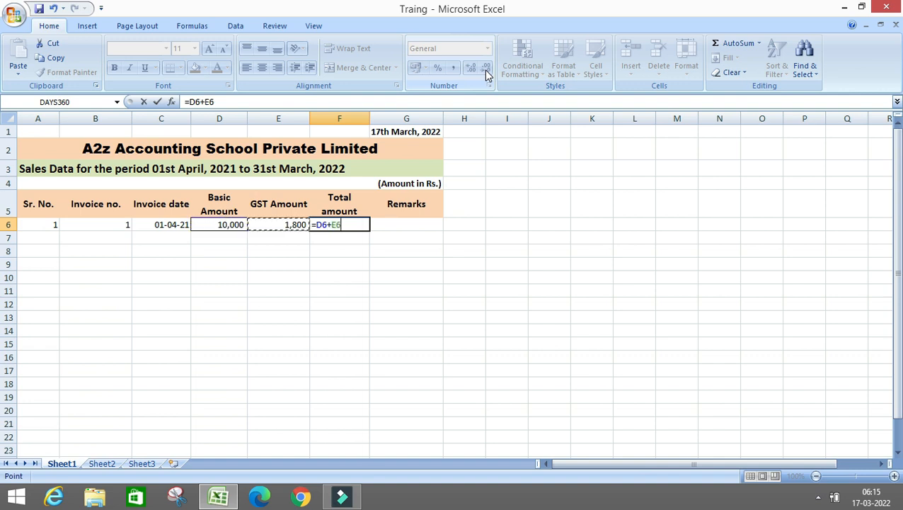
{"action": "key", "text": "Return"}
{"action": "key", "text": "Up"}
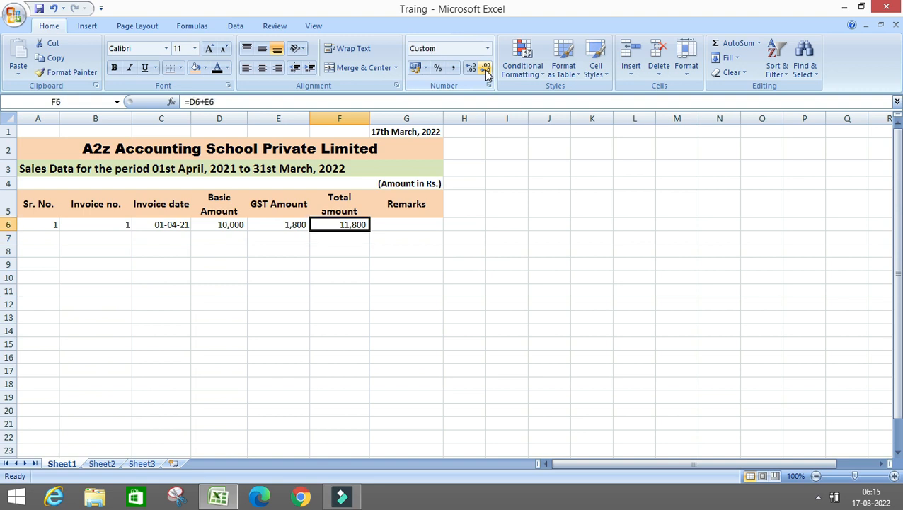
{"action": "key", "text": "Left"}
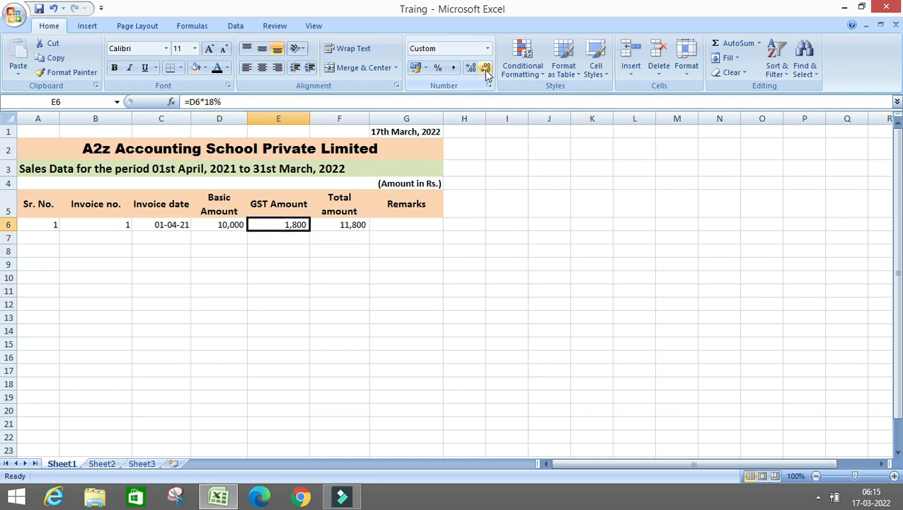
Step: Copy the GST and total amount formulas from E6:F6 down to E7:F21
{"action": "key", "text": "shift+Right"}
{"action": "key", "text": "ctrl+c"}
{"action": "key", "text": "Down"}
{"action": "key", "text": "shift+Right"}
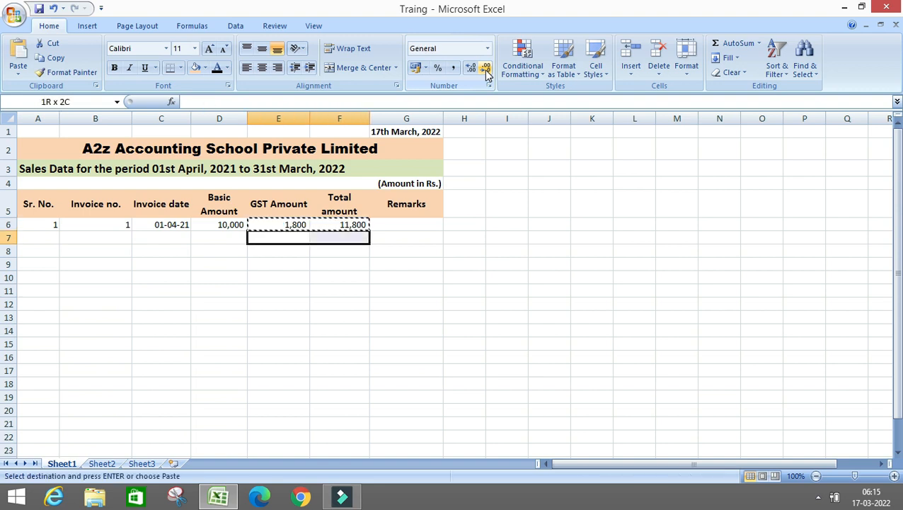
{"action": "key", "text": "shift+Down"}
{"action": "key", "text": "shift+Down"}
{"action": "key", "text": "shift+Down"}
{"action": "key", "text": "shift+Down"}
{"action": "key", "text": "shift+Down"}
{"action": "key", "text": "shift+Down"}
{"action": "key", "text": "shift+Down"}
{"action": "key", "text": "shift+Down"}
{"action": "key", "text": "shift+Down"}
{"action": "key", "text": "shift+Down"}
{"action": "key", "text": "shift+Down"}
{"action": "key", "text": "shift+Down"}
{"action": "key", "text": "shift+Down"}
{"action": "key", "text": "shift+Down"}
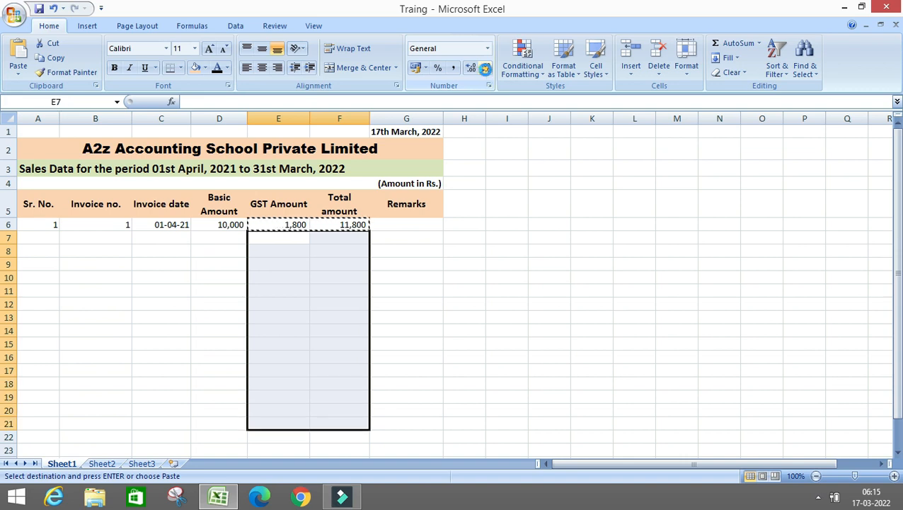
{"action": "key", "text": "Return"}
{"action": "key", "text": "Left"}
{"action": "key", "text": "Left"}
{"action": "key", "text": "Right"}
{"action": "key", "text": "Right"}
{"action": "key", "text": "Right"}
{"action": "key", "text": "Right"}
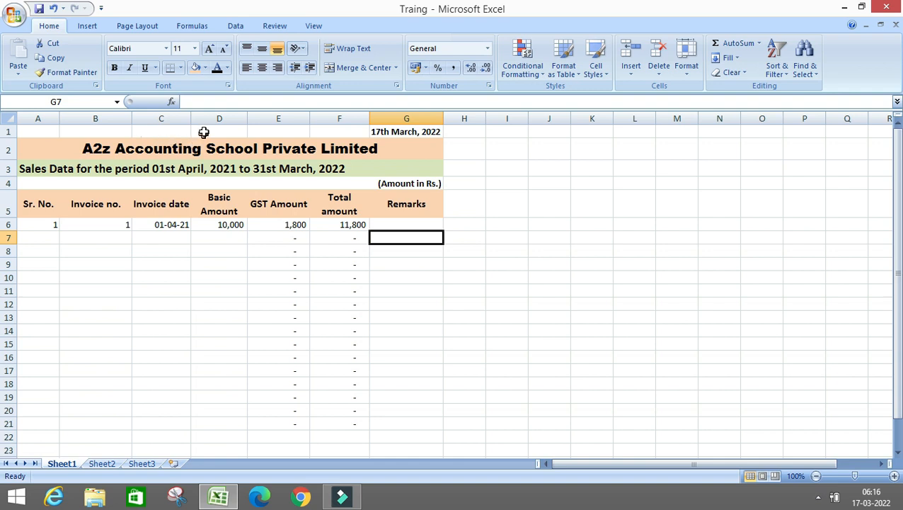
Step: Insert a column before Invoice no. and head it Customer Name in B5
{"action": "left_click", "coordinate": [95, 117]}
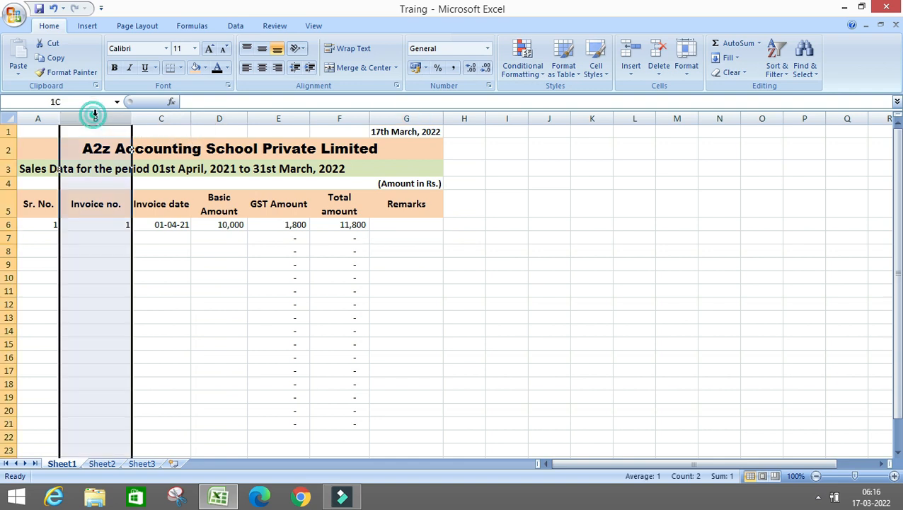
{"action": "key", "text": "Down"}
{"action": "key", "text": "Down"}
{"action": "key", "text": "Down"}
{"action": "key", "text": "Down"}
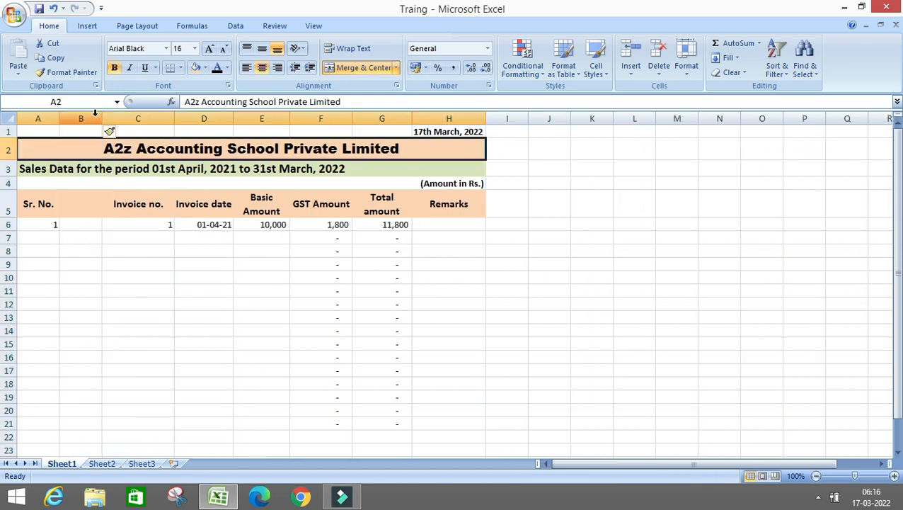
{"action": "type", "text": "C"}
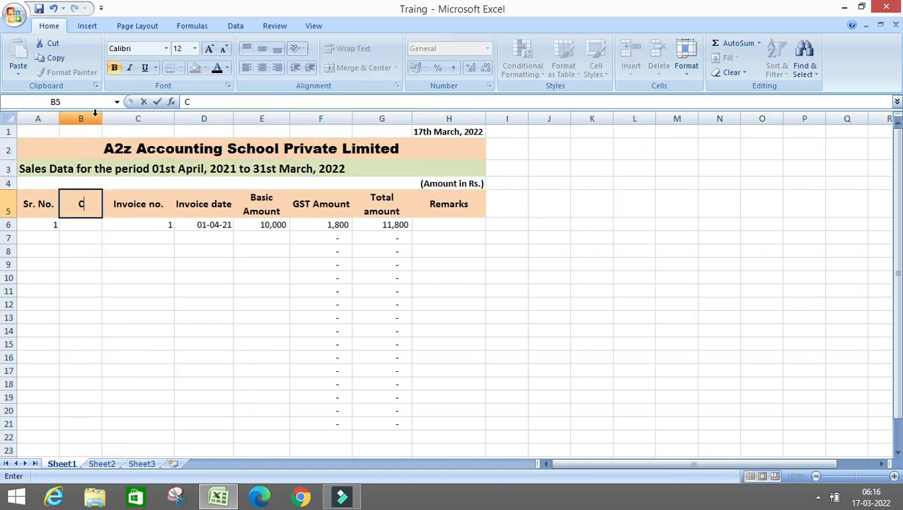
{"action": "type", "text": "ustomer"}
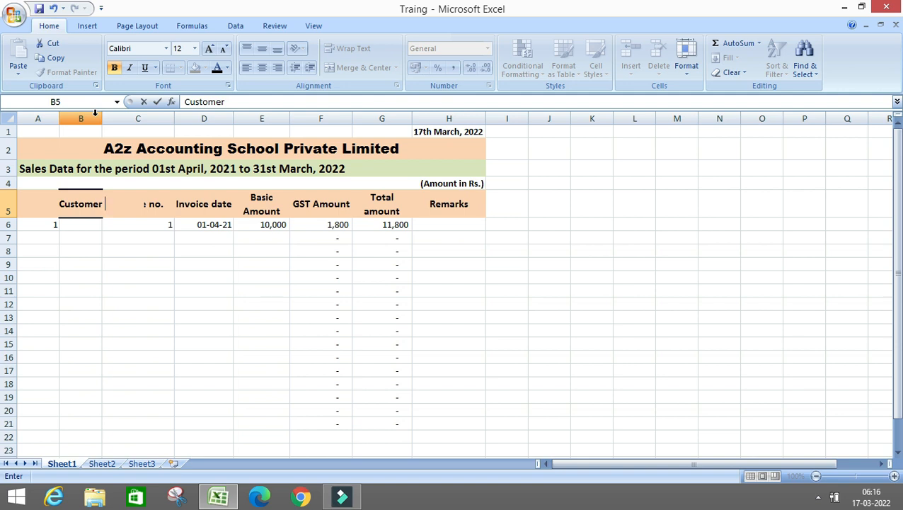
{"action": "type", "text": " Name"}
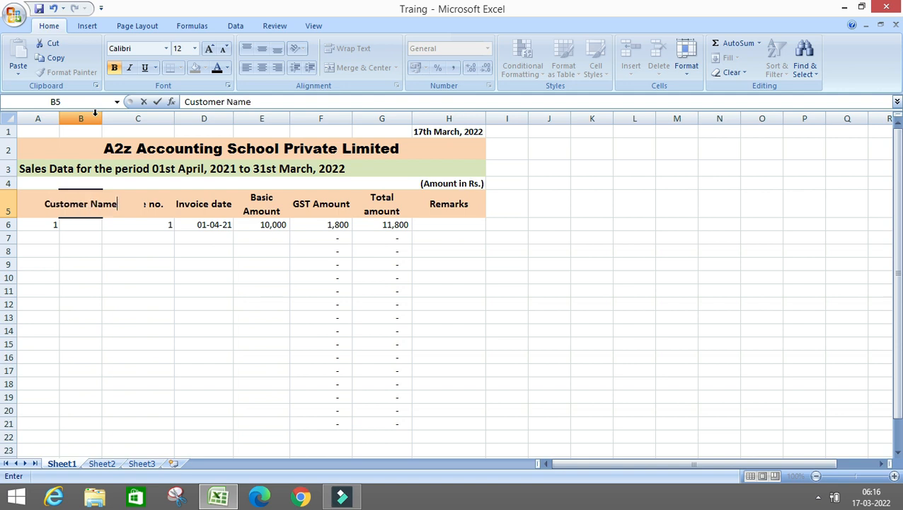
{"action": "key", "text": "Return"}
Step: Fit the Customer Name column to its heading and enter A Ltd as the first customer in B6
{"action": "double_click", "coordinate": [103, 116]}
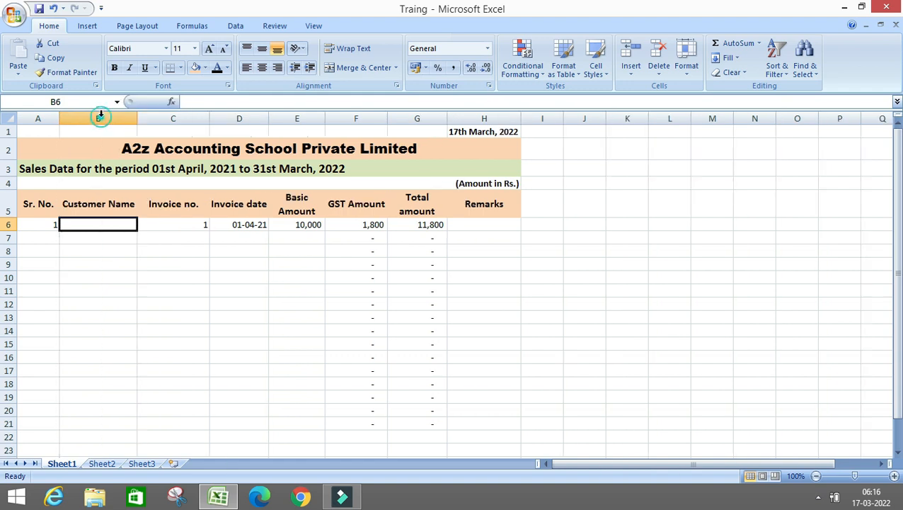
{"action": "type", "text": "A L"}
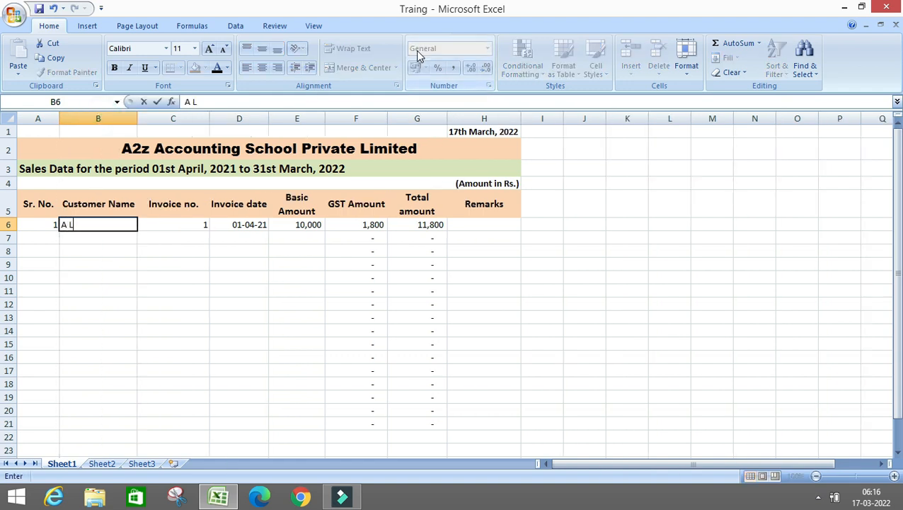
{"action": "type", "text": "td"}
{"action": "key", "text": "Return"}
Step: Start the second record in row 7 with serial number 2, customer B Ltd and invoice number 2
{"action": "key", "text": "Up"}
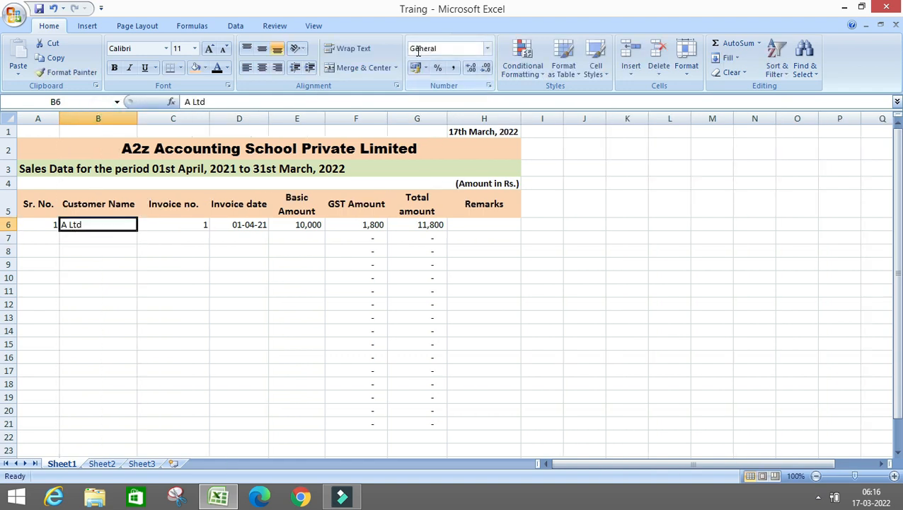
{"action": "key", "text": "Left"}
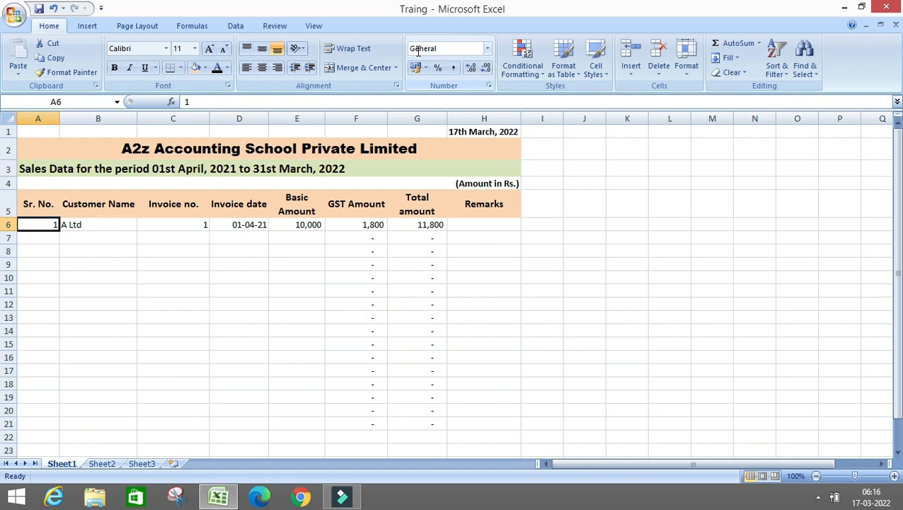
{"action": "key", "text": "Down"}
{"action": "type", "text": "2"}
{"action": "key", "text": "Return"}
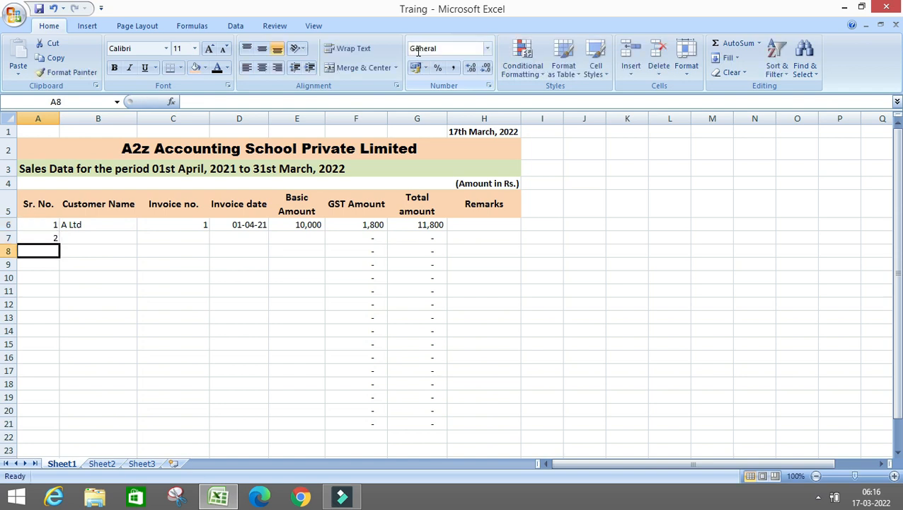
{"action": "key", "text": "Up"}
{"action": "key", "text": "Right"}
{"action": "type", "text": "B L"}
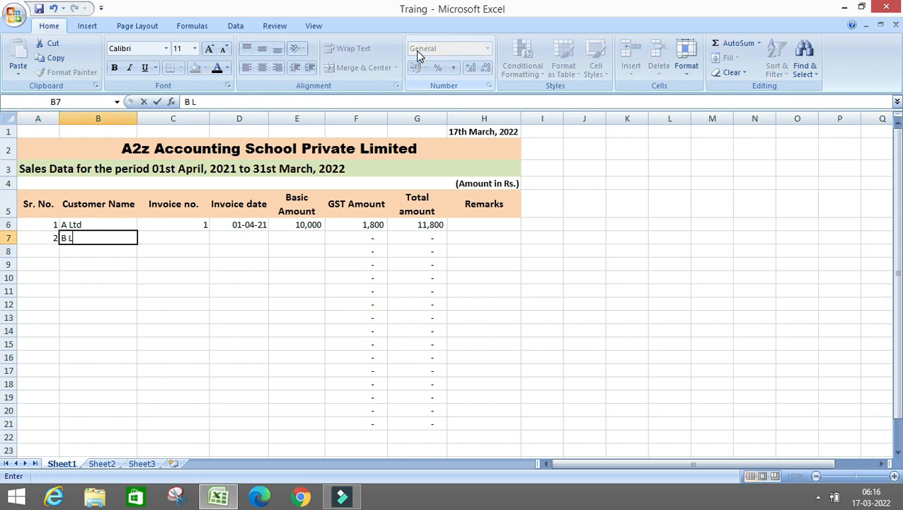
{"action": "type", "text": "td"}
{"action": "key", "text": "Right"}
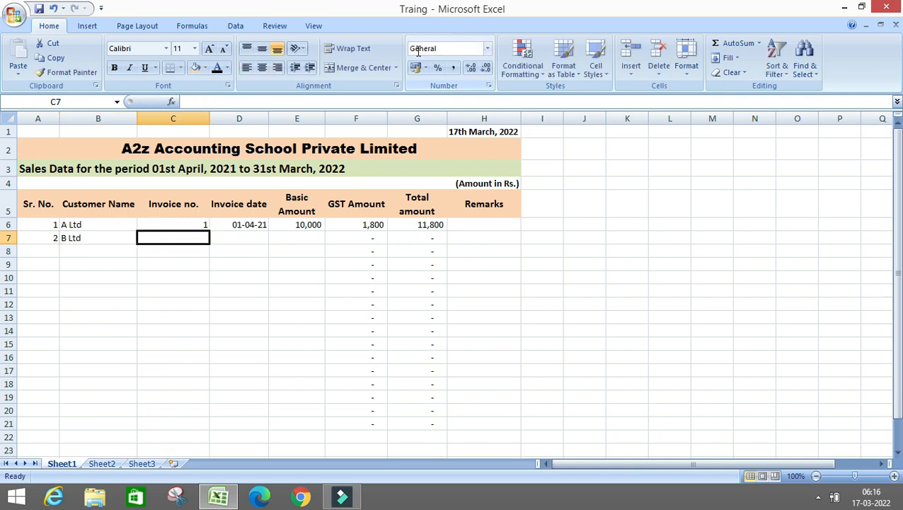
{"action": "type", "text": "2"}
{"action": "key", "text": "Right"}
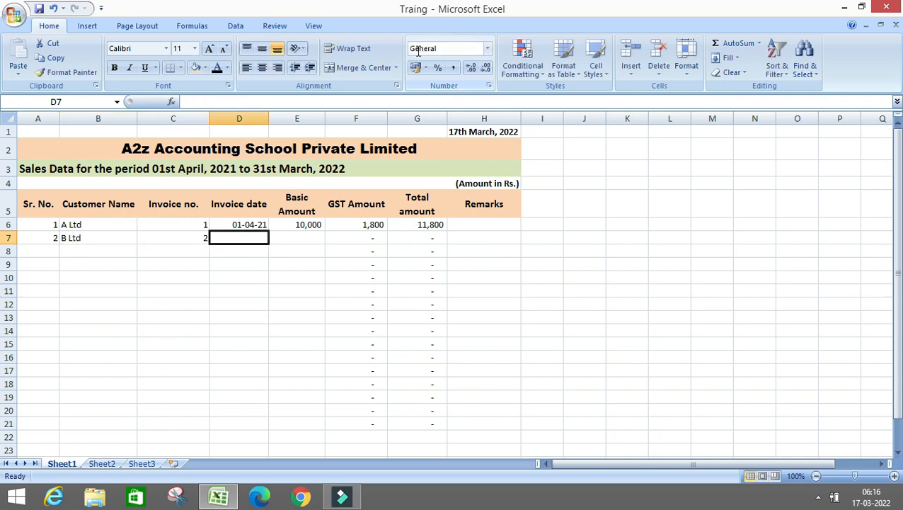
Step: Enter 02/04/2021 as the second invoice's date in D7
{"action": "type", "text": "02/04/202"}
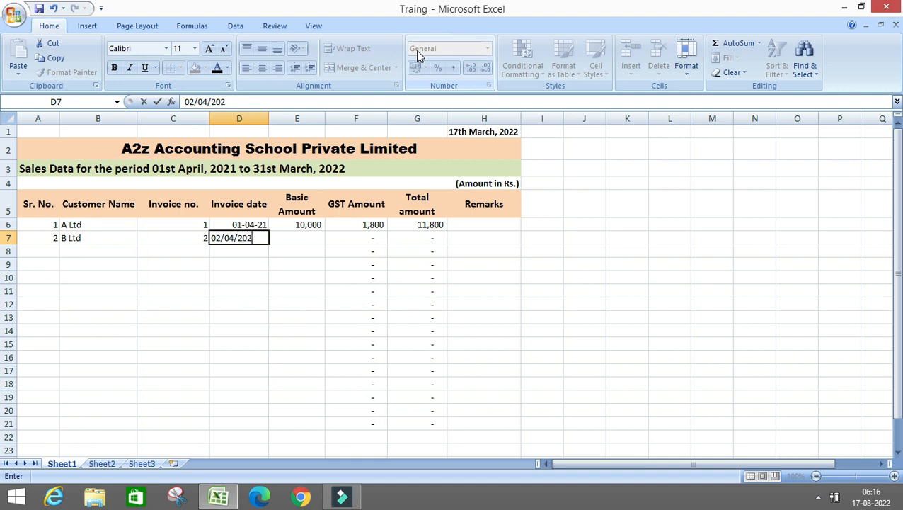
{"action": "key", "text": "Return"}
{"action": "key", "text": "Up"}
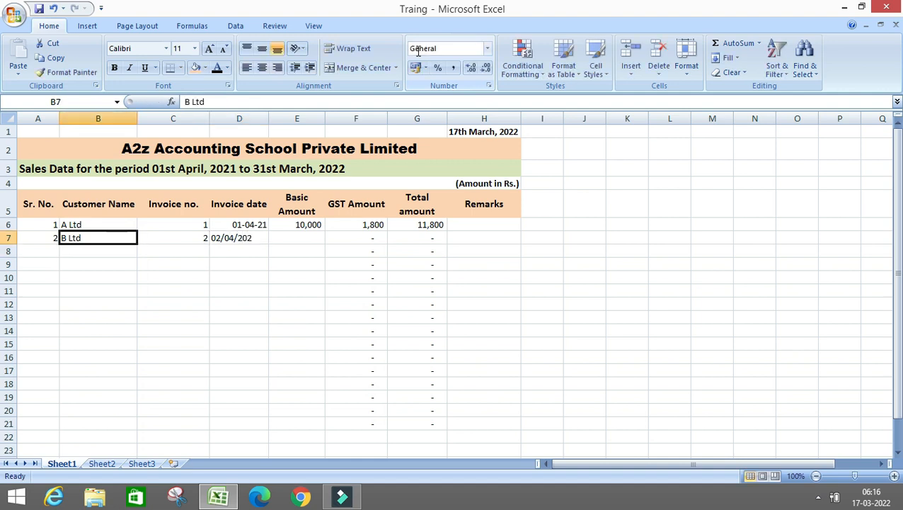
{"action": "key", "text": "Right"}
{"action": "key", "text": "Right"}
{"action": "key", "text": "F2"}
{"action": "type", "text": "1"}
{"action": "key", "text": "Return"}
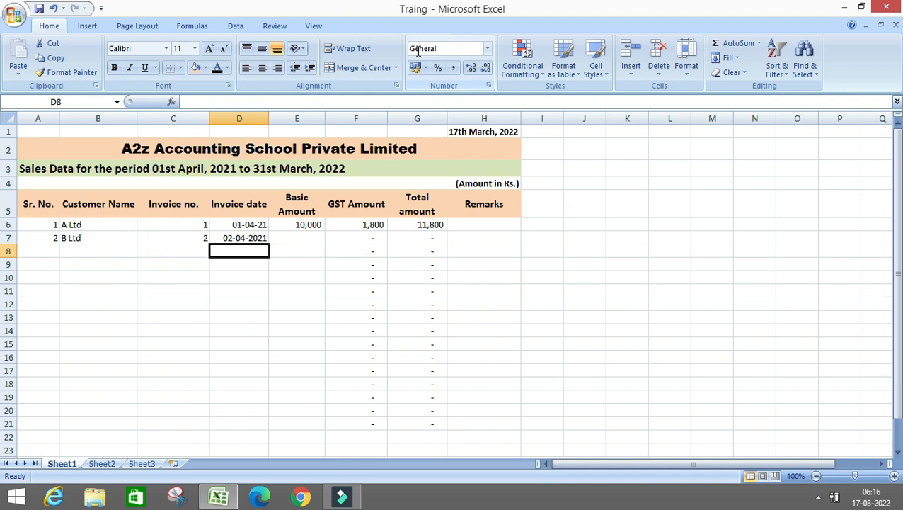
Step: Copy the date format of D6 onto the second invoice date in D7 with Format Painter
{"action": "key", "text": "Up"}
{"action": "key", "text": "Up"}
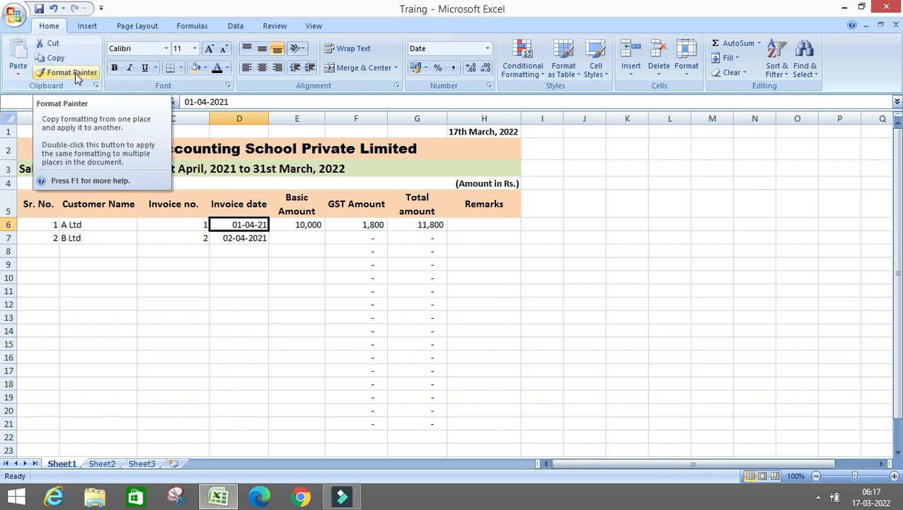
{"action": "key", "text": "Down"}
{"action": "key", "text": "Up"}
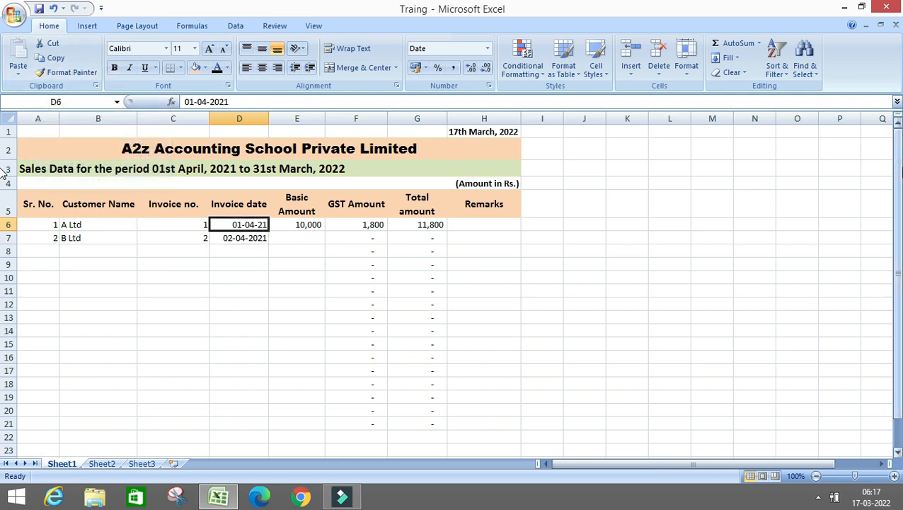
{"action": "left_click", "coordinate": [68, 72]}
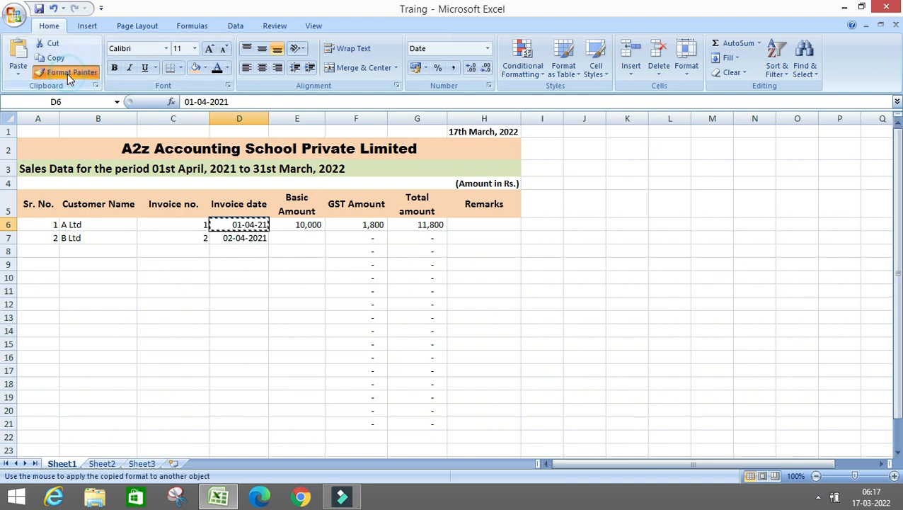
{"action": "left_click", "coordinate": [238, 237]}
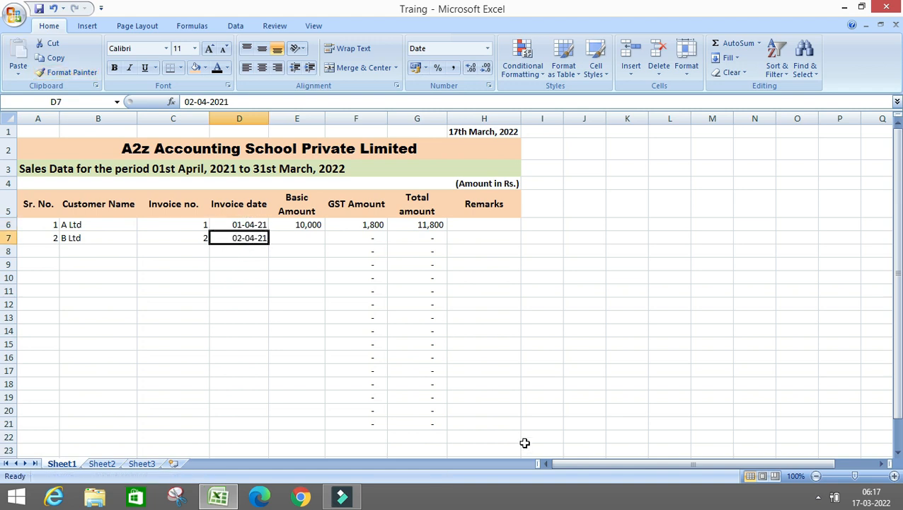
Step: Enter 20000 as the second invoice's basic amount in E7
{"action": "key", "text": "Tab"}
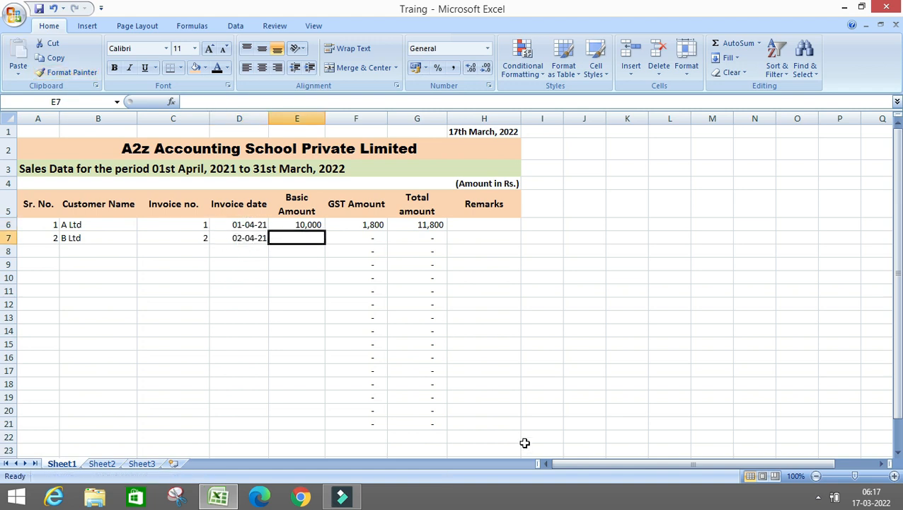
{"action": "type", "text": "20000"}
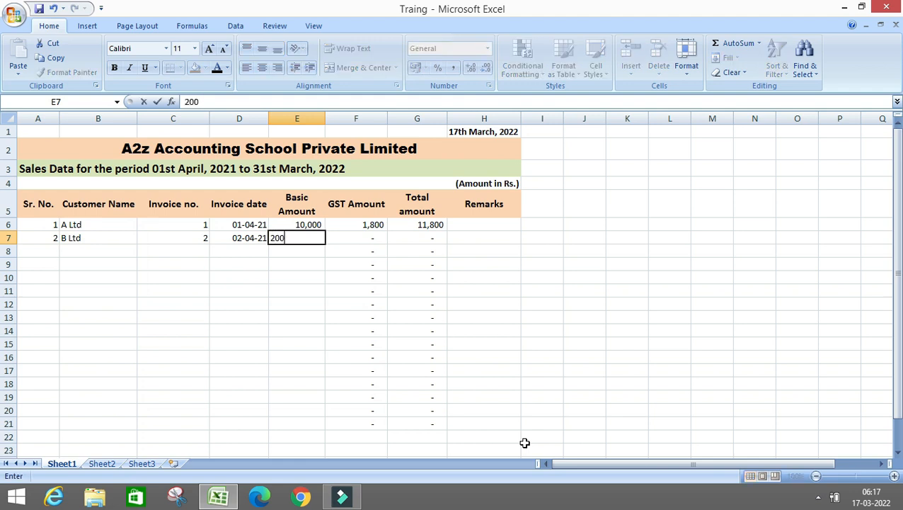
{"action": "key", "text": "Tab"}
{"action": "key", "text": "shift+Tab"}
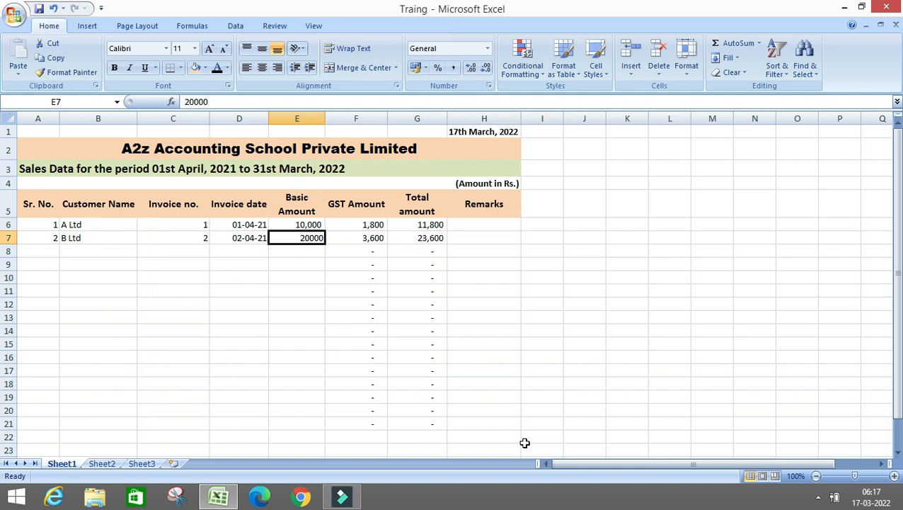
Step: Try copying the number format of E6 onto E7 with Format Painter, and undo it
{"action": "key", "text": "Up"}
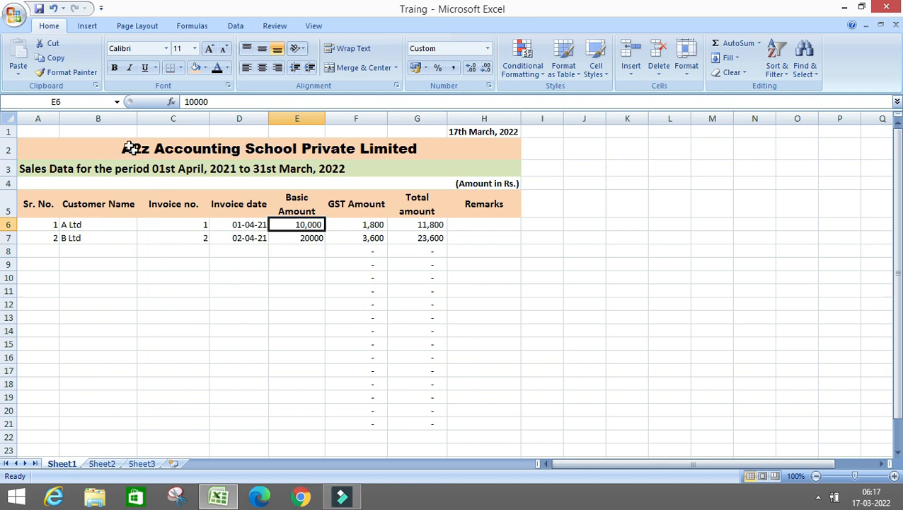
{"action": "left_click", "coordinate": [77, 79]}
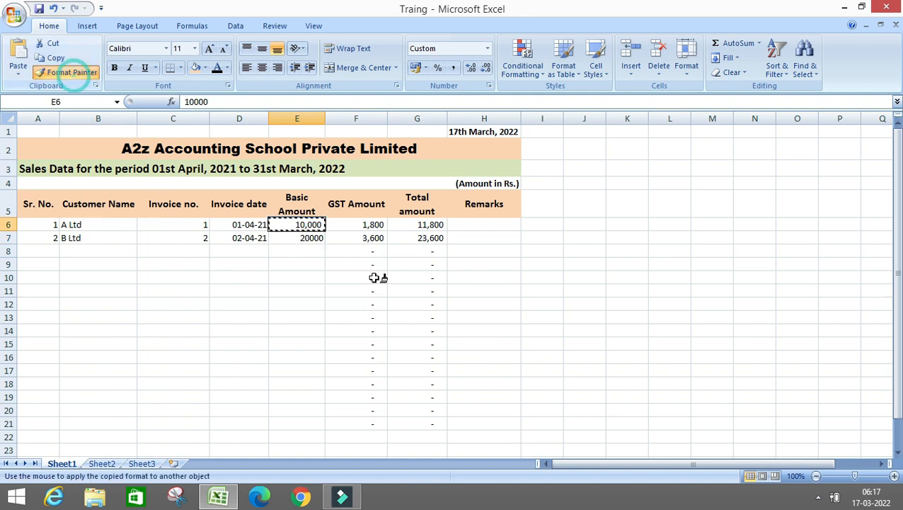
{"action": "left_click", "coordinate": [308, 238]}
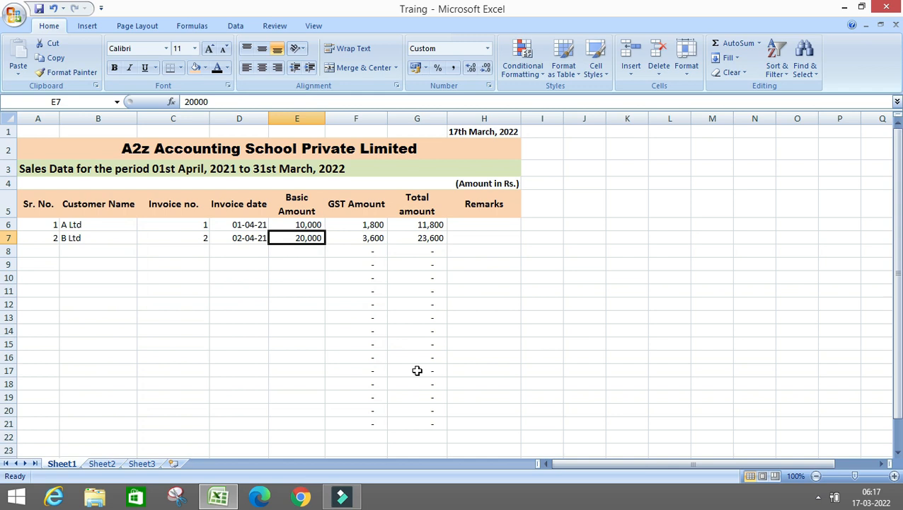
{"action": "key", "text": "ctrl+z"}
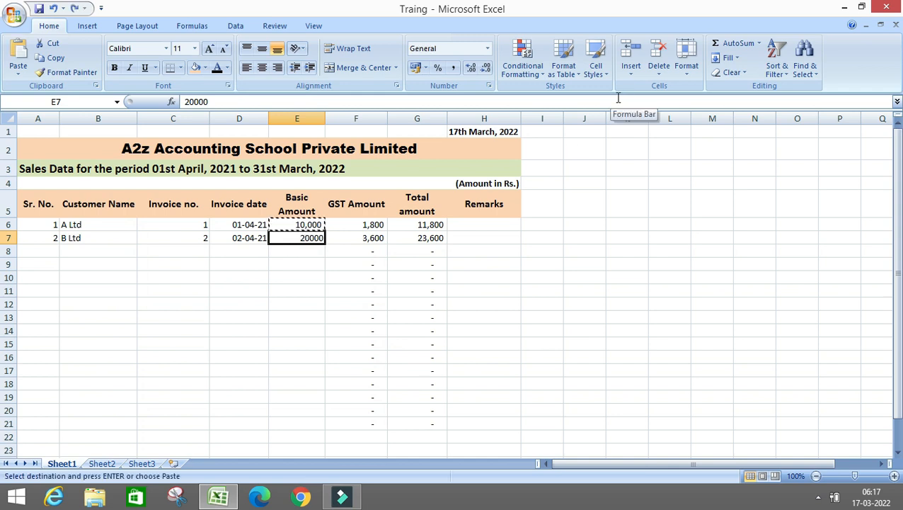
Step: Apply the comma number style with no decimal places to the basic amount cells E7:E19
{"action": "key", "text": "shift+Down"}
{"action": "key", "text": "shift+Down"}
{"action": "key", "text": "shift+Down"}
{"action": "key", "text": "shift+Down"}
{"action": "key", "text": "shift+Down"}
{"action": "key", "text": "shift+Down"}
{"action": "key", "text": "shift+Down"}
{"action": "key", "text": "shift+Down"}
{"action": "key", "text": "shift+Down"}
{"action": "key", "text": "shift+Down"}
{"action": "key", "text": "shift+Down"}
{"action": "key", "text": "shift+Down"}
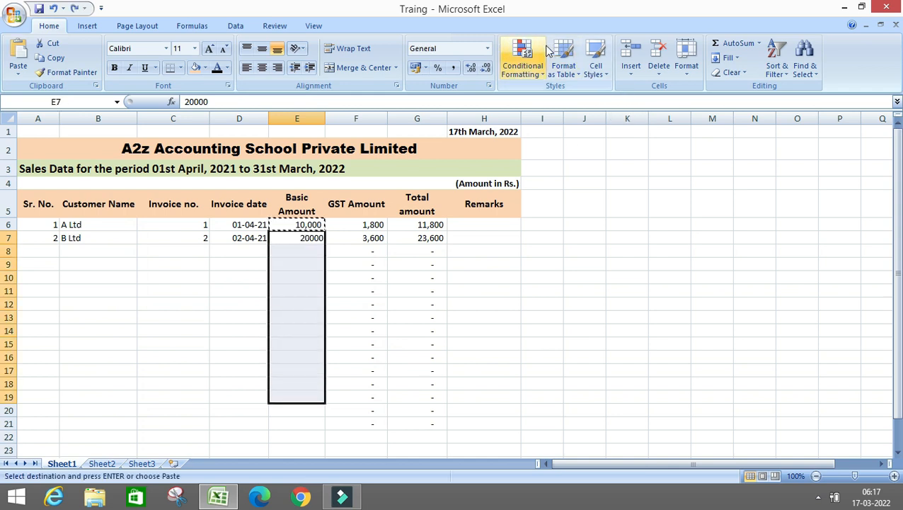
{"action": "left_click", "coordinate": [453, 68]}
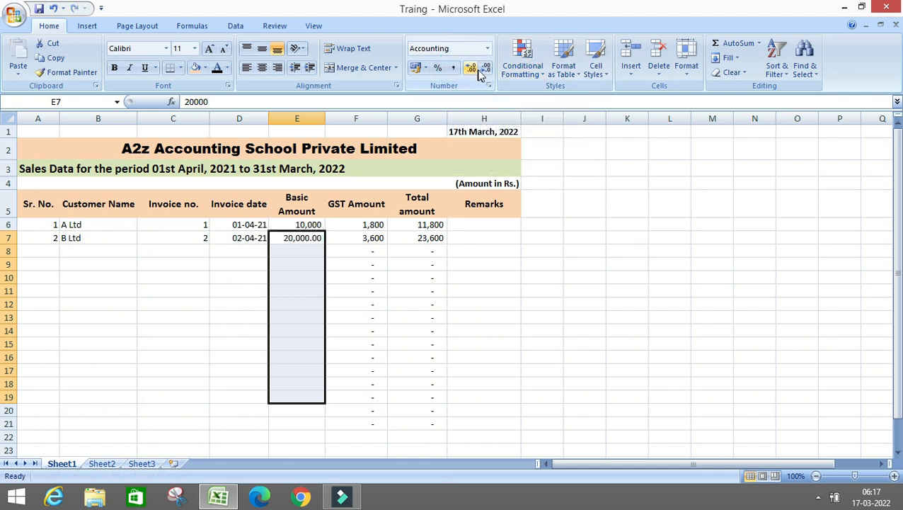
{"action": "left_click", "coordinate": [485, 68]}
{"action": "left_click", "coordinate": [484, 69]}
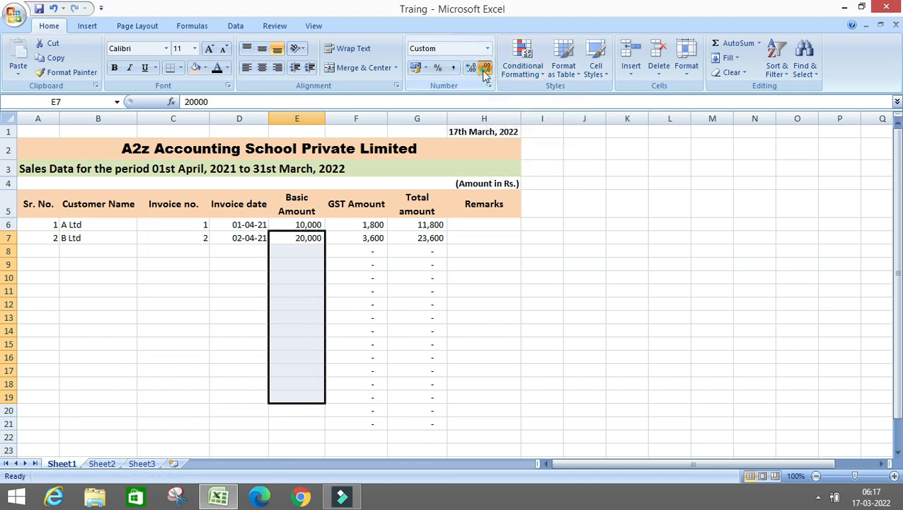
Step: Copy the date format of D7 onto the empty invoice date cells D8:D21 with Format Painter
{"action": "left_click", "coordinate": [238, 277]}
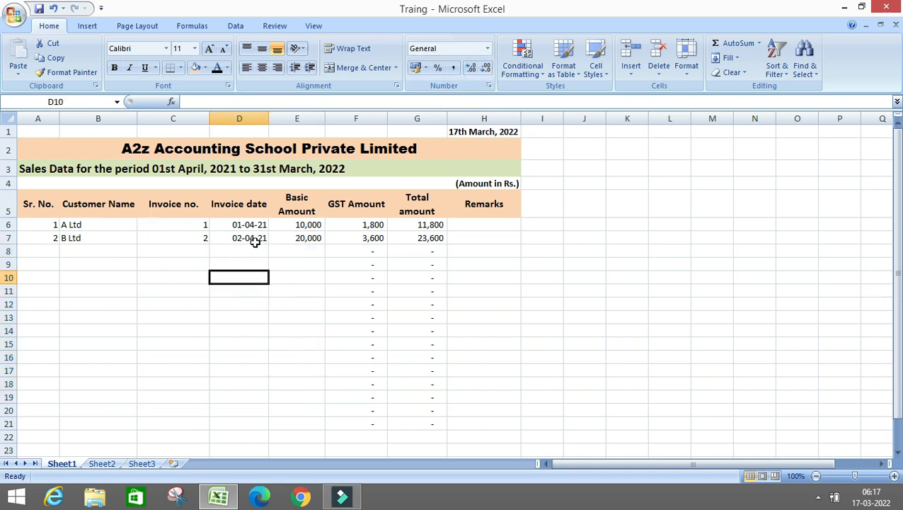
{"action": "left_click", "coordinate": [253, 240]}
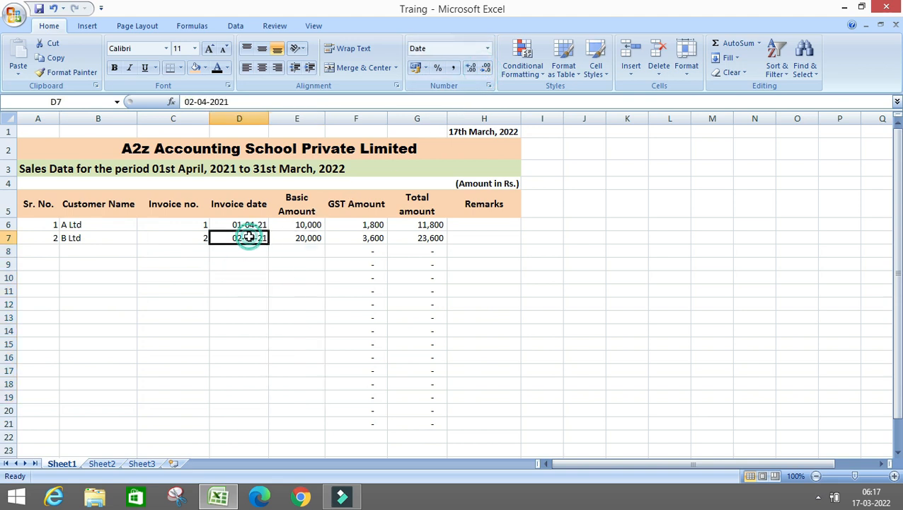
{"action": "left_click", "coordinate": [68, 73]}
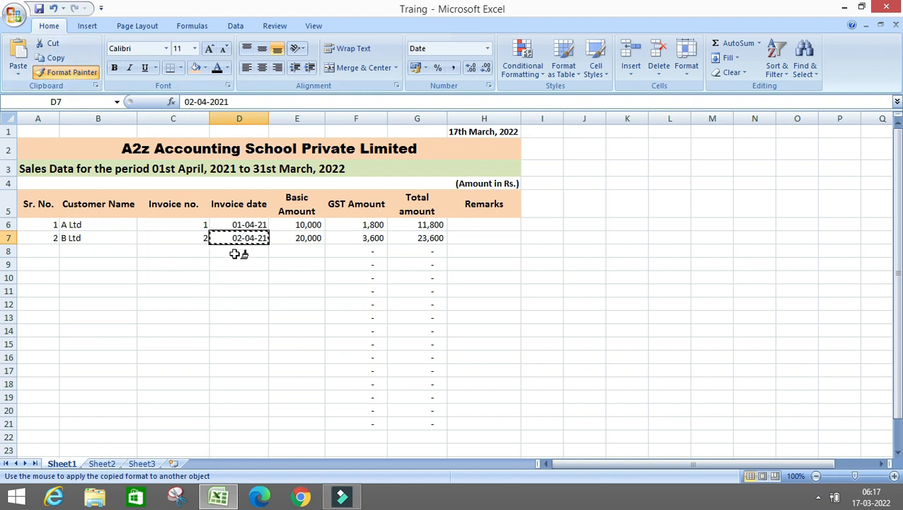
{"action": "left_click_drag", "start_coordinate": [238, 252], "coordinate": [243, 419]}
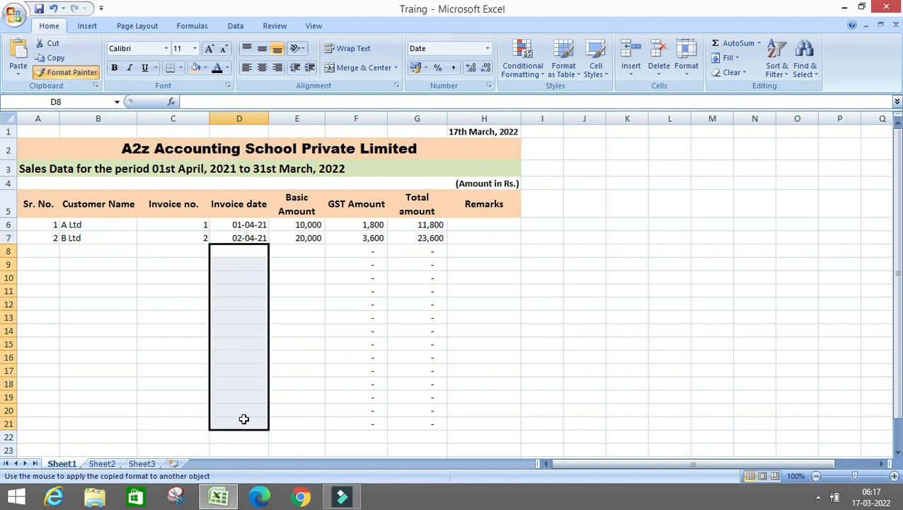
Step: Enter 03/04/2021 in cell D8 as a test invoice date and clear the cell again
{"action": "left_click", "coordinate": [243, 306]}
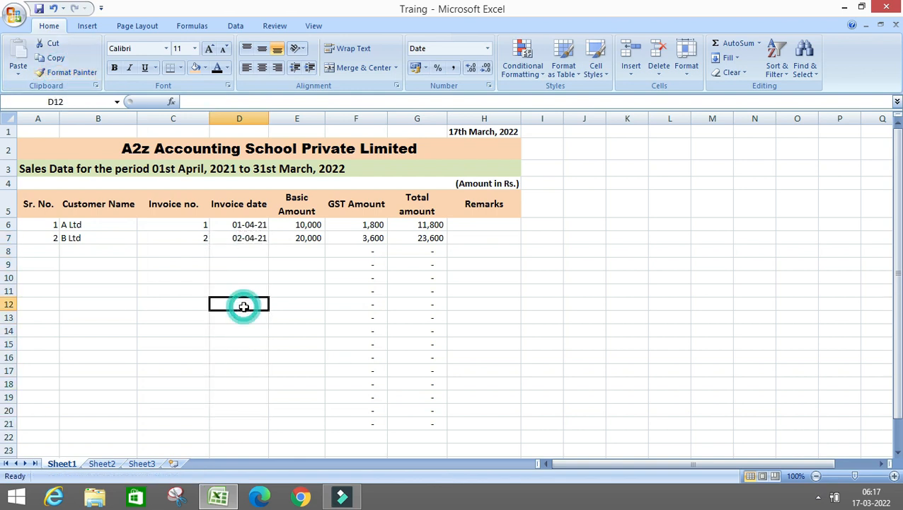
{"action": "key", "text": "Up"}
{"action": "key", "text": "Up"}
{"action": "key", "text": "Up"}
{"action": "key", "text": "Up"}
{"action": "type", "text": "0"}
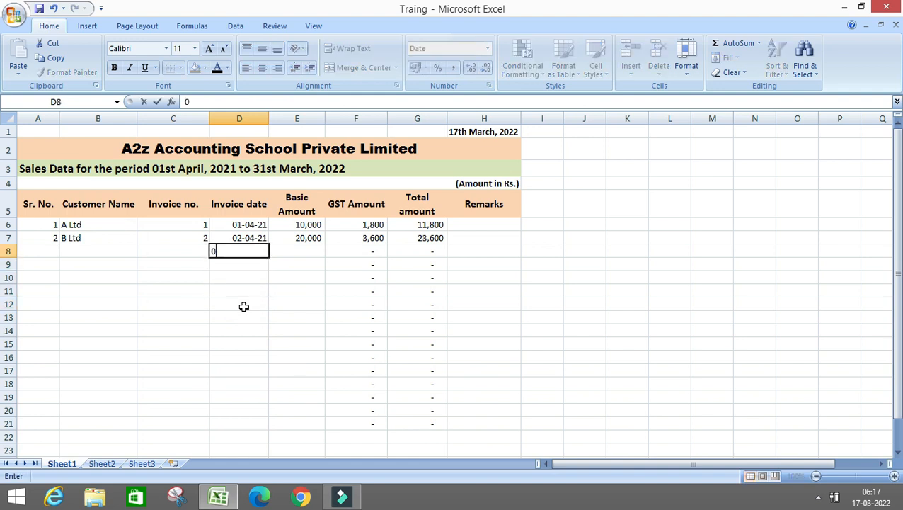
{"action": "type", "text": "3/04/2021"}
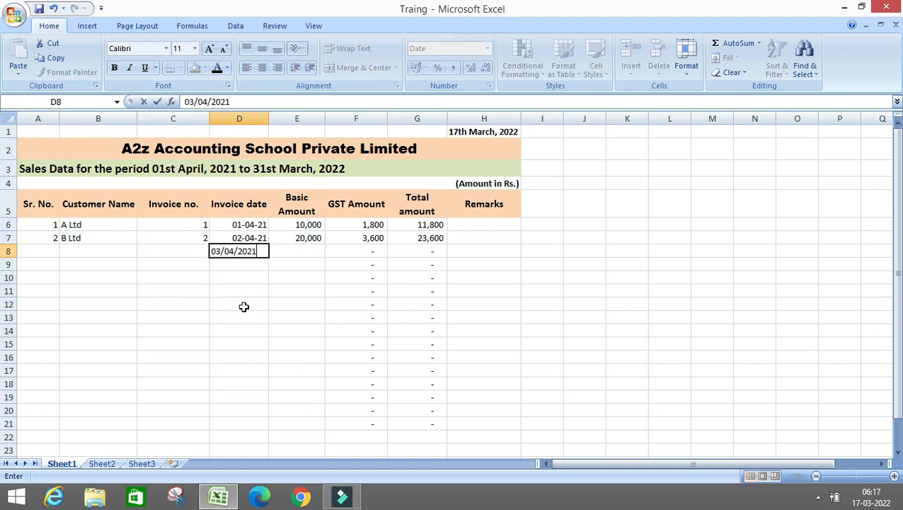
{"action": "key", "text": "Return"}
{"action": "key", "text": "Up"}
{"action": "key", "text": "Delete"}
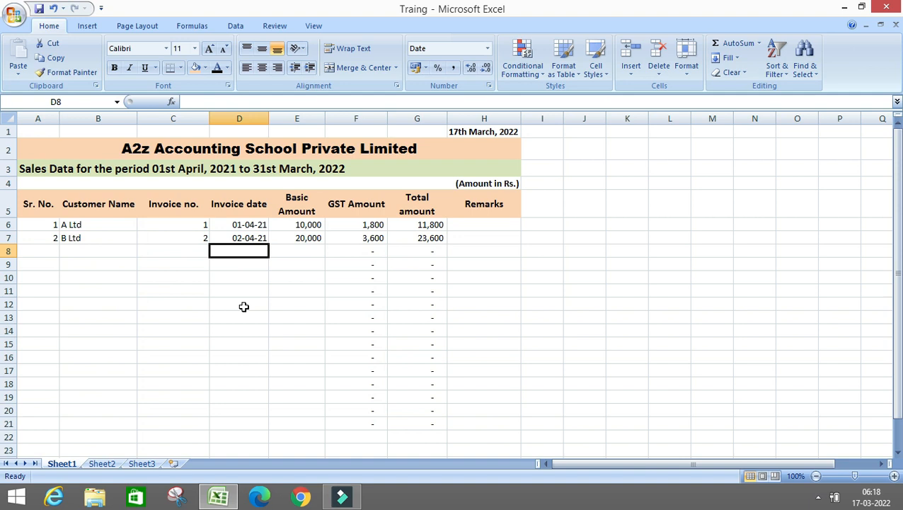
Step: Center-align the invoice numbers in cells C6 and C7
{"action": "key", "text": "Left"}
{"action": "key", "text": "Up"}
{"action": "key", "text": "Up"}
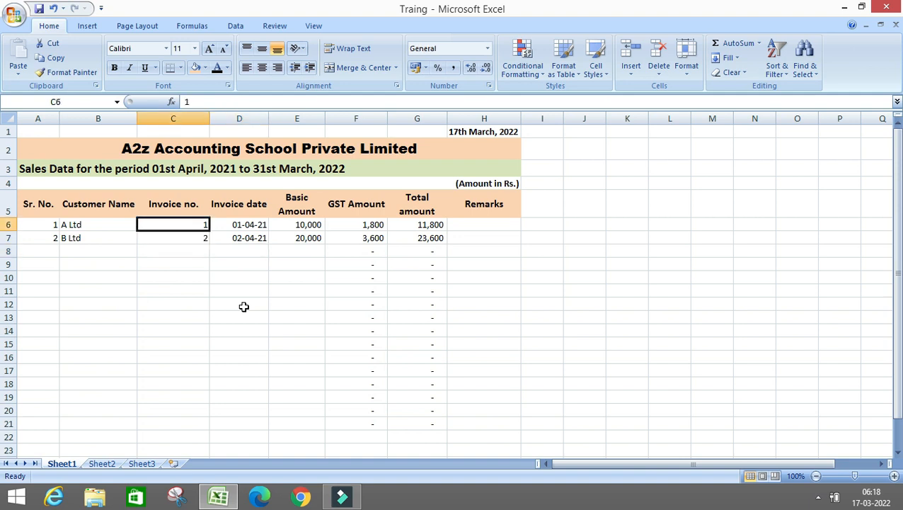
{"action": "key", "text": "shift+Down"}
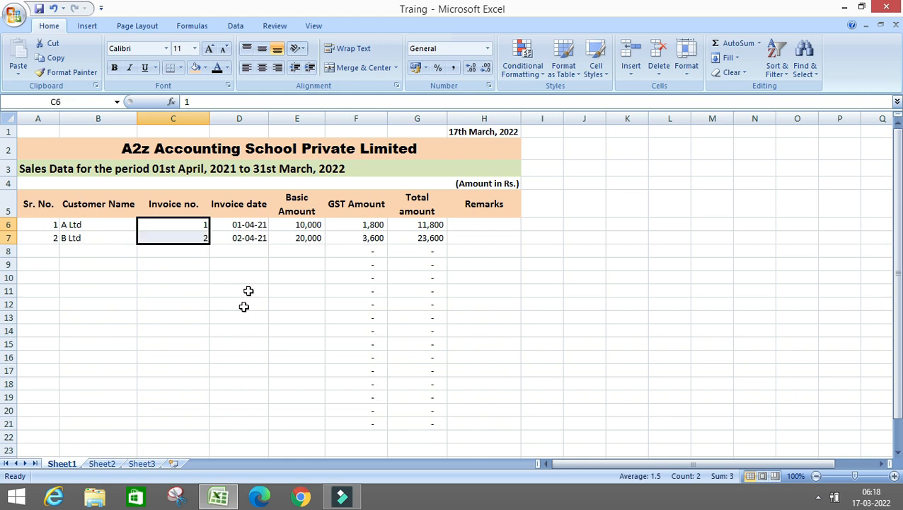
{"action": "left_click", "coordinate": [263, 68]}
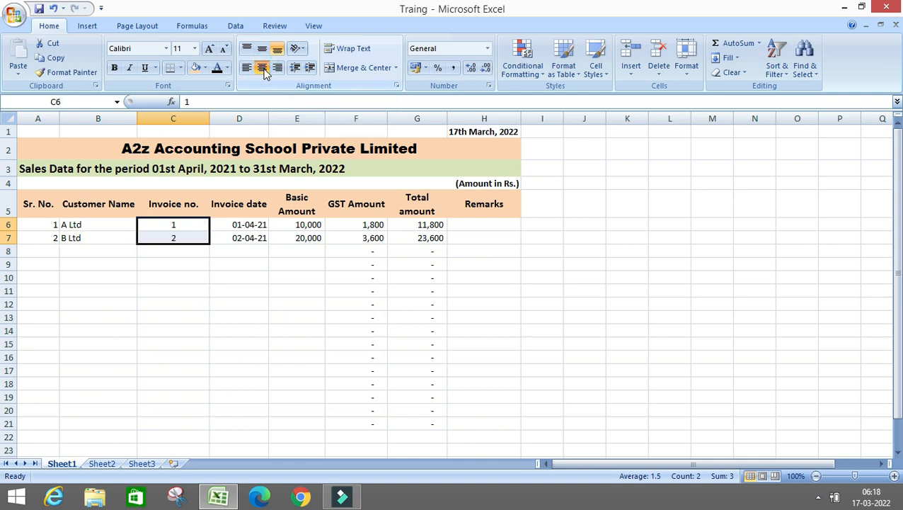
Step: Insert two blank columns between the Total amount and Remarks columns
{"action": "key", "text": "Left"}
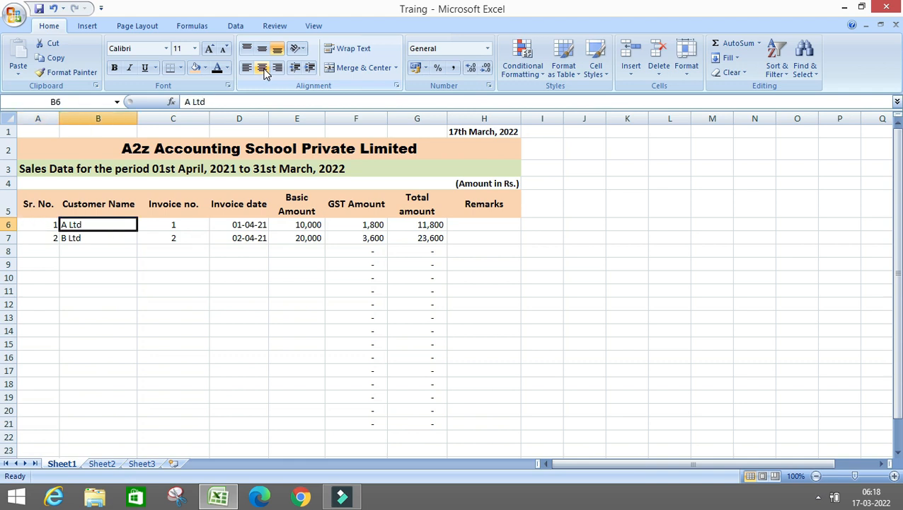
{"action": "key", "text": "Right"}
{"action": "key", "text": "Right"}
{"action": "key", "text": "Right"}
{"action": "key", "text": "Right"}
{"action": "key", "text": "Right"}
{"action": "key", "text": "Right"}
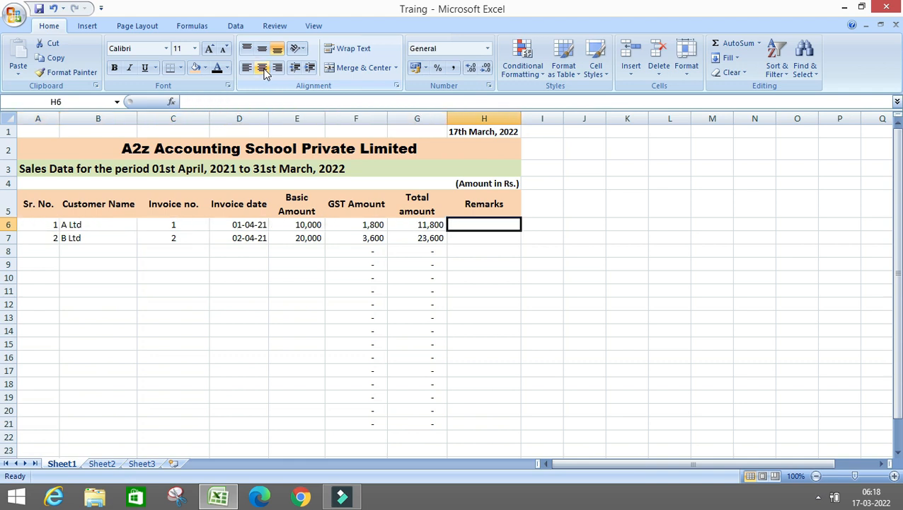
{"action": "key", "text": "Down"}
{"action": "key", "text": "Up"}
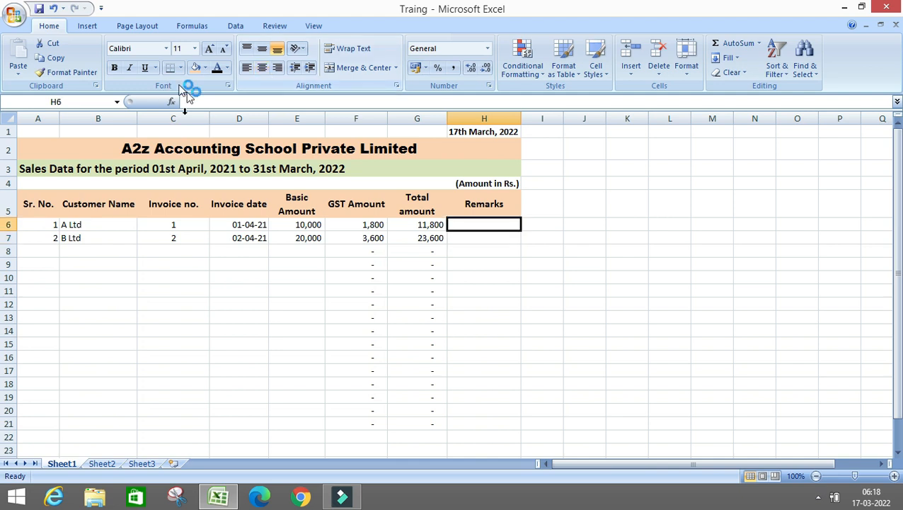
{"action": "left_click", "coordinate": [470, 119]}
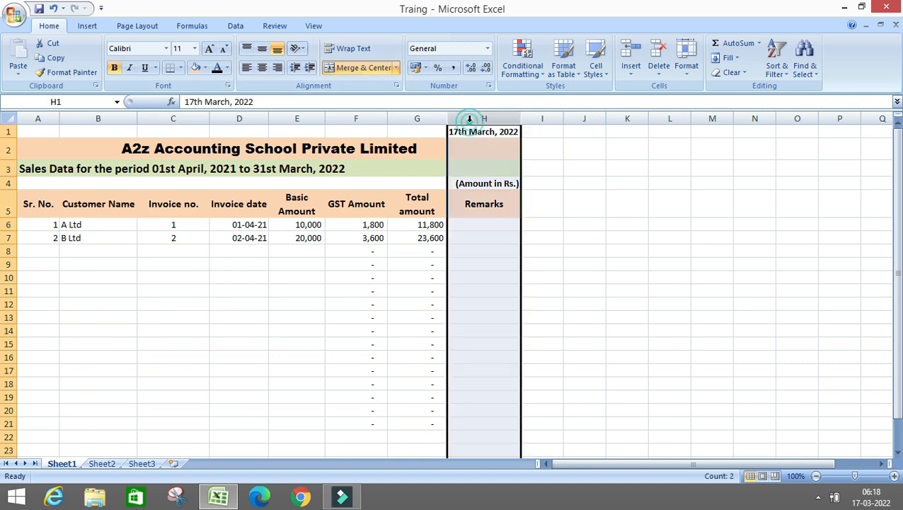
{"action": "key", "text": "ctrl+plus"}
{"action": "key", "text": "ctrl+plus"}
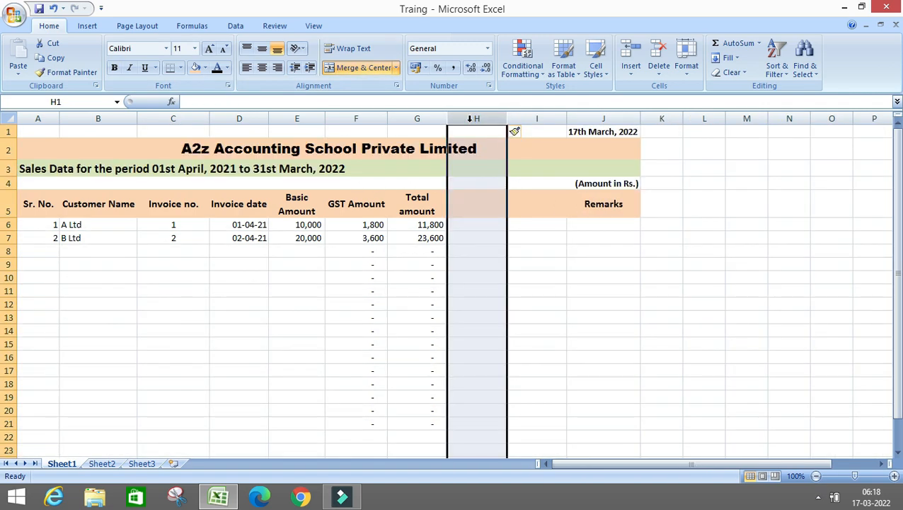
Step: Enter the column header "Payment Term" in cell H5, next to Total amount
{"action": "key", "text": "Down"}
{"action": "key", "text": "Down"}
{"action": "key", "text": "Down"}
{"action": "key", "text": "Down"}
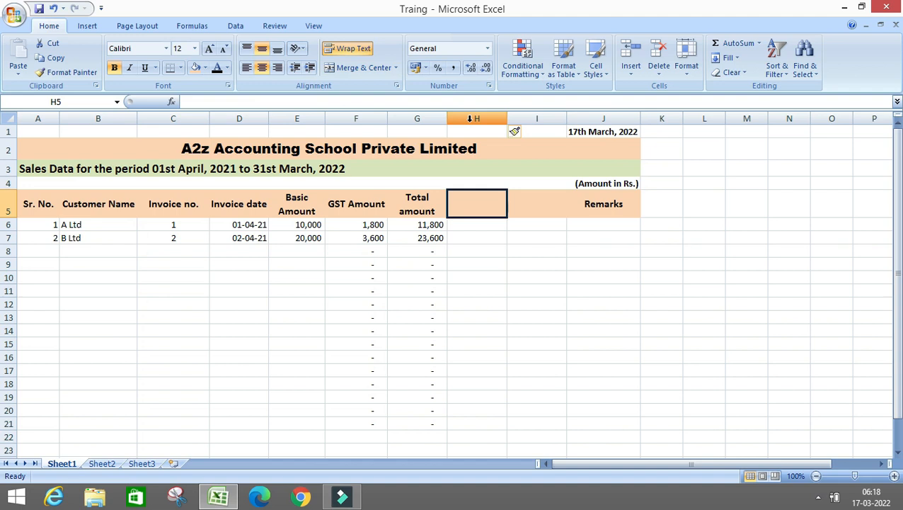
{"action": "type", "text": "Payment"}
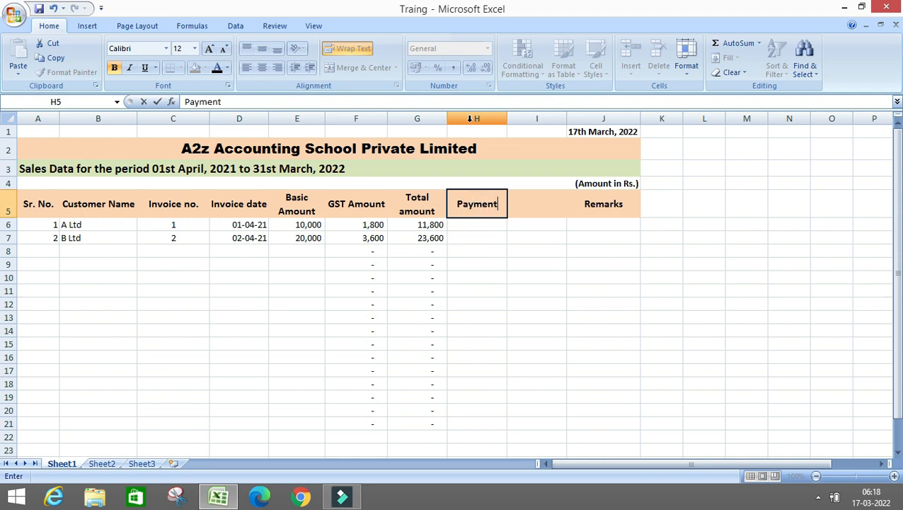
{"action": "type", "text": " Term"}
{"action": "key", "text": "Return"}
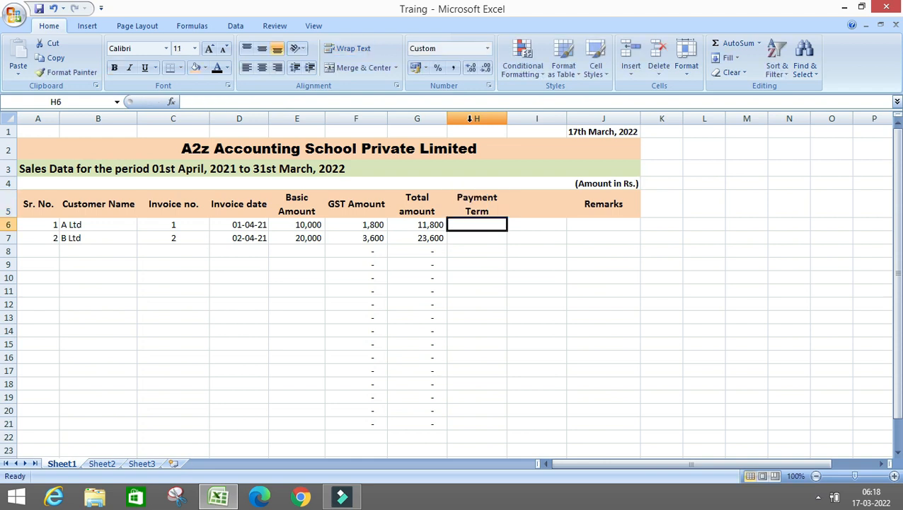
Step: Fill in the payment terms as Credit for A Ltd in H6 and Cash for B Ltd in H7
{"action": "type", "text": "Credit"}
{"action": "key", "text": "Return"}
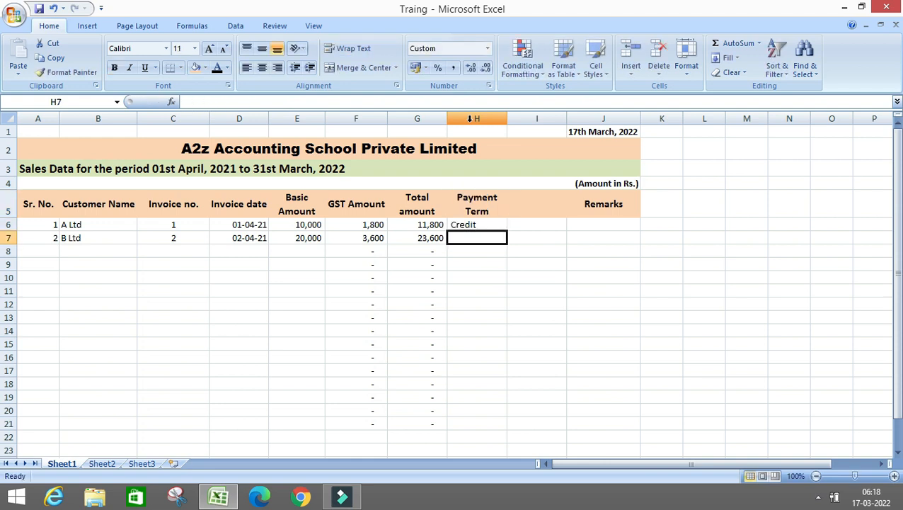
{"action": "type", "text": "Cash"}
{"action": "key", "text": "Return"}
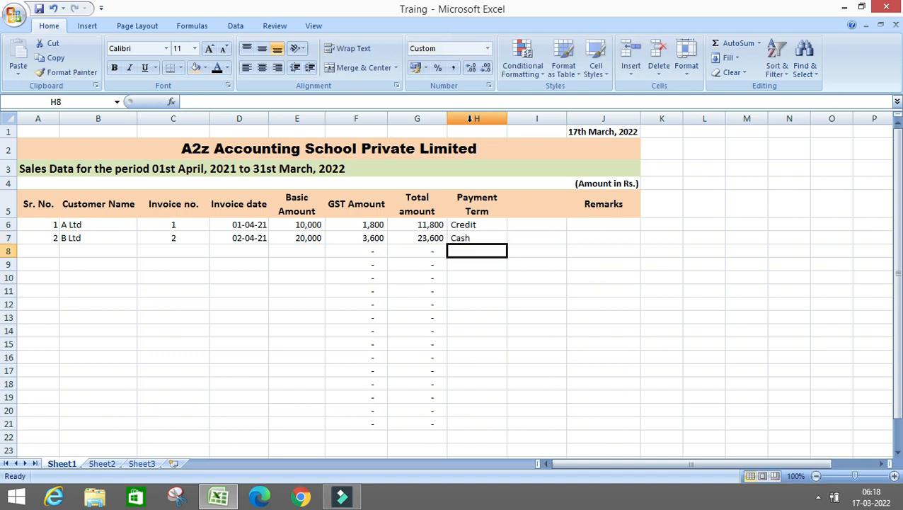
{"action": "key", "text": "Up"}
{"action": "key", "text": "Up"}
{"action": "key", "text": "Up"}
{"action": "key", "text": "Up"}
{"action": "key", "text": "Right"}
{"action": "key", "text": "Down"}
{"action": "key", "text": "Left"}
{"action": "key", "text": "Left"}
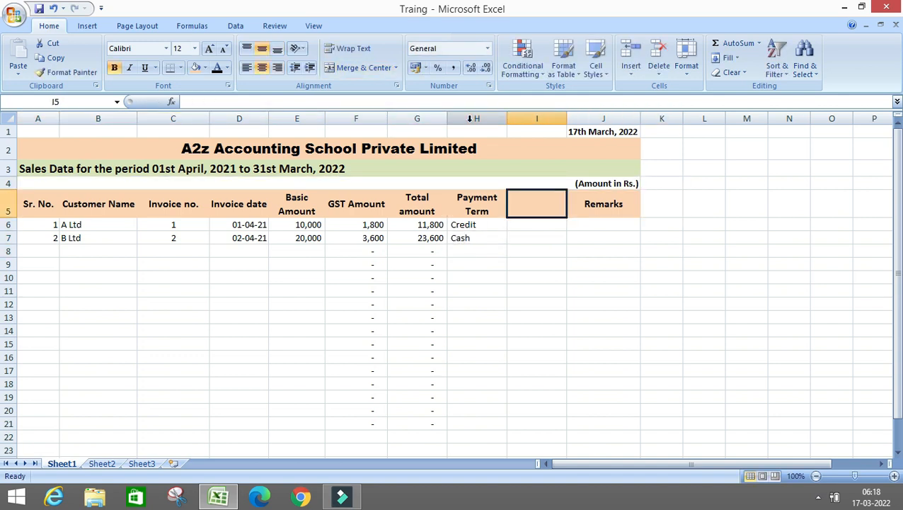
Step: Insert one blank column between the Basic Amount and GST Amount columns
{"action": "left_click", "coordinate": [368, 223]}
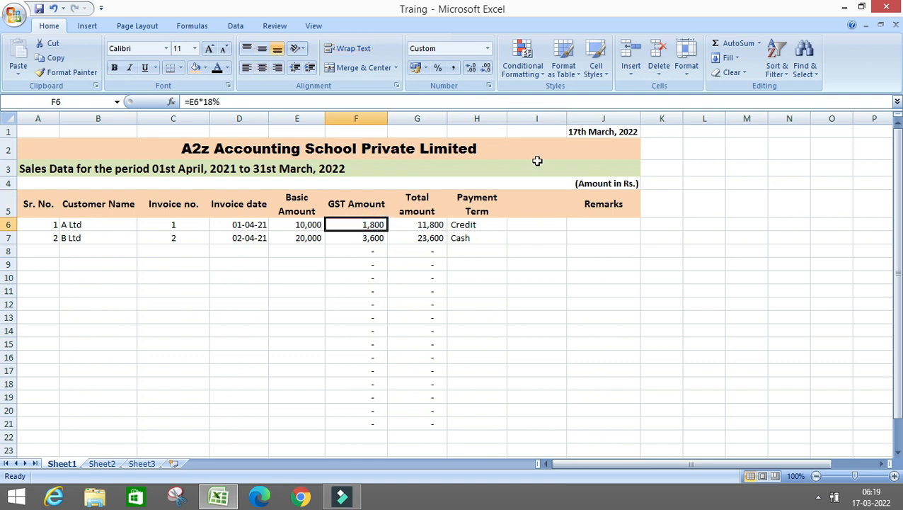
{"action": "left_click", "coordinate": [365, 118]}
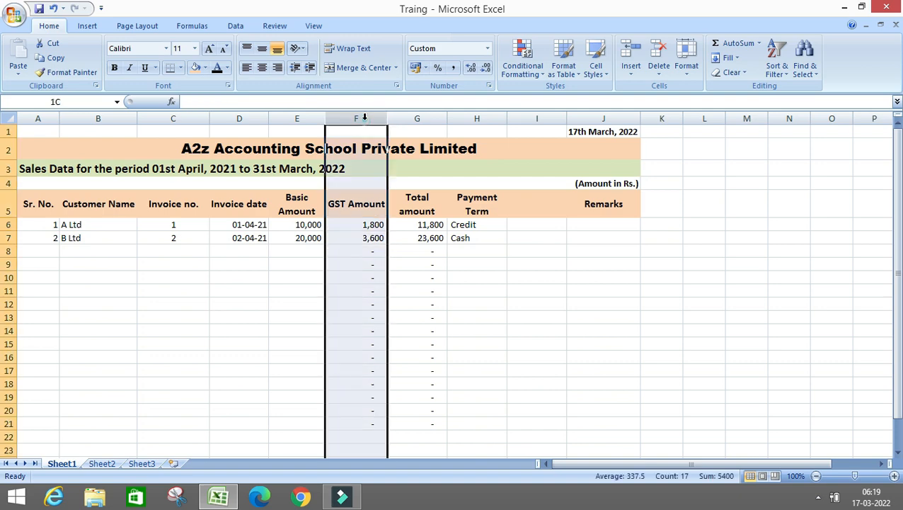
{"action": "key", "text": "ctrl+shift+plus"}
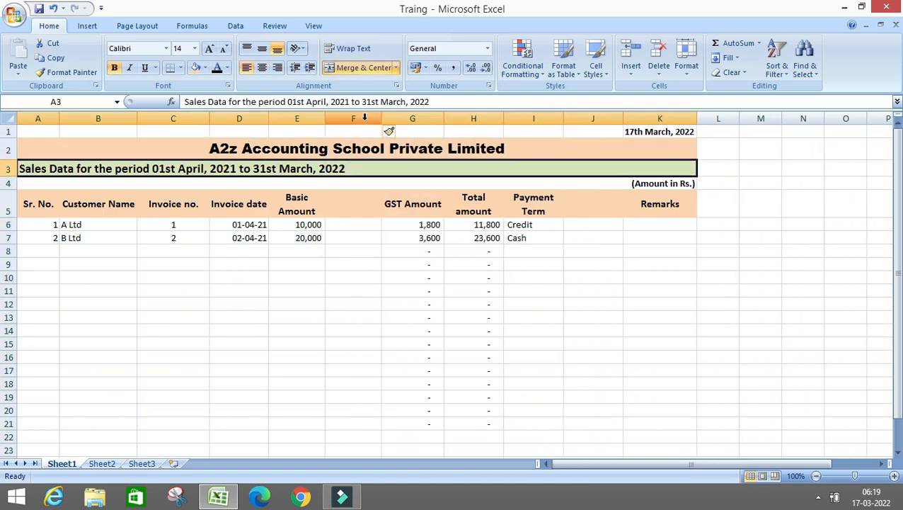
Step: Enter the column header "GST Rate" in cell F5 of the blank column
{"action": "key", "text": "Down"}
{"action": "key", "text": "Down"}
{"action": "type", "text": "Gst"}
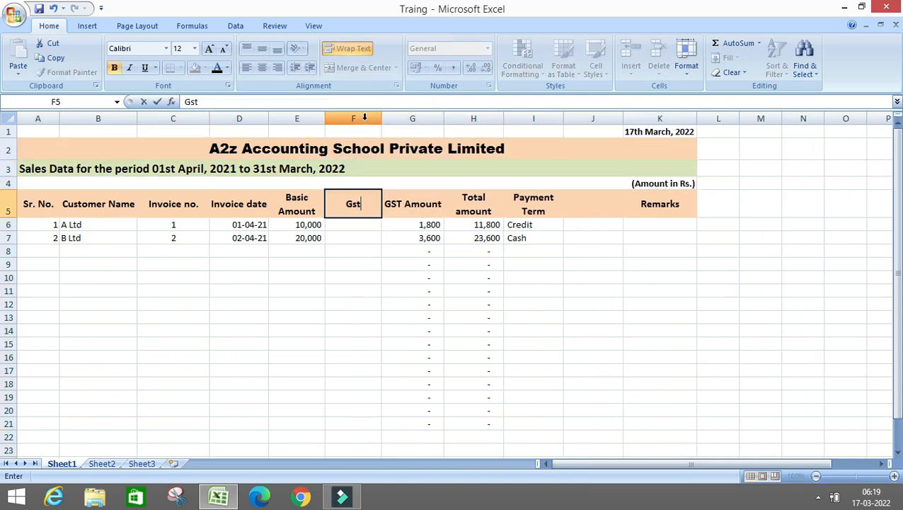
{"action": "key", "text": "BackSpace"}
{"action": "key", "text": "BackSpace"}
{"action": "type", "text": "G"}
{"action": "key", "text": "BackSpace"}
{"action": "type", "text": "ST Rate"}
{"action": "key", "text": "Return"}
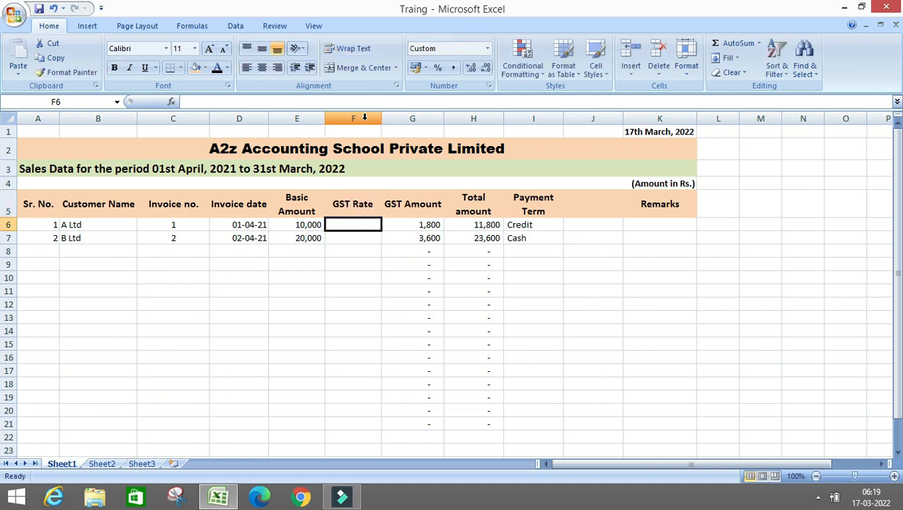
Step: Enter 18 as the GST rate for both invoices in cells F6 and F7
{"action": "type", "text": "18"}
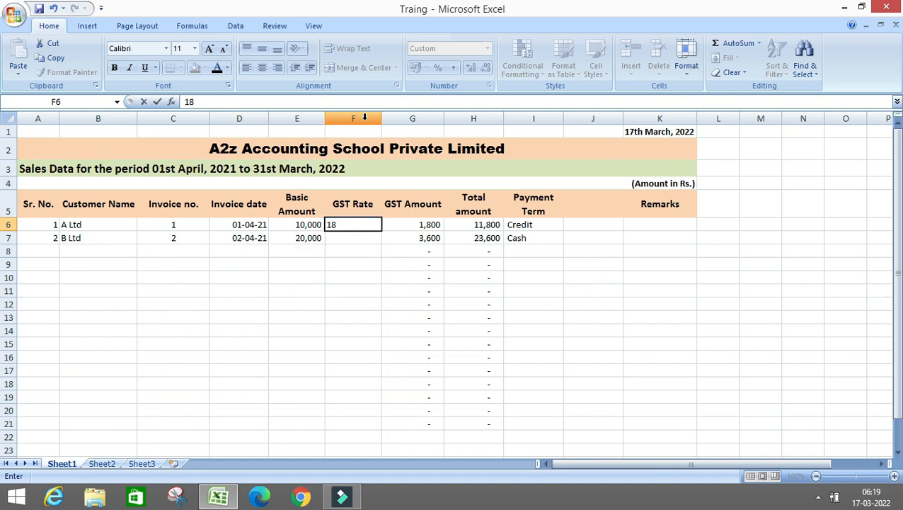
{"action": "key", "text": "Return"}
{"action": "type", "text": "18"}
{"action": "key", "text": "Return"}
Step: Replace the GST Amount formula in G6 with =E6*F6% so it uses the GST Rate column
{"action": "key", "text": "Up"}
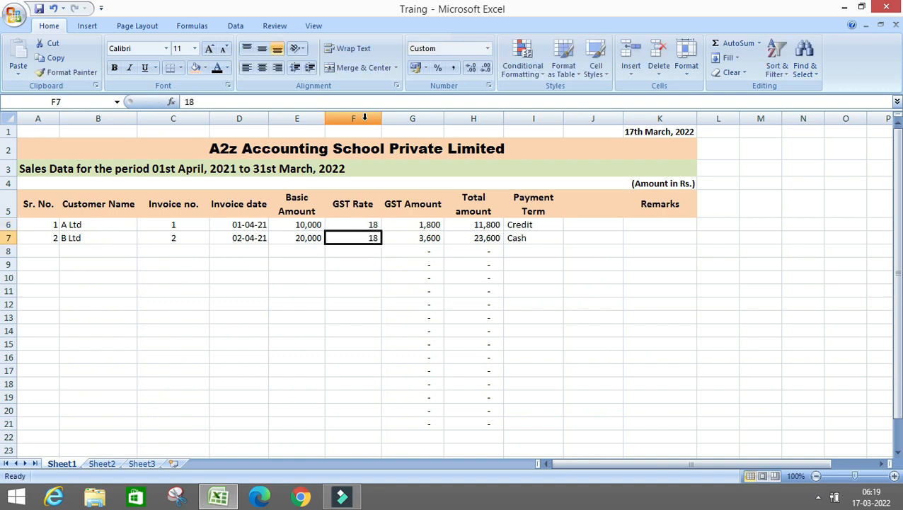
{"action": "key", "text": "Up"}
{"action": "key", "text": "Right"}
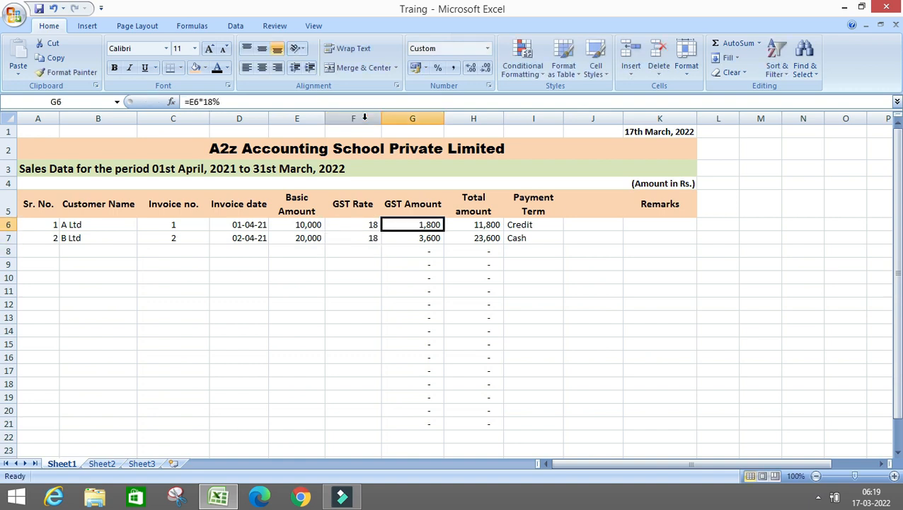
{"action": "key", "text": "F2"}
{"action": "key", "text": "Escape"}
{"action": "type", "text": "="}
{"action": "key", "text": "Left"}
{"action": "key", "text": "Left"}
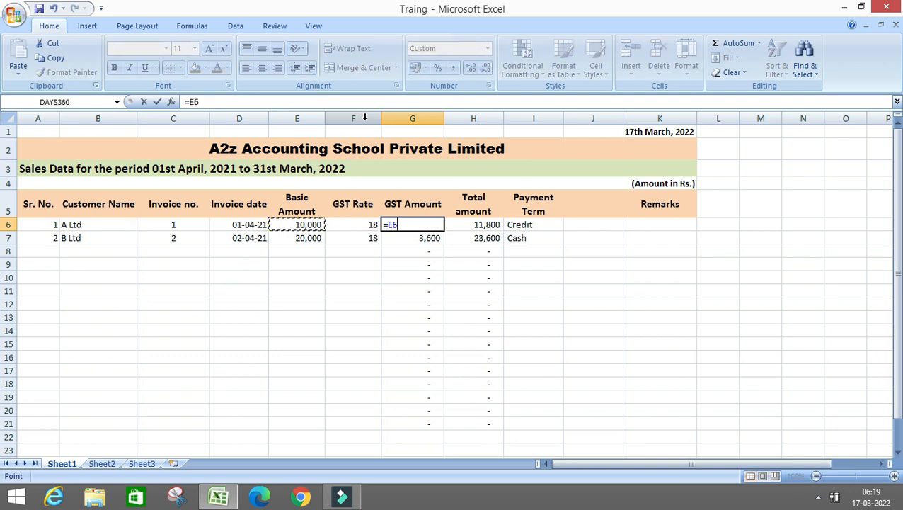
{"action": "type", "text": "*"}
{"action": "key", "text": "Left"}
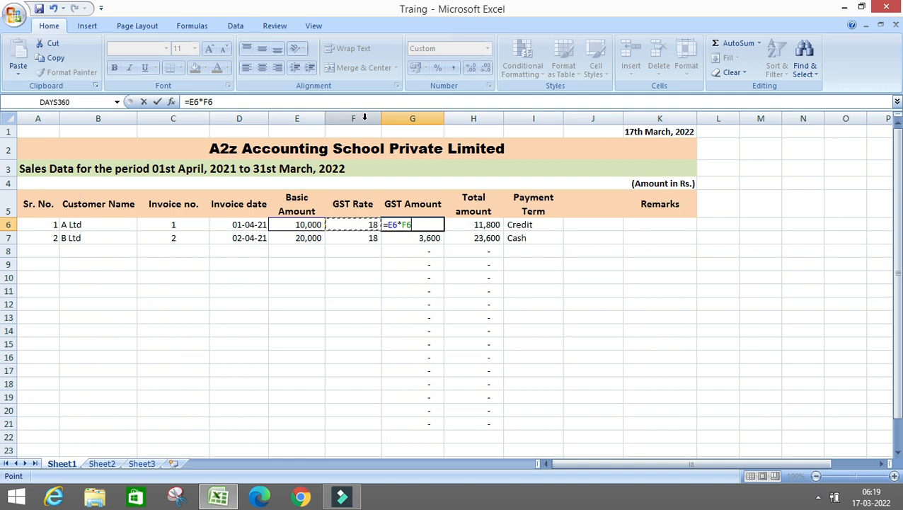
{"action": "type", "text": "%"}
{"action": "key", "text": "Return"}
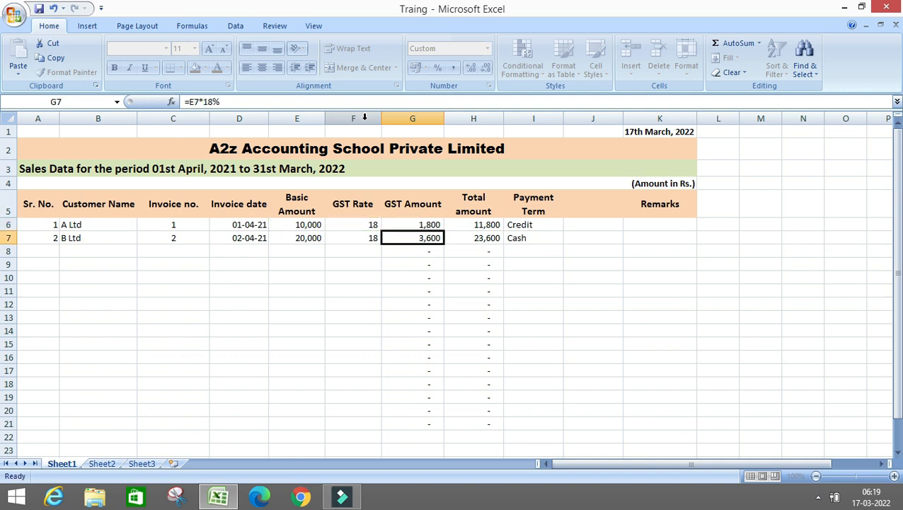
Step: Copy the GST Amount formula from G6 down to cells G7 through G21
{"action": "key", "text": "Return"}
{"action": "key", "text": "Up"}
{"action": "key", "text": "Up"}
{"action": "key", "text": "ctrl+c"}
{"action": "key", "text": "Down"}
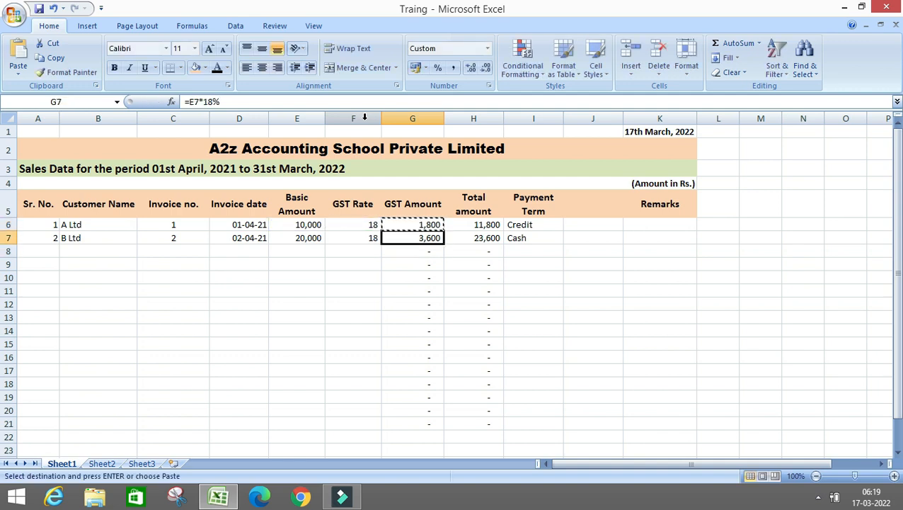
{"action": "key", "text": "shift+Down"}
{"action": "key", "text": "shift+Down"}
{"action": "key", "text": "shift+Down"}
{"action": "key", "text": "shift+Down"}
{"action": "key", "text": "shift+Down"}
{"action": "key", "text": "shift+Down"}
{"action": "key", "text": "shift+Down"}
{"action": "key", "text": "shift+Down"}
{"action": "key", "text": "shift+Down"}
{"action": "key", "text": "shift+Down"}
{"action": "key", "text": "shift+Down"}
{"action": "key", "text": "shift+Down"}
{"action": "key", "text": "shift+Down"}
{"action": "key", "text": "shift+Down"}
{"action": "key", "text": "Return"}
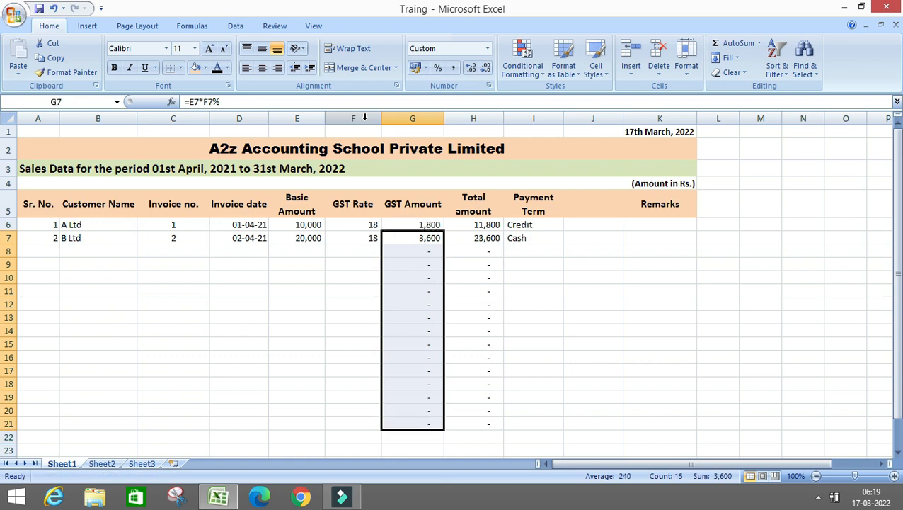
Step: Enter the column header "Sale Person" in cell J5 of the blank column before Remarks
{"action": "key", "text": "Right"}
{"action": "key", "text": "Right"}
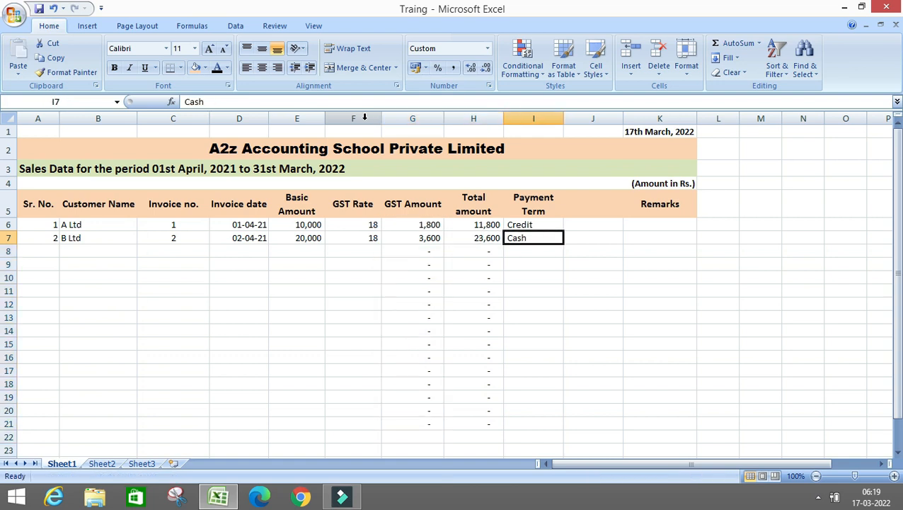
{"action": "left_click", "coordinate": [582, 200]}
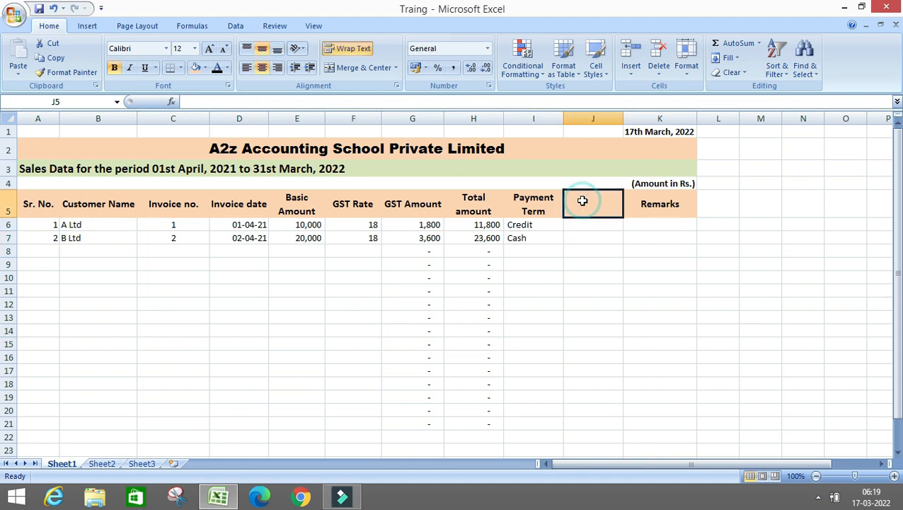
{"action": "type", "text": "Sale "}
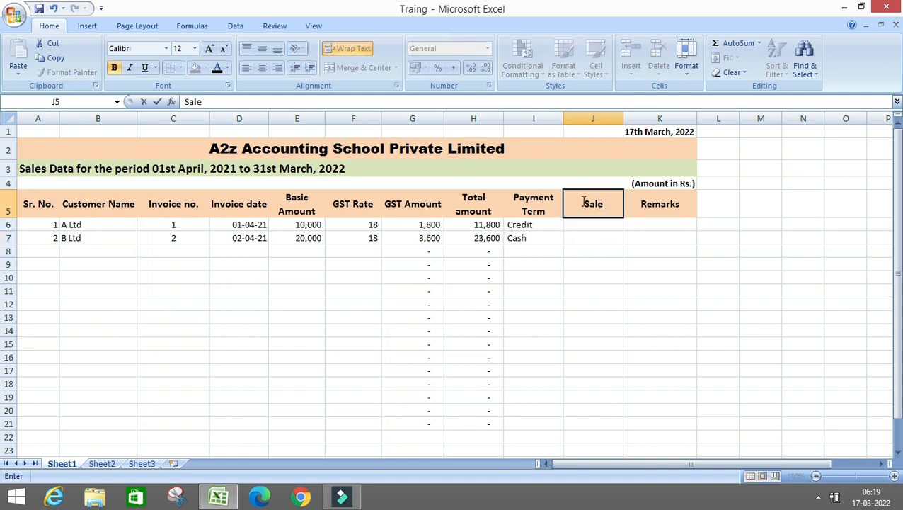
{"action": "type", "text": "Person"}
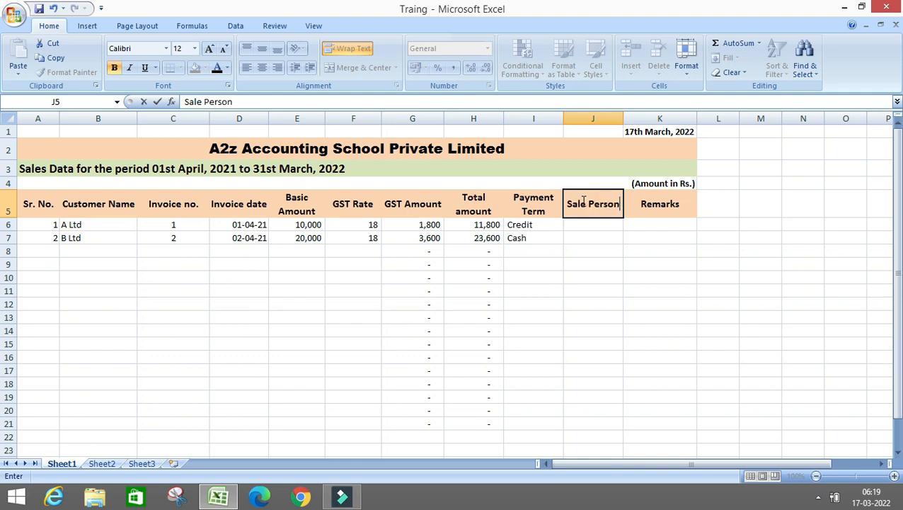
{"action": "key", "text": "Return"}
Step: Enter a salesperson's name for each of the two invoices in cells J6 and J7
{"action": "type", "text": "Ram"}
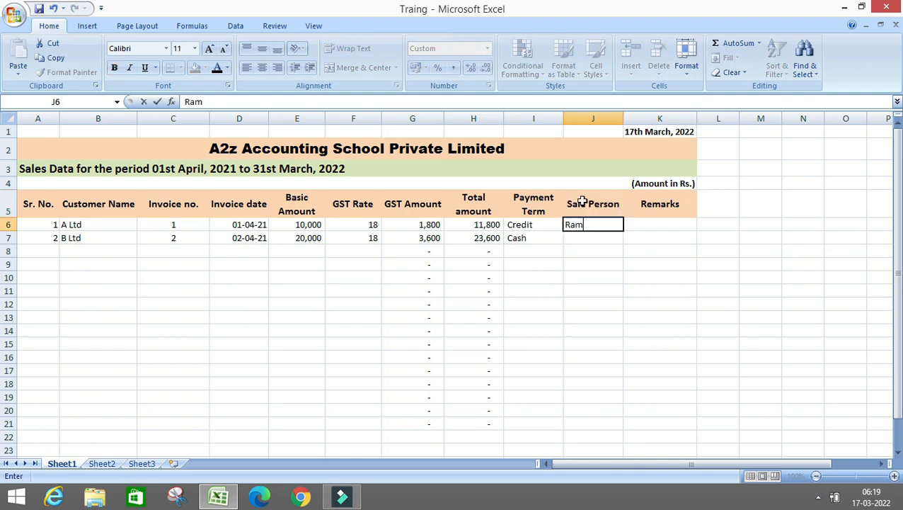
{"action": "key", "text": "Return"}
{"action": "type", "text": "Shy"}
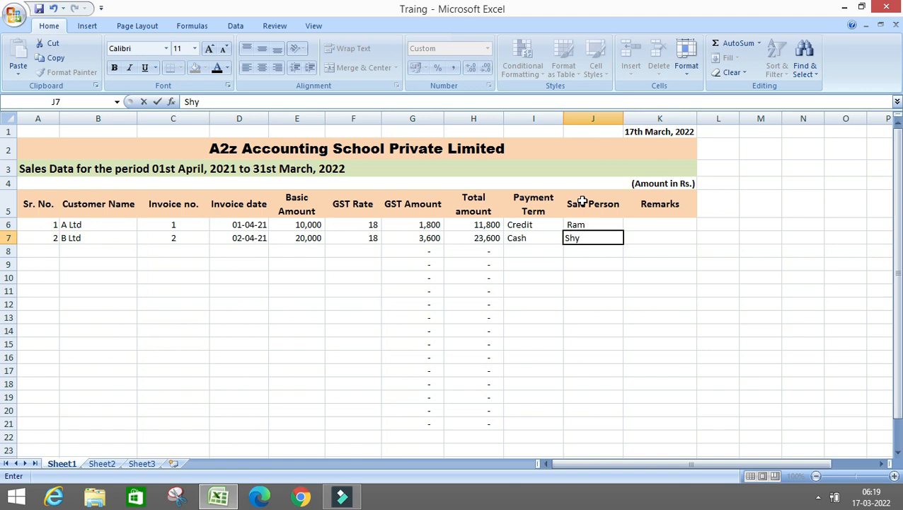
{"action": "type", "text": "am"}
{"action": "key", "text": "Return"}
{"action": "key", "text": "Up"}
{"action": "key", "text": "Up"}
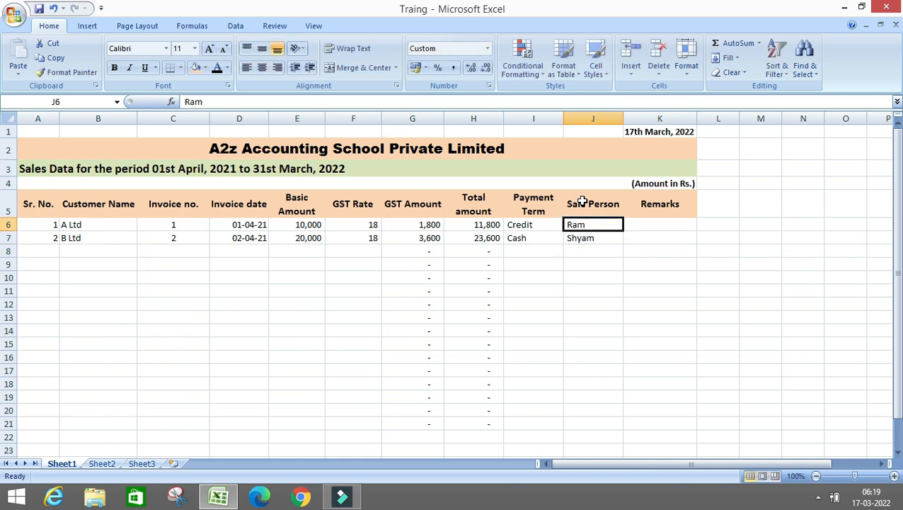
Step: Insert a new column before Remarks and enter the header "Region" in cell K5
{"action": "left_click", "coordinate": [662, 117]}
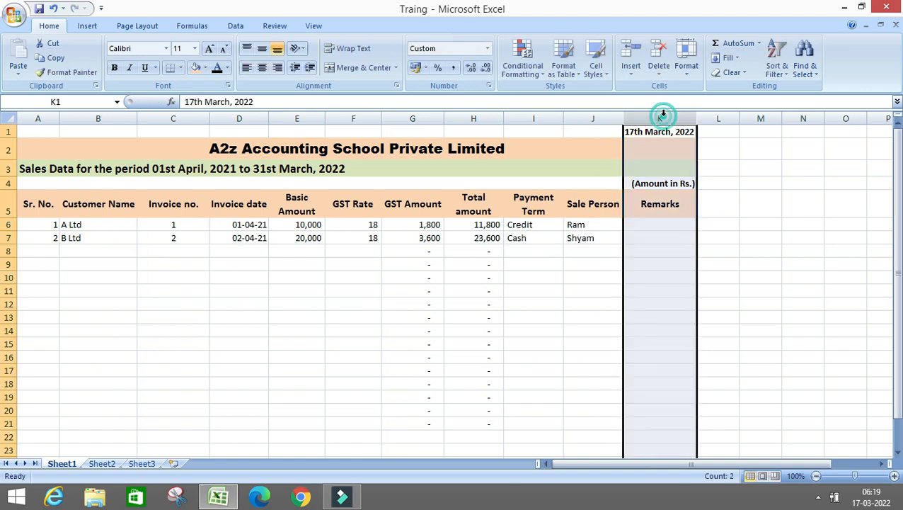
{"action": "key", "text": "ctrl+shift+plus"}
{"action": "key", "text": "Down"}
{"action": "key", "text": "Down"}
{"action": "key", "text": "Down"}
{"action": "key", "text": "Down"}
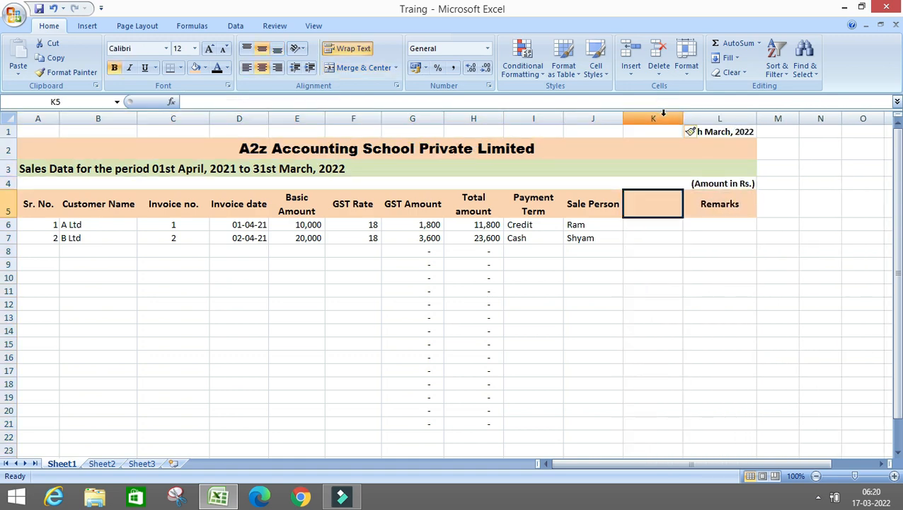
{"action": "type", "text": "Region"}
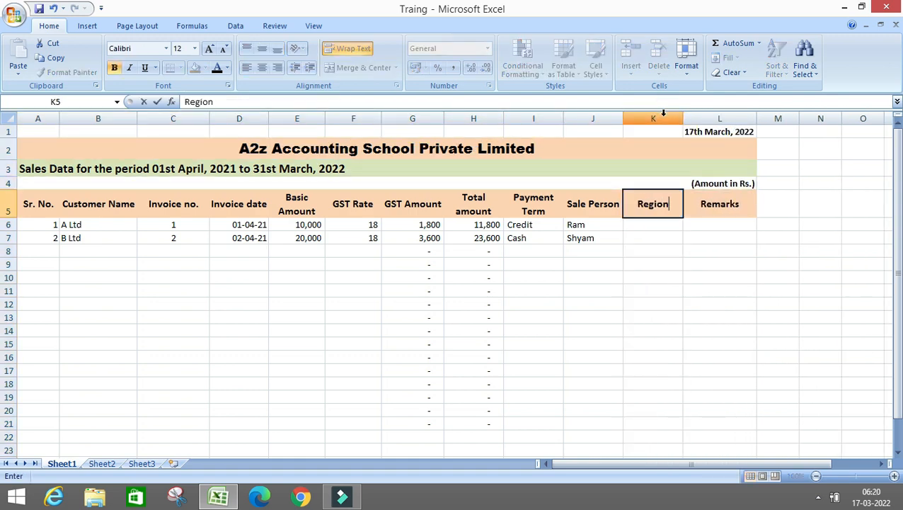
{"action": "key", "text": "Return"}
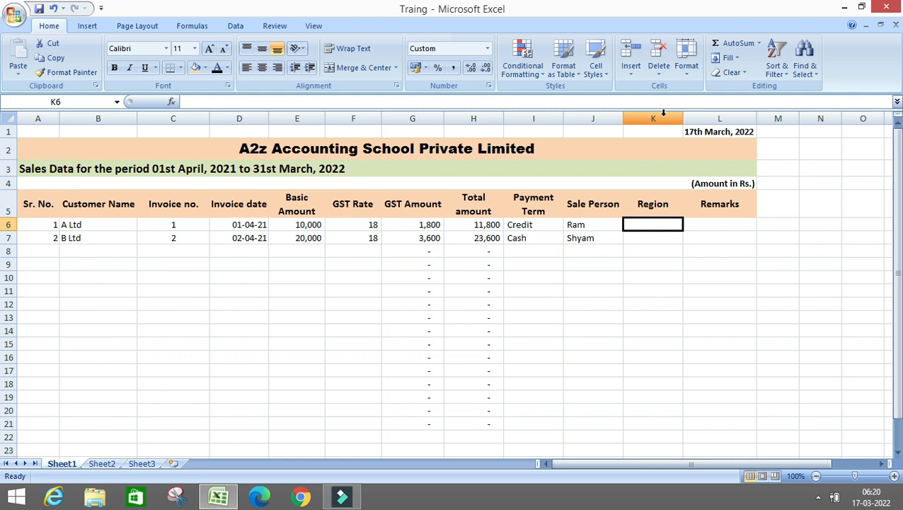
Step: Enter the regions North in K6 and South in K7
{"action": "type", "text": "Not"}
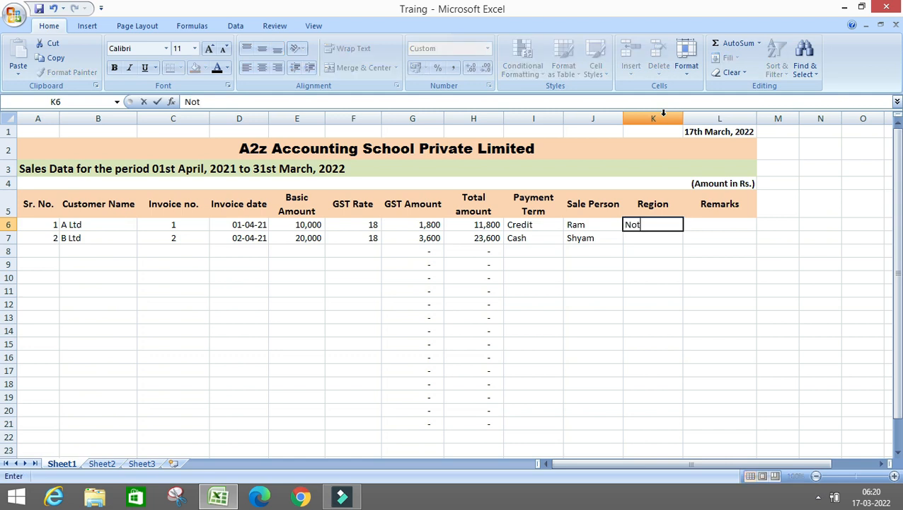
{"action": "key", "text": "BackSpace"}
{"action": "type", "text": "rth"}
{"action": "key", "text": "Return"}
{"action": "type", "text": "South"}
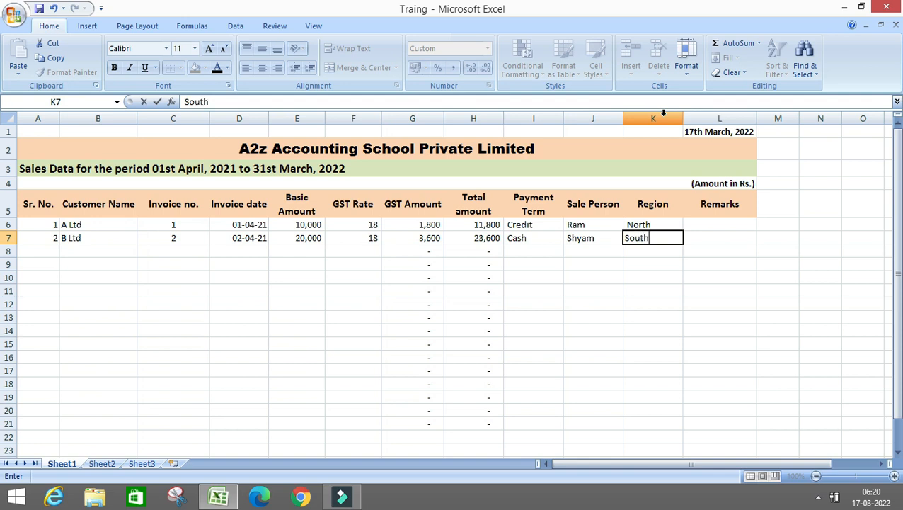
{"action": "key", "text": "Return"}
Step: Start the third record in row 8 with serial number 3, customer C Ltd and invoice number 3
{"action": "key", "text": "Up"}
{"action": "key", "text": "Left"}
{"action": "key", "text": "Left"}
{"action": "key", "text": "Left"}
{"action": "key", "text": "Left"}
{"action": "key", "text": "Left"}
{"action": "key", "text": "Left"}
{"action": "key", "text": "Left"}
{"action": "key", "text": "Left"}
{"action": "key", "text": "Left"}
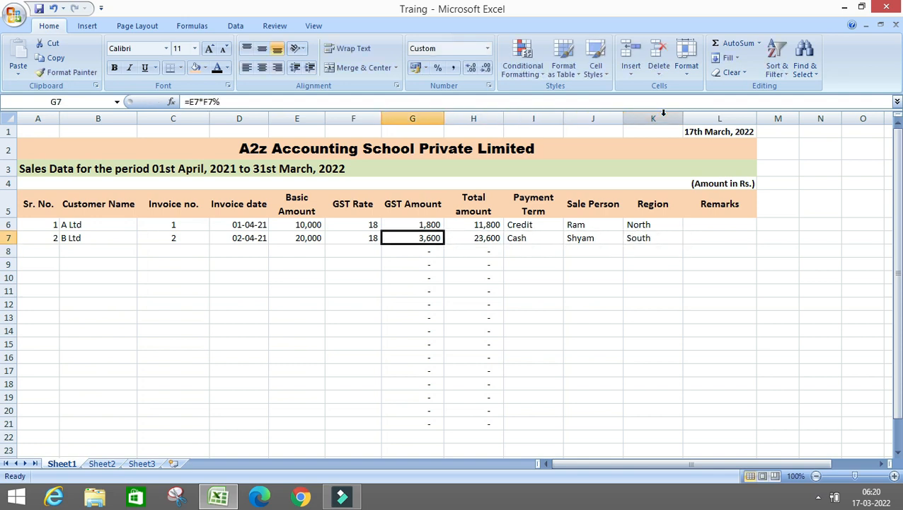
{"action": "key", "text": "Left"}
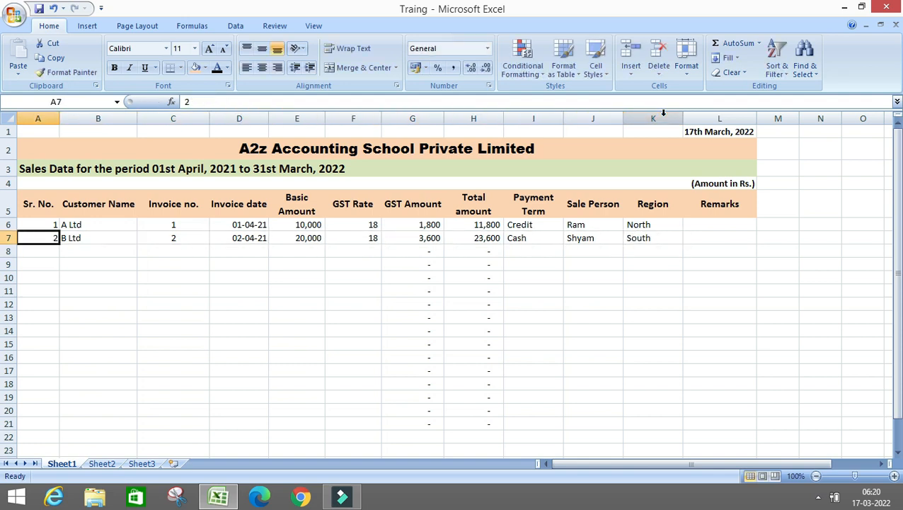
{"action": "key", "text": "Down"}
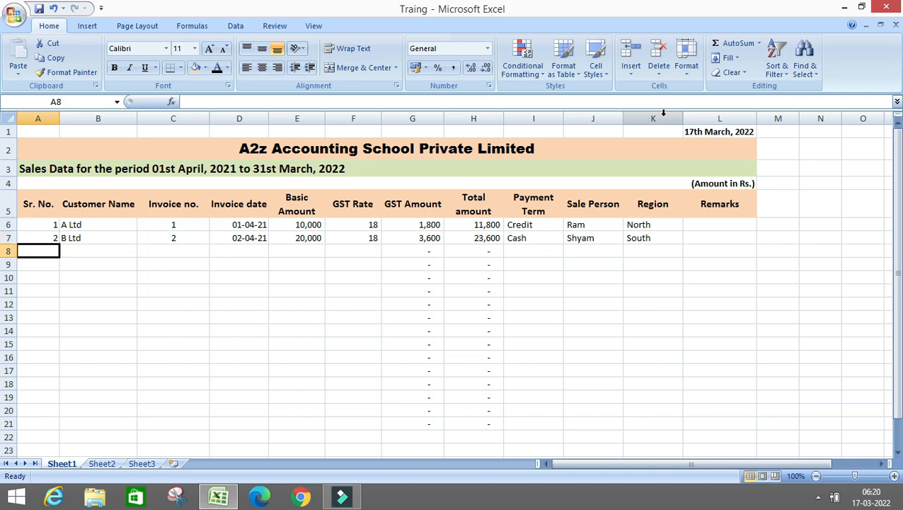
{"action": "type", "text": "3"}
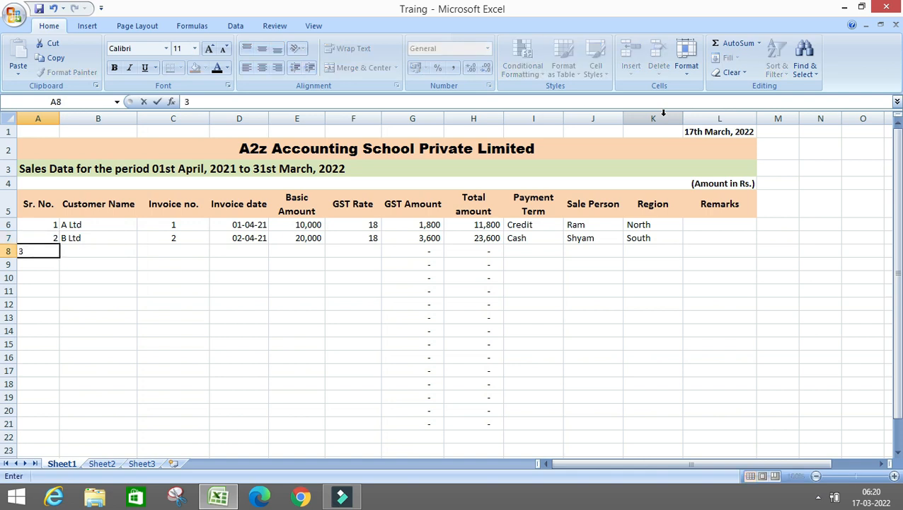
{"action": "key", "text": "Tab"}
{"action": "type", "text": "C Ltd"}
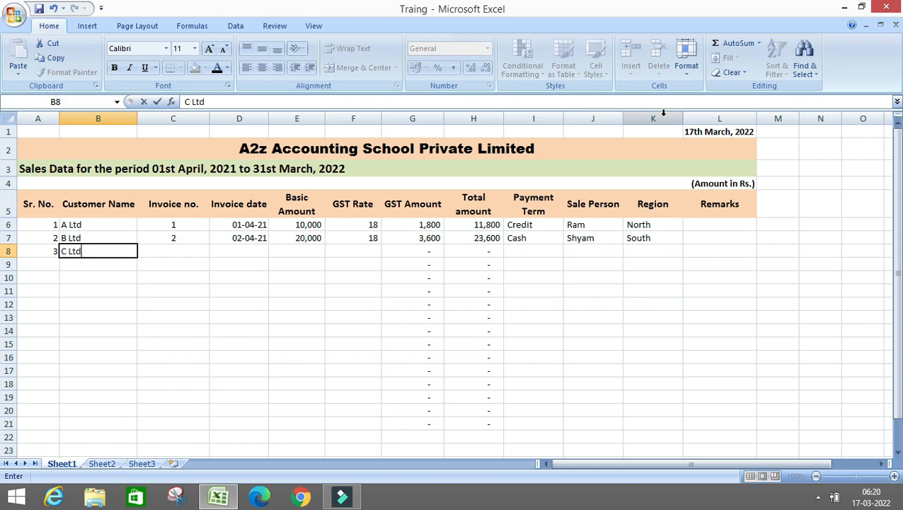
{"action": "key", "text": "Tab"}
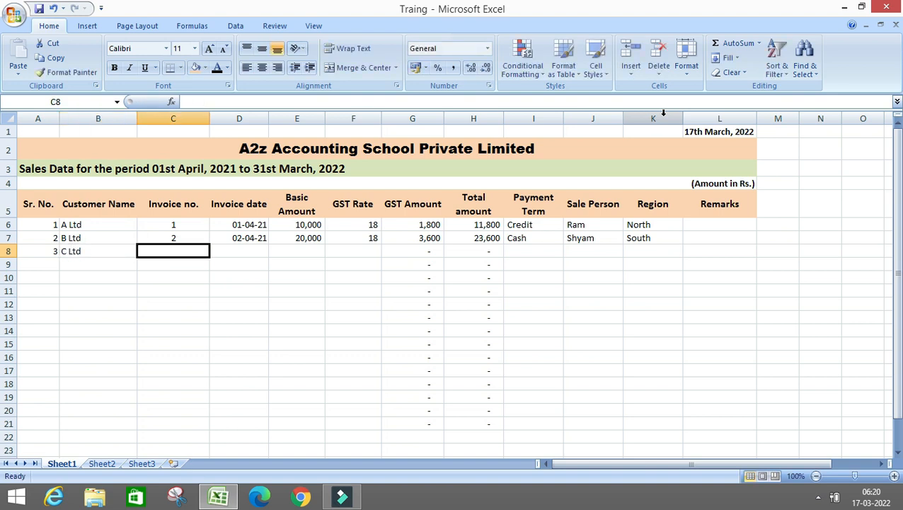
{"action": "type", "text": "3"}
{"action": "key", "text": "Tab"}
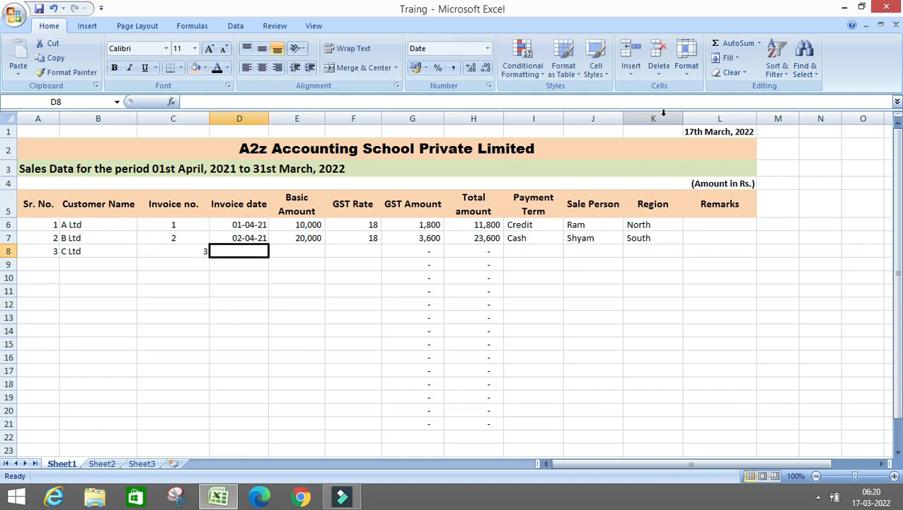
Step: Copy the centred formatting of invoice number cell C7 to cells C8 through C21
{"action": "key", "text": "Left"}
{"action": "key", "text": "Up"}
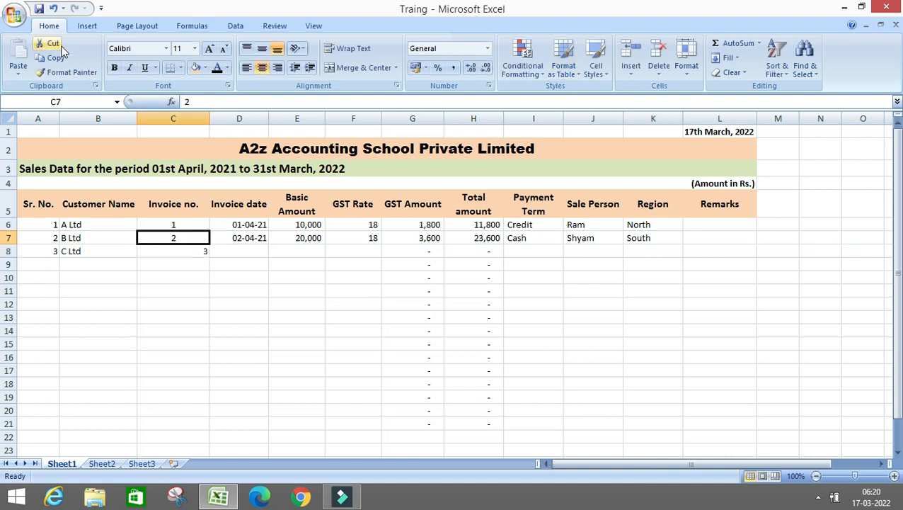
{"action": "left_click", "coordinate": [63, 73]}
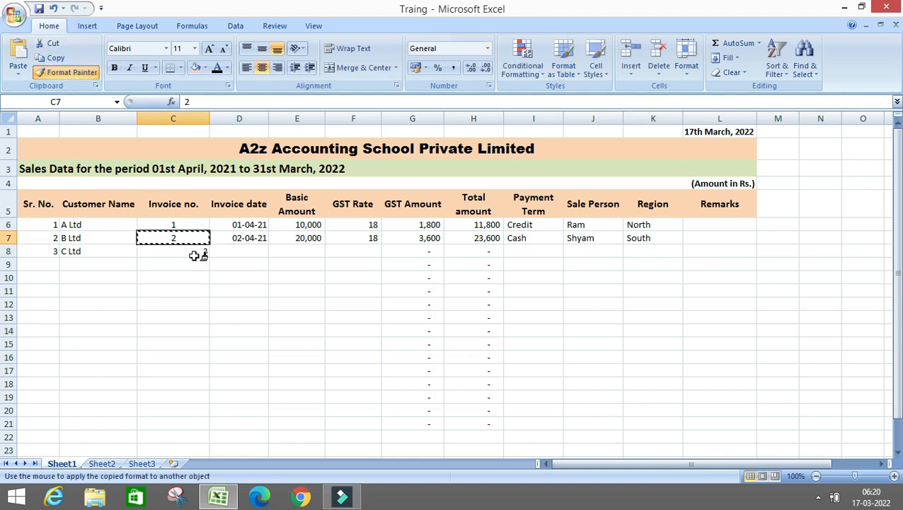
{"action": "left_click_drag", "start_coordinate": [197, 254], "coordinate": [193, 421]}
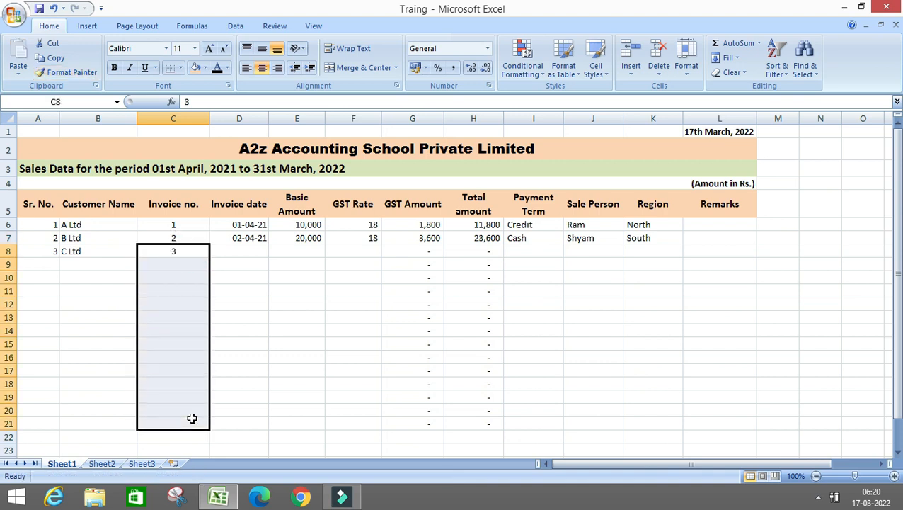
Step: Enter the invoice date 03/04/2021 for C Ltd in cell D8
{"action": "left_click", "coordinate": [236, 253]}
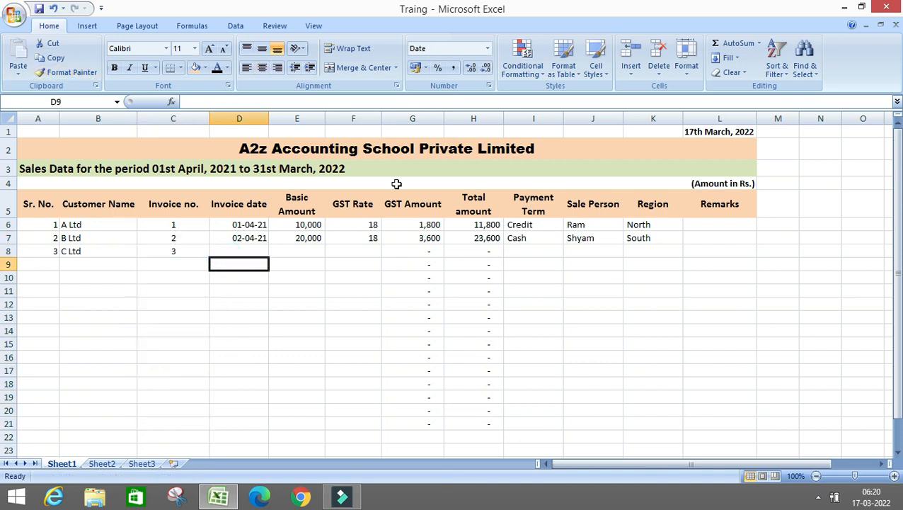
{"action": "type", "text": "03/04/2021"}
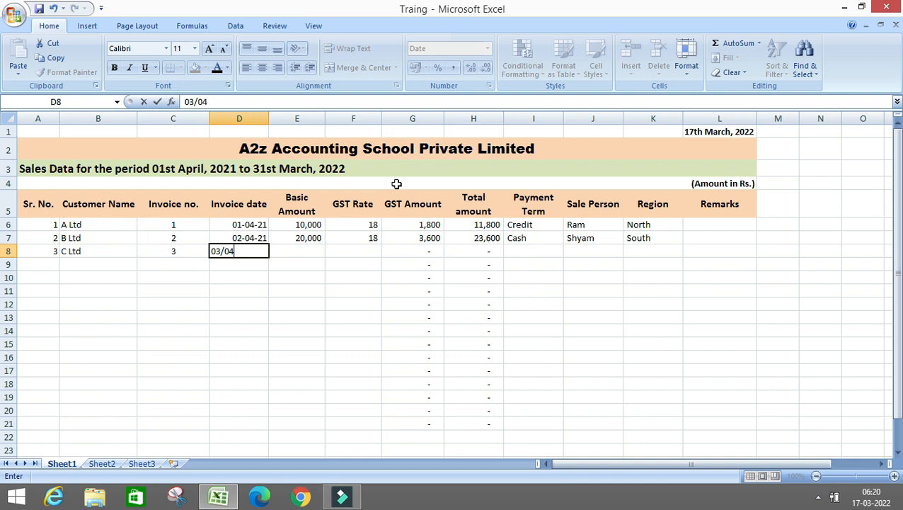
{"action": "key", "text": "Return"}
{"action": "key", "text": "Up"}
{"action": "key", "text": "Up"}
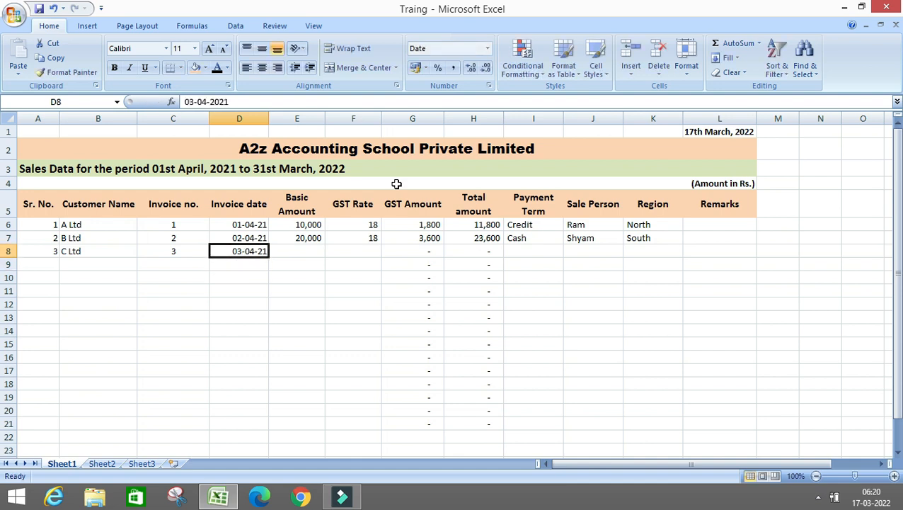
Step: Enter basic amount 30000 in E8 and GST rate 12 in F8, then check the GST Amount formula in G8
{"action": "key", "text": "Down"}
{"action": "key", "text": "Right"}
{"action": "type", "text": "30000"}
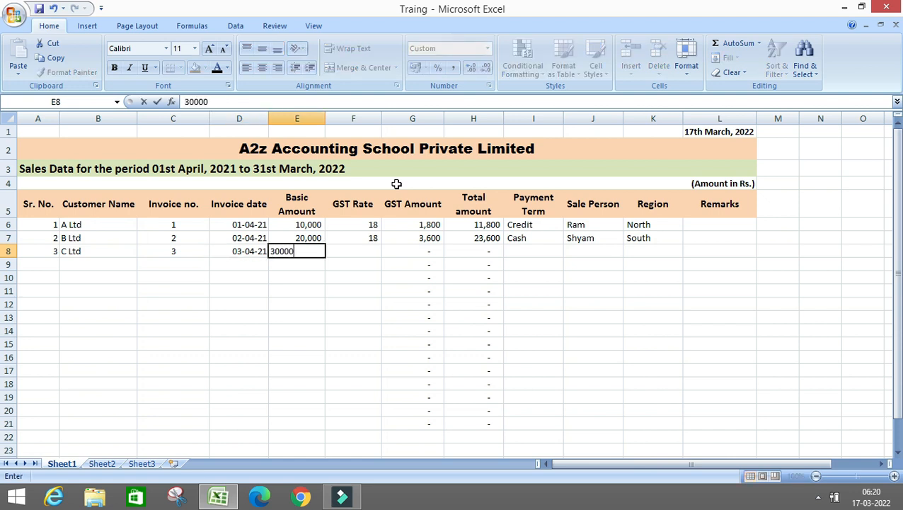
{"action": "key", "text": "Tab"}
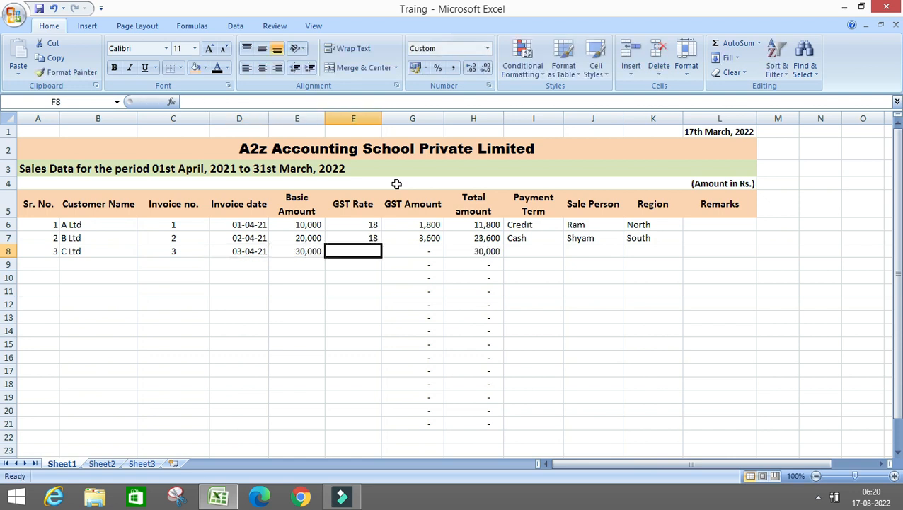
{"action": "type", "text": "12"}
{"action": "key", "text": "Tab"}
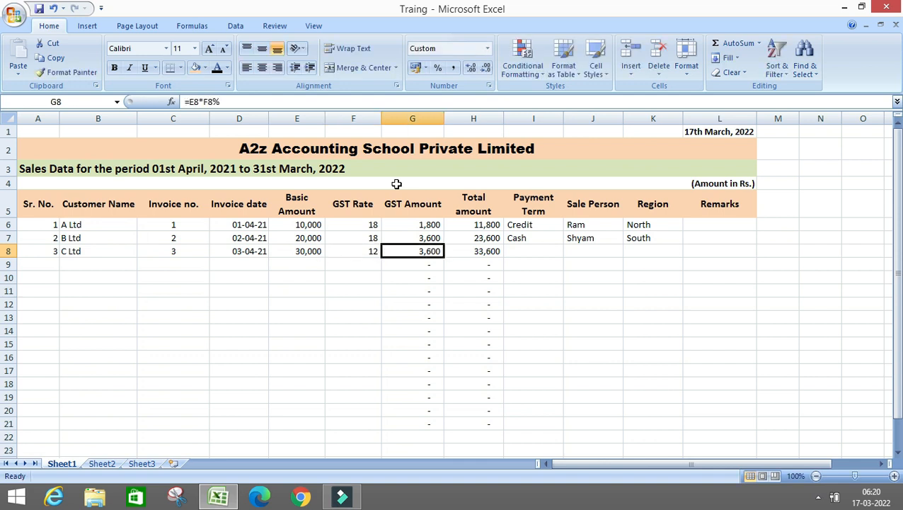
{"action": "key", "text": "F2"}
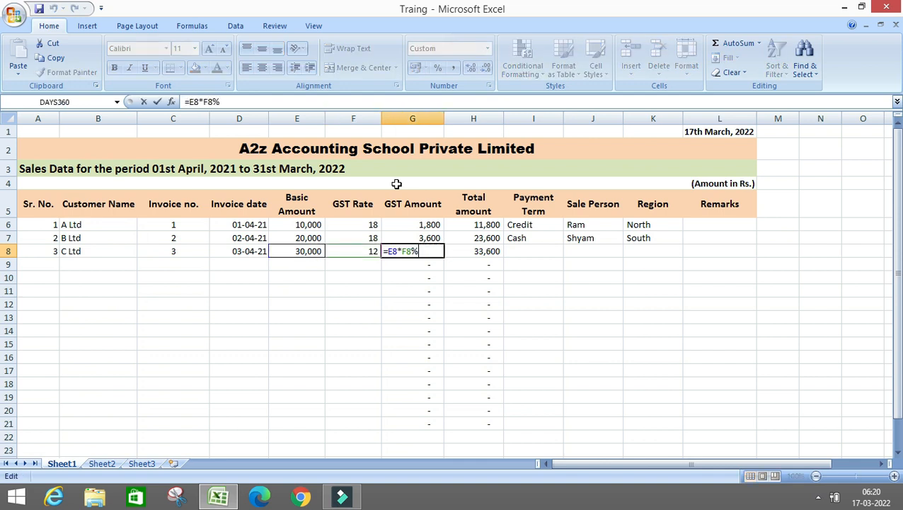
{"action": "key", "text": "Escape"}
Step: Enter Cash as the payment term in I8 and the salesperson's name in J8
{"action": "key", "text": "Tab"}
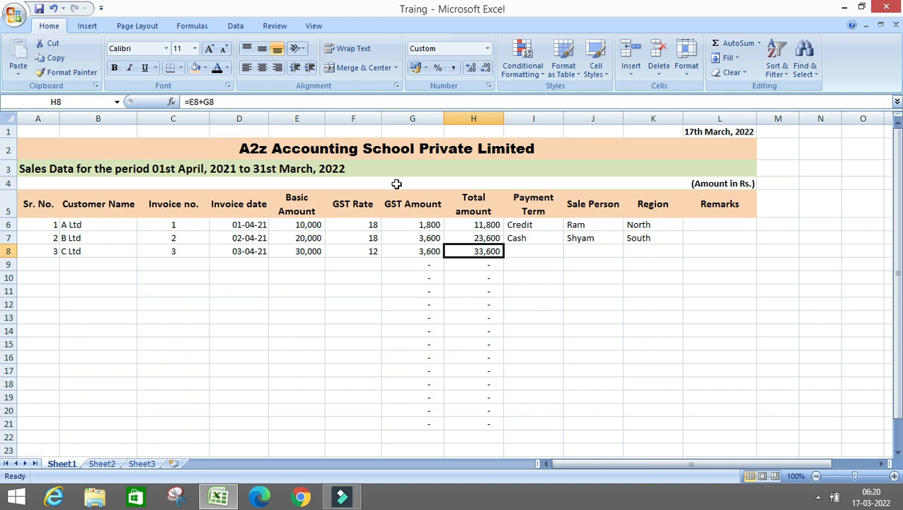
{"action": "key", "text": "Tab"}
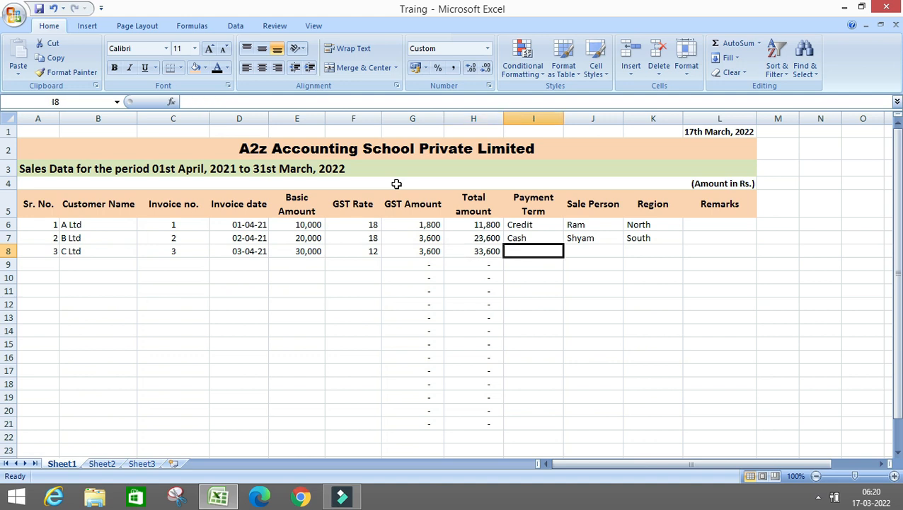
{"action": "type", "text": "c"}
{"action": "key", "text": "BackSpace"}
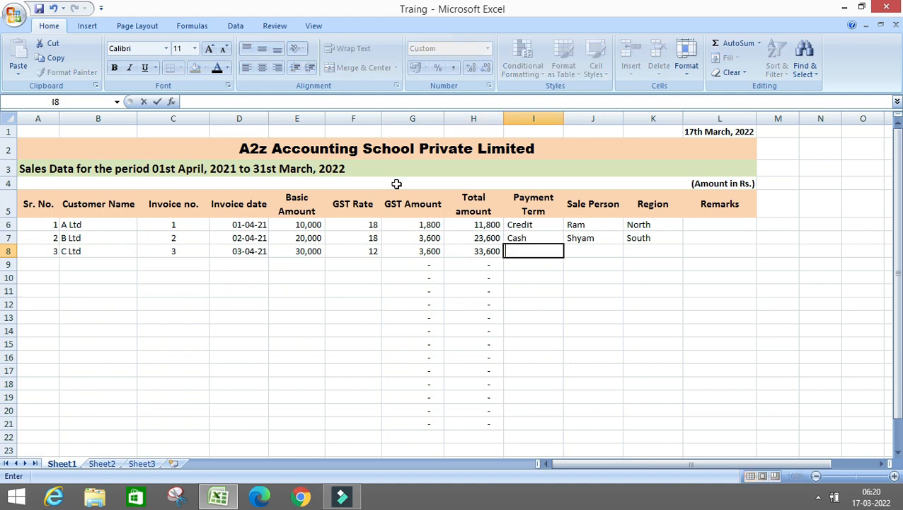
{"action": "type", "text": "Cash"}
{"action": "key", "text": "Tab"}
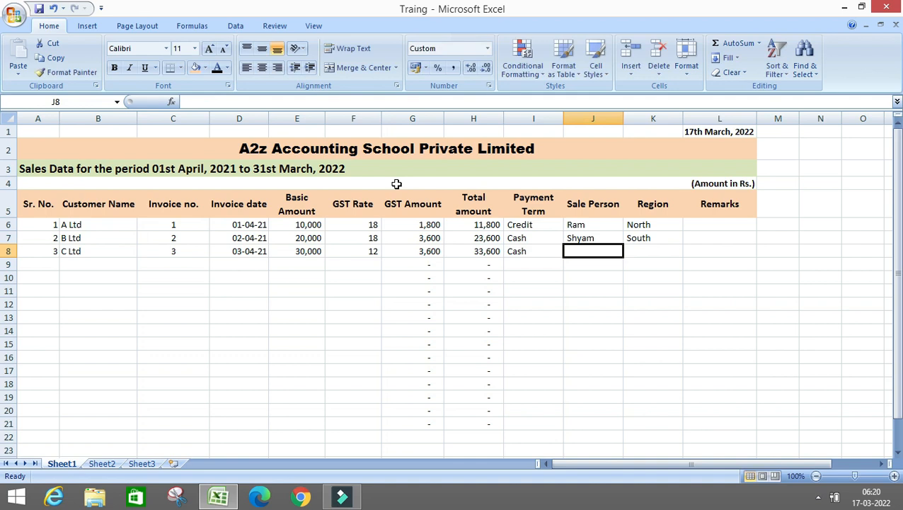
{"action": "type", "text": "Ram"}
{"action": "key", "text": "Tab"}
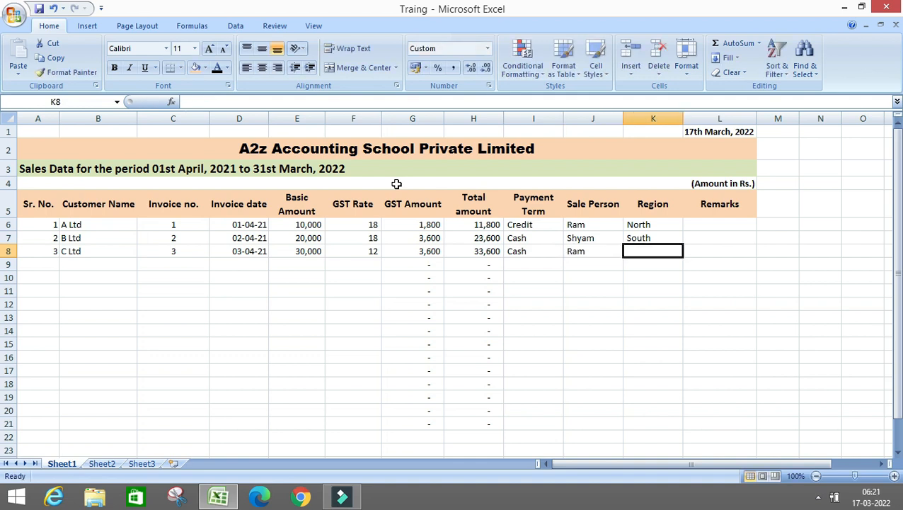
Step: Enter North as the region for C Ltd in cell K8
{"action": "type", "text": "Norty"}
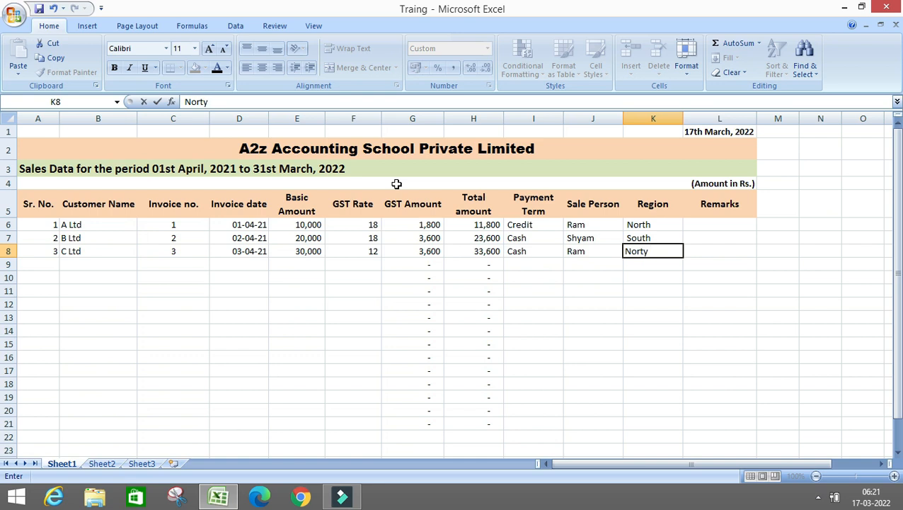
{"action": "key", "text": "BackSpace"}
{"action": "type", "text": "h"}
{"action": "key", "text": "Return"}
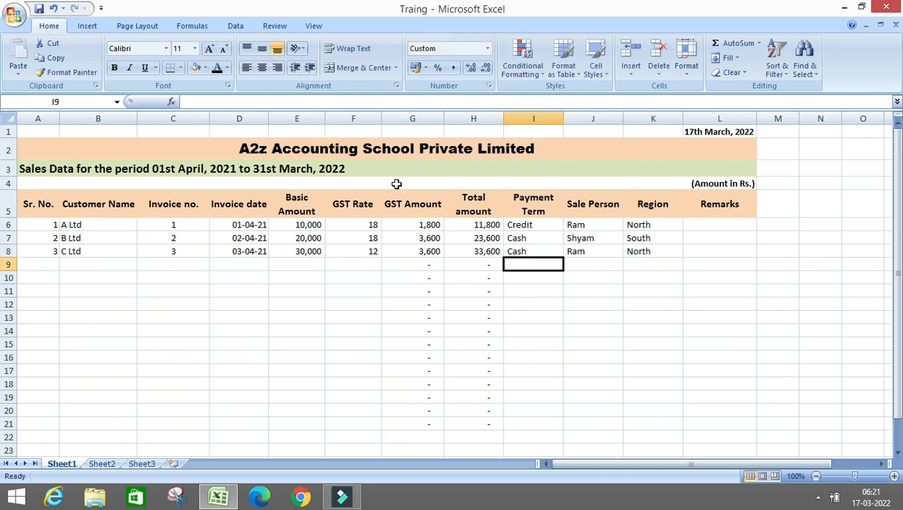
Step: Apply all borders to the sales table range A2:L21
{"action": "key", "text": "Left"}
{"action": "key", "text": "Left"}
{"action": "key", "text": "Left"}
{"action": "key", "text": "Left"}
{"action": "key", "text": "Left"}
{"action": "key", "text": "Left"}
{"action": "key", "text": "Left"}
{"action": "key", "text": "Left"}
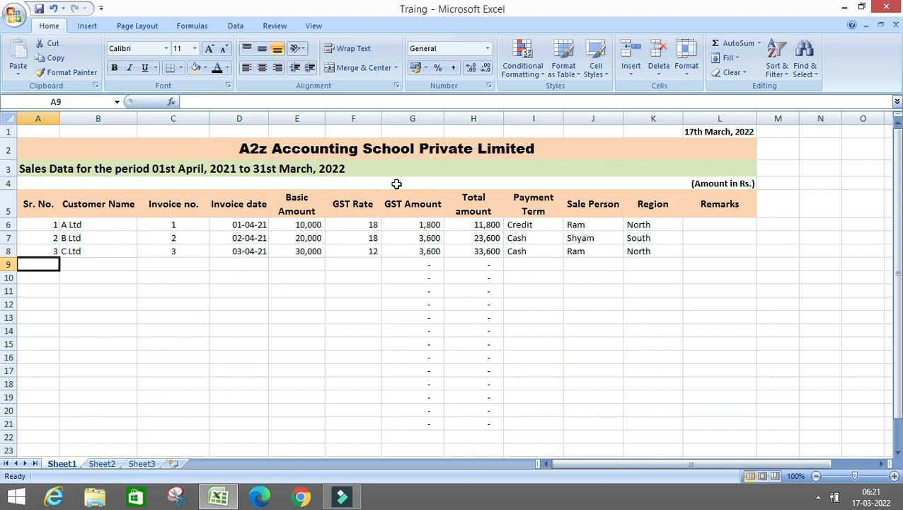
{"action": "key", "text": "Up"}
{"action": "key", "text": "Up"}
{"action": "key", "text": "Up"}
{"action": "key", "text": "Up"}
{"action": "key", "text": "Up"}
{"action": "key", "text": "Up"}
{"action": "key", "text": "Up"}
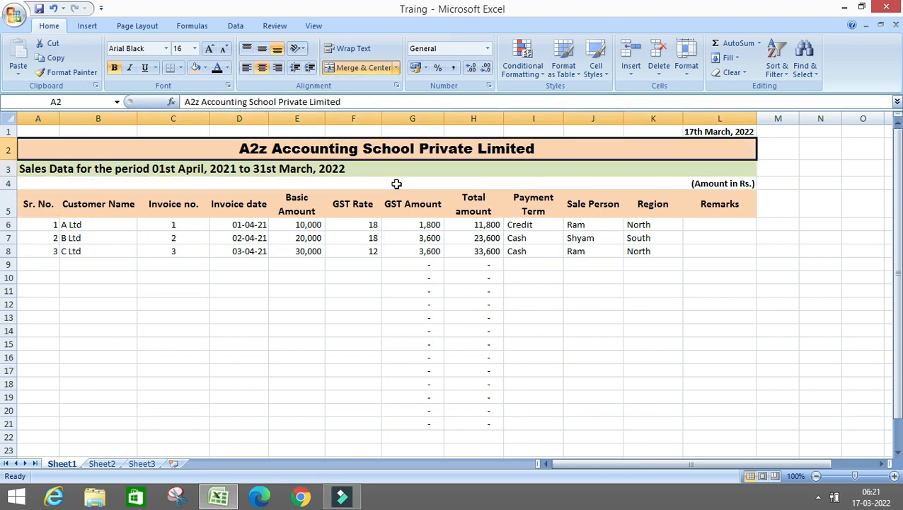
{"action": "key", "text": "shift+Down"}
{"action": "key", "text": "shift+Down"}
{"action": "key", "text": "shift+Down"}
{"action": "key", "text": "shift+Down"}
{"action": "key", "text": "shift+Down"}
{"action": "key", "text": "shift+Down"}
{"action": "key", "text": "shift+Down"}
{"action": "key", "text": "shift+Down"}
{"action": "key", "text": "shift+Down"}
{"action": "key", "text": "shift+Down"}
{"action": "key", "text": "shift+Down"}
{"action": "key", "text": "shift+Down"}
{"action": "key", "text": "shift+Down"}
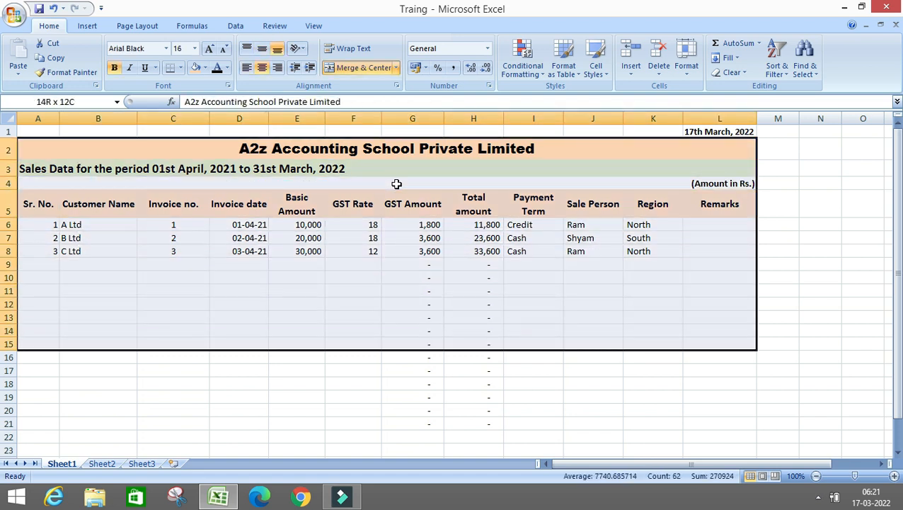
{"action": "key", "text": "shift+Down"}
{"action": "key", "text": "shift+Down"}
{"action": "key", "text": "shift+Down"}
{"action": "key", "text": "Up"}
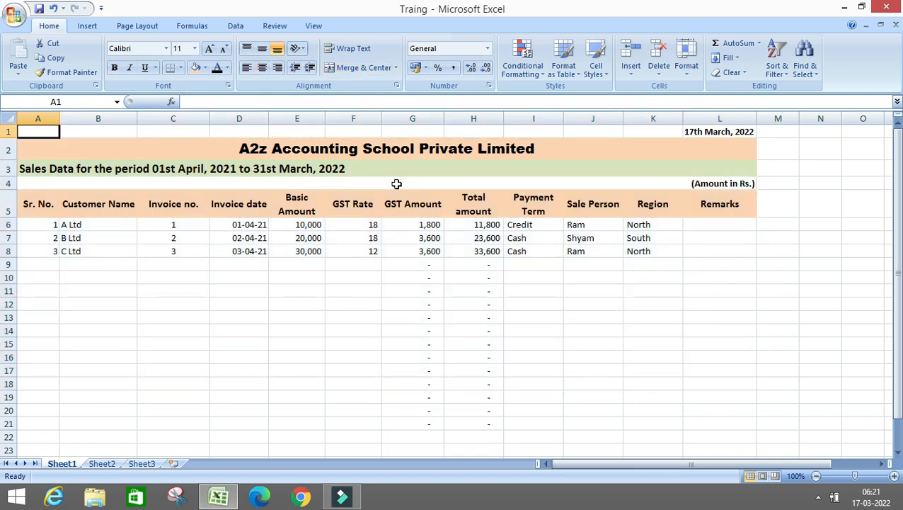
{"action": "key", "text": "Down"}
{"action": "key", "text": "shift+Down"}
{"action": "key", "text": "shift+Down"}
{"action": "key", "text": "shift+Down"}
{"action": "key", "text": "shift+Down"}
{"action": "key", "text": "shift+Down"}
{"action": "key", "text": "shift+Down"}
{"action": "key", "text": "shift+Down"}
{"action": "key", "text": "shift+Down"}
{"action": "key", "text": "shift+Down"}
{"action": "key", "text": "shift+Down"}
{"action": "key", "text": "shift+Down"}
{"action": "key", "text": "shift+Down"}
{"action": "key", "text": "shift+Down"}
{"action": "key", "text": "shift+Down"}
{"action": "key", "text": "shift+Down"}
{"action": "key", "text": "shift+Down"}
{"action": "key", "text": "shift+Down"}
{"action": "key", "text": "shift+Down"}
{"action": "key", "text": "shift+Down"}
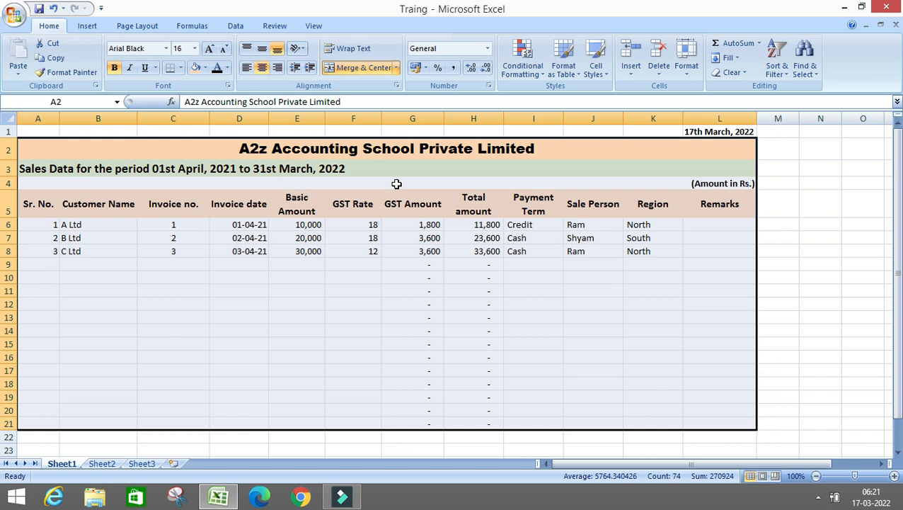
{"action": "left_click", "coordinate": [182, 70]}
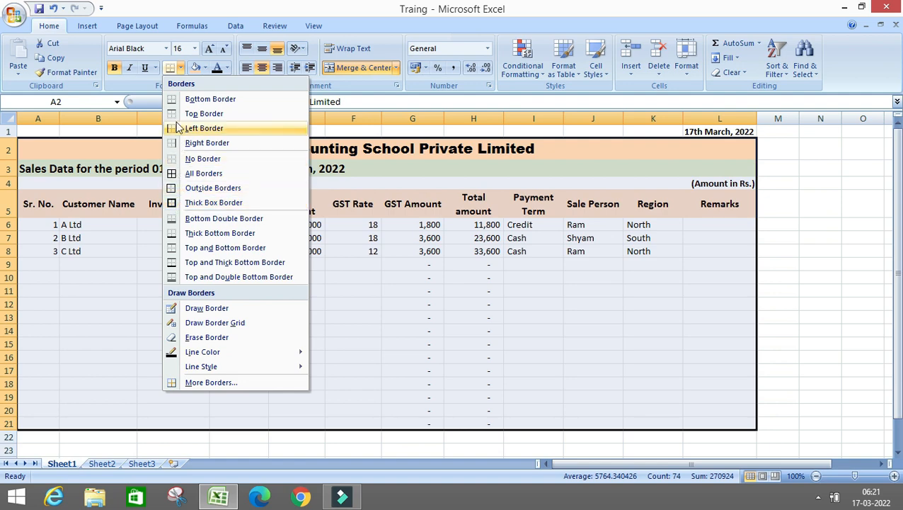
{"action": "left_click", "coordinate": [178, 175]}
{"action": "left_click", "coordinate": [375, 334]}
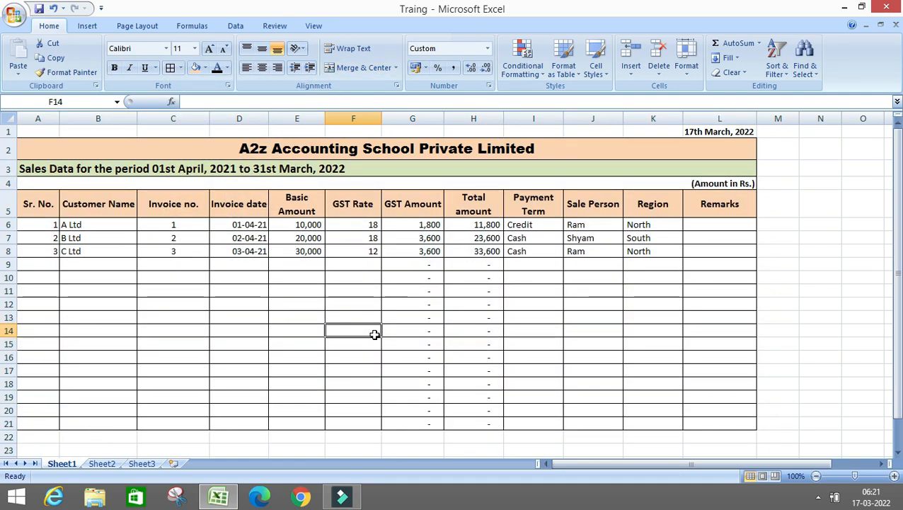
Step: Undo the borders just applied to the sales table
{"action": "key", "text": "Up"}
{"action": "key", "text": "Up"}
{"action": "key", "text": "Up"}
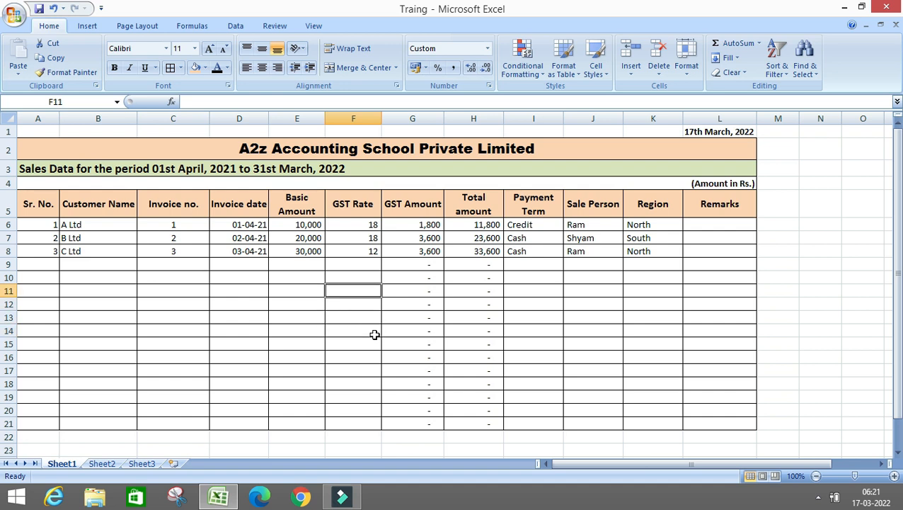
{"action": "key", "text": "ctrl+a"}
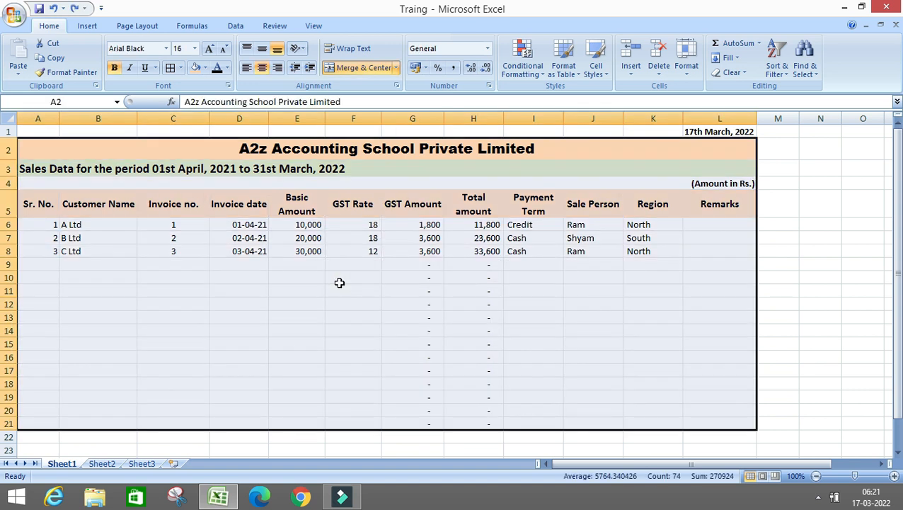
Step: Reselect the sales table from the title row through row 21 and give every cell thin borders
{"action": "left_click", "coordinate": [152, 193]}
{"action": "key", "text": "Up"}
{"action": "key", "text": "Up"}
{"action": "key", "text": "Up"}
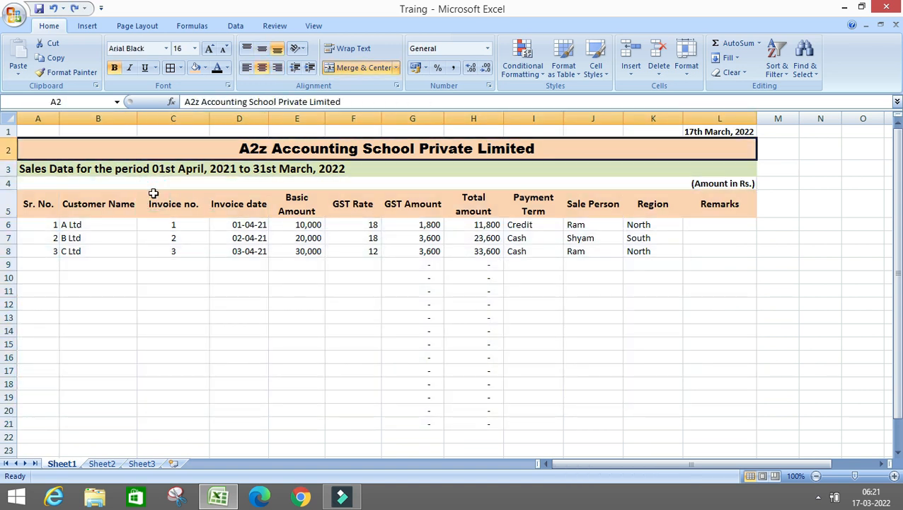
{"action": "key", "text": "shift+Down"}
{"action": "key", "text": "shift+Down"}
{"action": "key", "text": "shift+Down"}
{"action": "key", "text": "shift+Down"}
{"action": "key", "text": "shift+Down"}
{"action": "key", "text": "shift+Down"}
{"action": "key", "text": "shift+Down"}
{"action": "key", "text": "shift+Down"}
{"action": "key", "text": "shift+Down"}
{"action": "key", "text": "shift+Down"}
{"action": "key", "text": "shift+Down"}
{"action": "key", "text": "shift+Down"}
{"action": "key", "text": "shift+Down"}
{"action": "key", "text": "shift+Down"}
{"action": "key", "text": "shift+Down"}
{"action": "key", "text": "shift+Down"}
{"action": "key", "text": "shift+Down"}
{"action": "key", "text": "shift+Down"}
{"action": "key", "text": "shift+Down"}
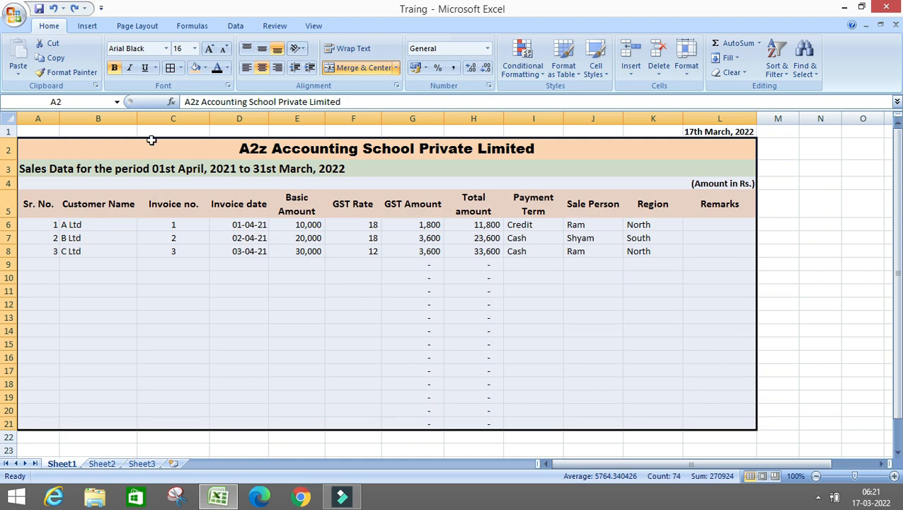
{"action": "left_click", "coordinate": [181, 67]}
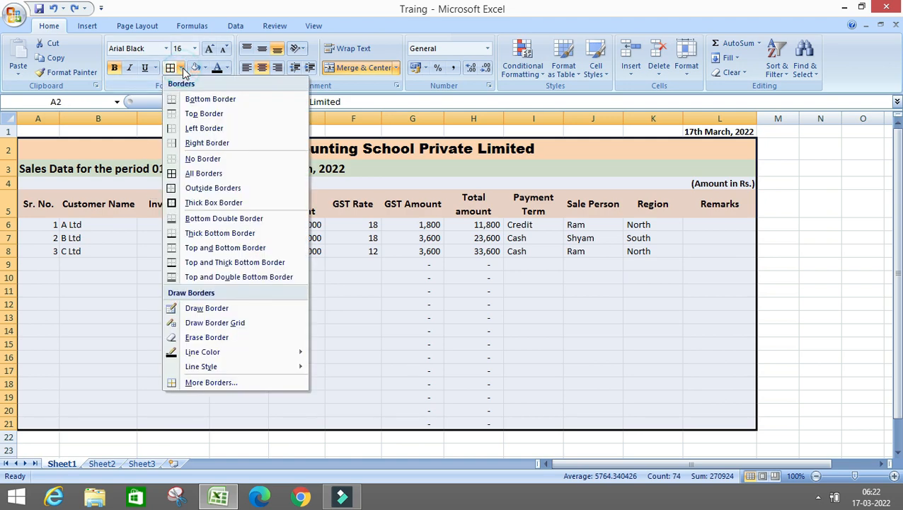
{"action": "left_click", "coordinate": [173, 176]}
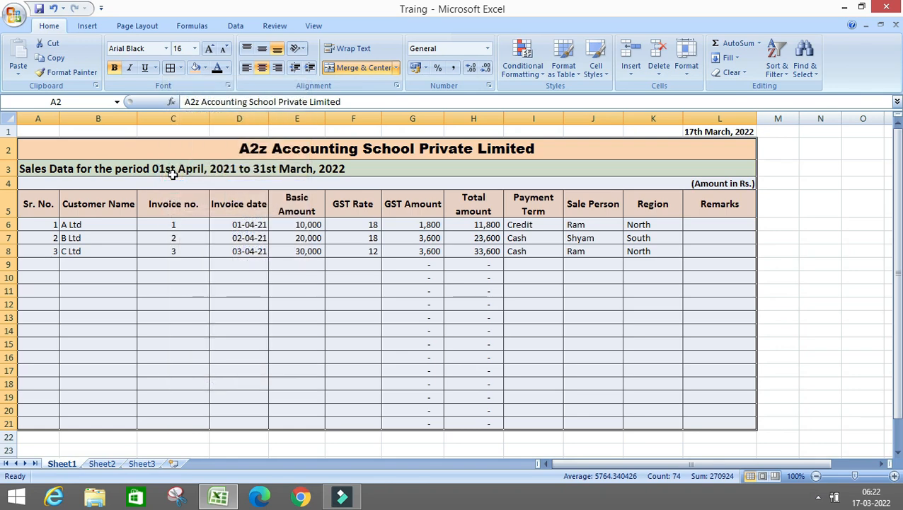
{"action": "left_click", "coordinate": [179, 320]}
Step: Format the borders of A2:L21 with the thick solid line style on all outer edges and inside lines
{"action": "key", "text": "Up"}
{"action": "key", "text": "Up"}
{"action": "key", "text": "Up"}
{"action": "key", "text": "Up"}
{"action": "key", "text": "Up"}
{"action": "key", "text": "Up"}
{"action": "key", "text": "Up"}
{"action": "key", "text": "Up"}
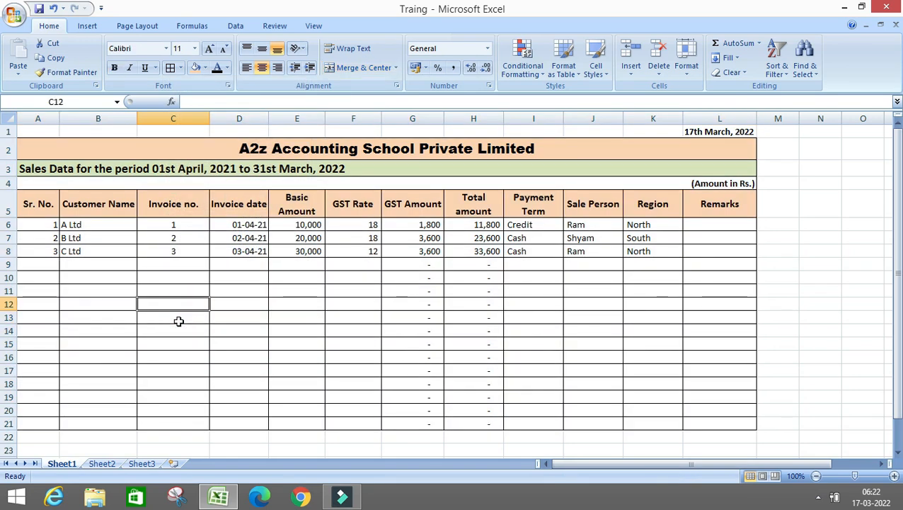
{"action": "key", "text": "Up"}
{"action": "key", "text": "Up"}
{"action": "key", "text": "Up"}
{"action": "key", "text": "shift+Down"}
{"action": "key", "text": "shift+Down"}
{"action": "key", "text": "shift+Down"}
{"action": "key", "text": "shift+Down"}
{"action": "key", "text": "shift+Down"}
{"action": "key", "text": "shift+Down"}
{"action": "key", "text": "shift+Down"}
{"action": "key", "text": "shift+Down"}
{"action": "key", "text": "shift+Down"}
{"action": "key", "text": "shift+Down"}
{"action": "key", "text": "shift+Down"}
{"action": "key", "text": "shift+Down"}
{"action": "key", "text": "shift+Down"}
{"action": "key", "text": "shift+Down"}
{"action": "key", "text": "shift+Down"}
{"action": "key", "text": "shift+Down"}
{"action": "key", "text": "shift+Down"}
{"action": "key", "text": "shift+Down"}
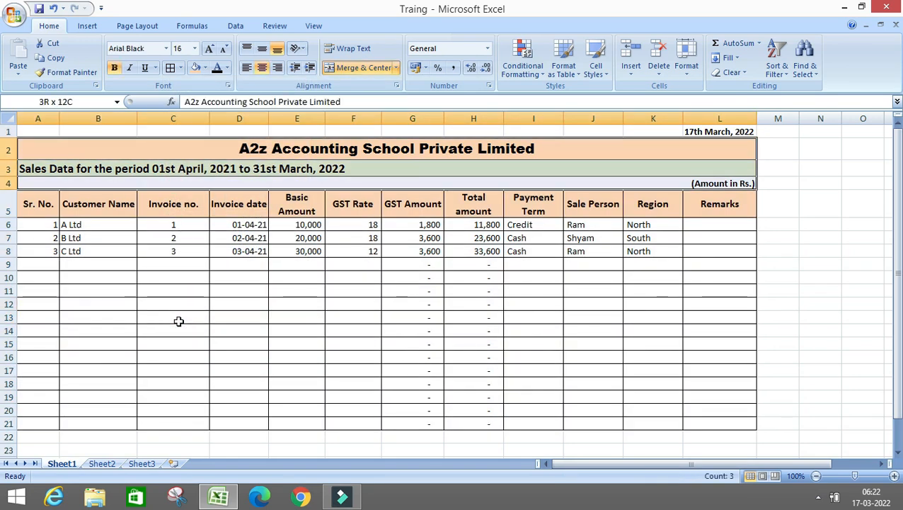
{"action": "key", "text": "shift+Down"}
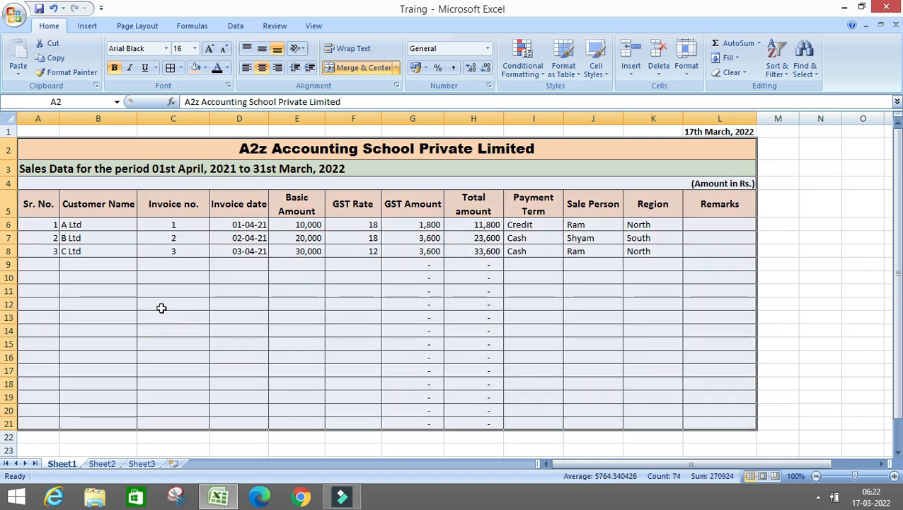
{"action": "left_click", "coordinate": [181, 73]}
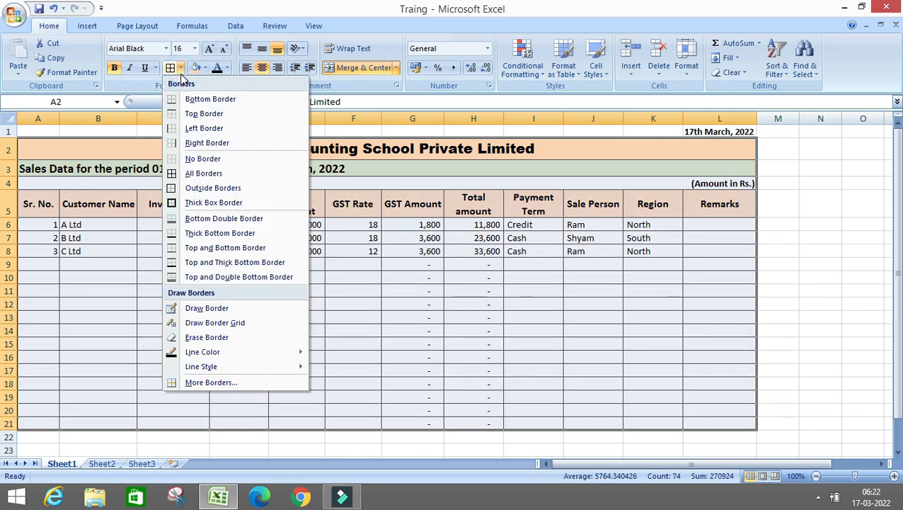
{"action": "left_click", "coordinate": [203, 383]}
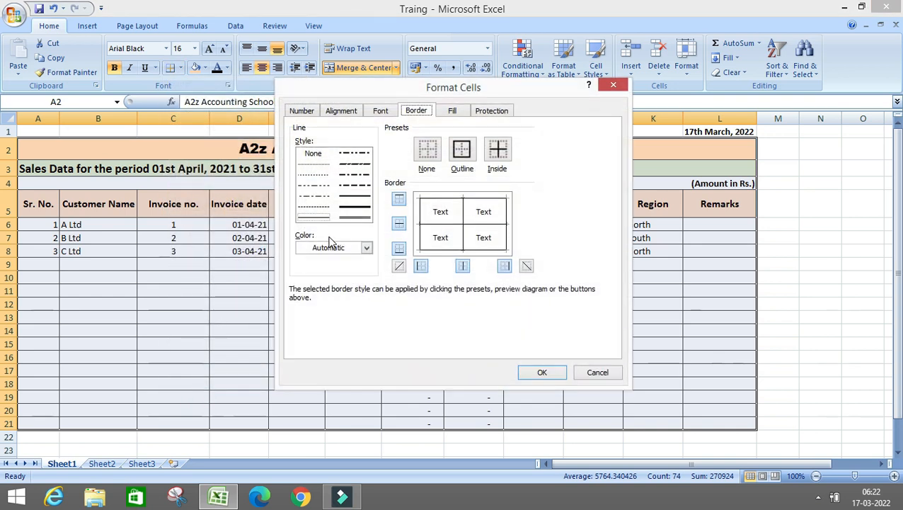
{"action": "left_click", "coordinate": [352, 215]}
{"action": "left_click", "coordinate": [350, 205]}
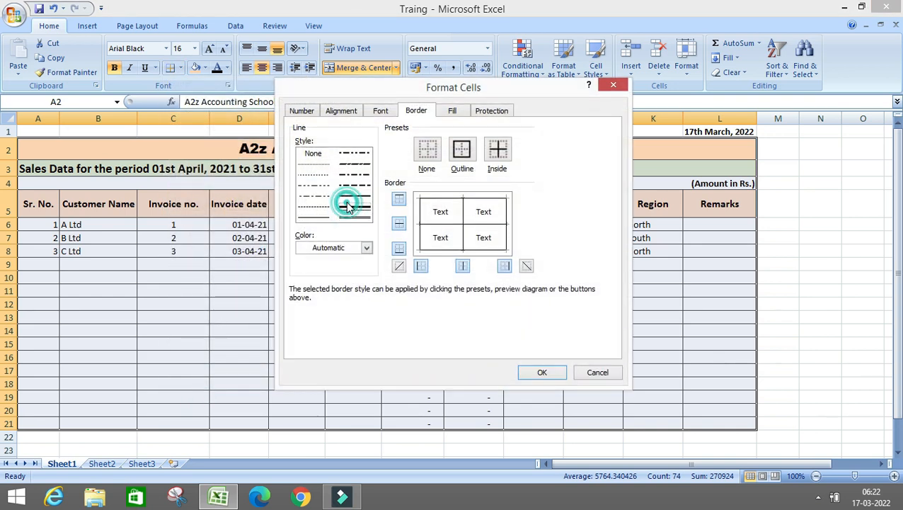
{"action": "left_click", "coordinate": [462, 266]}
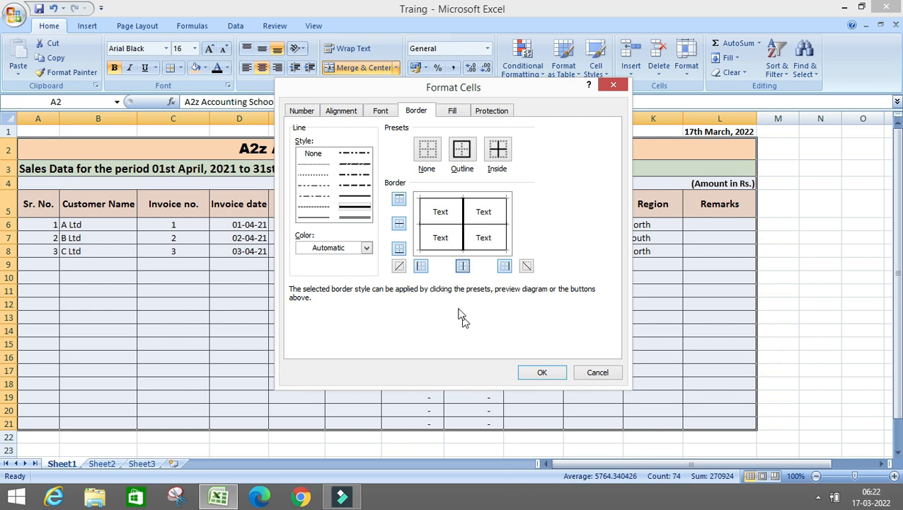
{"action": "left_click", "coordinate": [400, 225]}
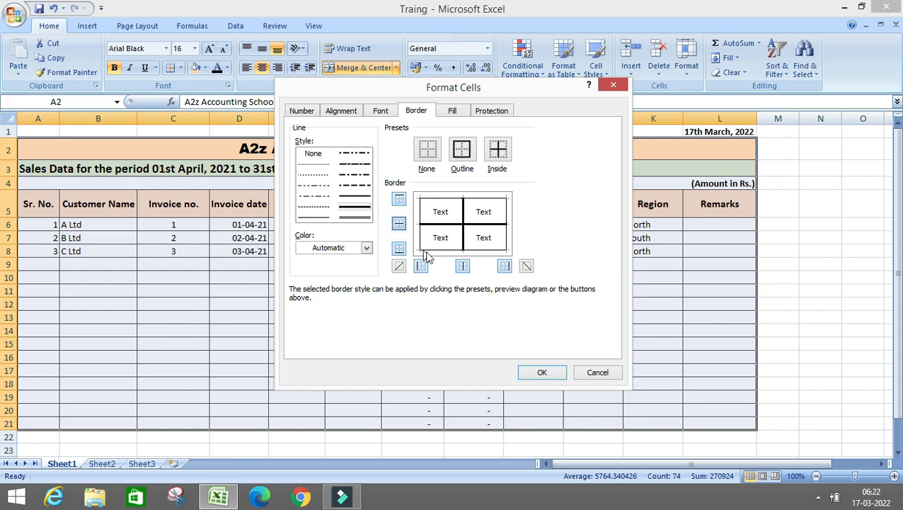
{"action": "left_click", "coordinate": [399, 249]}
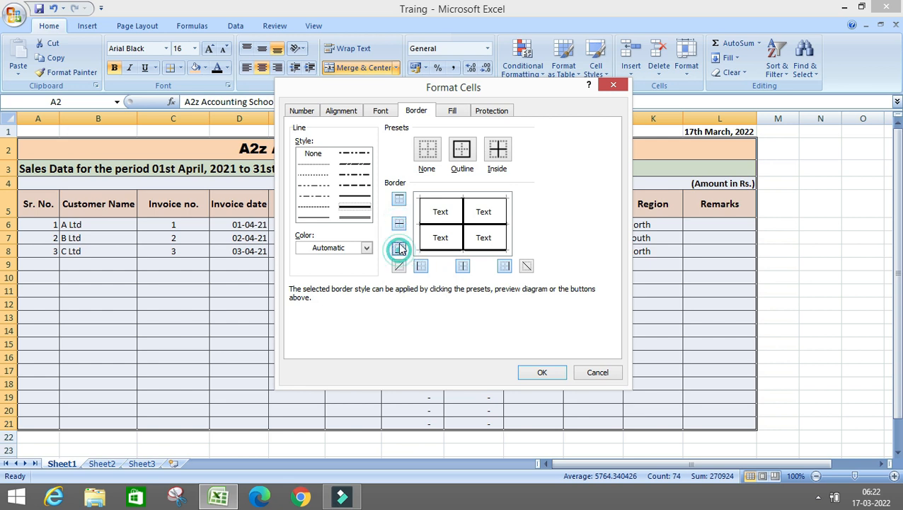
{"action": "left_click", "coordinate": [399, 200]}
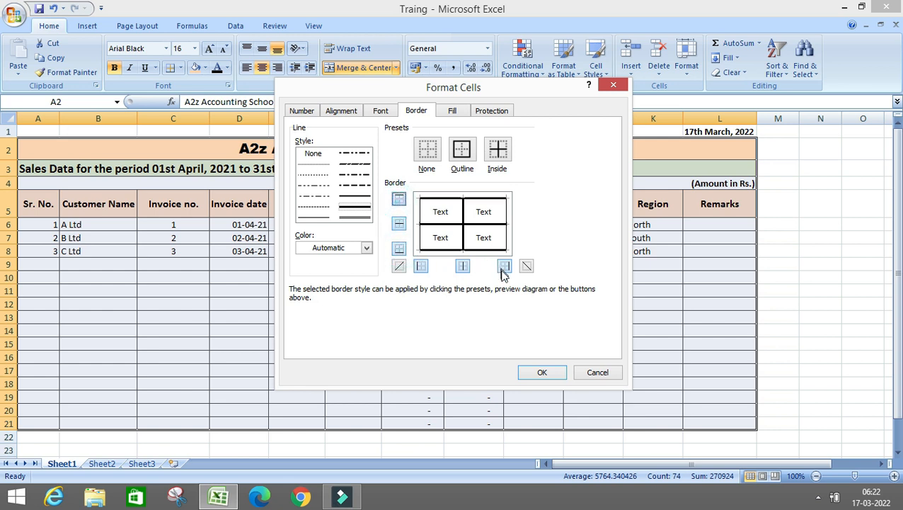
{"action": "left_click", "coordinate": [502, 266]}
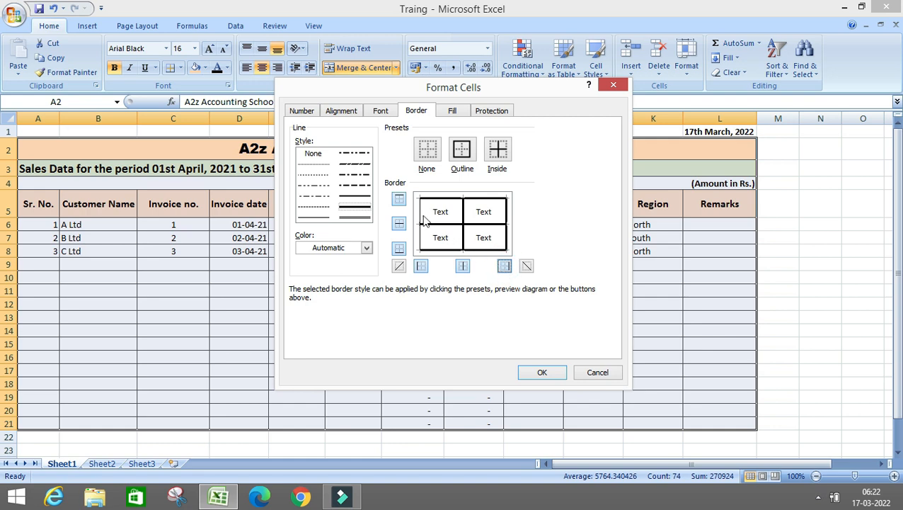
{"action": "left_click", "coordinate": [421, 267]}
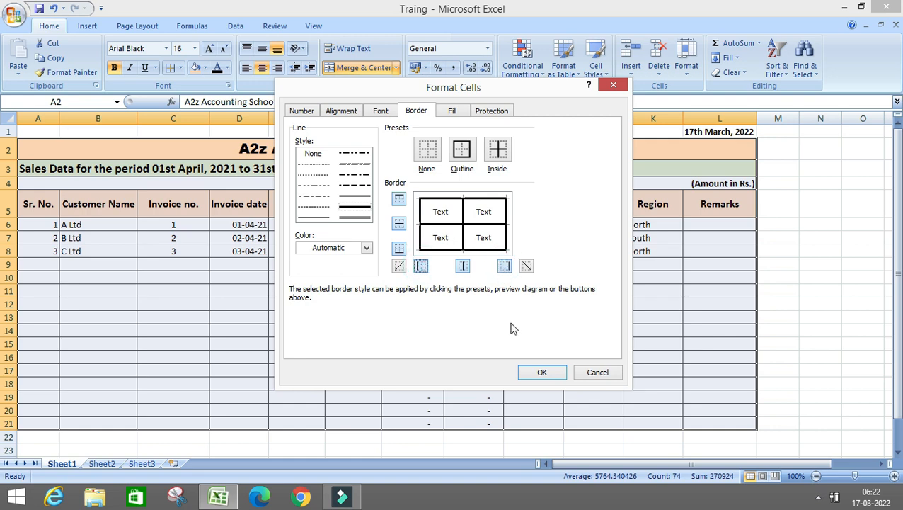
{"action": "left_click", "coordinate": [534, 371]}
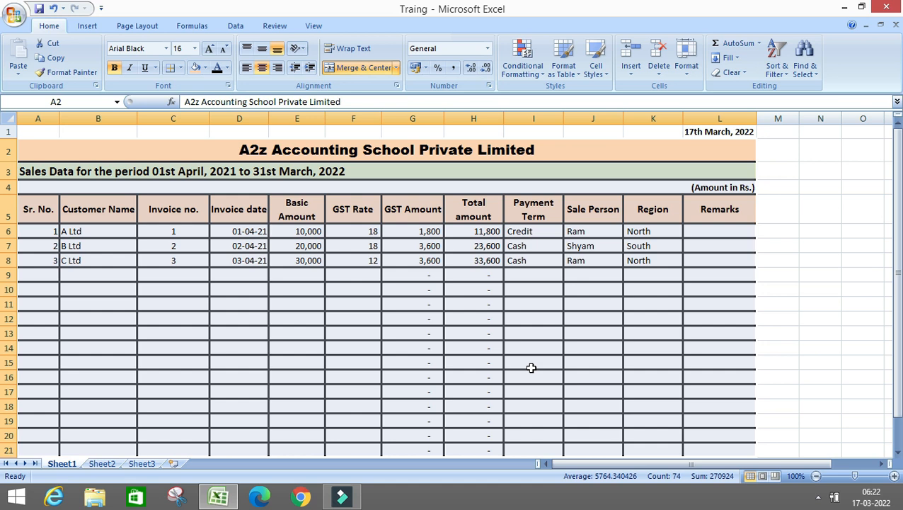
Step: Reformat the table range A2:L21 with the double line style on all outer edges and inside lines
{"action": "key", "text": "Down"}
{"action": "key", "text": "Up"}
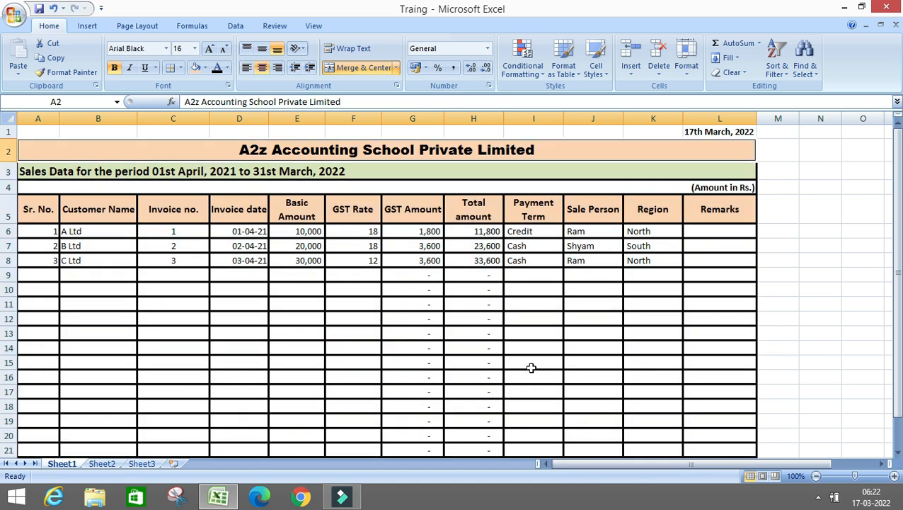
{"action": "key", "text": "Up"}
{"action": "key", "text": "Down"}
{"action": "key", "text": "shift+Down"}
{"action": "key", "text": "shift+Down"}
{"action": "key", "text": "shift+Down"}
{"action": "key", "text": "shift+Down"}
{"action": "key", "text": "shift+Down"}
{"action": "key", "text": "shift+Down"}
{"action": "key", "text": "shift+Down"}
{"action": "key", "text": "shift+Down"}
{"action": "key", "text": "shift+Down"}
{"action": "key", "text": "shift+Down"}
{"action": "key", "text": "shift+Down"}
{"action": "key", "text": "shift+Down"}
{"action": "key", "text": "shift+Down"}
{"action": "key", "text": "shift+Down"}
{"action": "key", "text": "shift+Down"}
{"action": "key", "text": "shift+Down"}
{"action": "key", "text": "shift+Down"}
{"action": "key", "text": "shift+Down"}
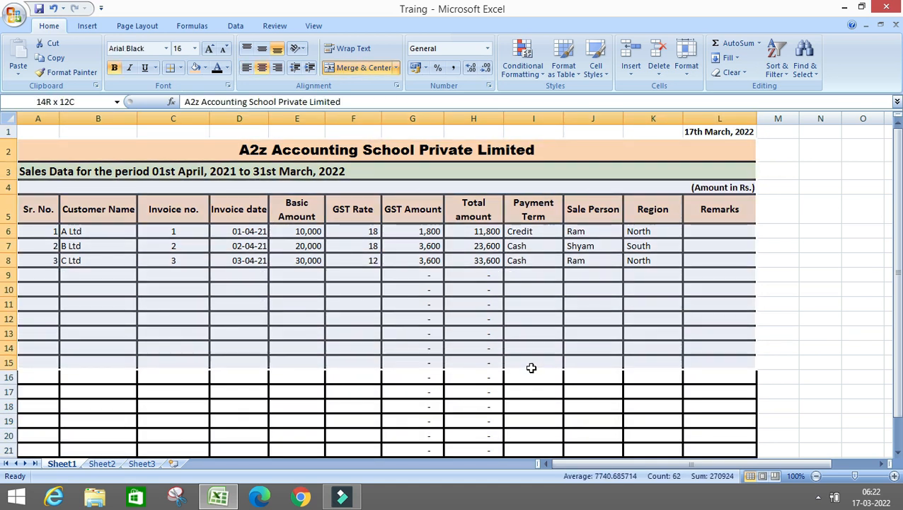
{"action": "key", "text": "shift+Down"}
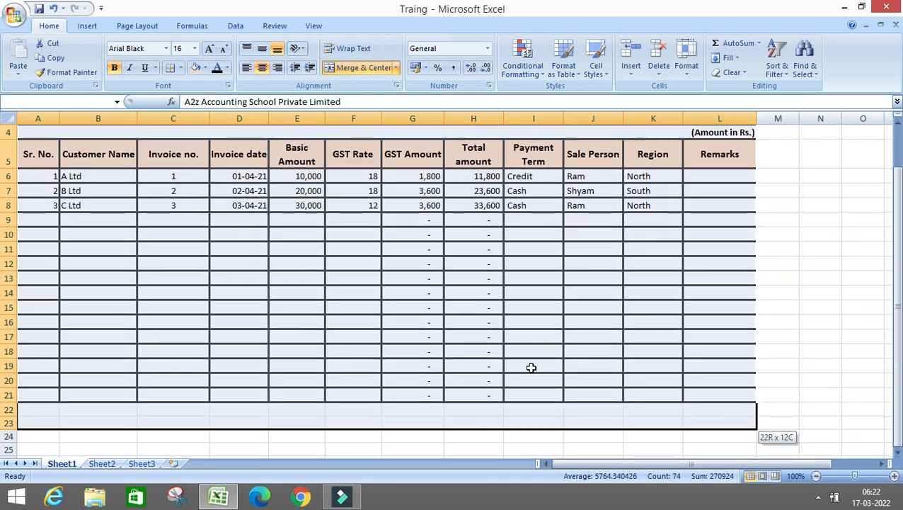
{"action": "left_click", "coordinate": [180, 67]}
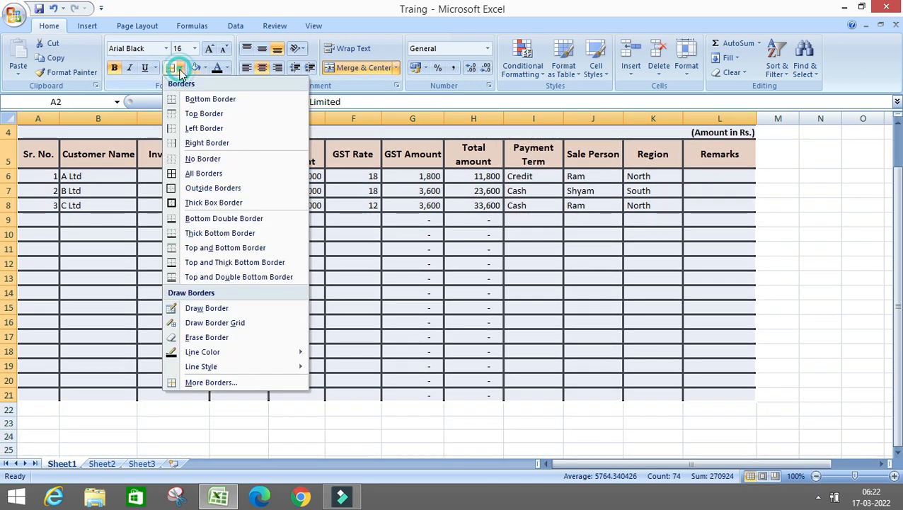
{"action": "left_click", "coordinate": [211, 382]}
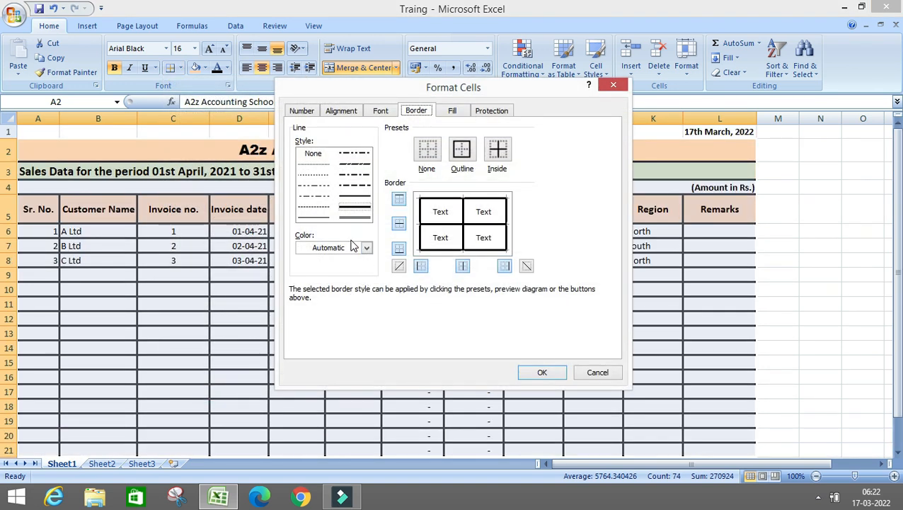
{"action": "left_click", "coordinate": [354, 216]}
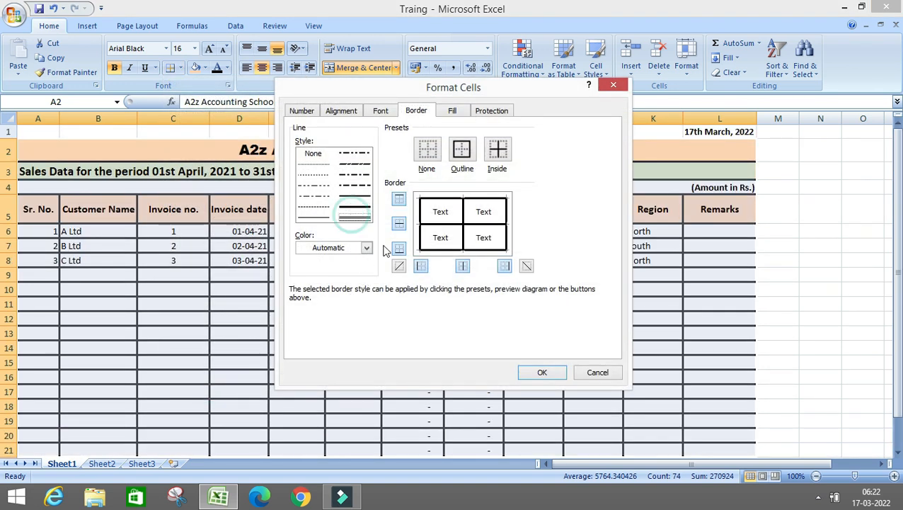
{"action": "left_click", "coordinate": [399, 199]}
{"action": "left_click", "coordinate": [399, 222]}
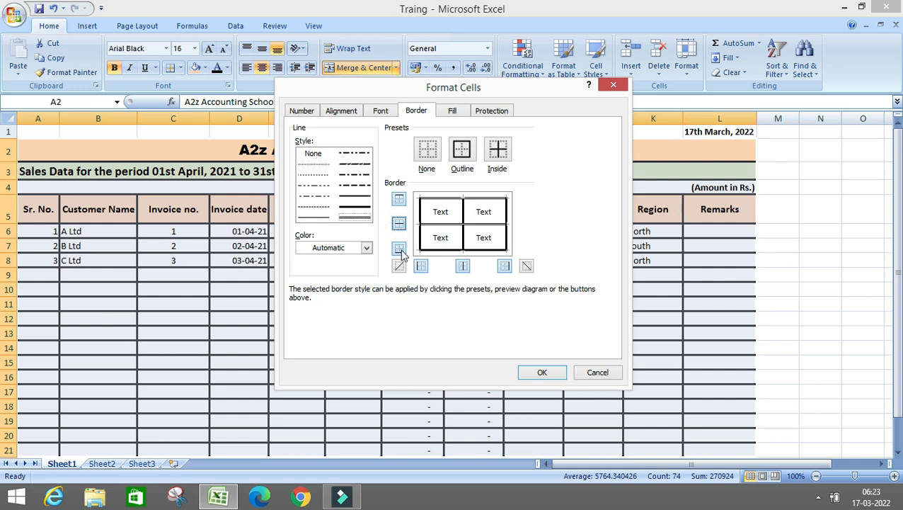
{"action": "left_click", "coordinate": [399, 248]}
{"action": "left_click", "coordinate": [421, 265]}
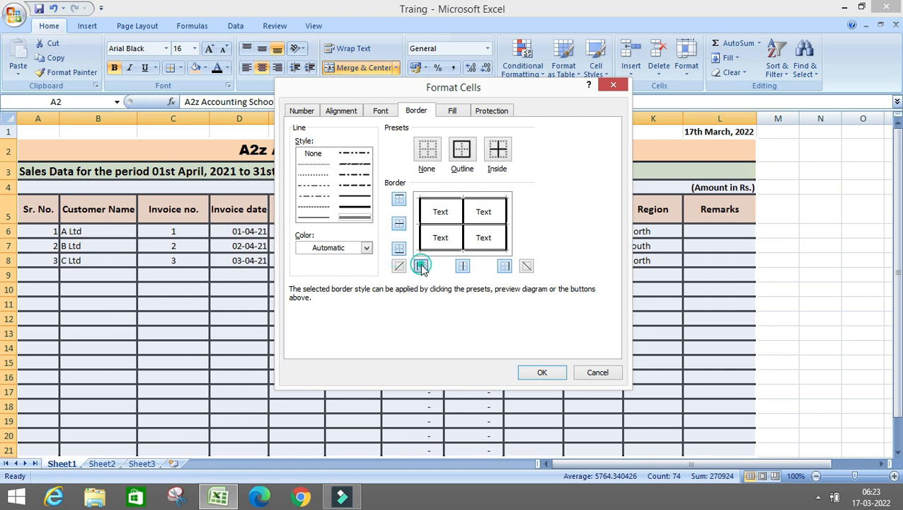
{"action": "left_click", "coordinate": [462, 265]}
{"action": "left_click", "coordinate": [505, 265]}
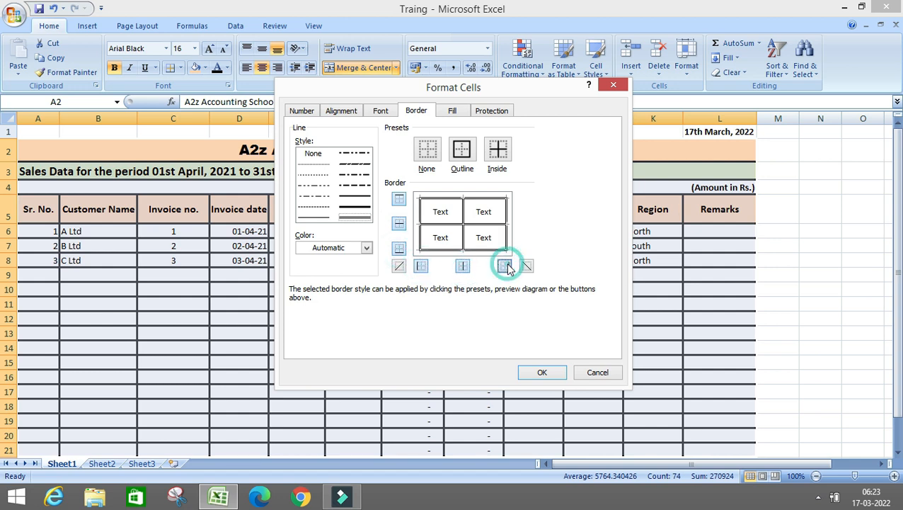
{"action": "left_click", "coordinate": [542, 372]}
{"action": "left_click", "coordinate": [355, 302]}
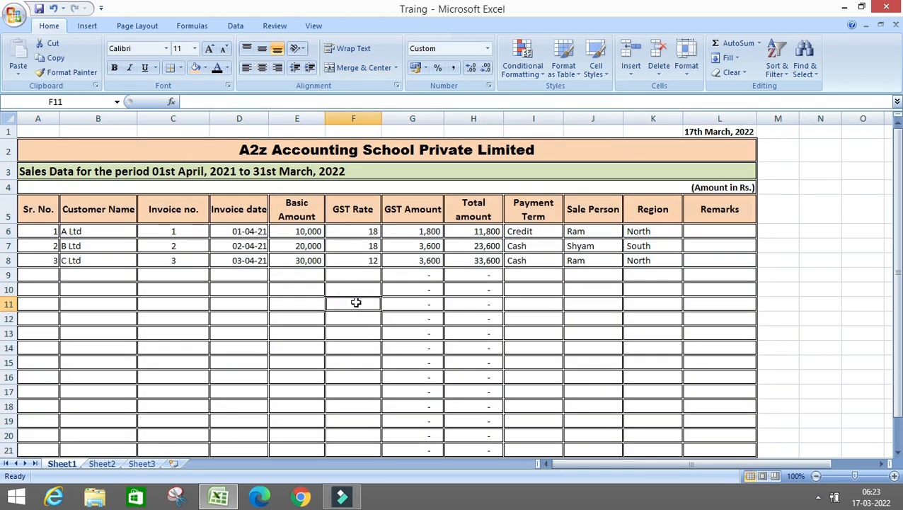
Step: Look over the new borders from the invoice rows down to the table's last row, row 21
{"action": "key", "text": "Left"}
{"action": "key", "text": "Left"}
{"action": "key", "text": "Up"}
{"action": "key", "text": "Up"}
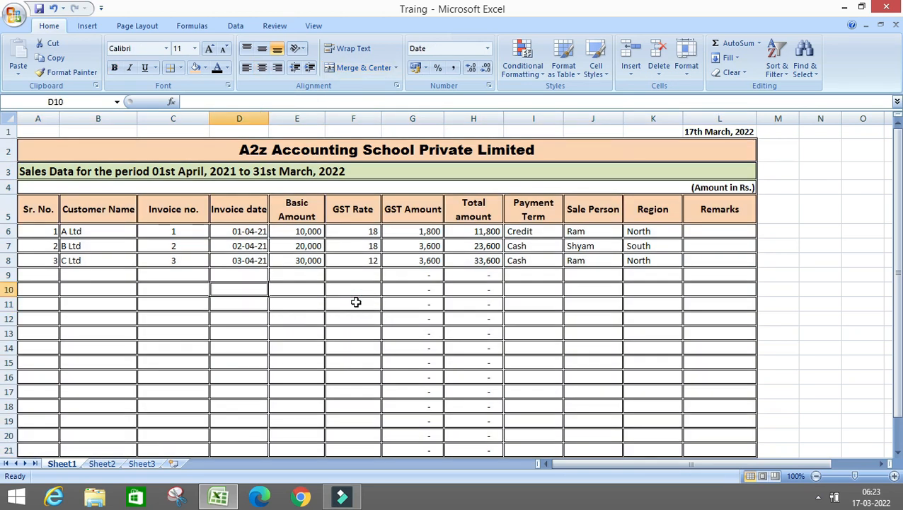
{"action": "key", "text": "Up"}
{"action": "key", "text": "Left"}
{"action": "key", "text": "Left"}
{"action": "key", "text": "Left"}
{"action": "key", "text": "Up"}
{"action": "key", "text": "Up"}
{"action": "key", "text": "Down"}
{"action": "key", "text": "Down"}
{"action": "key", "text": "Down"}
{"action": "key", "text": "Down"}
{"action": "key", "text": "Down"}
{"action": "key", "text": "Down"}
{"action": "key", "text": "Down"}
{"action": "key", "text": "Down"}
{"action": "key", "text": "Down"}
{"action": "key", "text": "Down"}
{"action": "key", "text": "Down"}
{"action": "key", "text": "Down"}
{"action": "key", "text": "Down"}
{"action": "key", "text": "Down"}
{"action": "key", "text": "Down"}
{"action": "key", "text": "Down"}
{"action": "key", "text": "Down"}
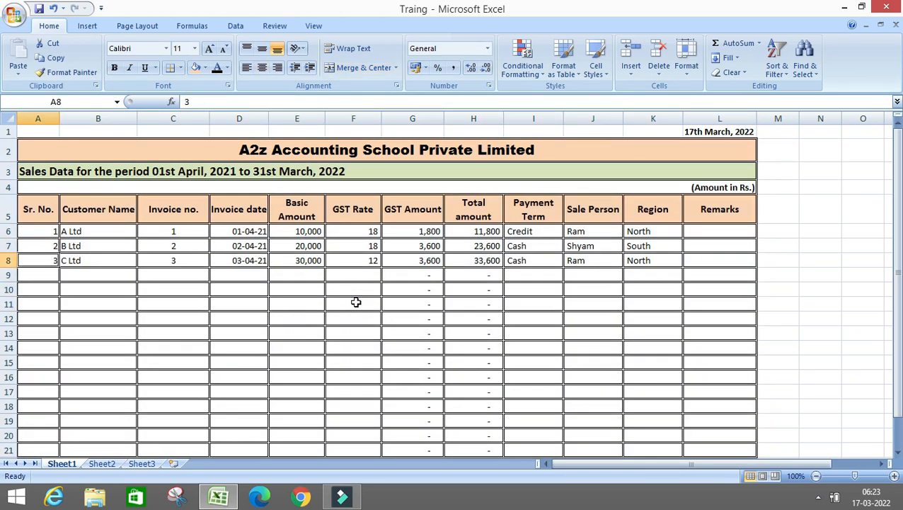
{"action": "key", "text": "Up"}
{"action": "key", "text": "Up"}
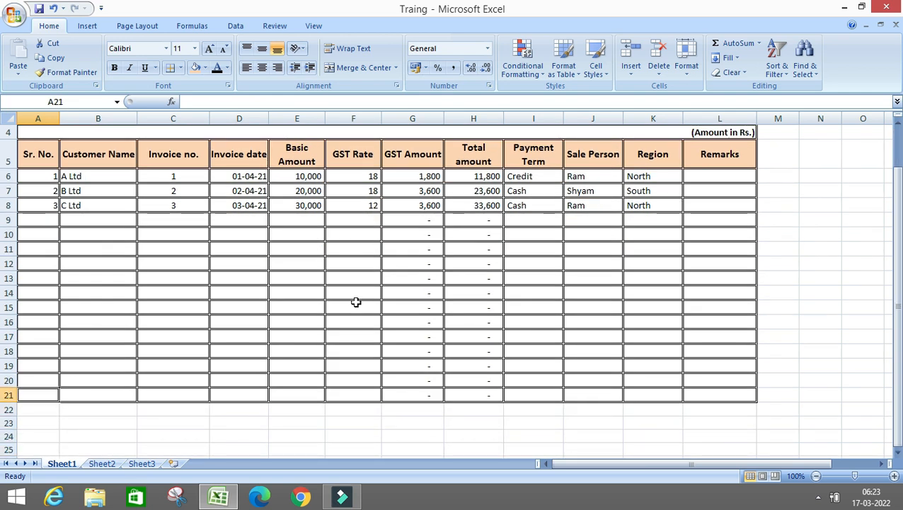
Step: Enter the formula =SUM(E6:E20) in E21 to total the Basic Amount column
{"action": "key", "text": "Right"}
{"action": "key", "text": "Right"}
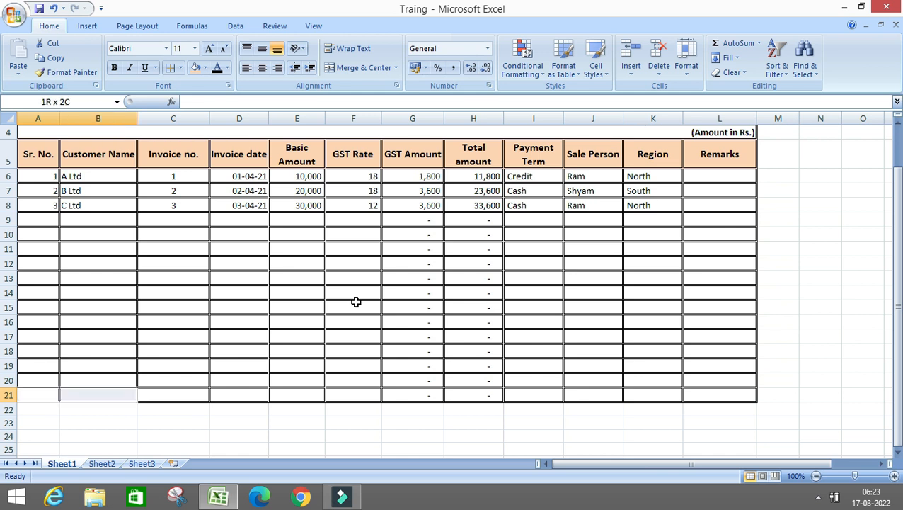
{"action": "key", "text": "Right"}
{"action": "key", "text": "Right"}
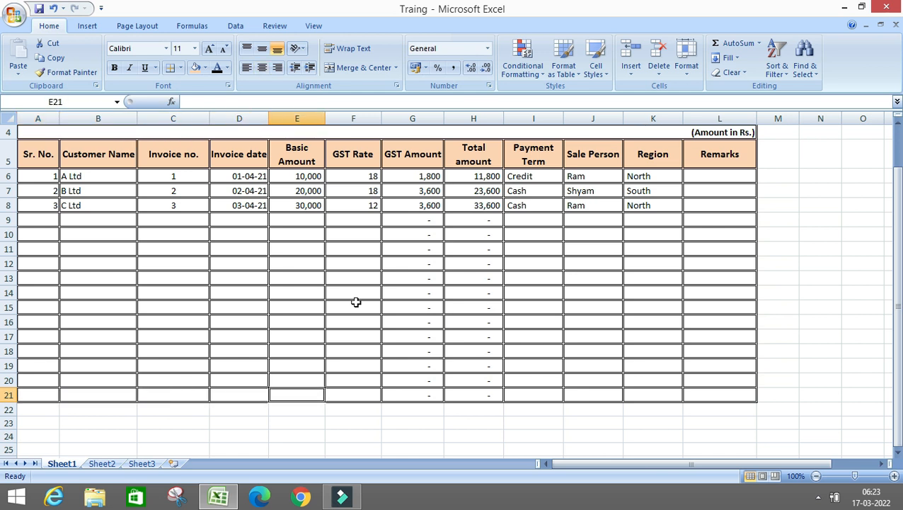
{"action": "type", "text": "=sum"}
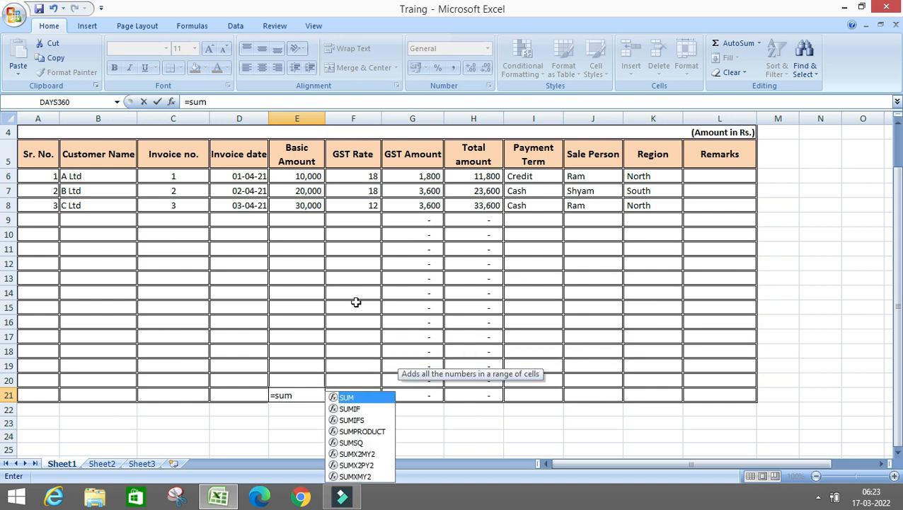
{"action": "type", "text": "("}
{"action": "key", "text": "Up"}
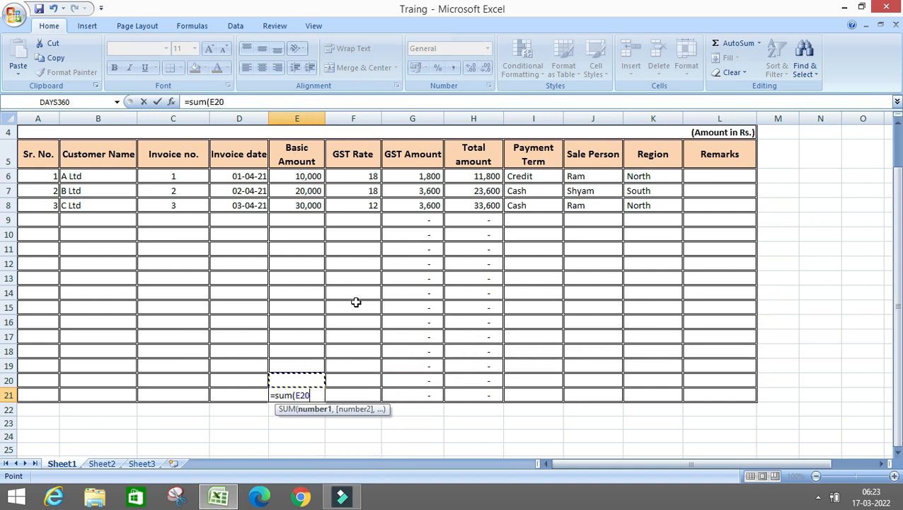
{"action": "key", "text": "shift+Up"}
{"action": "key", "text": "Down"}
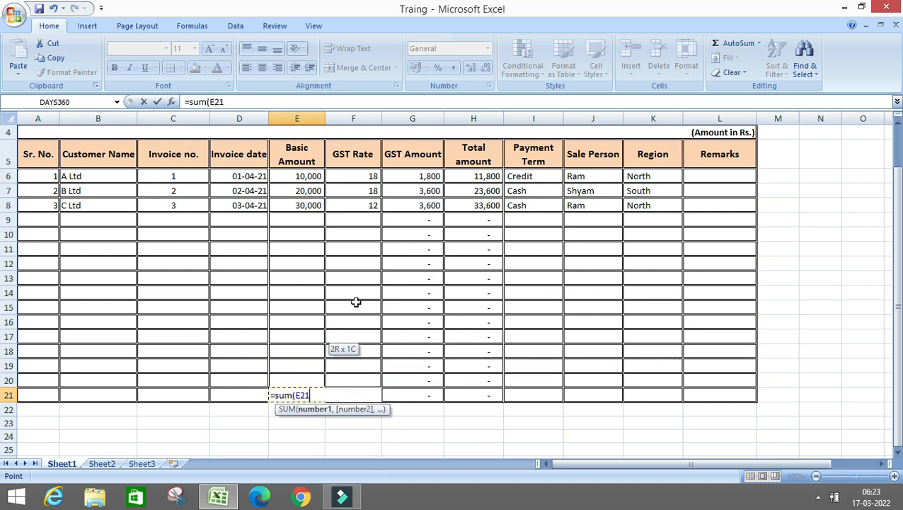
{"action": "key", "text": "Up"}
{"action": "key", "text": "shift+Up"}
{"action": "key", "text": "shift+Up"}
{"action": "key", "text": "shift+Up"}
{"action": "key", "text": "shift+Up"}
{"action": "key", "text": "shift+Up"}
{"action": "key", "text": "shift+Up"}
{"action": "key", "text": "shift+Up"}
{"action": "key", "text": "shift+Up"}
{"action": "key", "text": "shift+Up"}
{"action": "key", "text": "shift+Up"}
{"action": "key", "text": "shift+Up"}
{"action": "key", "text": "shift+Up"}
{"action": "key", "text": "shift+Up"}
{"action": "key", "text": "shift+Up"}
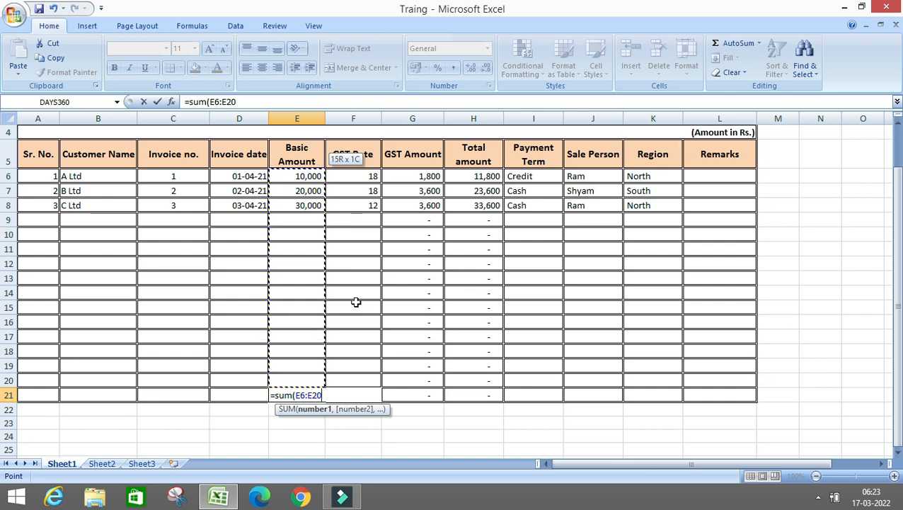
{"action": "type", "text": ")"}
{"action": "key", "text": "Return"}
{"action": "key", "text": "Up"}
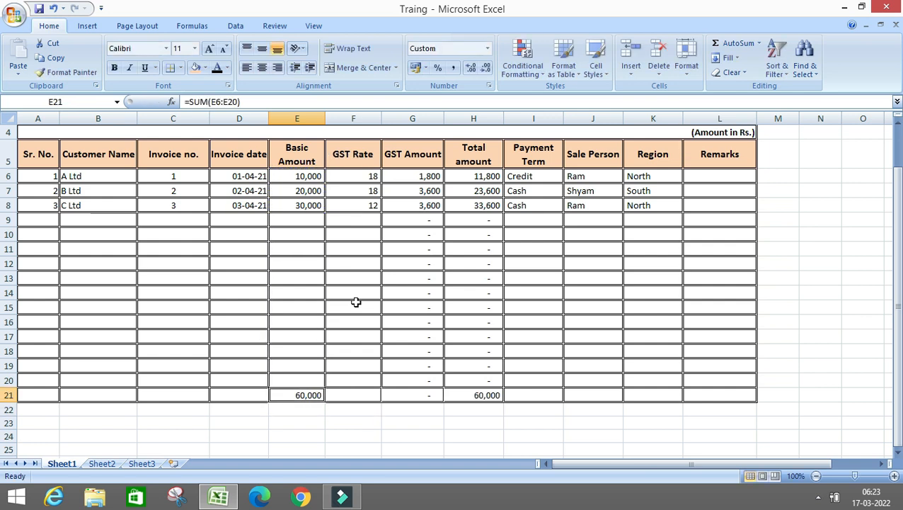
Step: Make the Basic Amount total in E21 bold and copy it to G21 and H21 for GST Amount and Total amount
{"action": "key", "text": "ctrl+b"}
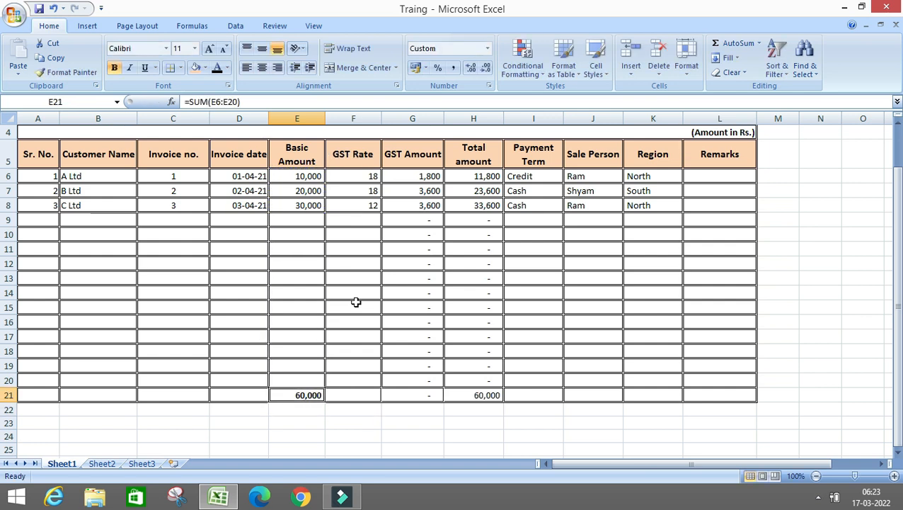
{"action": "key", "text": "ctrl+c"}
{"action": "key", "text": "Right"}
{"action": "key", "text": "Right"}
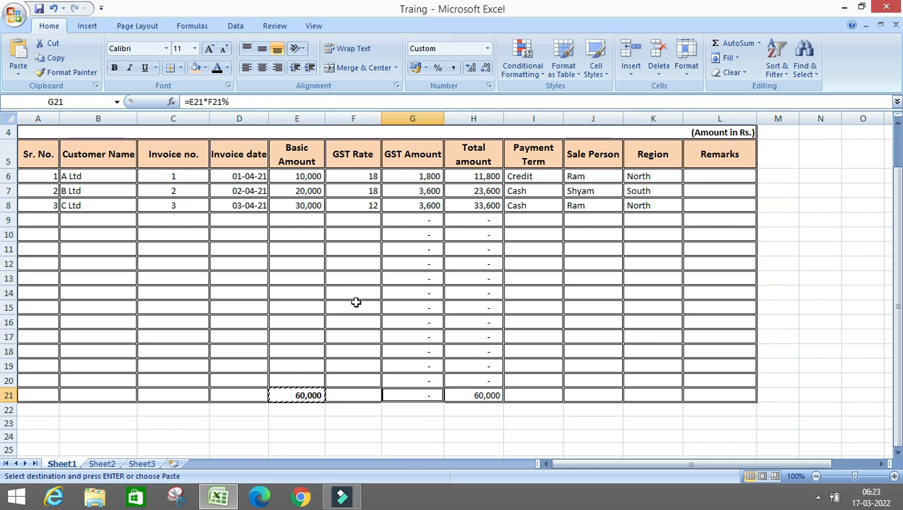
{"action": "key", "text": "ctrl+v"}
{"action": "key", "text": "Right"}
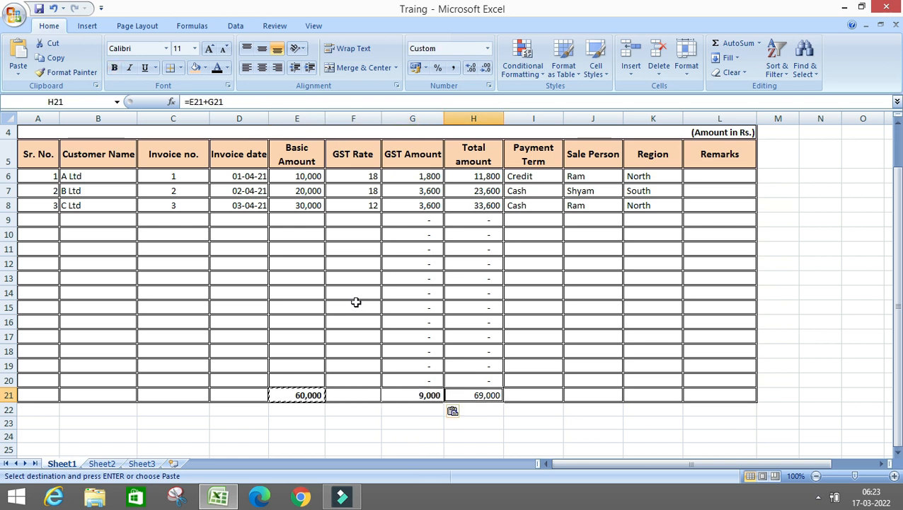
{"action": "key", "text": "ctrl+v"}
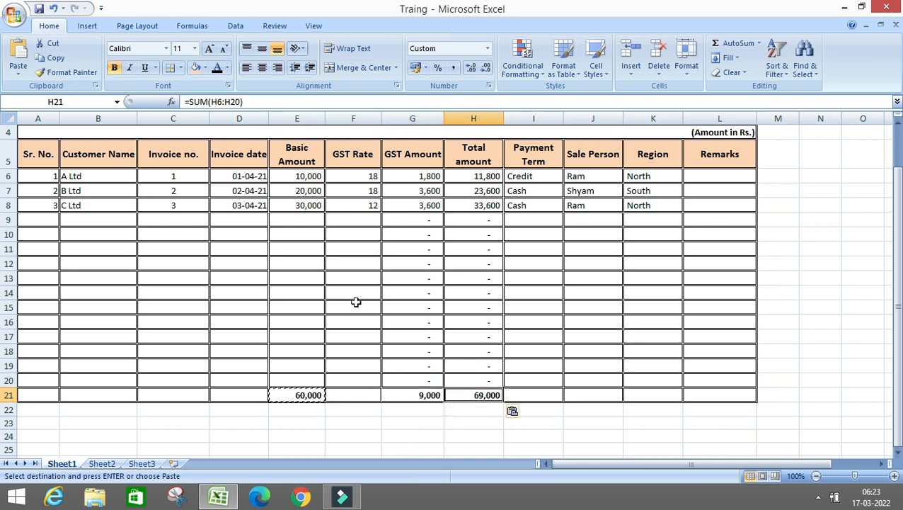
{"action": "key", "text": "Right"}
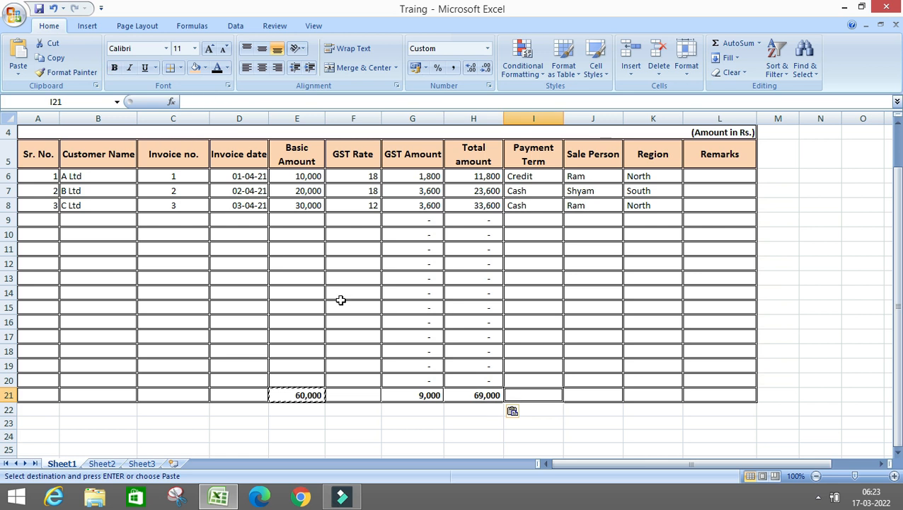
{"action": "key", "text": "Escape"}
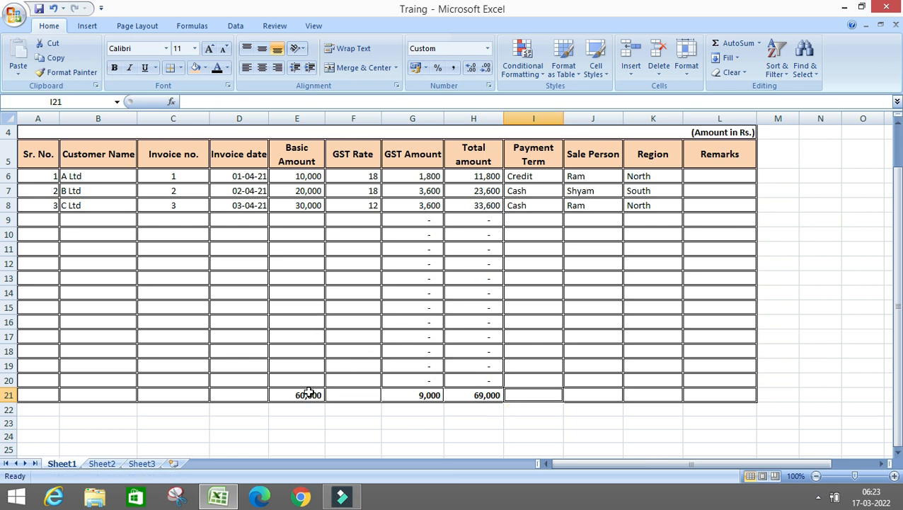
Step: Merge and center A21:D21 and enter the label Total there in bold
{"action": "left_click", "coordinate": [29, 393]}
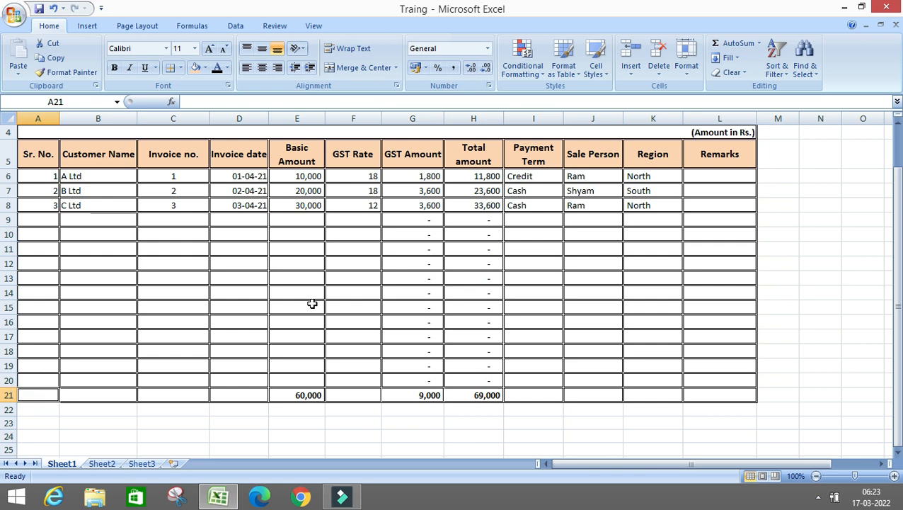
{"action": "key", "text": "shift+Right"}
{"action": "key", "text": "shift+Right"}
{"action": "key", "text": "shift+Right"}
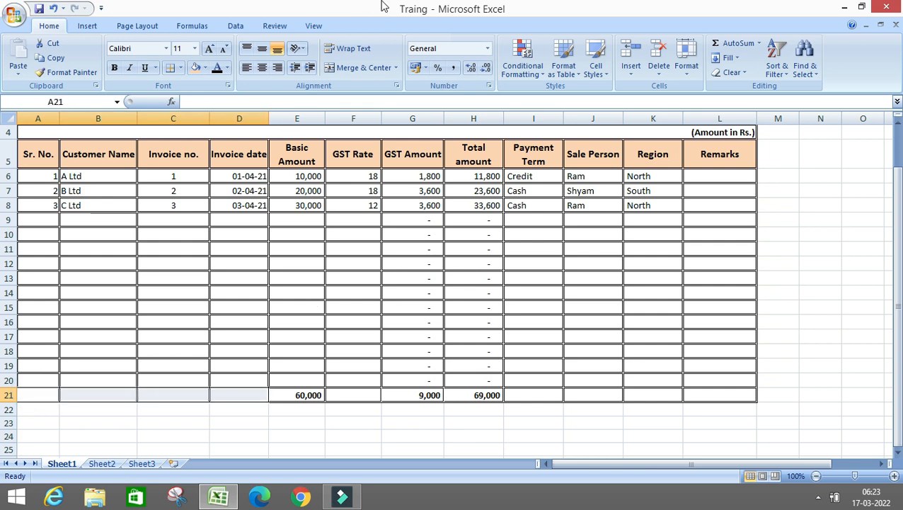
{"action": "left_click", "coordinate": [353, 67]}
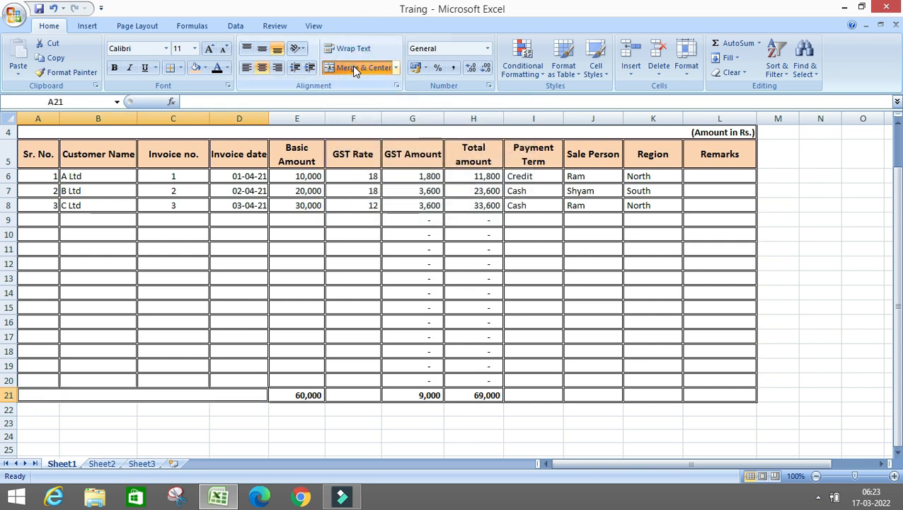
{"action": "type", "text": "Total"}
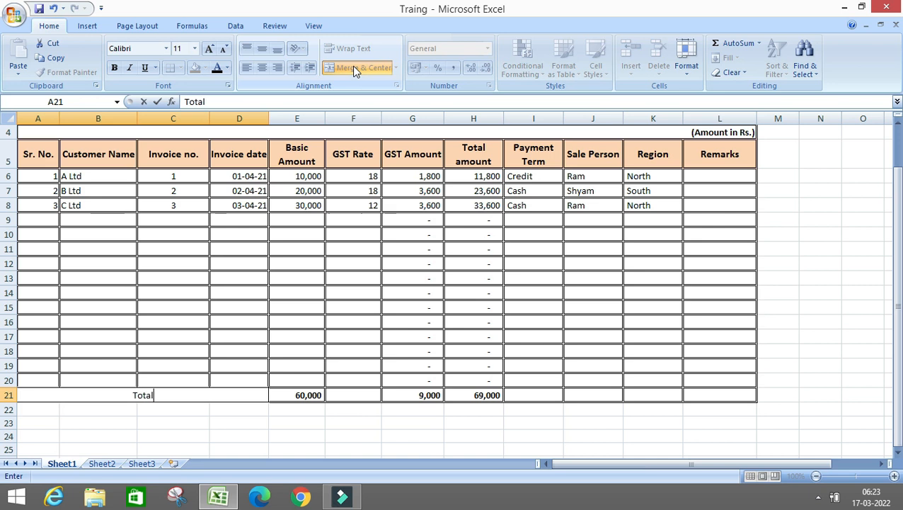
{"action": "key", "text": "Return"}
{"action": "key", "text": "Up"}
{"action": "key", "text": "ctrl+b"}
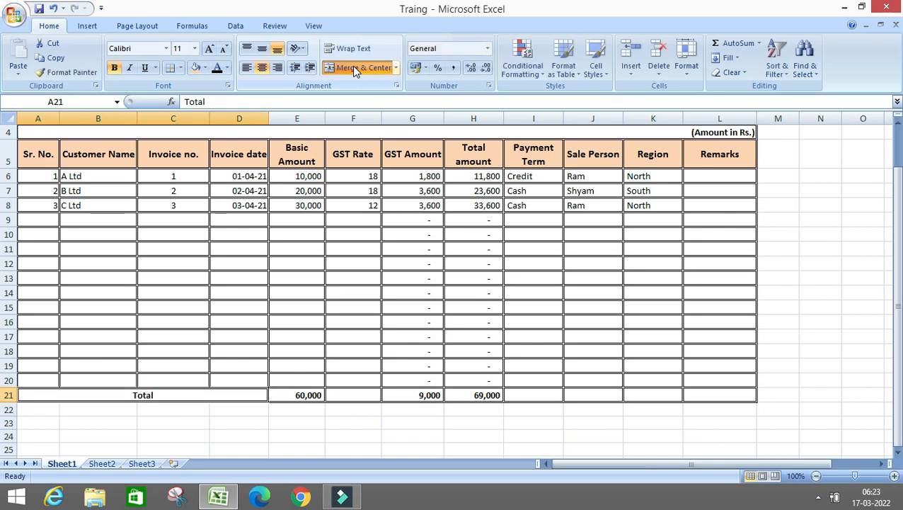
Step: Fill the Total row A21:L21 with the header row's light orange colour and increase its font size one step
{"action": "key", "text": "shift+Right"}
{"action": "key", "text": "shift+Right"}
{"action": "key", "text": "shift+Right"}
{"action": "key", "text": "shift+Right"}
{"action": "key", "text": "shift+Right"}
{"action": "key", "text": "shift+Right"}
{"action": "key", "text": "shift+Right"}
{"action": "key", "text": "shift+Right"}
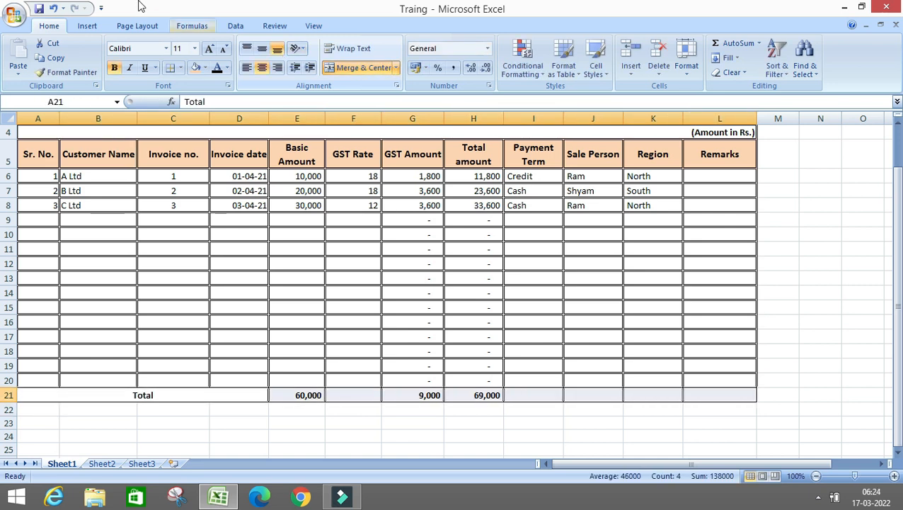
{"action": "left_click", "coordinate": [198, 73]}
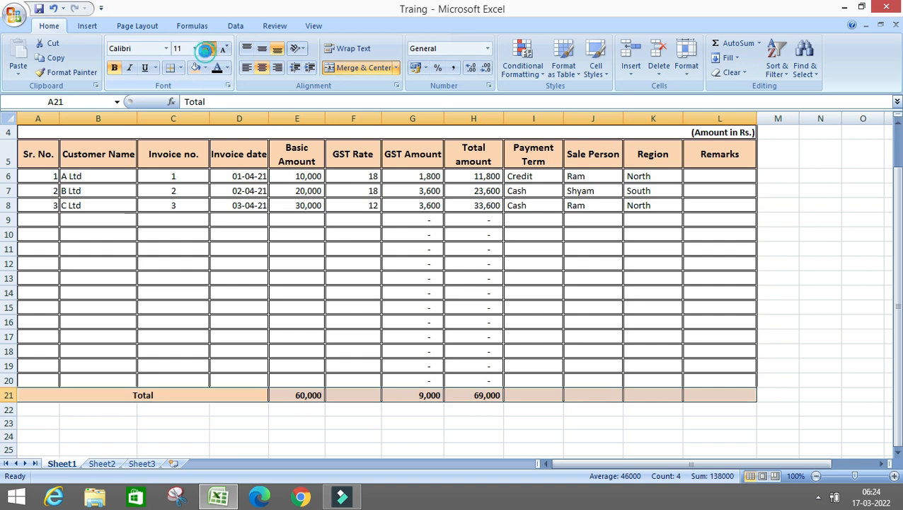
{"action": "left_click", "coordinate": [208, 52]}
{"action": "key", "text": "Up"}
{"action": "key", "text": "Up"}
{"action": "key", "text": "Up"}
{"action": "key", "text": "Up"}
{"action": "key", "text": "Up"}
{"action": "key", "text": "Up"}
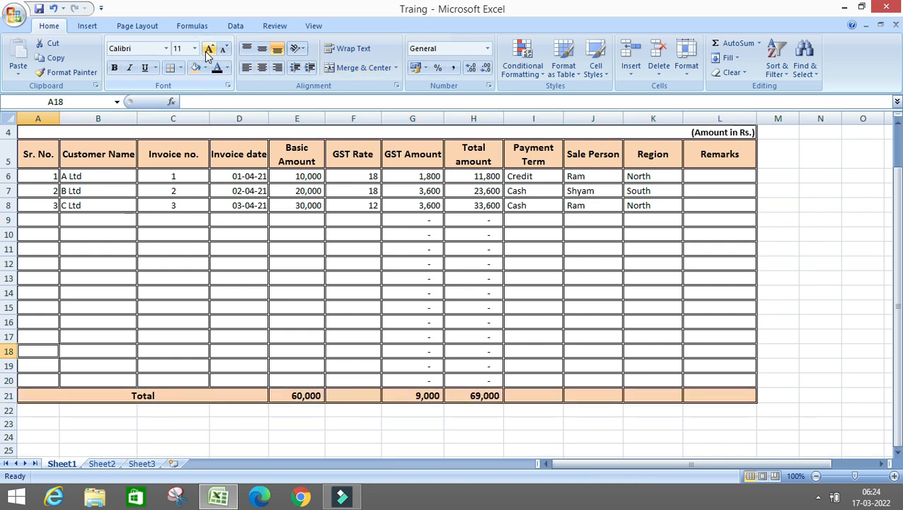
{"action": "key", "text": "Up"}
{"action": "key", "text": "Up"}
{"action": "key", "text": "Up"}
{"action": "key", "text": "Up"}
{"action": "key", "text": "Down"}
{"action": "key", "text": "Down"}
{"action": "key", "text": "Down"}
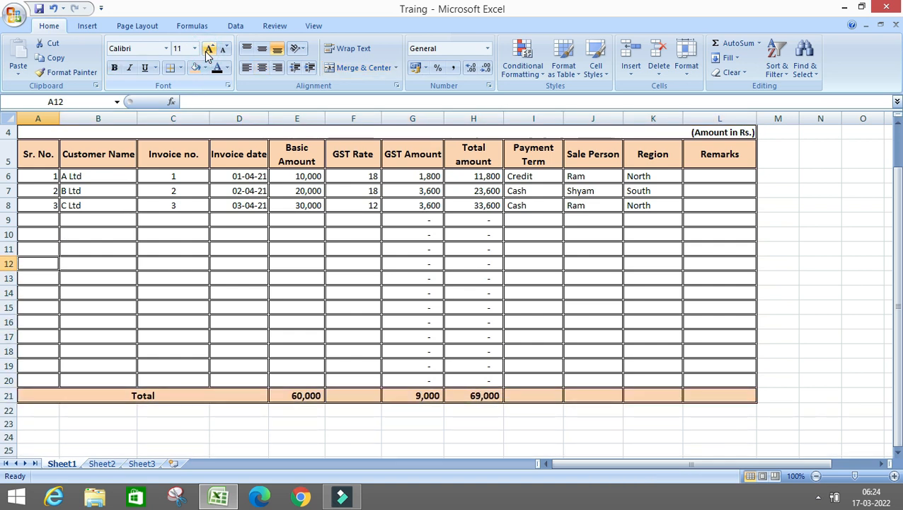
Step: Review the sheet from the empty record rows up to the company title and date in row 1
{"action": "key", "text": "Up"}
{"action": "key", "text": "Up"}
{"action": "key", "text": "Up"}
{"action": "key", "text": "Up"}
{"action": "key", "text": "Up"}
{"action": "key", "text": "Up"}
{"action": "key", "text": "Up"}
{"action": "key", "text": "Up"}
{"action": "key", "text": "Up"}
{"action": "key", "text": "Up"}
{"action": "key", "text": "Up"}
{"action": "key", "text": "Up"}
{"action": "key", "text": "Up"}
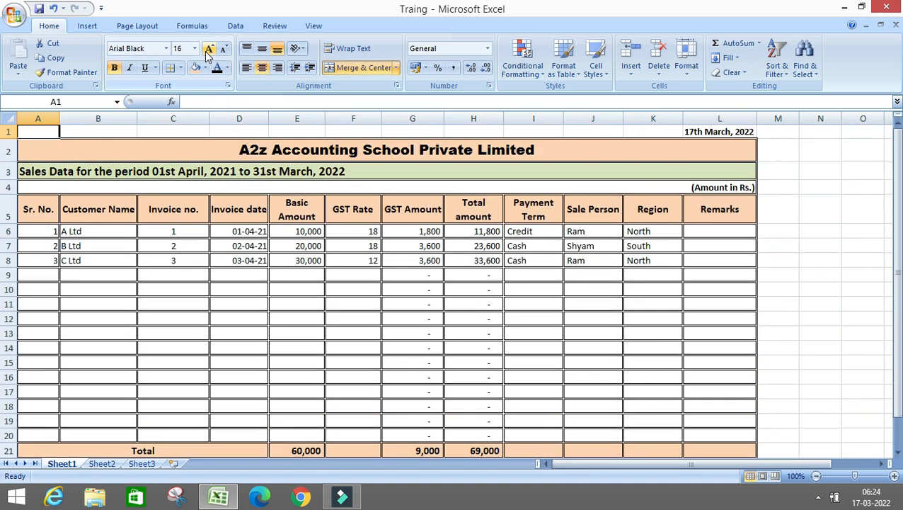
Step: Center the serial numbers in A6:A8
{"action": "key", "text": "Down"}
{"action": "key", "text": "Down"}
{"action": "key", "text": "Down"}
{"action": "key", "text": "Down"}
{"action": "key", "text": "Down"}
{"action": "key", "text": "Down"}
{"action": "key", "text": "Down"}
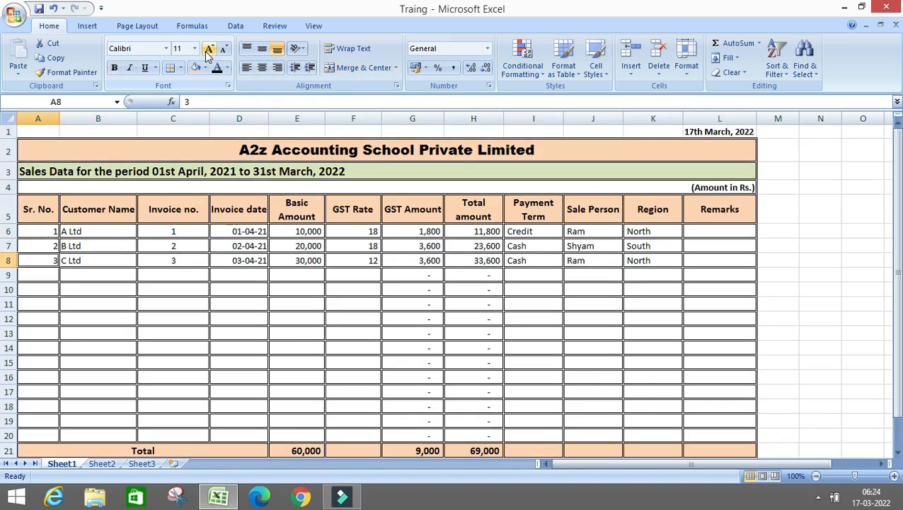
{"action": "key", "text": "Up"}
{"action": "key", "text": "Up"}
{"action": "key", "text": "shift+Down"}
{"action": "key", "text": "shift+Down"}
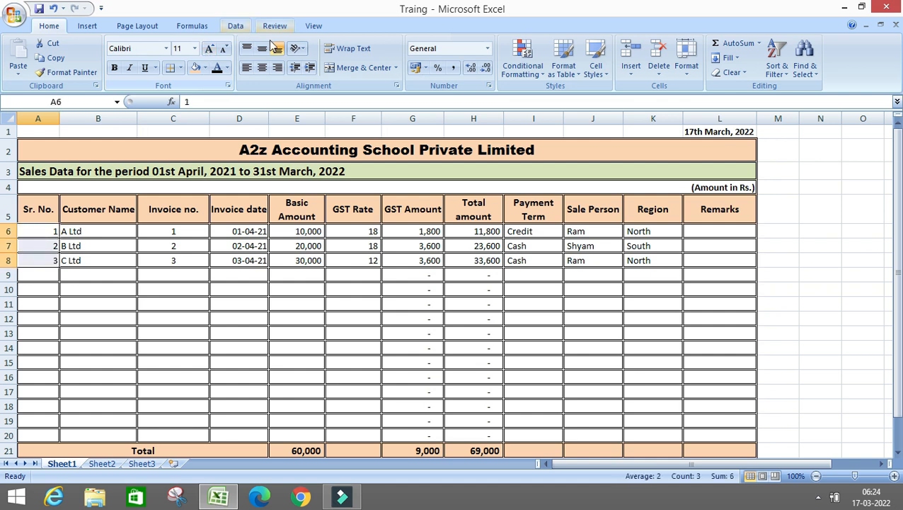
{"action": "left_click", "coordinate": [262, 67]}
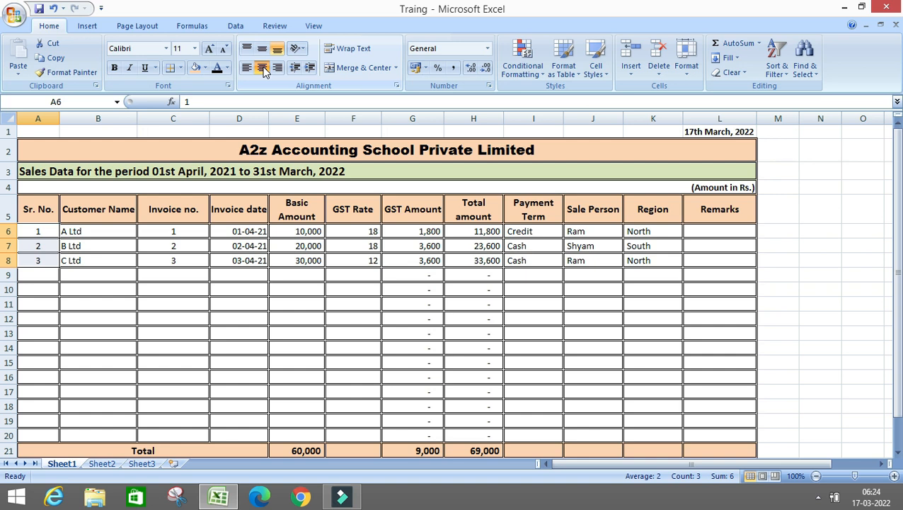
{"action": "left_click", "coordinate": [139, 269]}
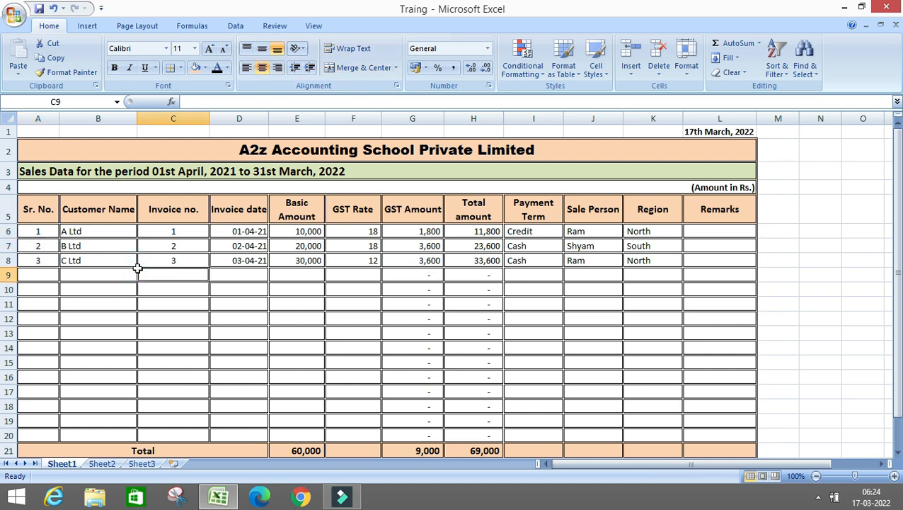
Step: Save the workbook under its existing file name
{"action": "key", "text": "Up"}
{"action": "key", "text": "Up"}
{"action": "key", "text": "Up"}
{"action": "key", "text": "Up"}
{"action": "key", "text": "Up"}
{"action": "key", "text": "Up"}
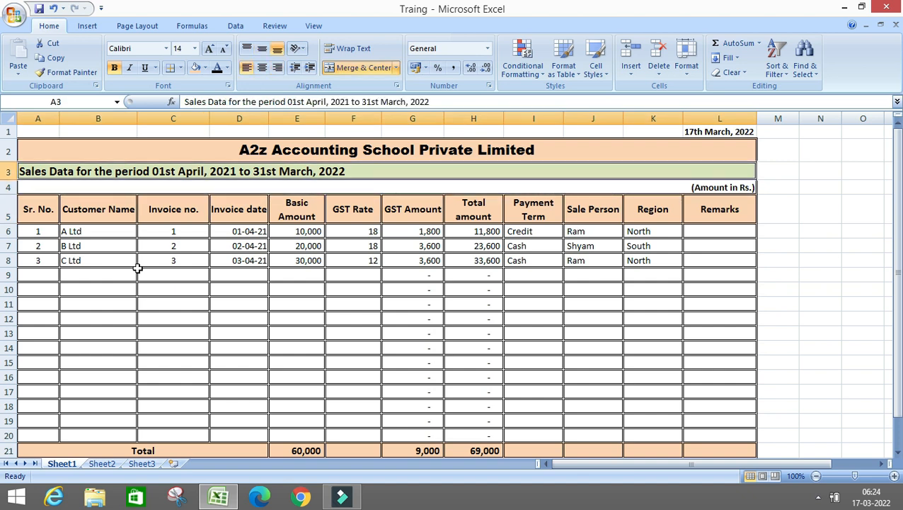
{"action": "key", "text": "Up"}
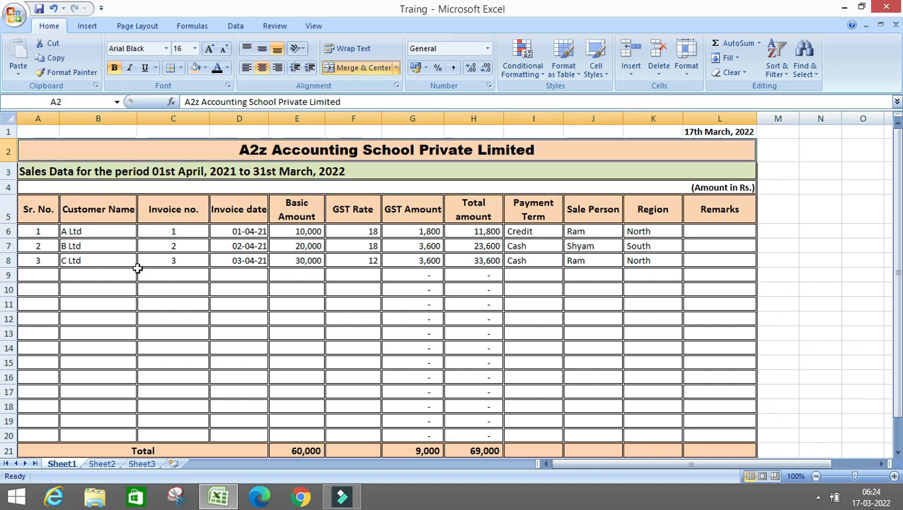
{"action": "left_click", "coordinate": [39, 10]}
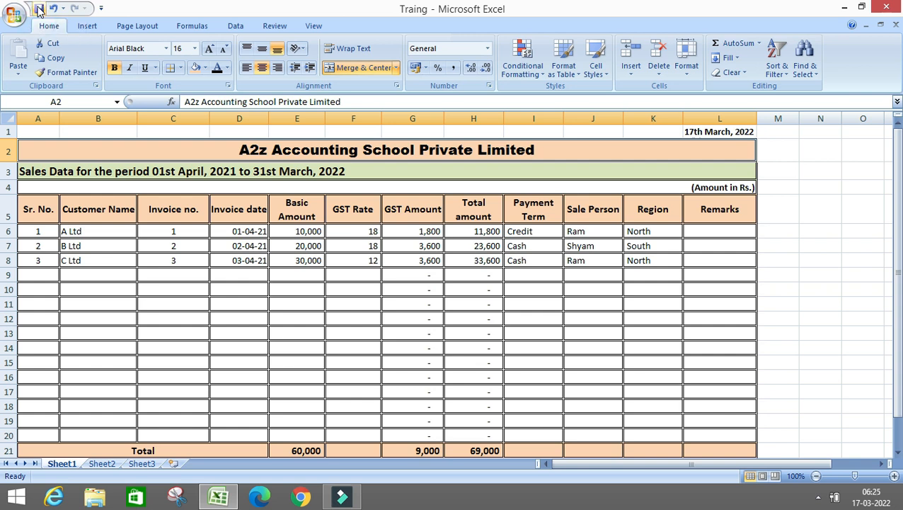
{"action": "left_click", "coordinate": [15, 16]}
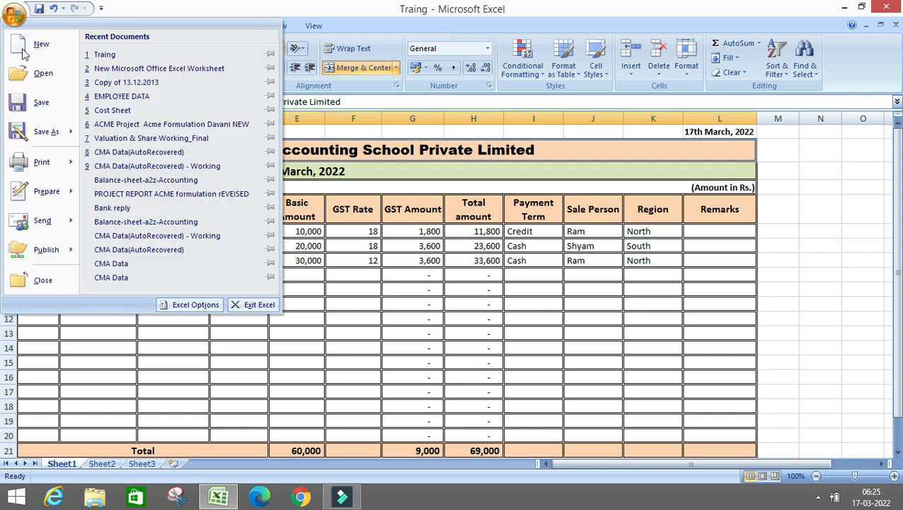
{"action": "left_click", "coordinate": [39, 106]}
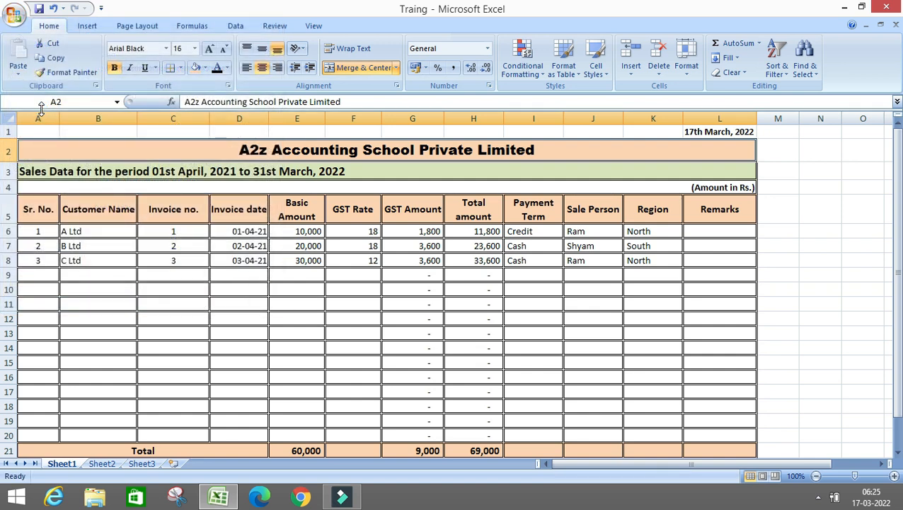
Step: Save a copy of the workbook to the Desktop as an Excel Workbook named ABC
{"action": "left_click", "coordinate": [15, 15]}
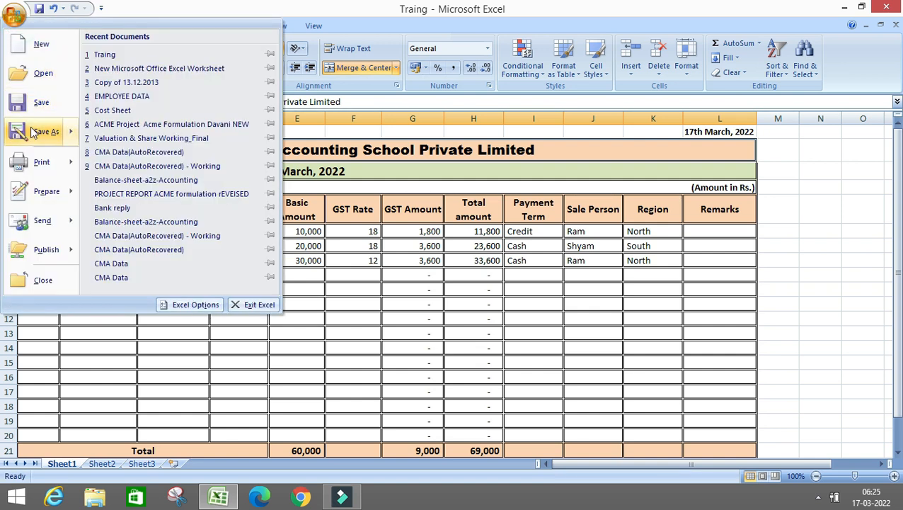
{"action": "mouse_move", "coordinate": [34, 133]}
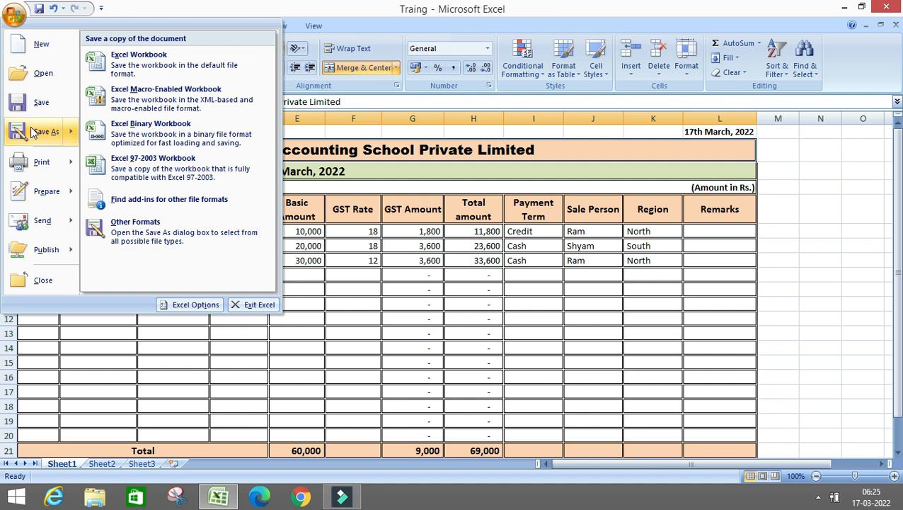
{"action": "key", "text": "Escape"}
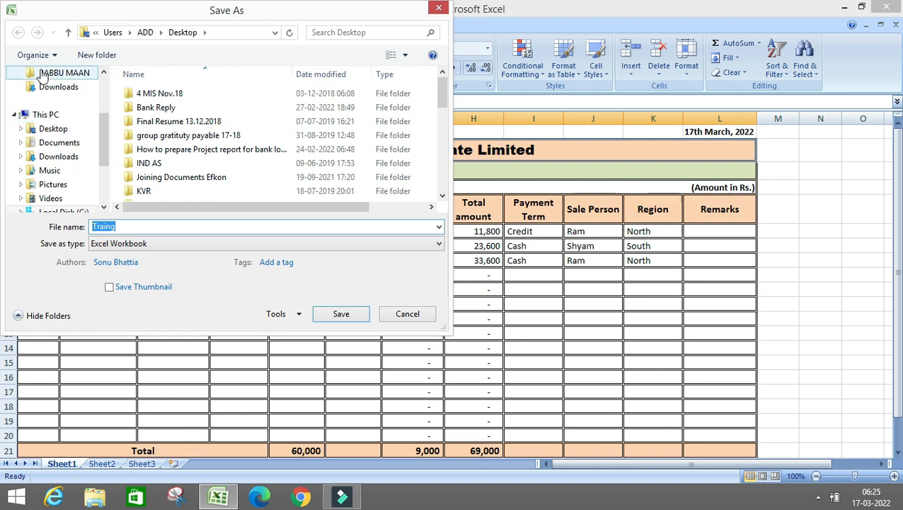
{"action": "left_click", "coordinate": [48, 129]}
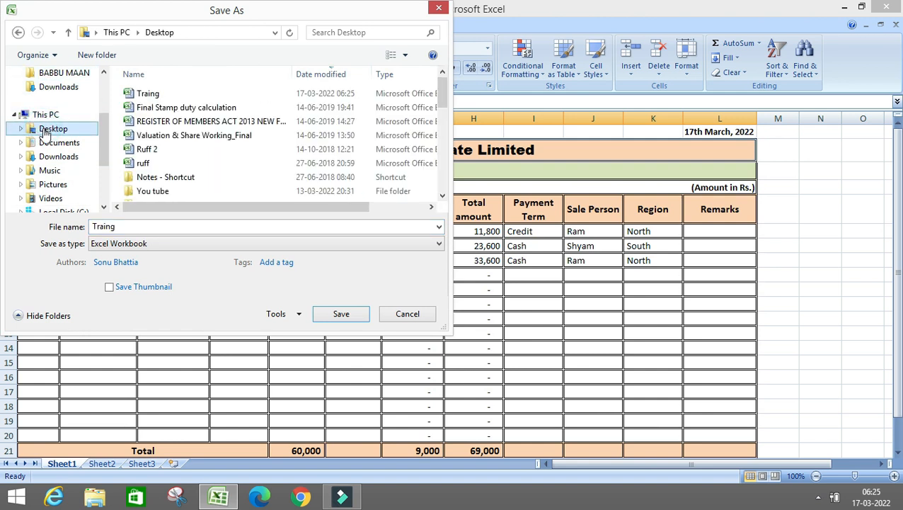
{"action": "left_click", "coordinate": [44, 144]}
{"action": "left_click", "coordinate": [42, 131]}
{"action": "double_click", "coordinate": [119, 227]}
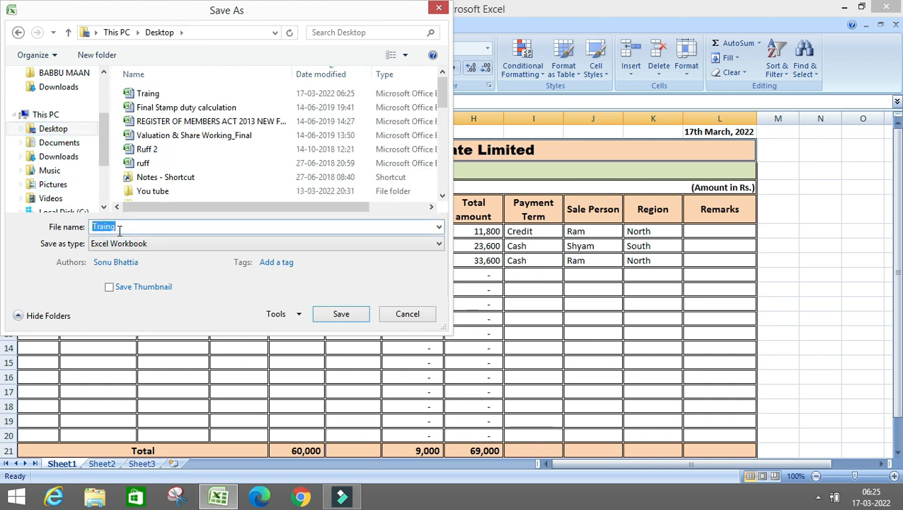
{"action": "key", "text": "BackSpace"}
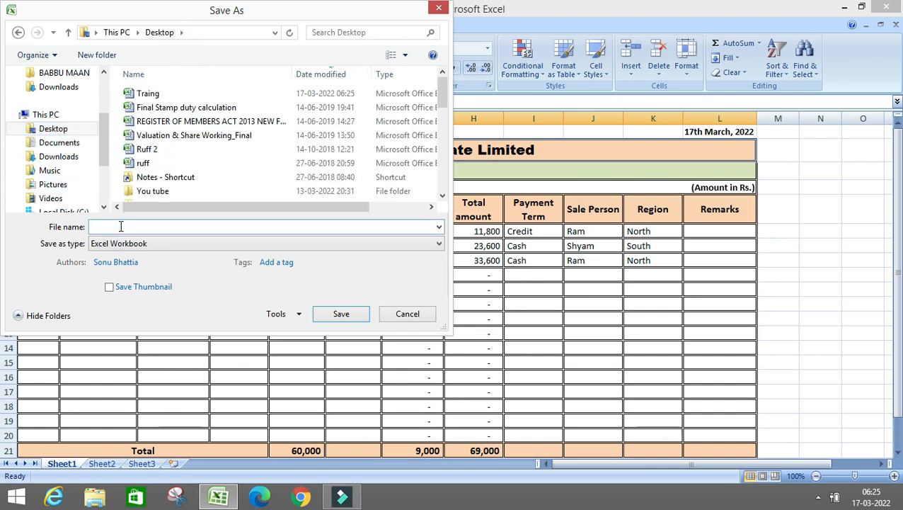
{"action": "type", "text": "ABC"}
{"action": "left_click", "coordinate": [341, 314]}
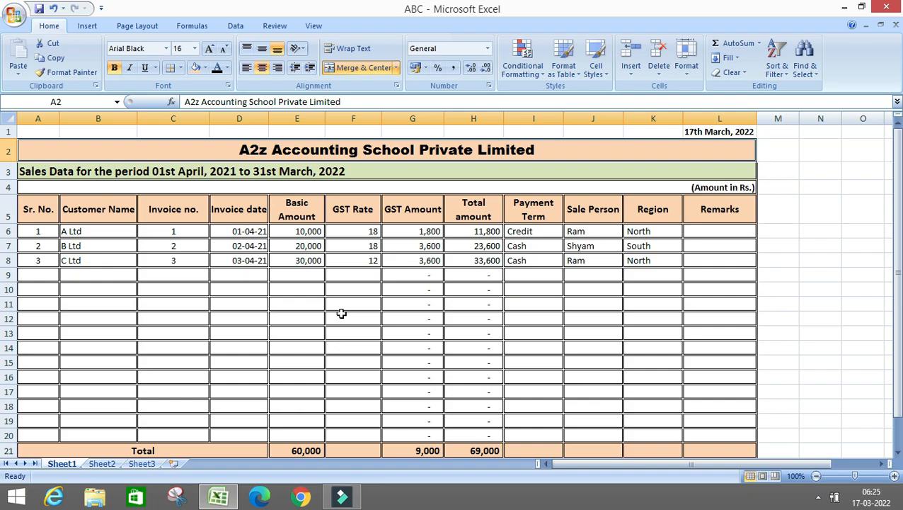
Step: Check the saved ABC file on the desktop and return to the workbook
{"action": "key", "text": "super+d"}
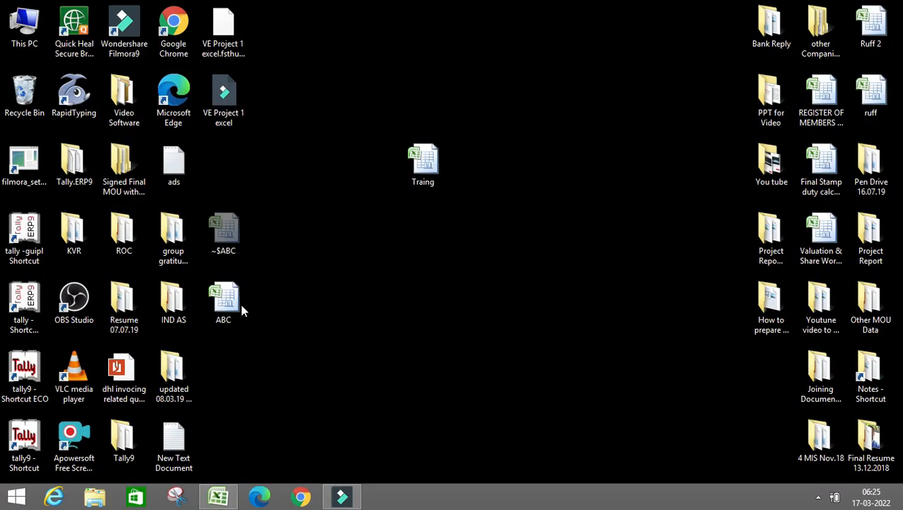
{"action": "double_click", "coordinate": [232, 305]}
{"action": "left_click", "coordinate": [221, 498]}
{"action": "left_click", "coordinate": [332, 337]}
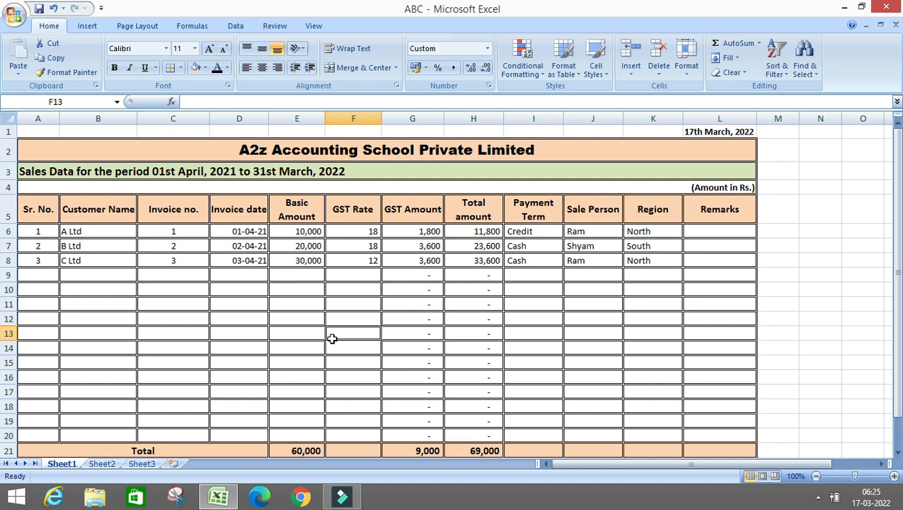
{"action": "key", "text": "Up"}
{"action": "key", "text": "Up"}
{"action": "key", "text": "Up"}
{"action": "key", "text": "Up"}
{"action": "key", "text": "Up"}
{"action": "key", "text": "Up"}
{"action": "key", "text": "Up"}
{"action": "key", "text": "Up"}
{"action": "key", "text": "Up"}
{"action": "key", "text": "Up"}
{"action": "key", "text": "Up"}
{"action": "key", "text": "Up"}
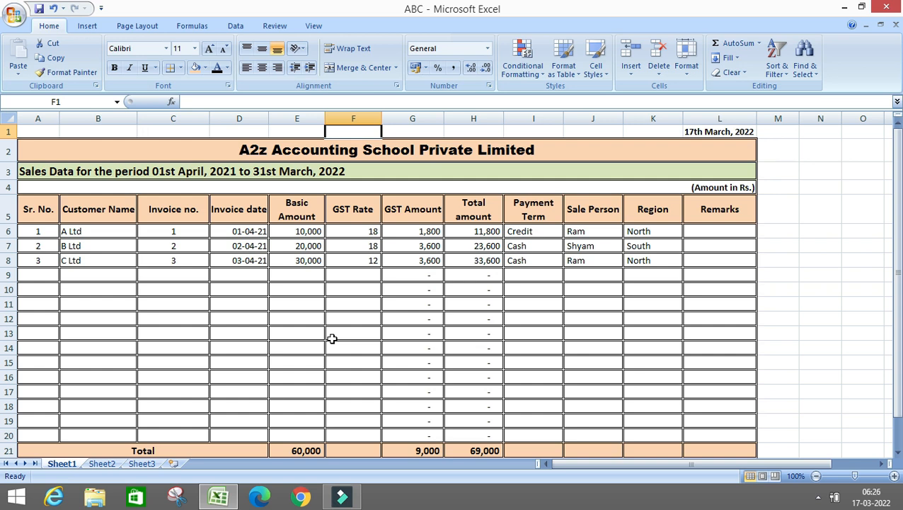
Step: Clear the contents of the C Ltd invoice record in A8:L8
{"action": "key", "text": "Down"}
{"action": "key", "text": "Down"}
{"action": "key", "text": "Down"}
{"action": "key", "text": "Down"}
{"action": "key", "text": "Down"}
{"action": "key", "text": "Down"}
{"action": "key", "text": "Down"}
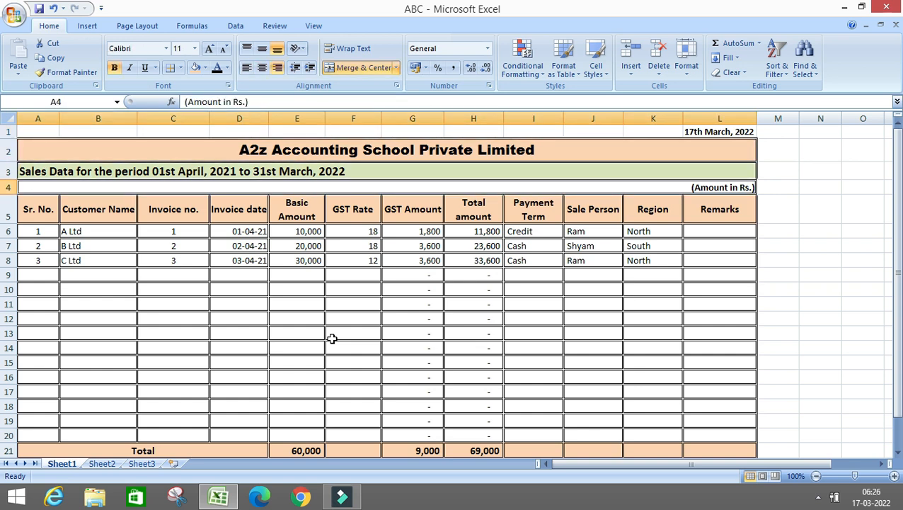
{"action": "key", "text": "Left"}
{"action": "key", "text": "Left"}
{"action": "key", "text": "Home"}
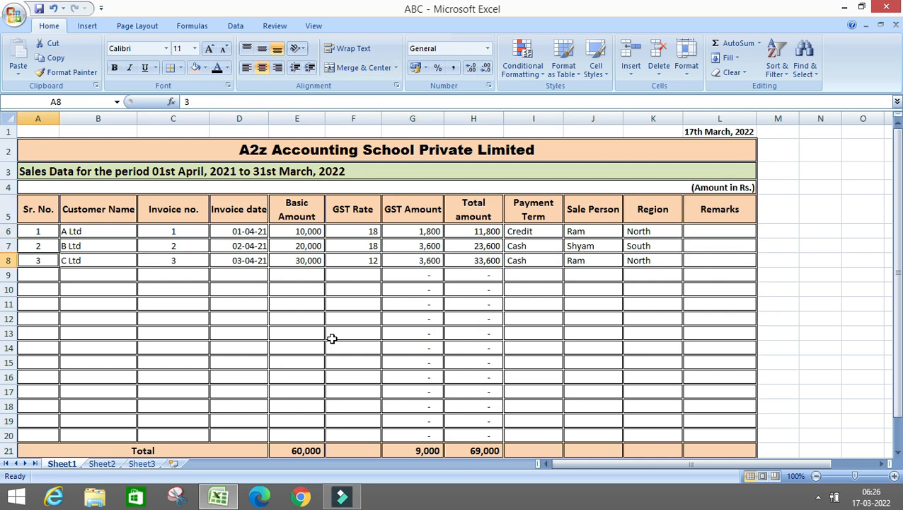
{"action": "key", "text": "shift+Right"}
{"action": "key", "text": "shift+Right"}
{"action": "key", "text": "shift+Right"}
{"action": "key", "text": "shift+Right"}
{"action": "key", "text": "shift+Right"}
{"action": "key", "text": "shift+Right"}
{"action": "key", "text": "shift+Right"}
{"action": "key", "text": "shift+Right"}
{"action": "key", "text": "shift+Right"}
{"action": "key", "text": "shift+Right"}
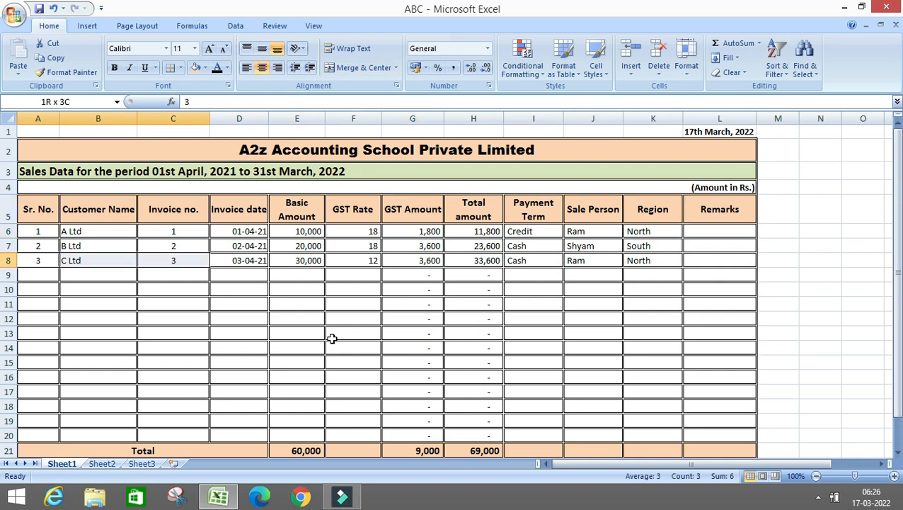
{"action": "key", "text": "shift+Right"}
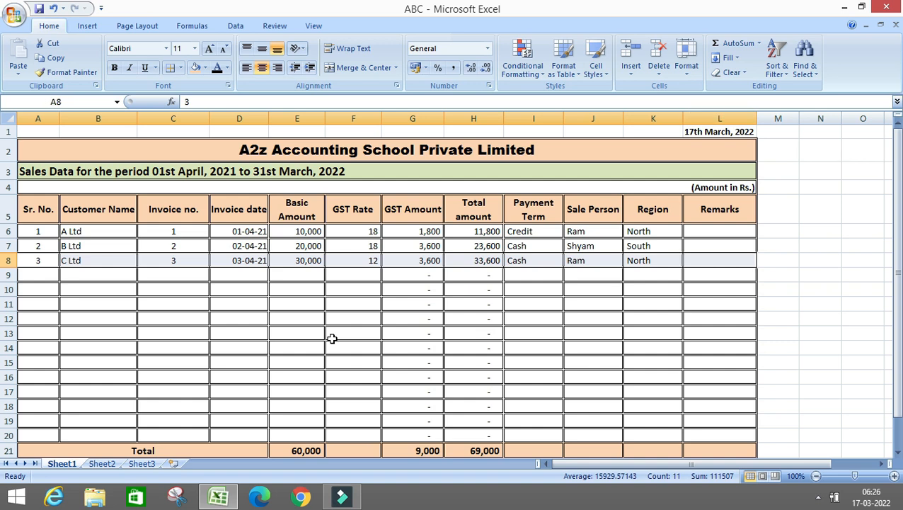
{"action": "key", "text": "Delete"}
{"action": "key", "text": "Down"}
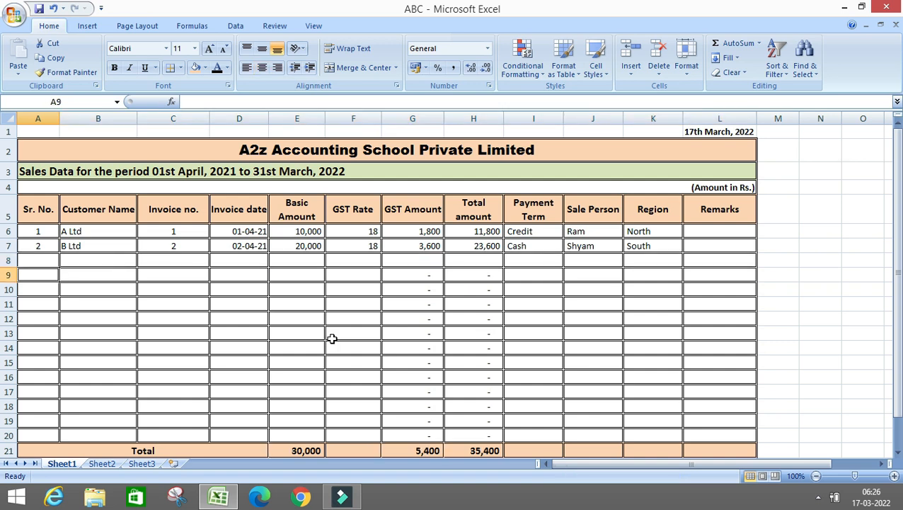
{"action": "key", "text": "Up"}
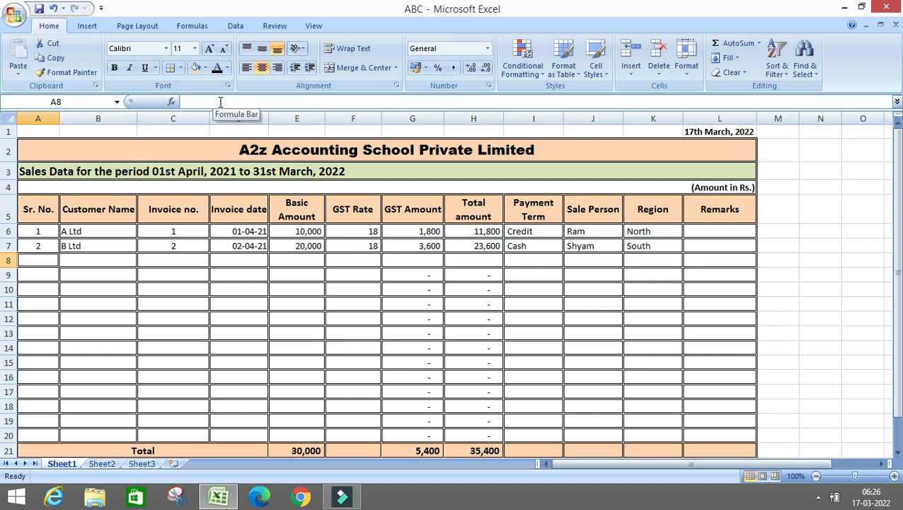
Step: Undo the clearing of the record in A8:L8 and redo it
{"action": "key", "text": "ctrl+z"}
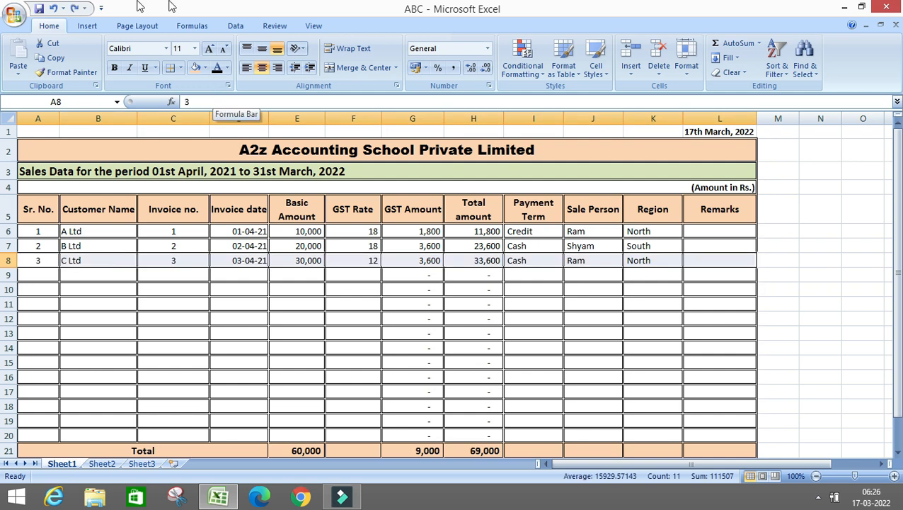
{"action": "left_click", "coordinate": [74, 8]}
{"action": "left_click", "coordinate": [63, 315]}
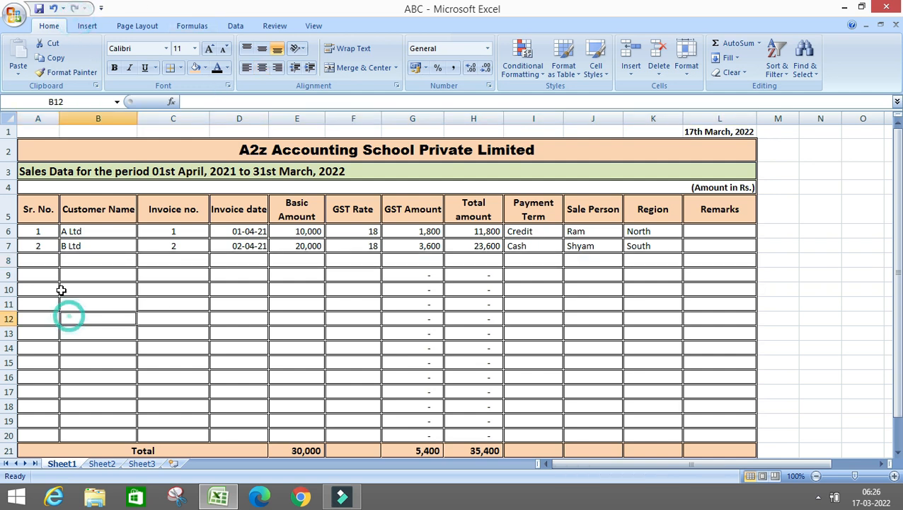
{"action": "left_click", "coordinate": [44, 260]}
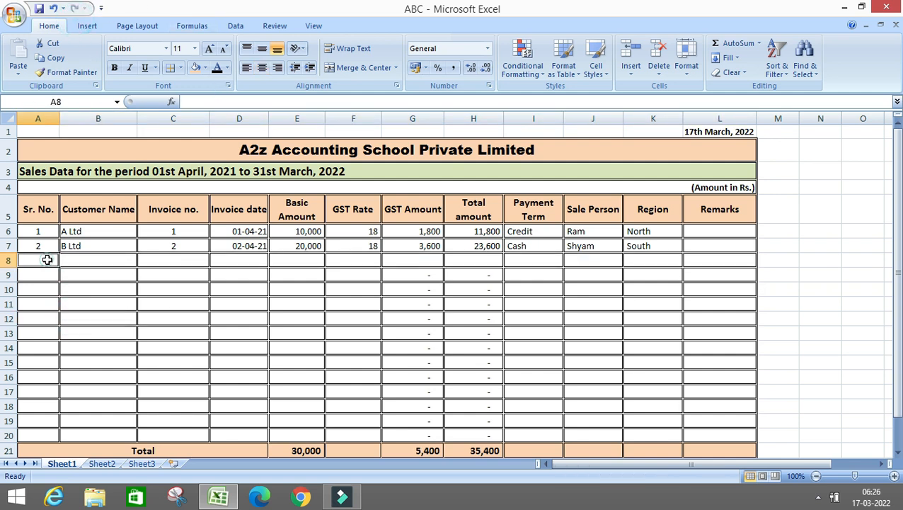
Step: Undo the redone clearing to restore the C Ltd record in row 8
{"action": "left_click", "coordinate": [56, 9]}
{"action": "left_click", "coordinate": [71, 312]}
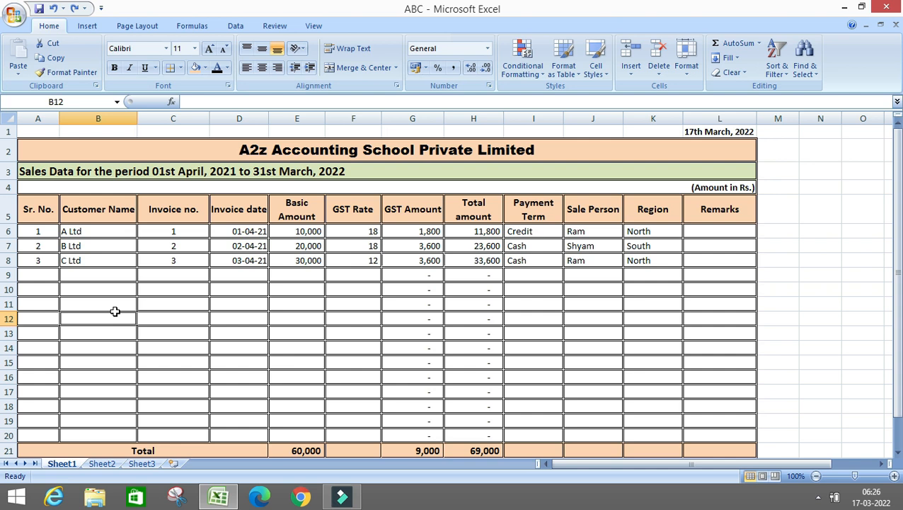
Step: Check the print settings without printing and open the print preview of the sales sheet
{"action": "key", "text": "ctrl+p"}
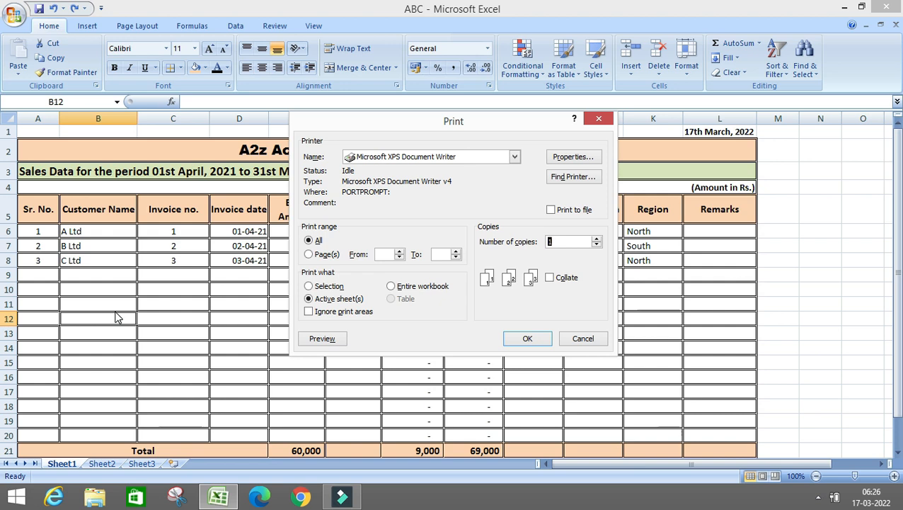
{"action": "left_click", "coordinate": [584, 337]}
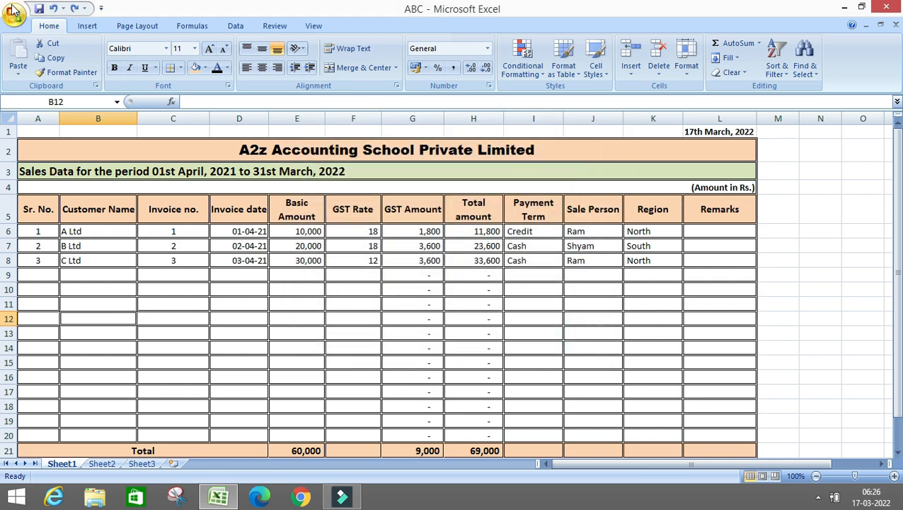
{"action": "left_click", "coordinate": [13, 14]}
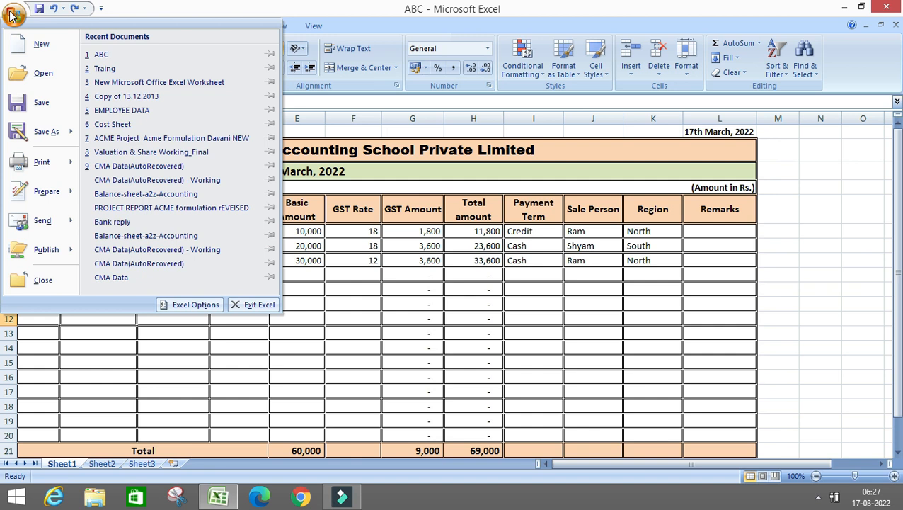
{"action": "mouse_move", "coordinate": [47, 158]}
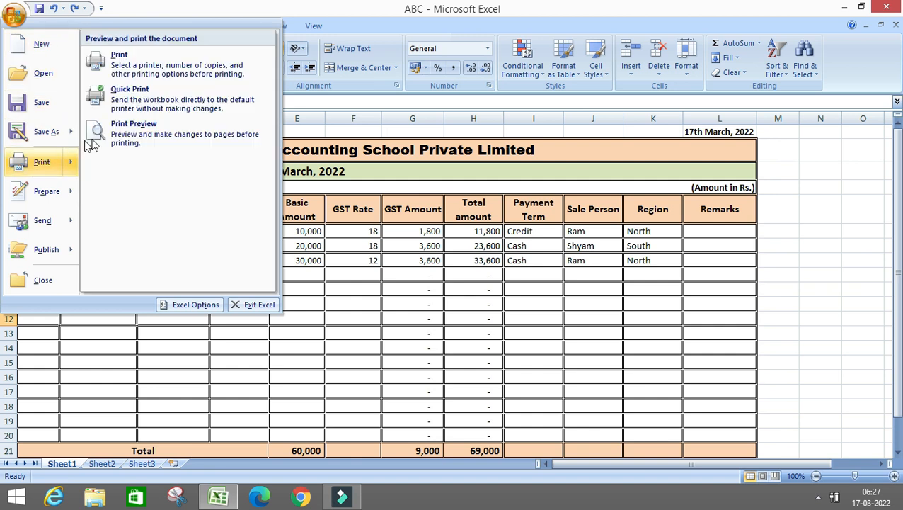
{"action": "left_click", "coordinate": [140, 134]}
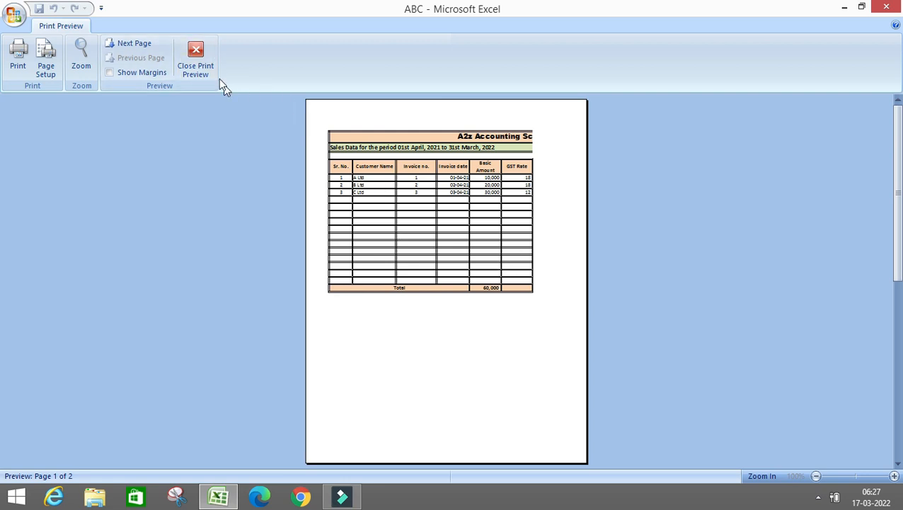
Step: Reopen the print preview of the sales sheet and set its page orientation to Landscape
{"action": "left_click", "coordinate": [194, 54]}
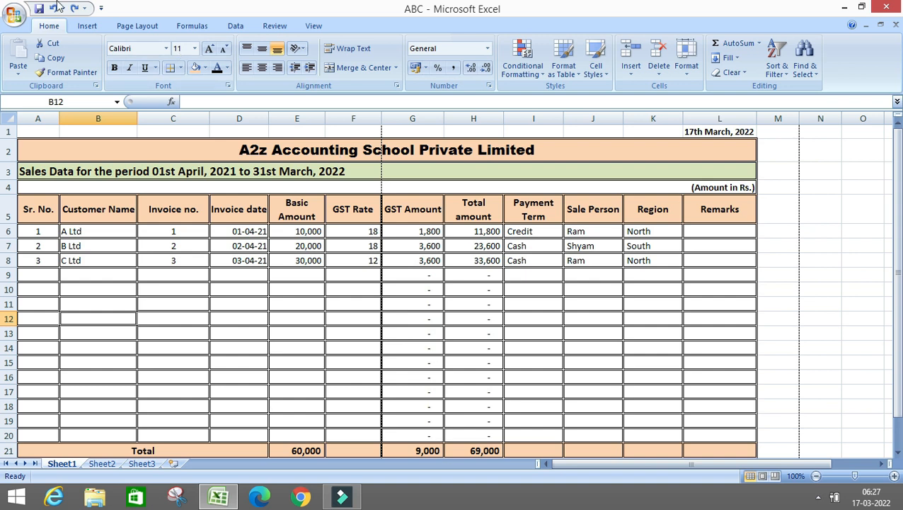
{"action": "left_click", "coordinate": [14, 15]}
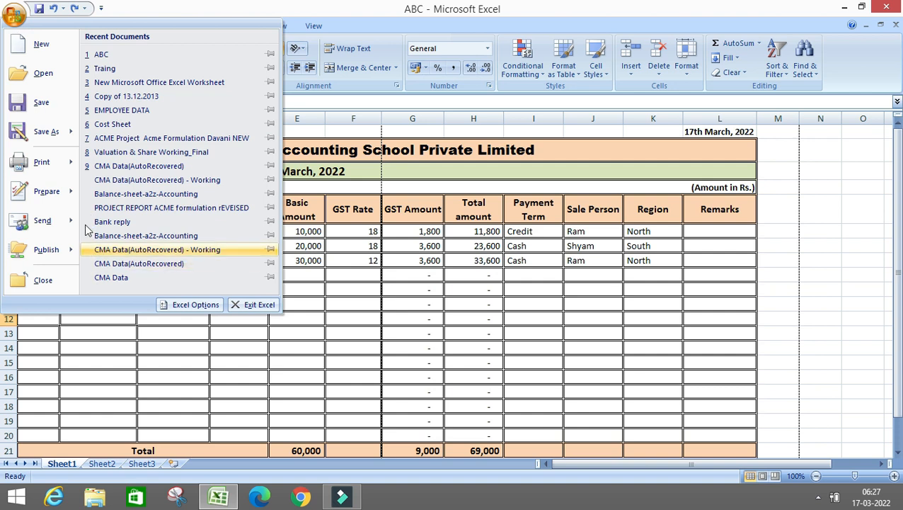
{"action": "mouse_move", "coordinate": [55, 169]}
{"action": "left_click", "coordinate": [135, 127]}
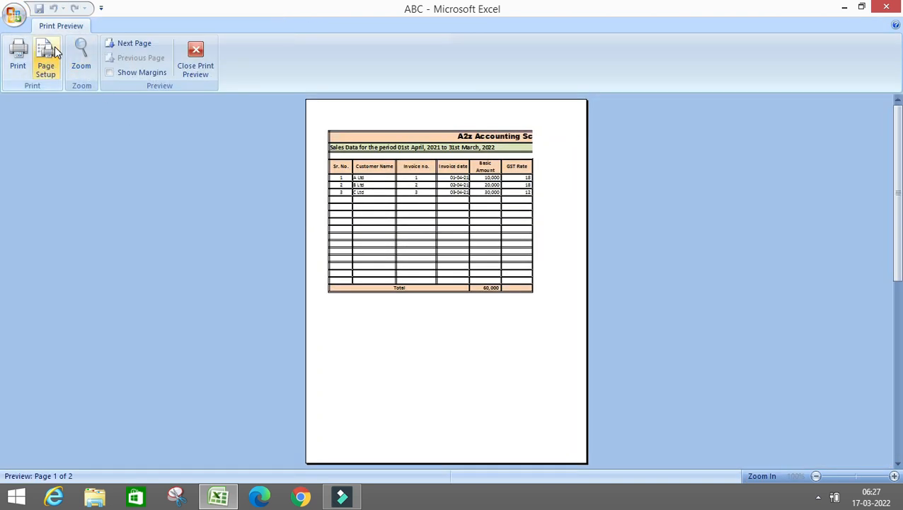
{"action": "left_click", "coordinate": [47, 58]}
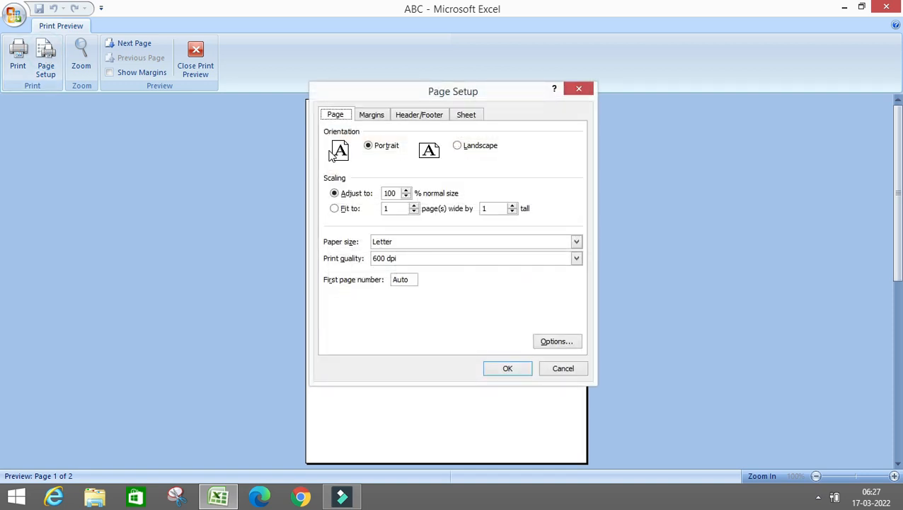
{"action": "left_click", "coordinate": [458, 147]}
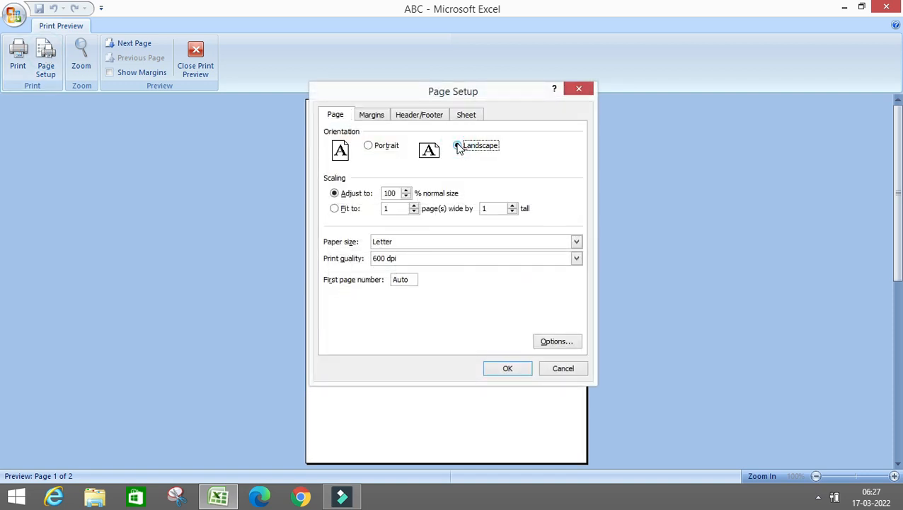
{"action": "left_click", "coordinate": [507, 370]}
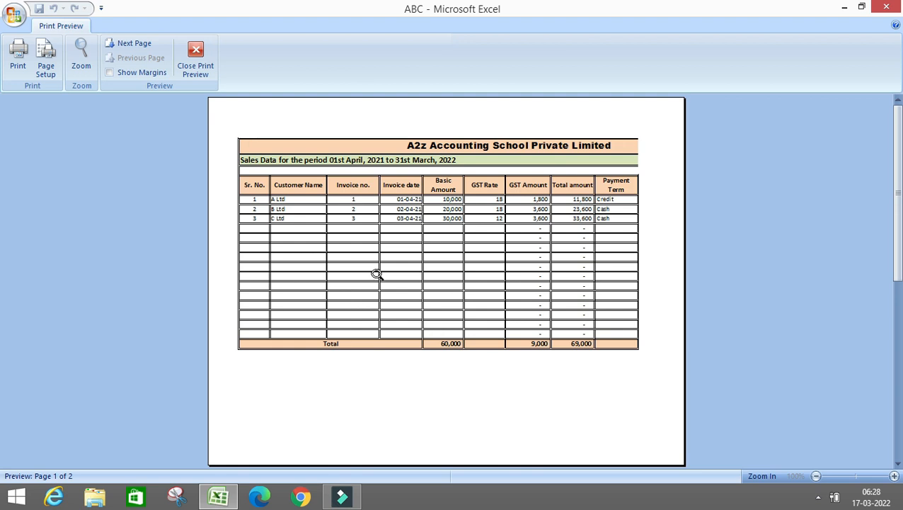
Step: Scale the printout to fit 1 page wide, leaving the number of pages tall blank
{"action": "left_click", "coordinate": [46, 56]}
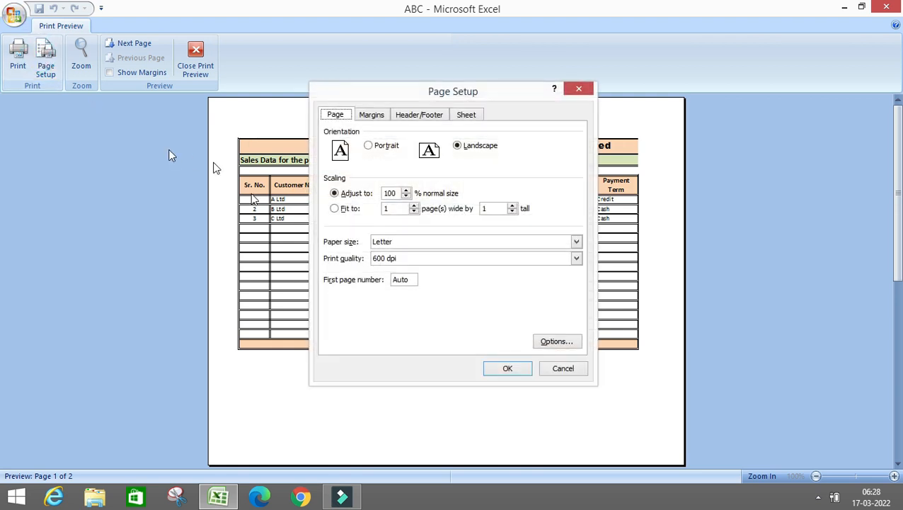
{"action": "left_click", "coordinate": [342, 209]}
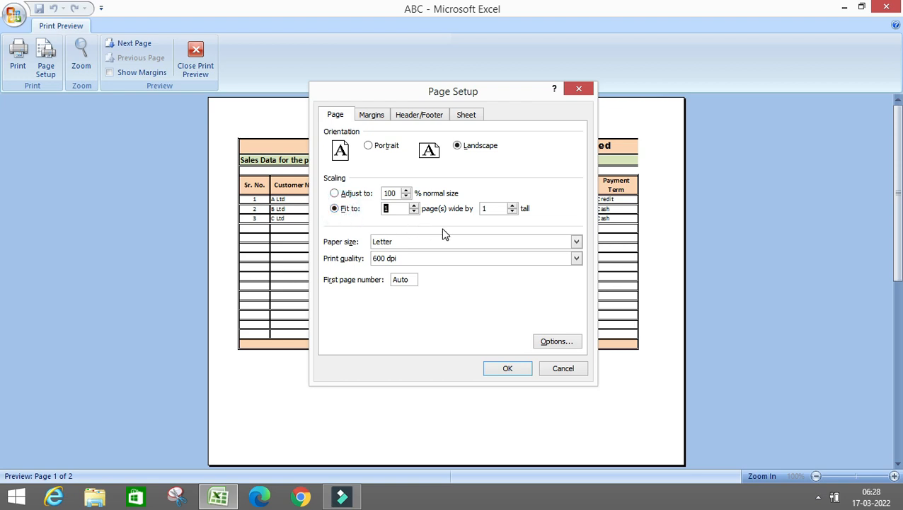
{"action": "left_click", "coordinate": [490, 208]}
{"action": "left_click", "coordinate": [498, 369]}
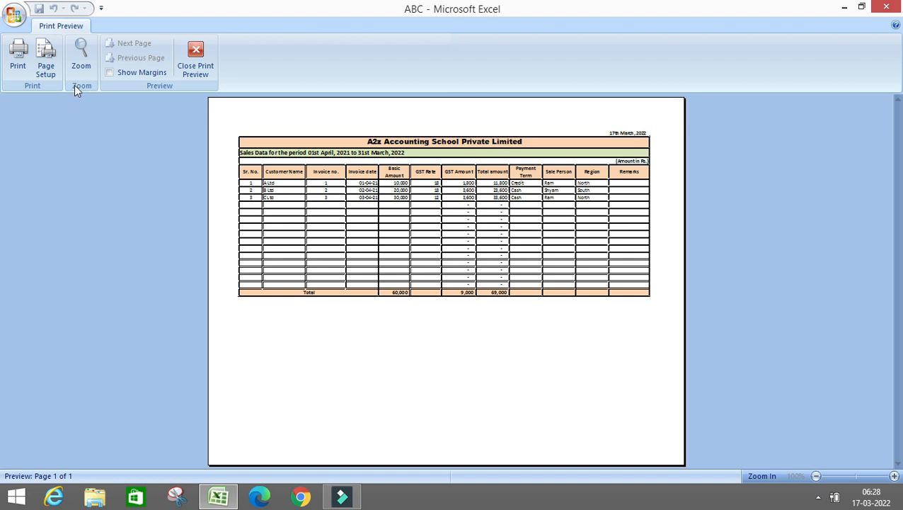
Step: Set the Fit to scaling of the printout to 1 page tall
{"action": "left_click", "coordinate": [45, 58]}
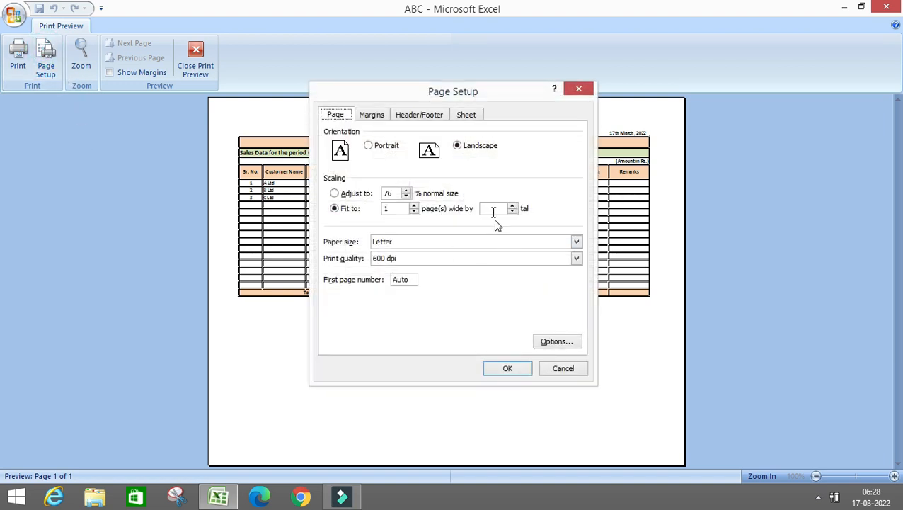
{"action": "left_click", "coordinate": [489, 208]}
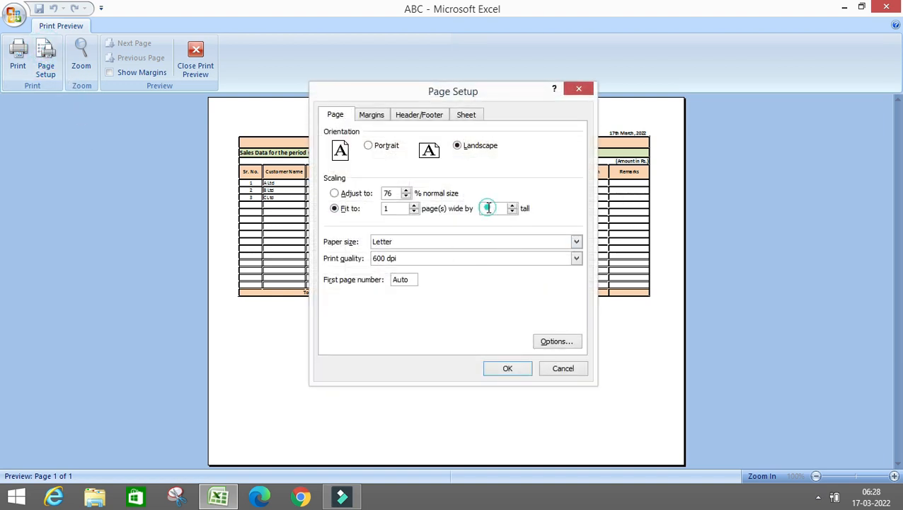
{"action": "left_click", "coordinate": [508, 368]}
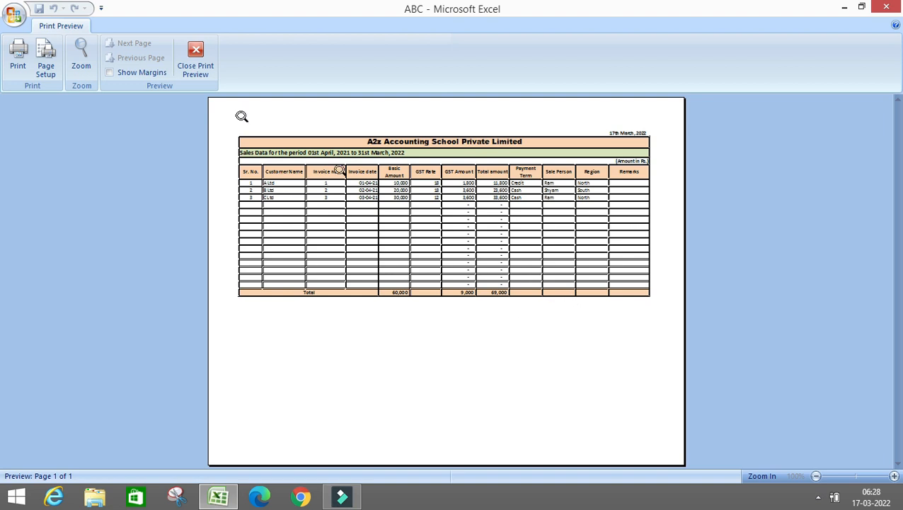
Step: Reduce the page's left margin to 0.3 and narrow the right margin as well
{"action": "left_click", "coordinate": [45, 60]}
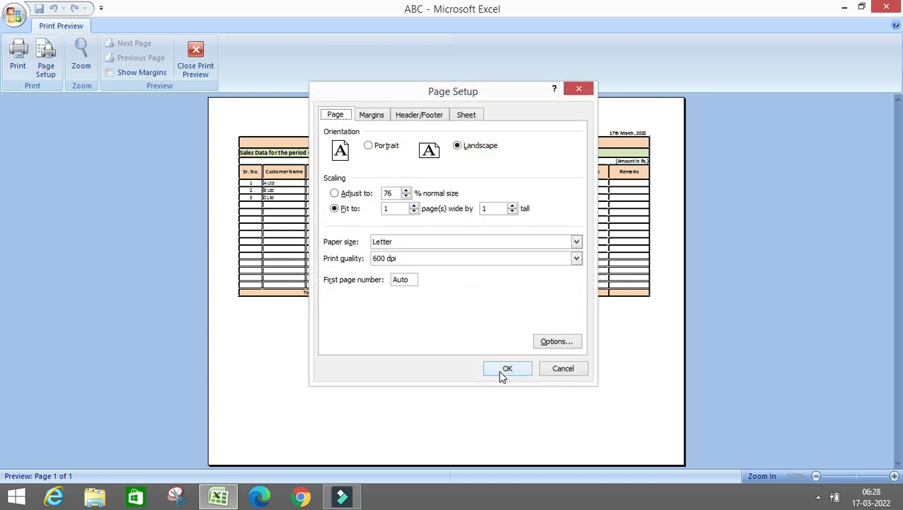
{"action": "left_click", "coordinate": [371, 116]}
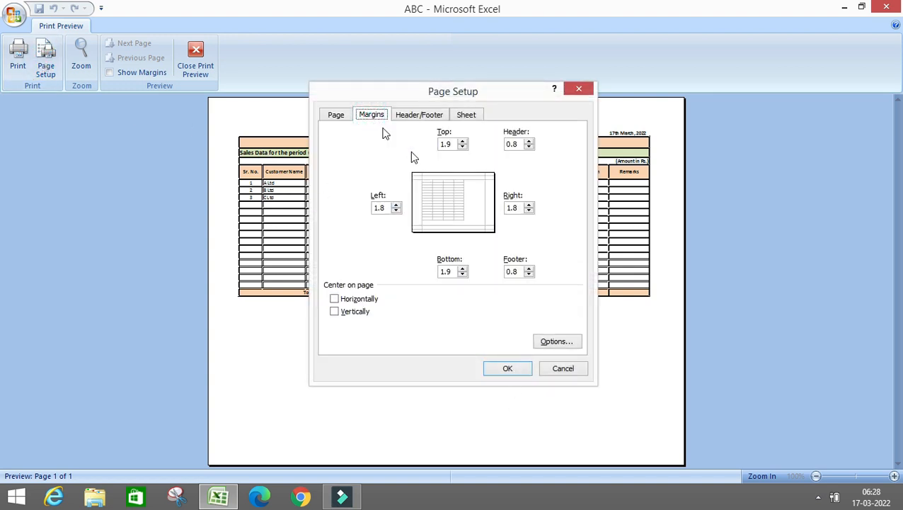
{"action": "left_click", "coordinate": [396, 211]}
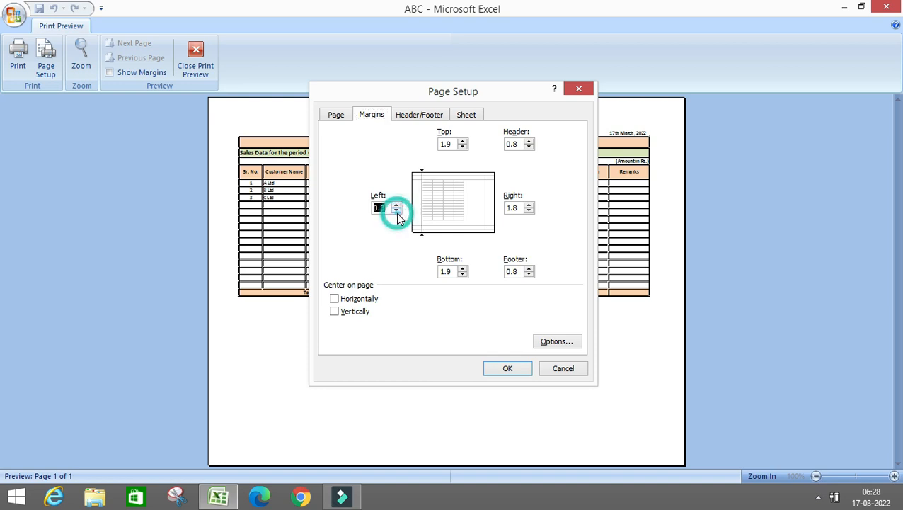
{"action": "left_click", "coordinate": [528, 211]}
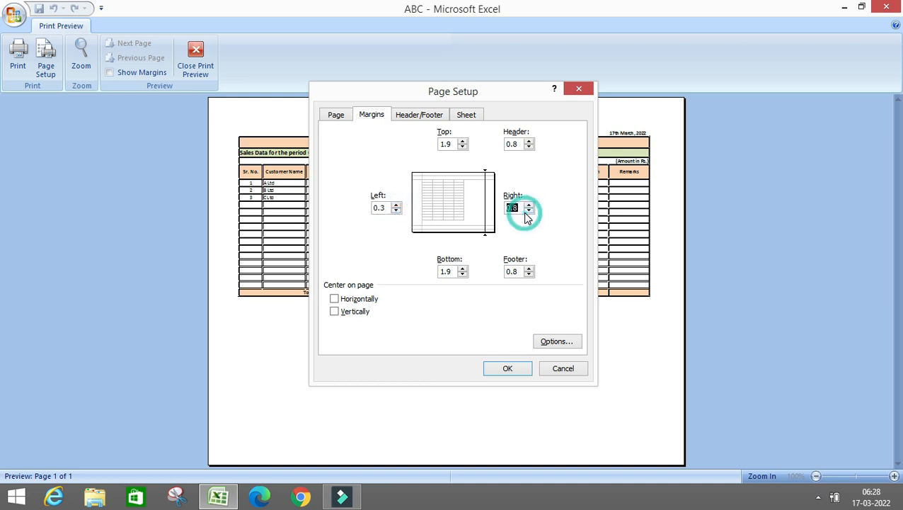
{"action": "left_click", "coordinate": [507, 368]}
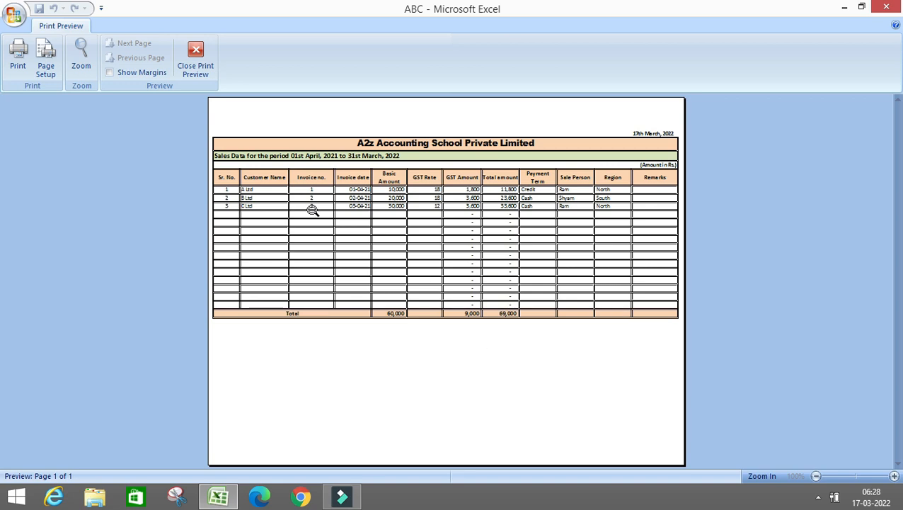
Step: Check the printer selection in the print settings and return to the sales sheet without printing
{"action": "left_click", "coordinate": [22, 61]}
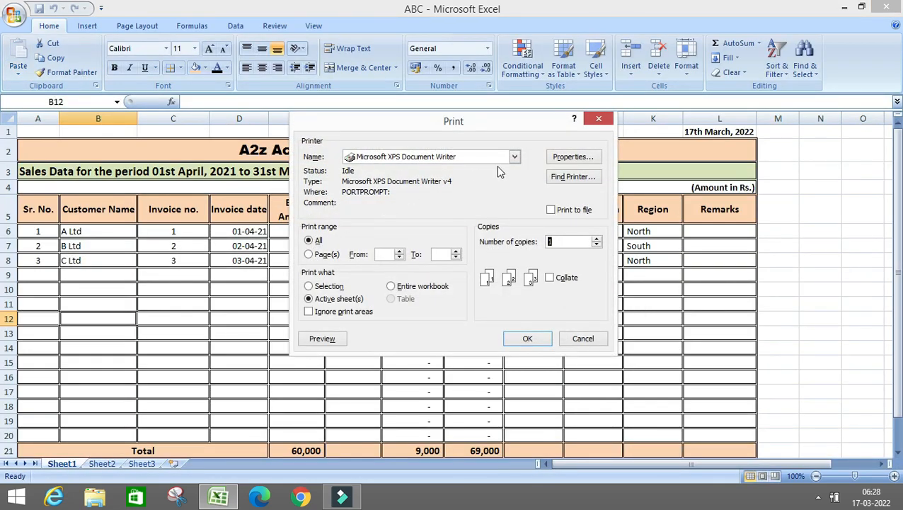
{"action": "left_click", "coordinate": [515, 157]}
{"action": "left_click", "coordinate": [515, 158]}
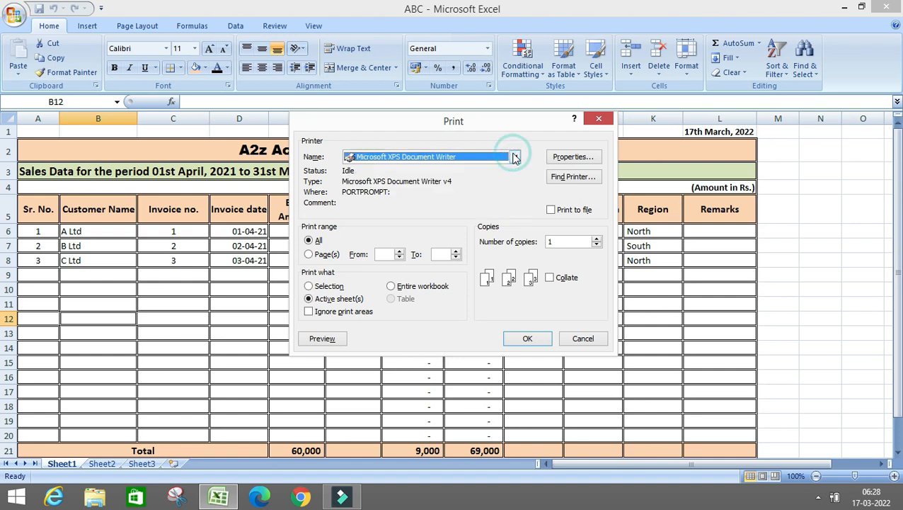
{"action": "left_click", "coordinate": [583, 337]}
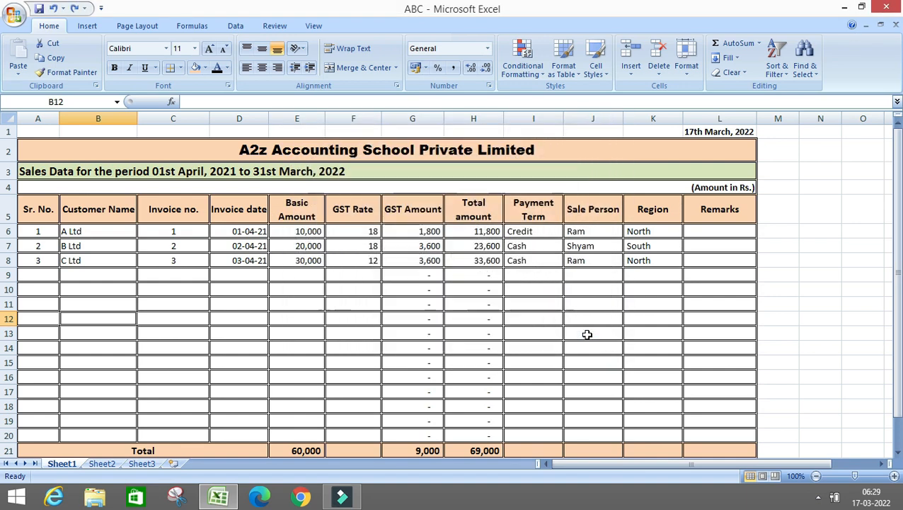
{"action": "left_click", "coordinate": [465, 310]}
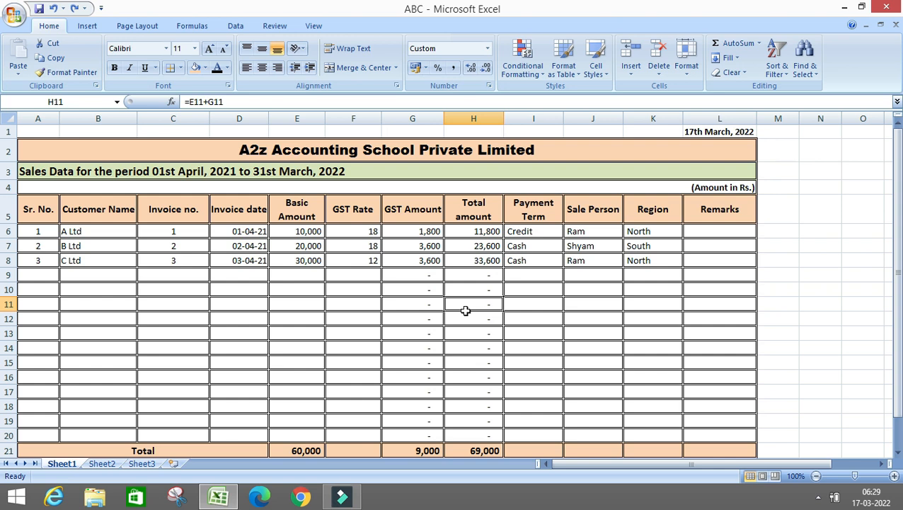
{"action": "key", "text": "ctrl+p"}
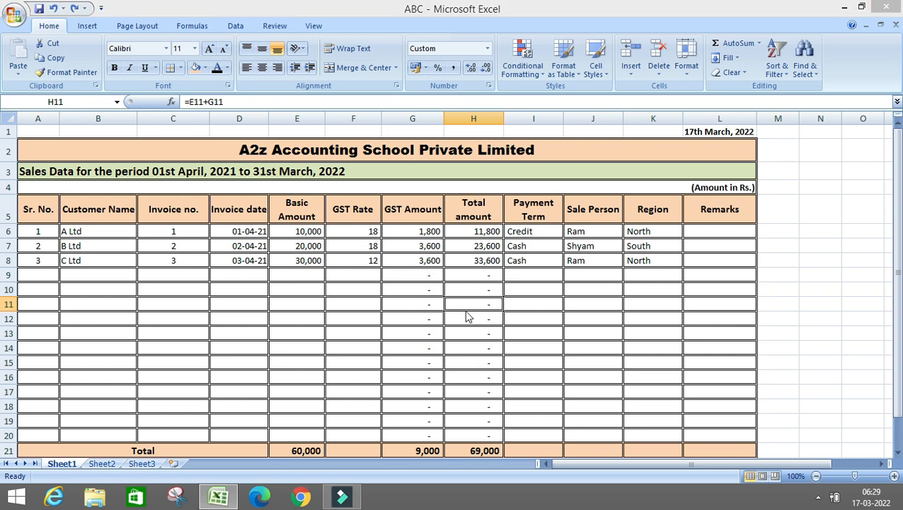
{"action": "key", "text": "Escape"}
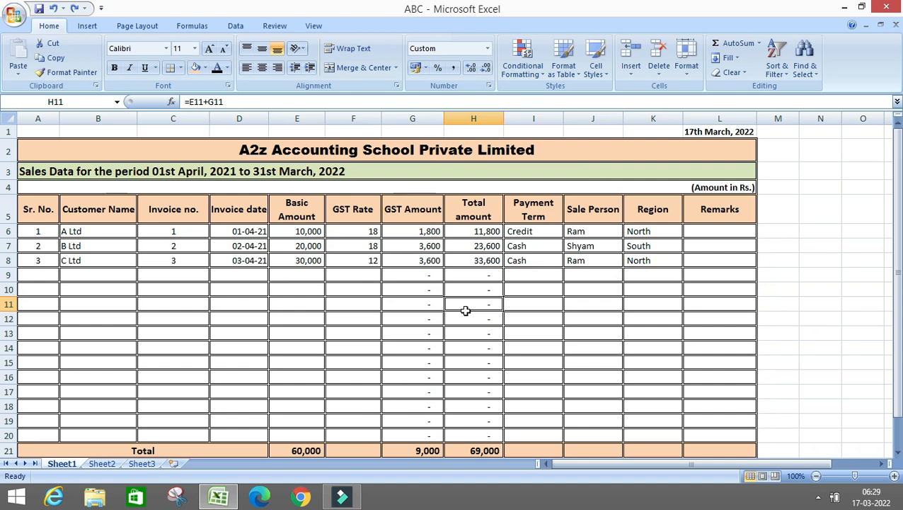
Step: Look through the column headings in row 5 of the sales table and return to the Sr. No. heading
{"action": "key", "text": "Up"}
{"action": "key", "text": "Up"}
{"action": "key", "text": "Up"}
{"action": "key", "text": "Up"}
{"action": "key", "text": "Up"}
{"action": "key", "text": "Up"}
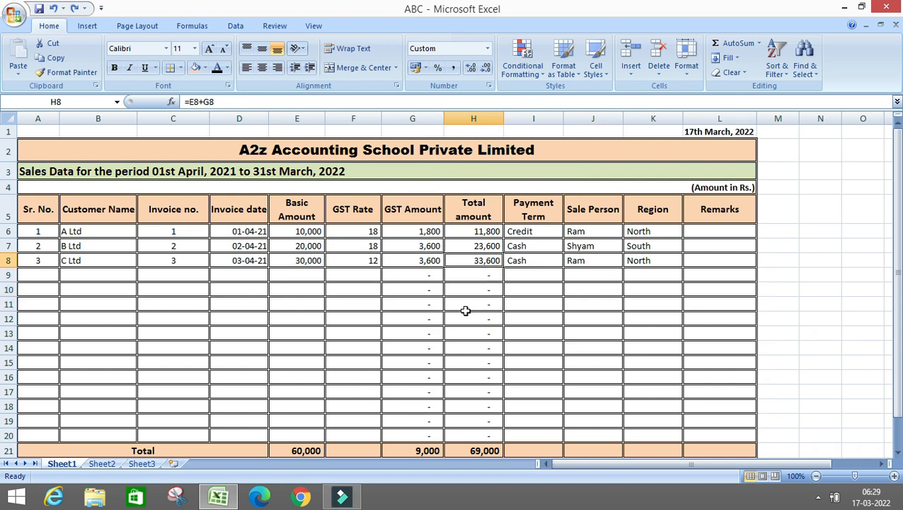
{"action": "key", "text": "Left"}
{"action": "key", "text": "Left"}
{"action": "key", "text": "Left"}
{"action": "key", "text": "Left"}
{"action": "key", "text": "Left"}
{"action": "key", "text": "Left"}
{"action": "key", "text": "Left"}
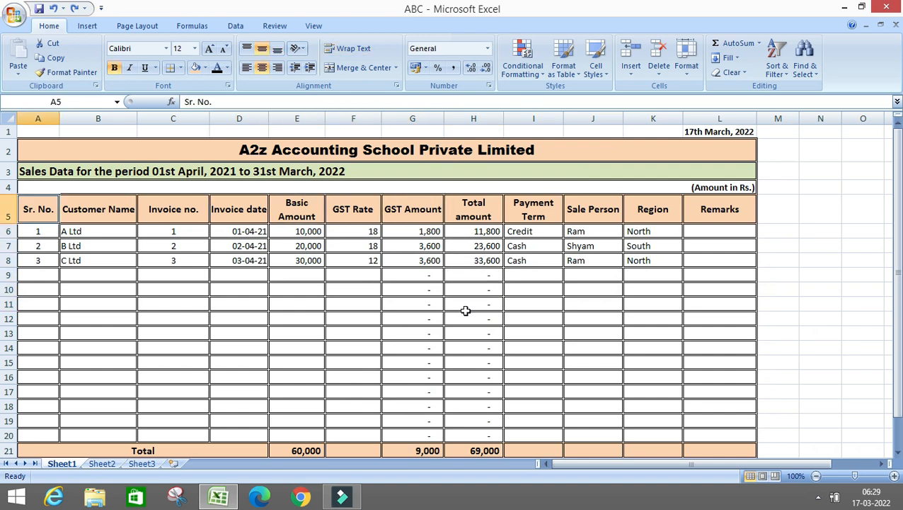
{"action": "key", "text": "Right"}
{"action": "key", "text": "Right"}
{"action": "key", "text": "Right"}
{"action": "key", "text": "Right"}
{"action": "key", "text": "Right"}
{"action": "key", "text": "Right"}
{"action": "key", "text": "Right"}
{"action": "key", "text": "Right"}
{"action": "key", "text": "Right"}
{"action": "key", "text": "Right"}
{"action": "key", "text": "Right"}
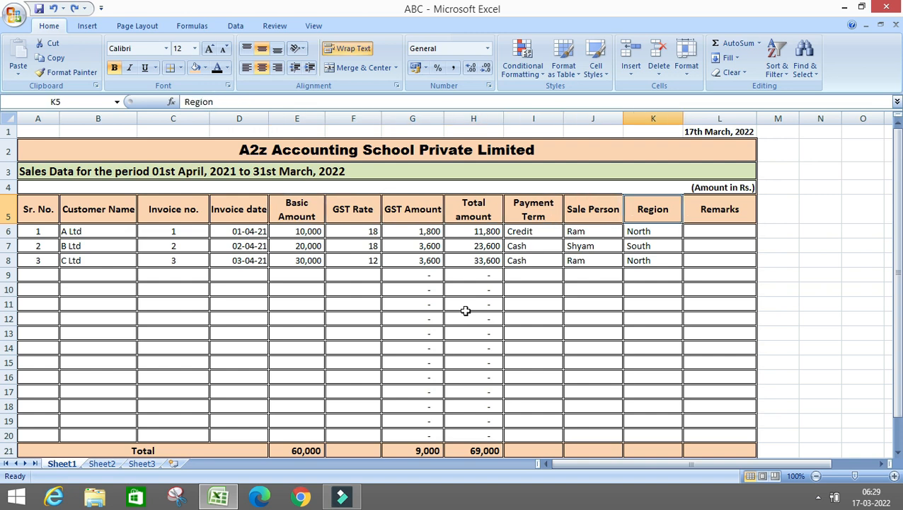
{"action": "key", "text": "Left"}
{"action": "key", "text": "Left"}
{"action": "key", "text": "Left"}
{"action": "key", "text": "Left"}
{"action": "key", "text": "Left"}
{"action": "key", "text": "Left"}
{"action": "key", "text": "Left"}
{"action": "key", "text": "Left"}
{"action": "key", "text": "Left"}
{"action": "key", "text": "Left"}
{"action": "key", "text": "Left"}
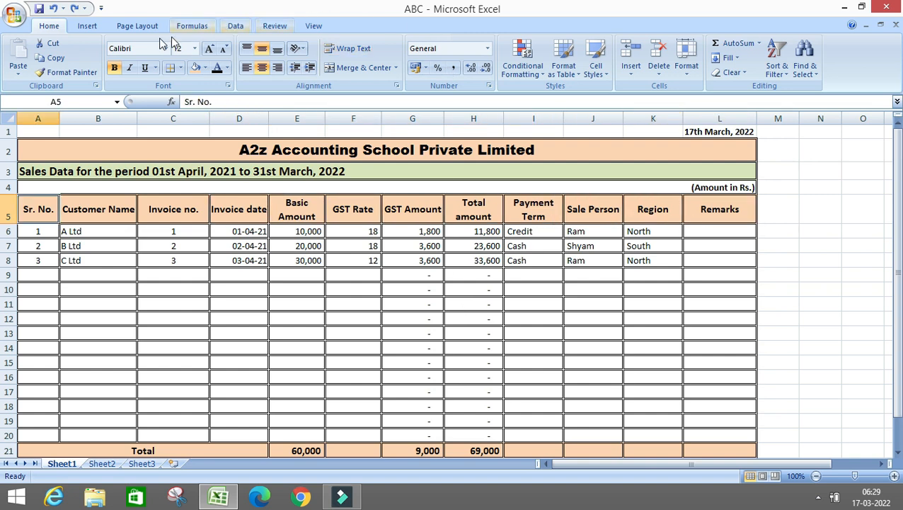
Step: Set heading row 5 ($5:$5) as the row to repeat at the top of every printed page
{"action": "left_click", "coordinate": [141, 27]}
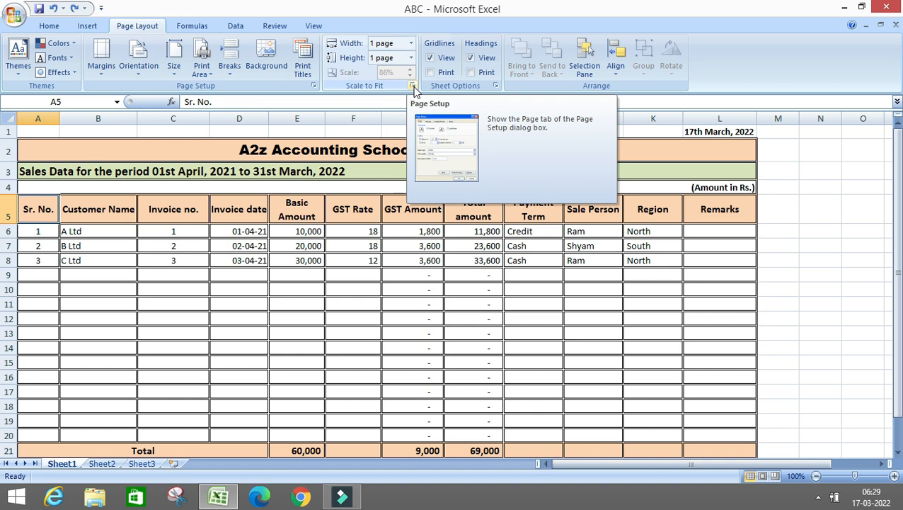
{"action": "left_click", "coordinate": [414, 87]}
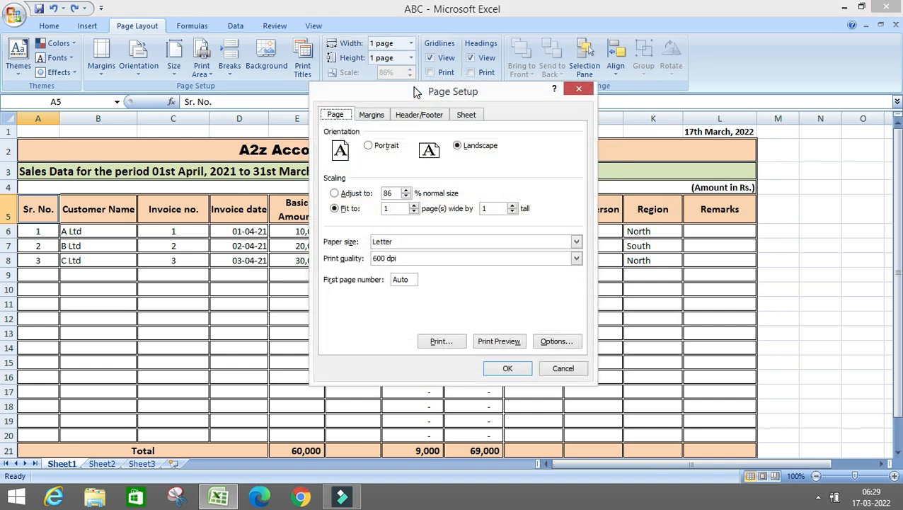
{"action": "left_click", "coordinate": [466, 118]}
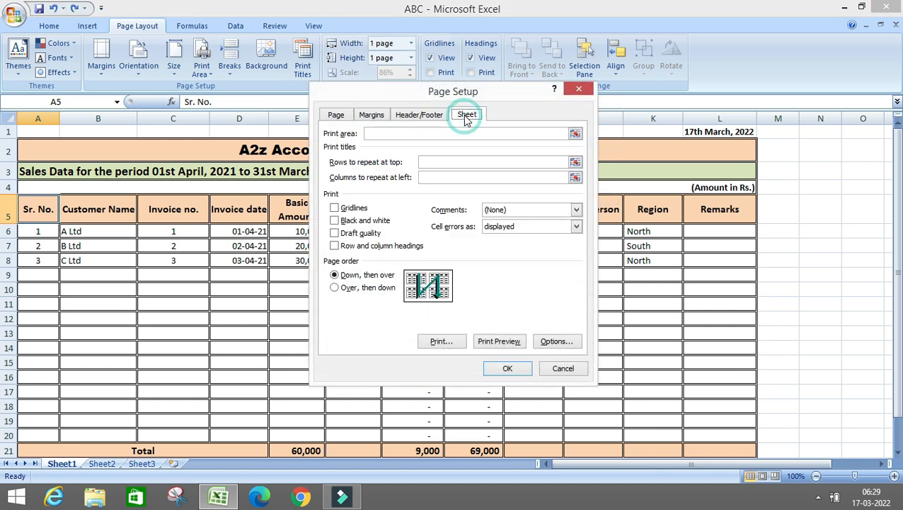
{"action": "left_click", "coordinate": [576, 162]}
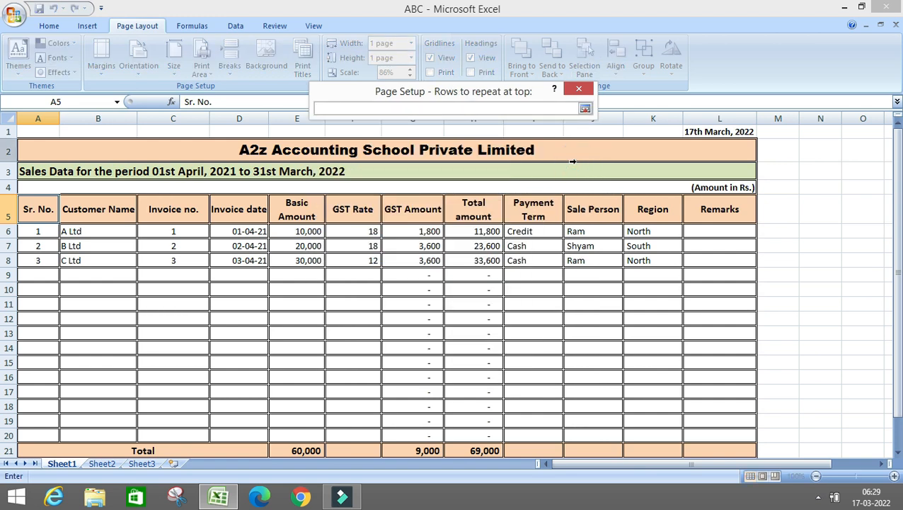
{"action": "left_click", "coordinate": [10, 212]}
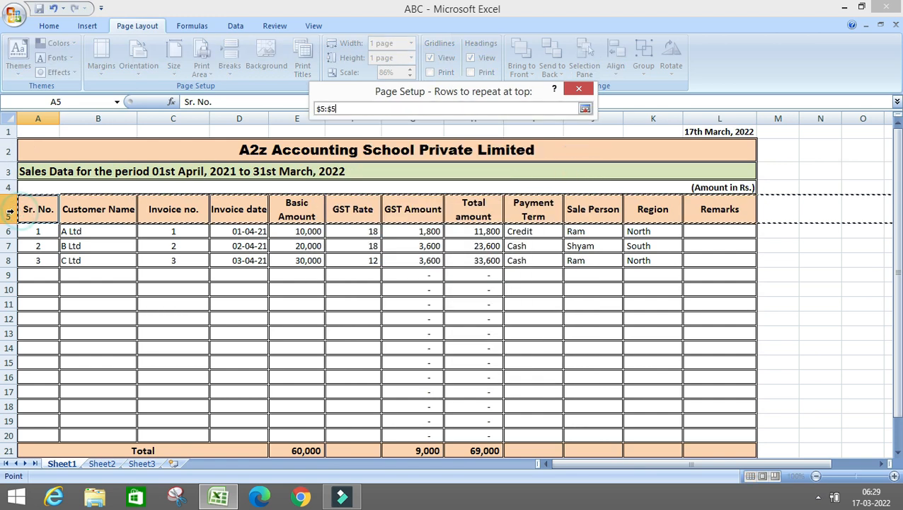
{"action": "left_click_drag", "start_coordinate": [10, 150], "coordinate": [10, 209]}
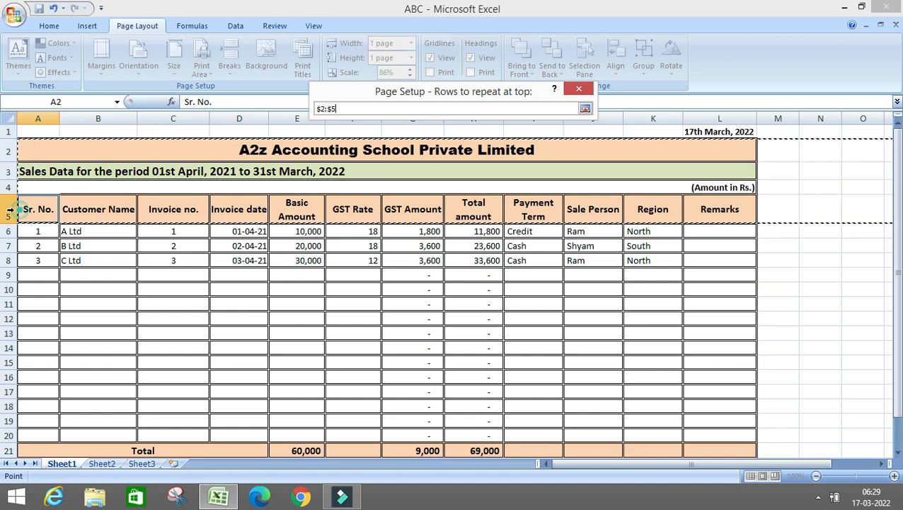
{"action": "left_click", "coordinate": [10, 211]}
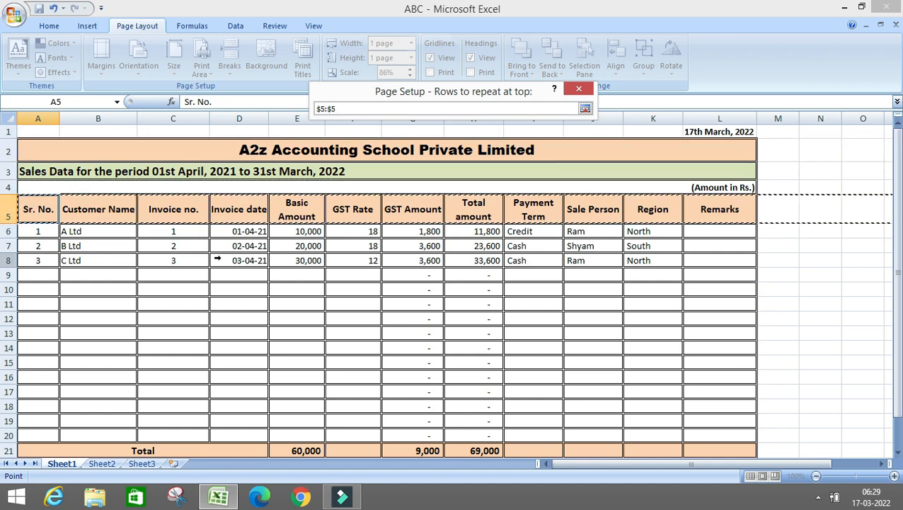
{"action": "key", "text": "Return"}
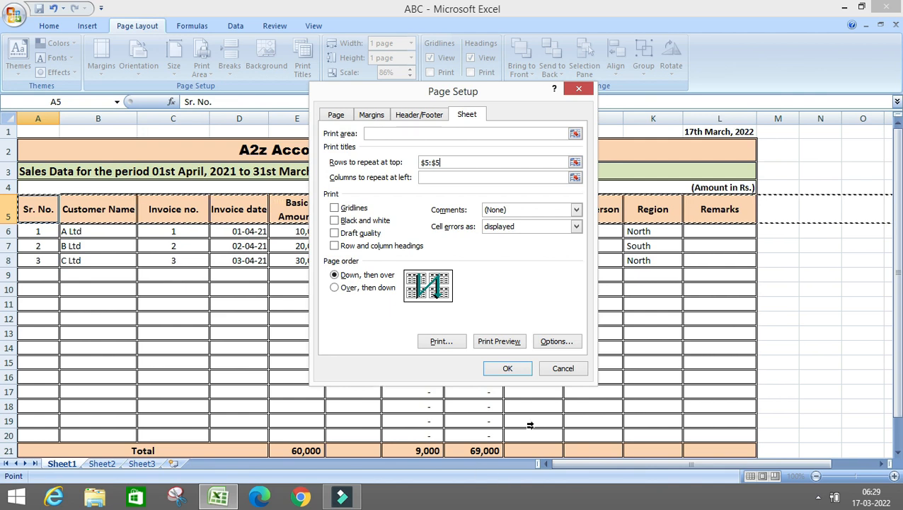
{"action": "left_click", "coordinate": [508, 368]}
Step: Select the entire heading row 5 of the sales table
{"action": "left_click", "coordinate": [343, 319]}
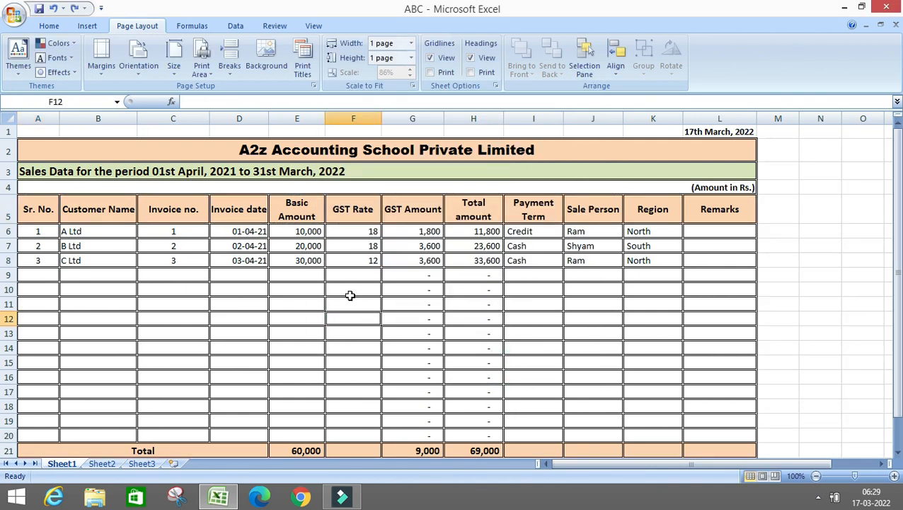
{"action": "left_click", "coordinate": [9, 204]}
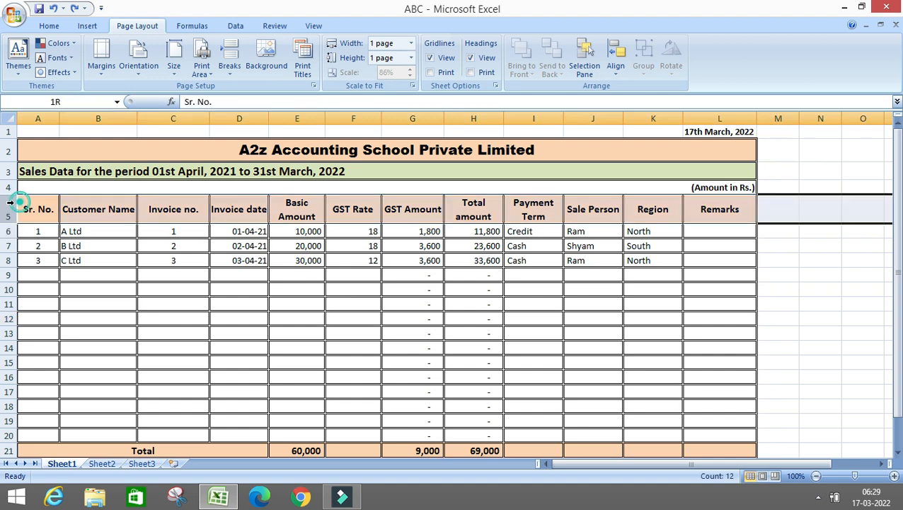